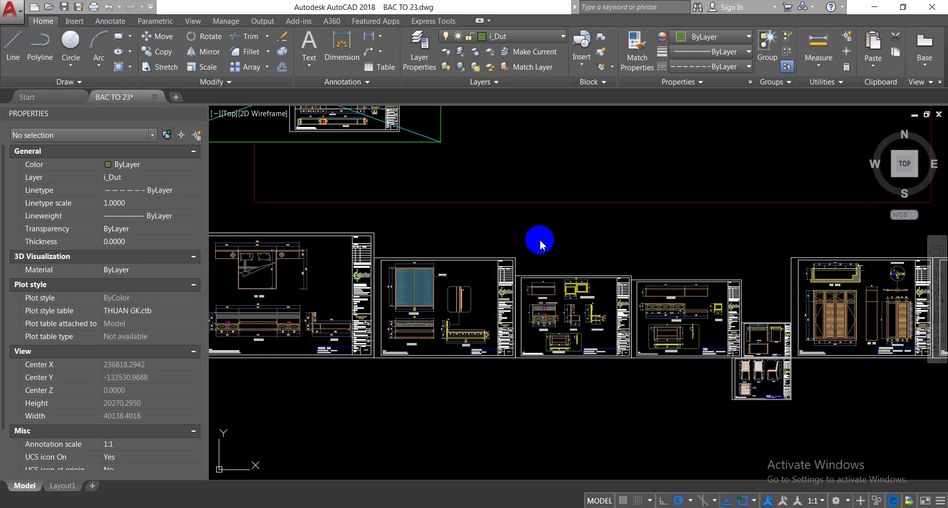
- Export the window-selected bed sheets with WBLOCK as a new drawing named giuong
scroll(540, 242, down, 2)
text(U)
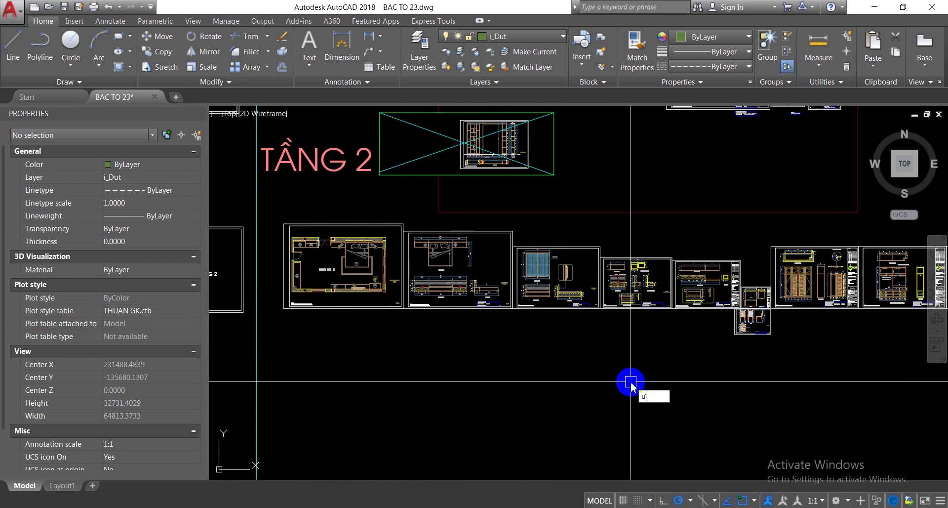
text(w)
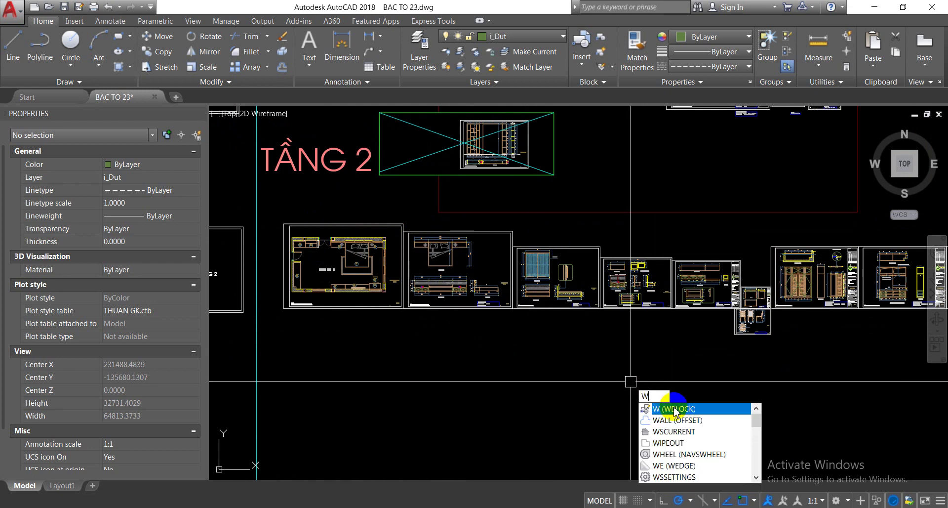
click(675, 406)
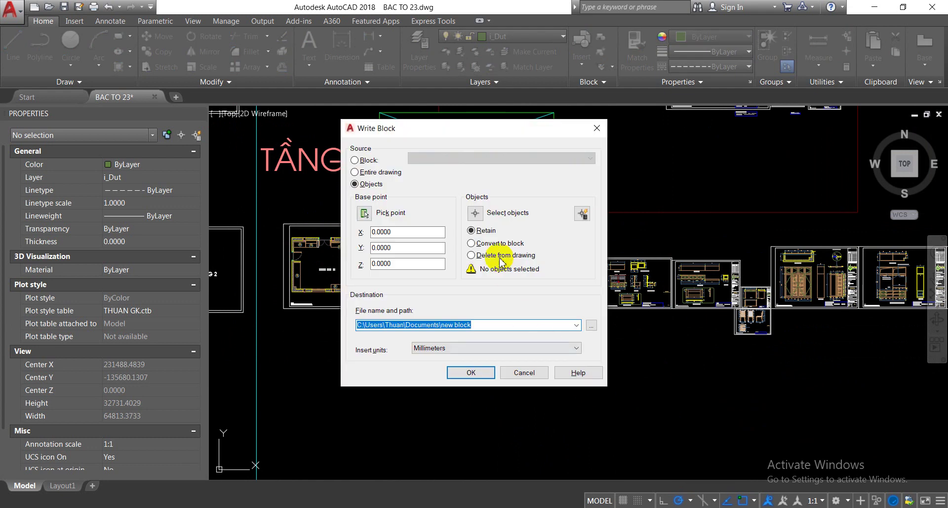
click(473, 213)
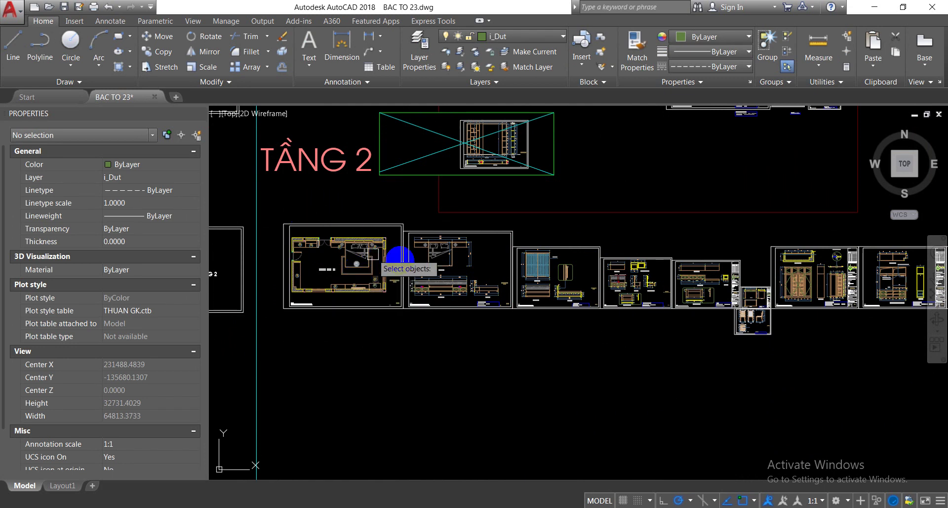
click(393, 210)
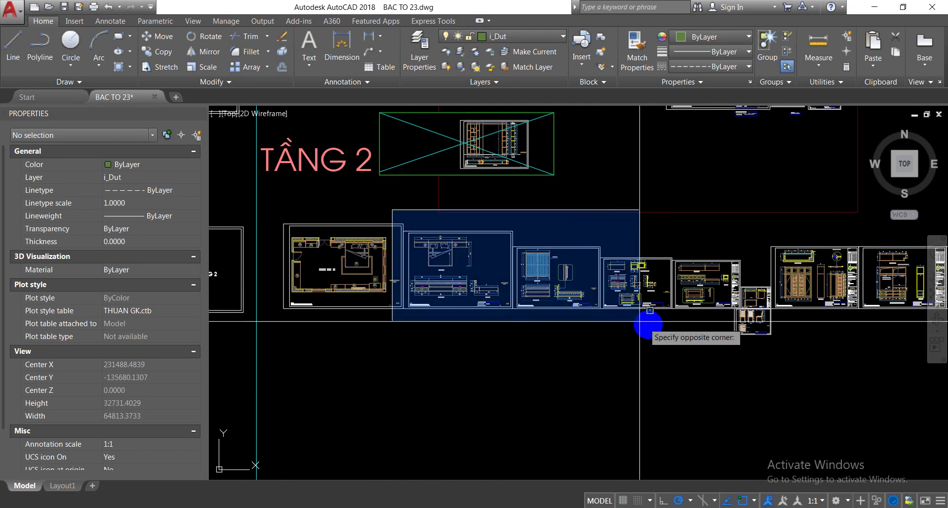
click(678, 335)
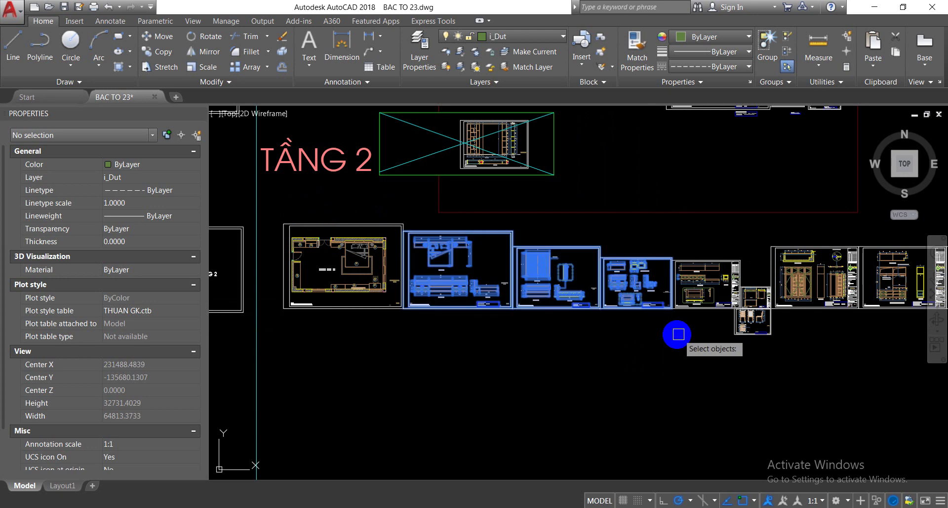
right_click(583, 355)
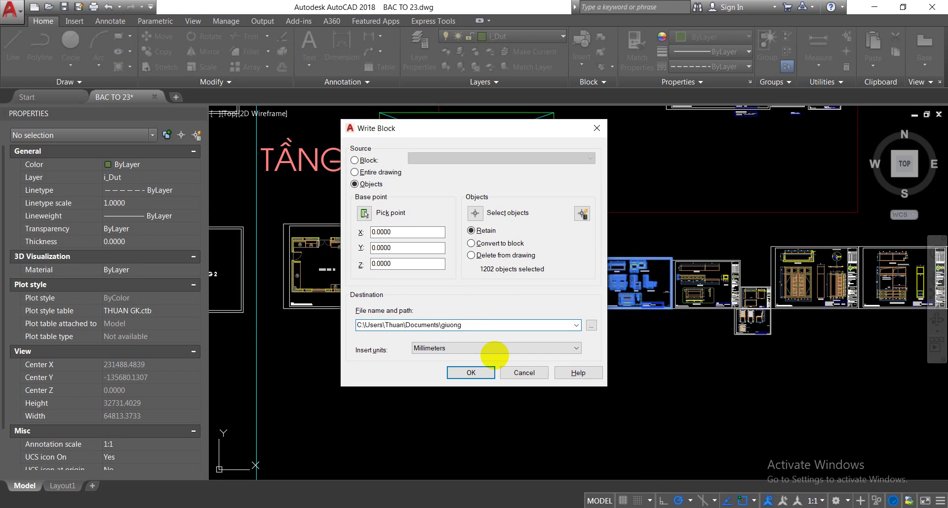
click(473, 373)
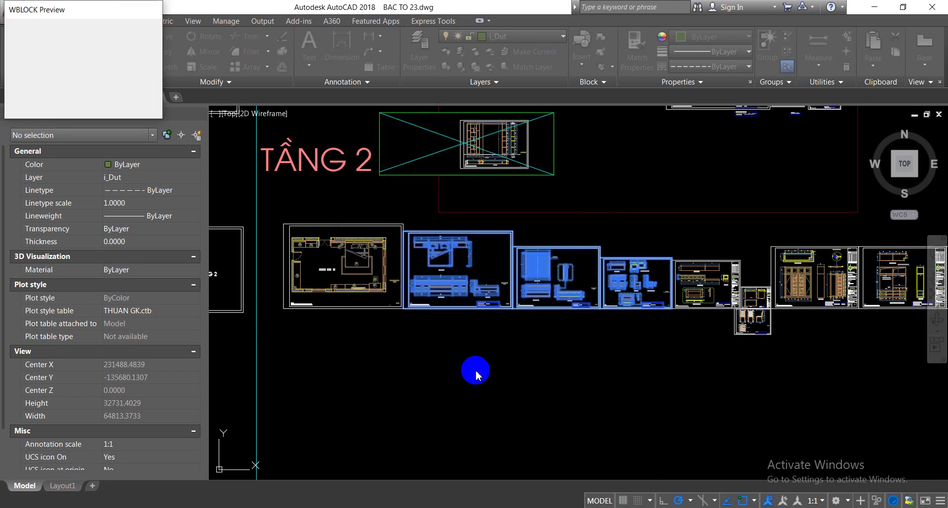
- Open giuong.dwg from the Documents folder
scroll(478, 363, down, 10)
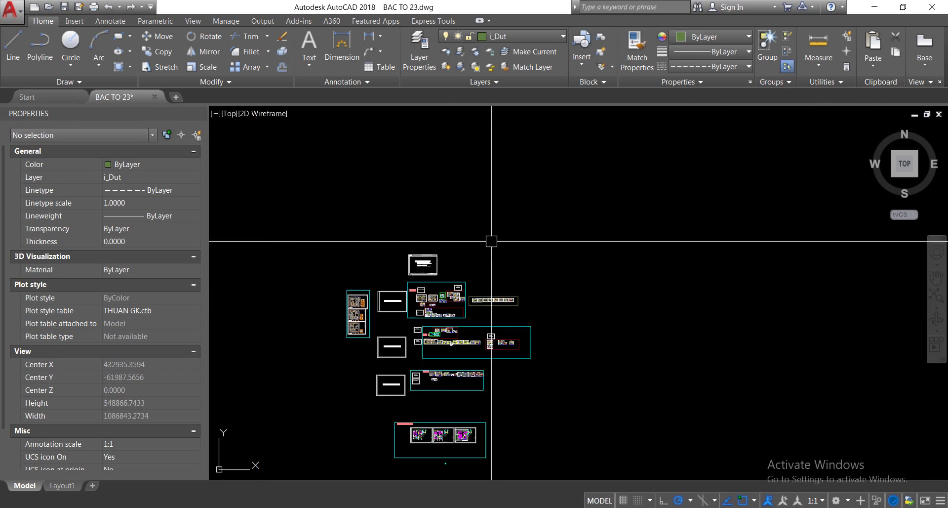
click(2, 11)
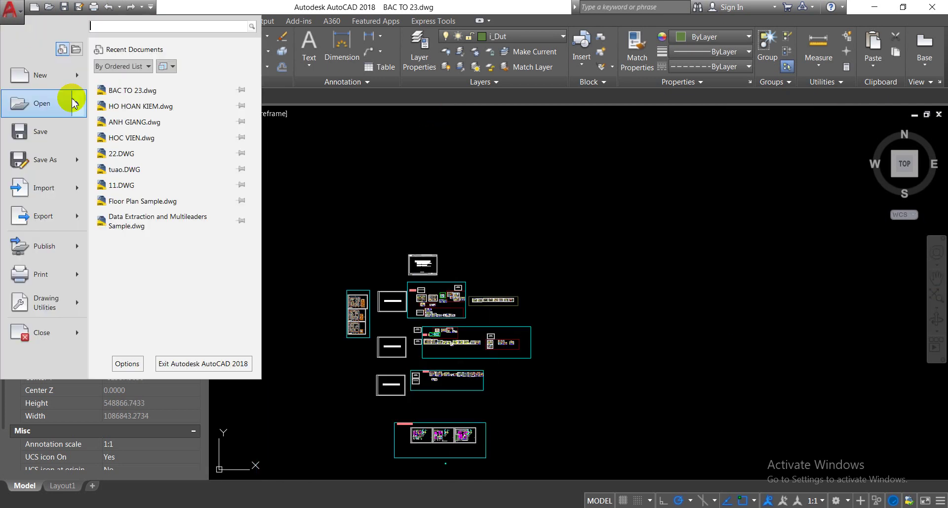
click(489, 241)
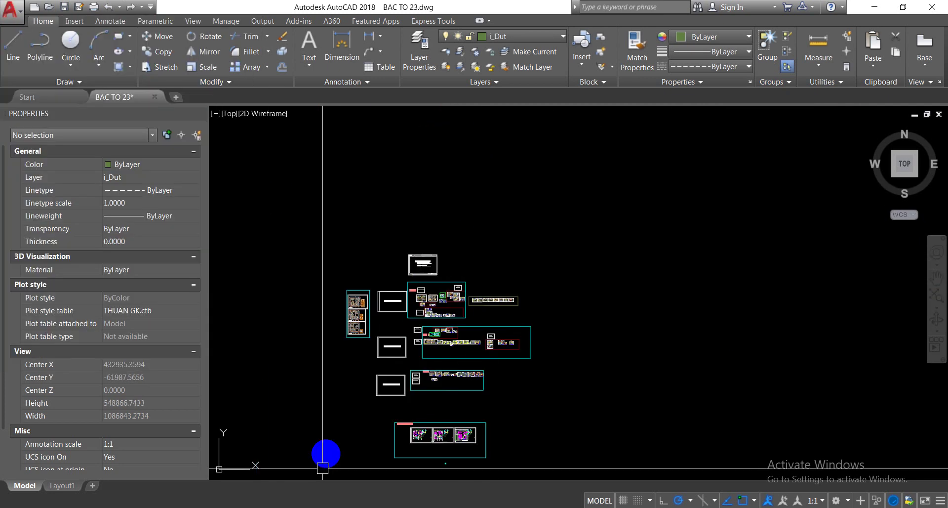
click(328, 470)
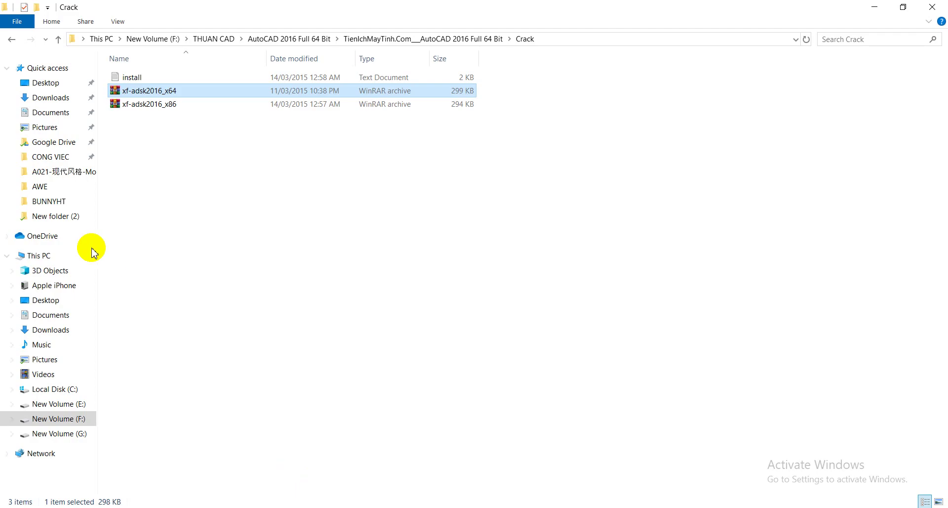
click(51, 113)
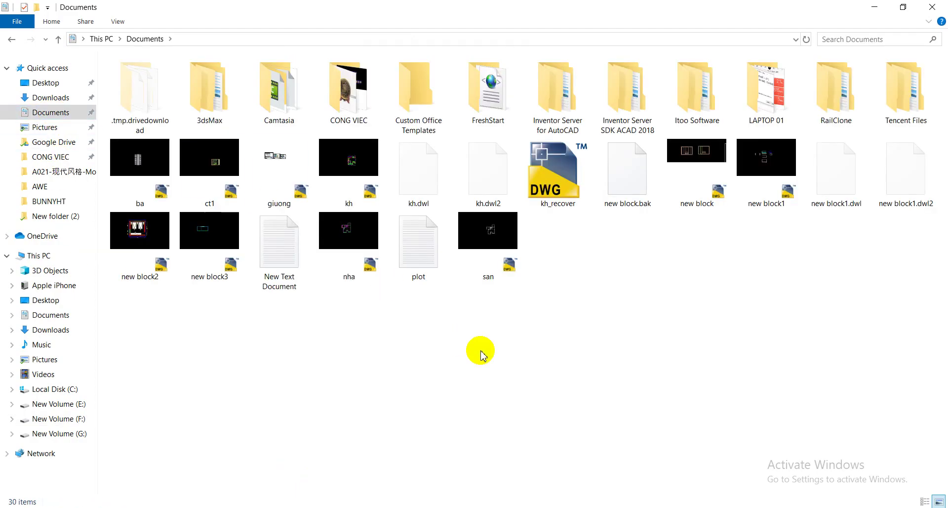
double_click(279, 197)
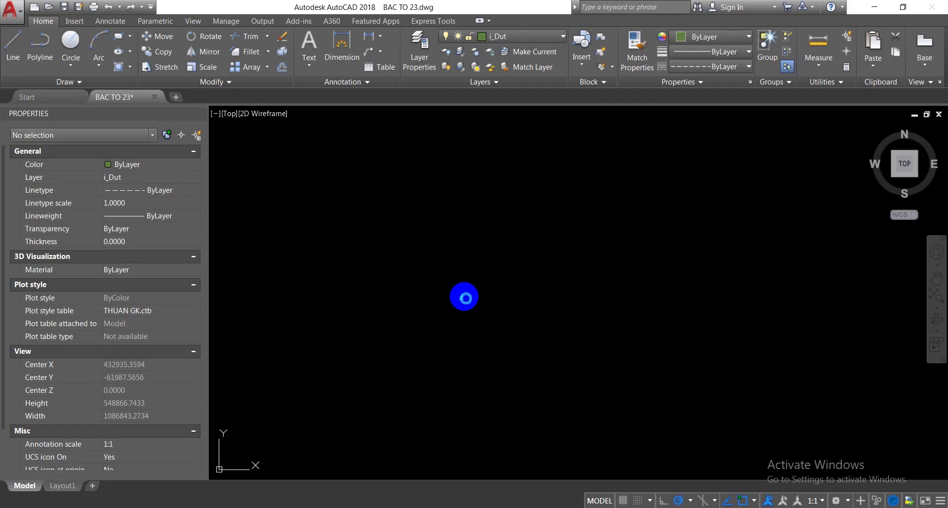
- Close the BAC TO 23 drawing, answering its save prompt
click(155, 97)
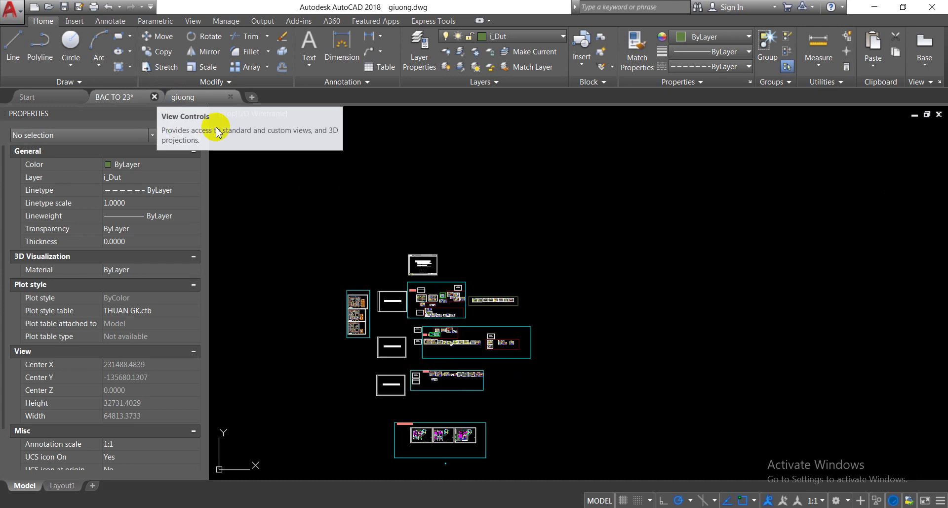
click(519, 288)
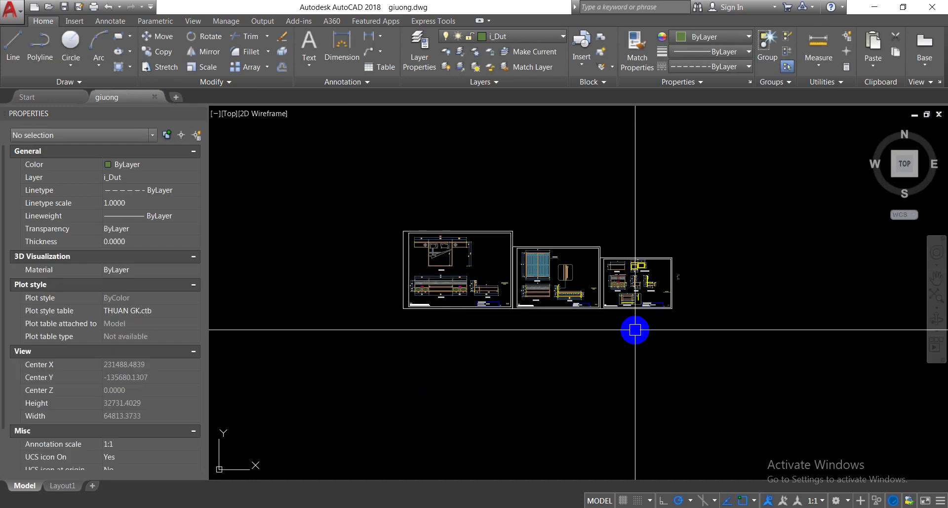
scroll(560, 268, up, 5)
scroll(525, 239, down, 5)
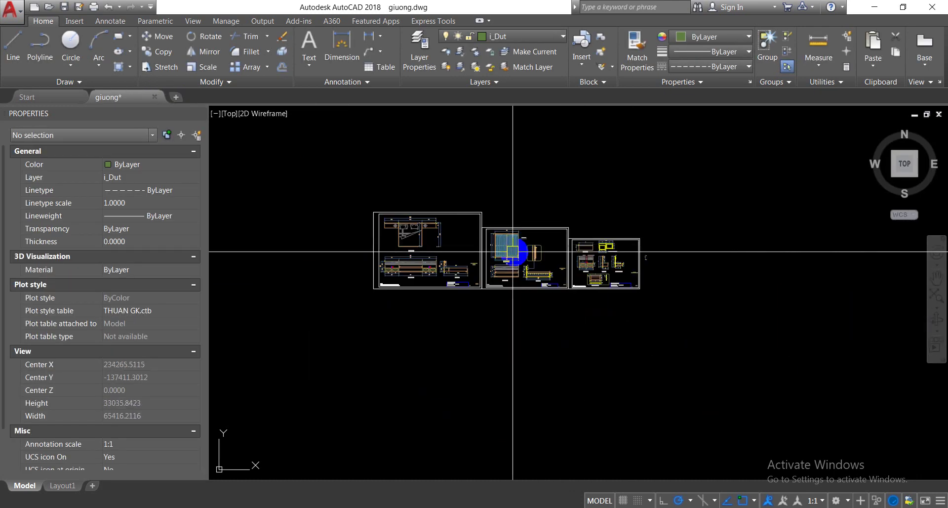
scroll(508, 229, up, 5)
- Explode the middle, left and right sheet frame blocks
click(737, 217)
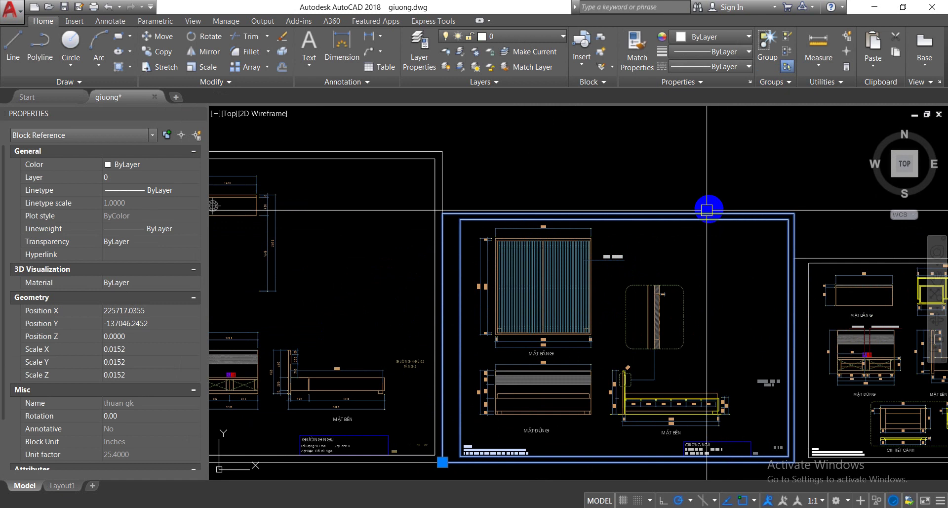
key(Escape)
click(435, 207)
key(Escape)
middle_drag(652, 222, 476, 222)
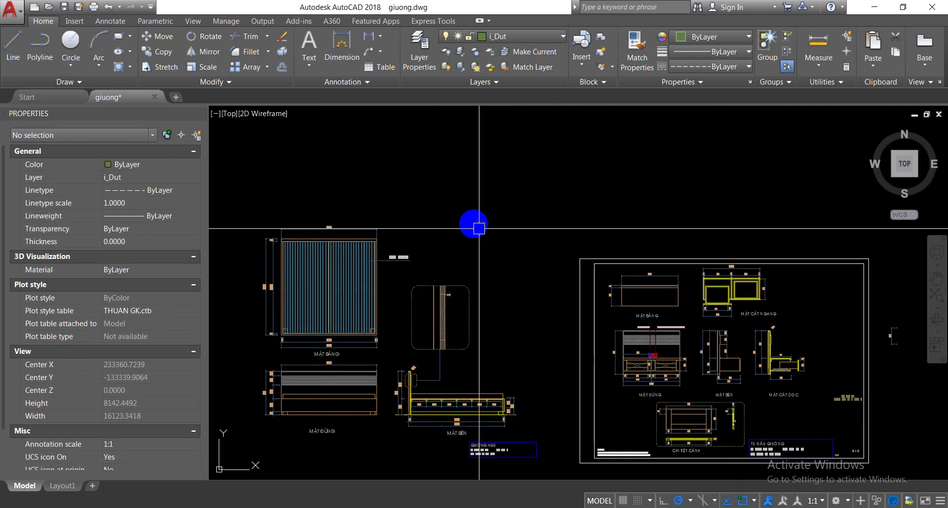
click(573, 390)
key(Escape)
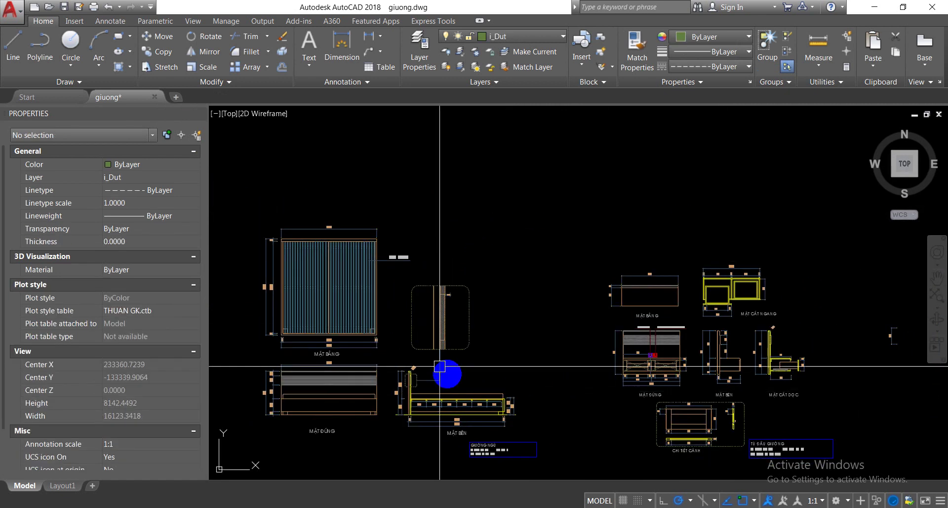
- Erase the dimensions and text labels from the bed views
scroll(413, 267, up, 3)
scroll(493, 232, down, 1)
scroll(493, 232, down, 4)
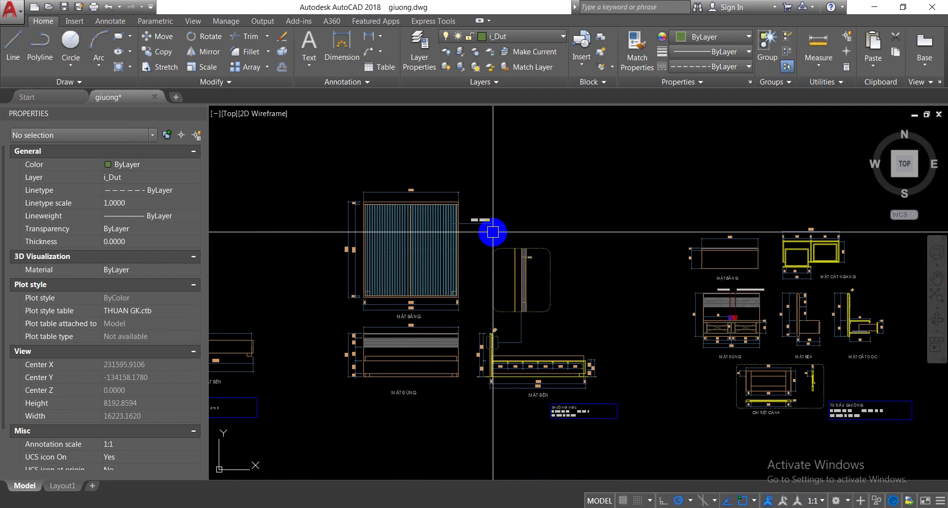
text(Xt)
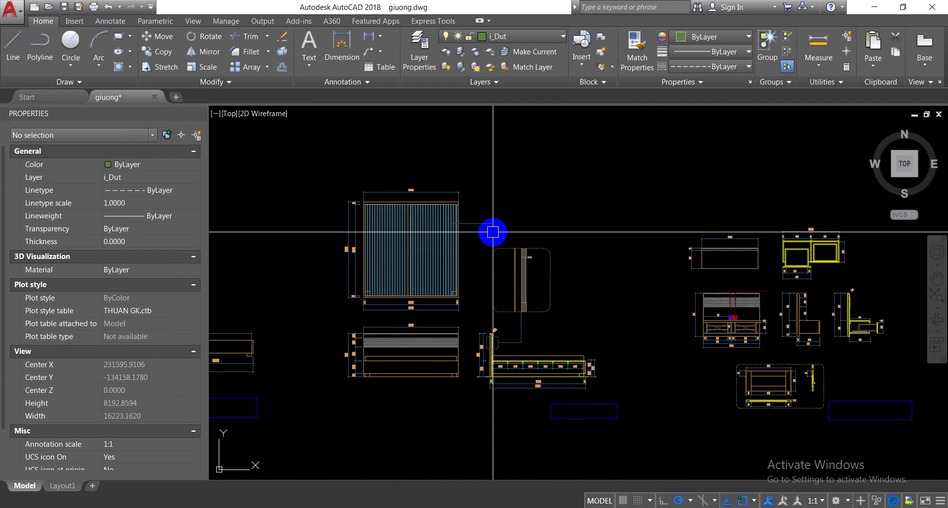
key(Escape)
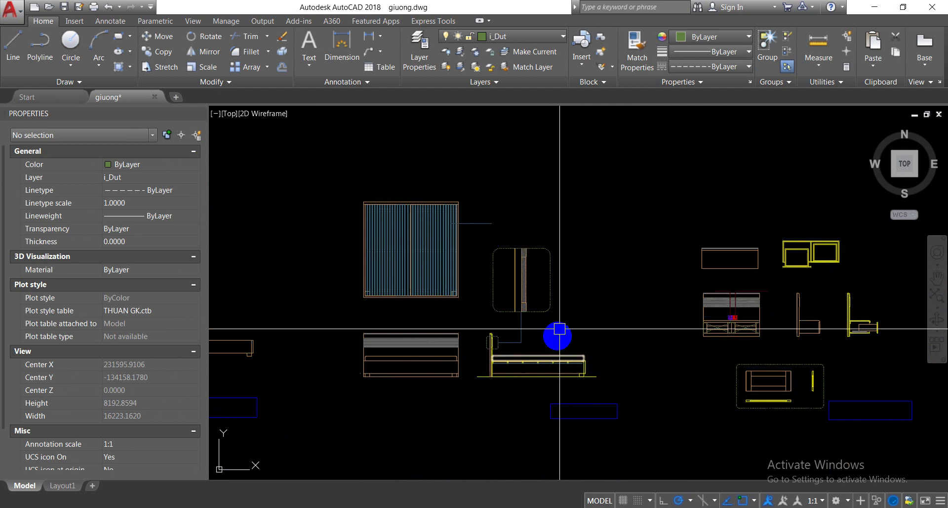
middle_drag(555, 289, 599, 243)
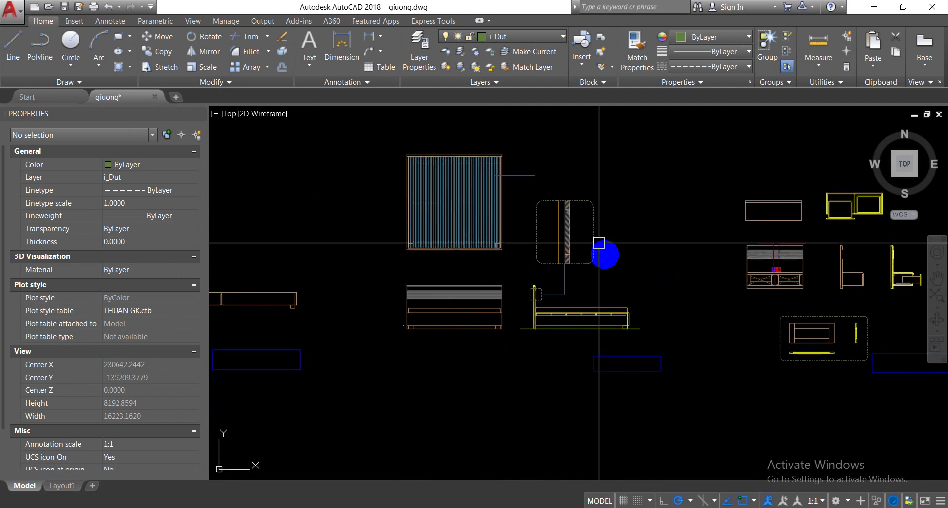
- Delete the leftover short lines, the leader line and the dashed outline
click(539, 171)
click(566, 281)
click(602, 294)
key(Delete)
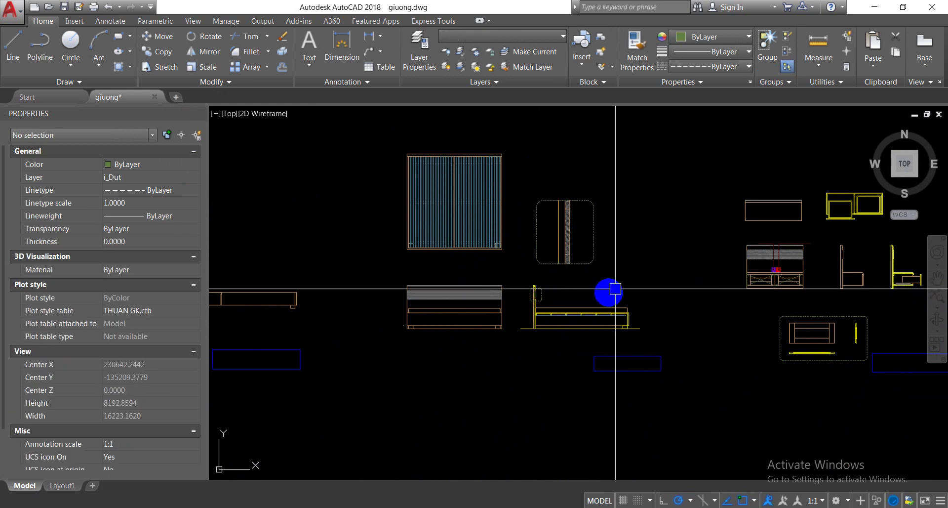
click(593, 239)
click(592, 243)
key(Delete)
- Inspect the headboard parts and the vertical line at the bed's edge
click(611, 279)
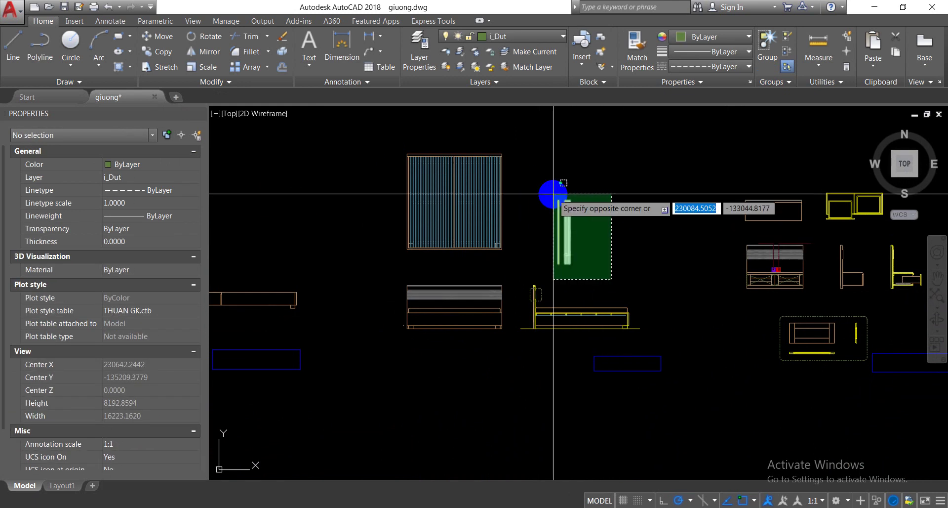
click(553, 194)
scroll(536, 278, up, 5)
click(551, 321)
click(548, 330)
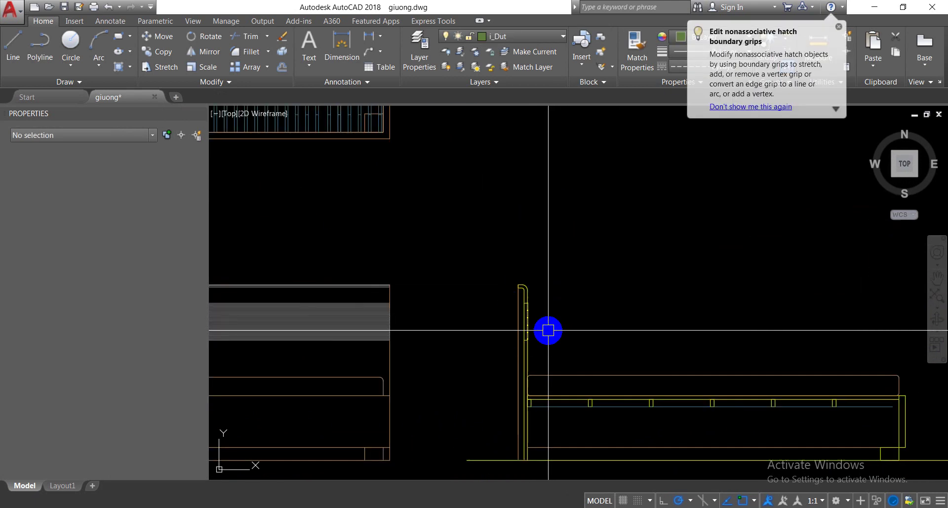
scroll(548, 330, up, 1)
scroll(528, 321, up, 2)
scroll(508, 268, down, 5)
scroll(510, 279, up, 3)
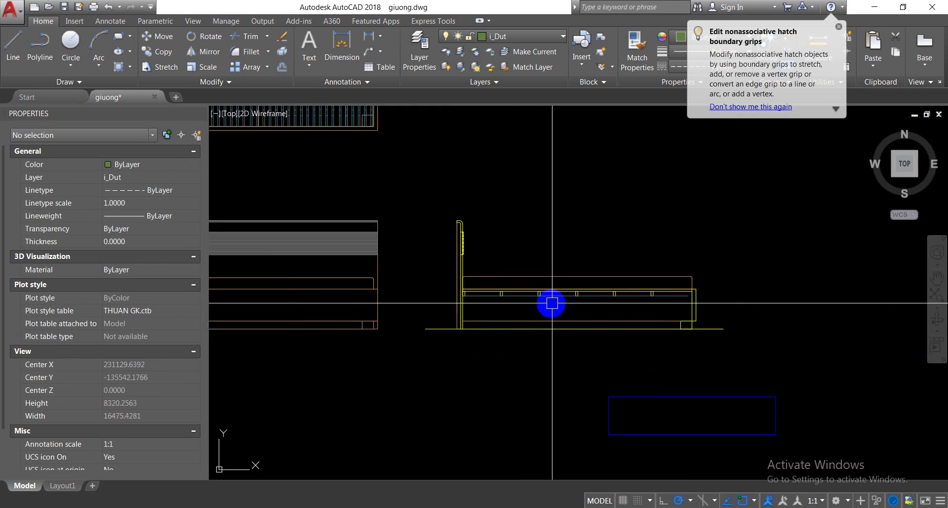
scroll(673, 339, up, 4)
scroll(684, 354, down, 2)
scroll(690, 360, down, 3)
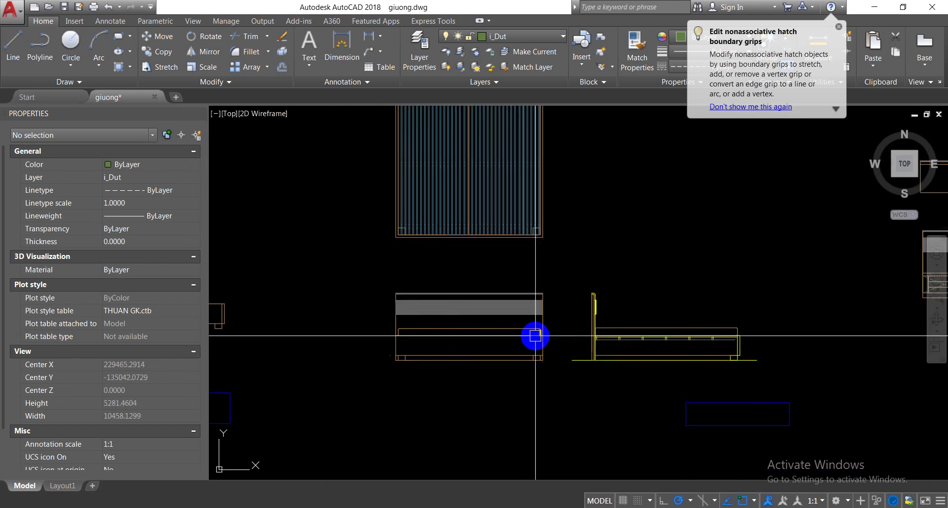
scroll(568, 334, up, 4)
scroll(498, 275, up, 1)
scroll(495, 237, up, 5)
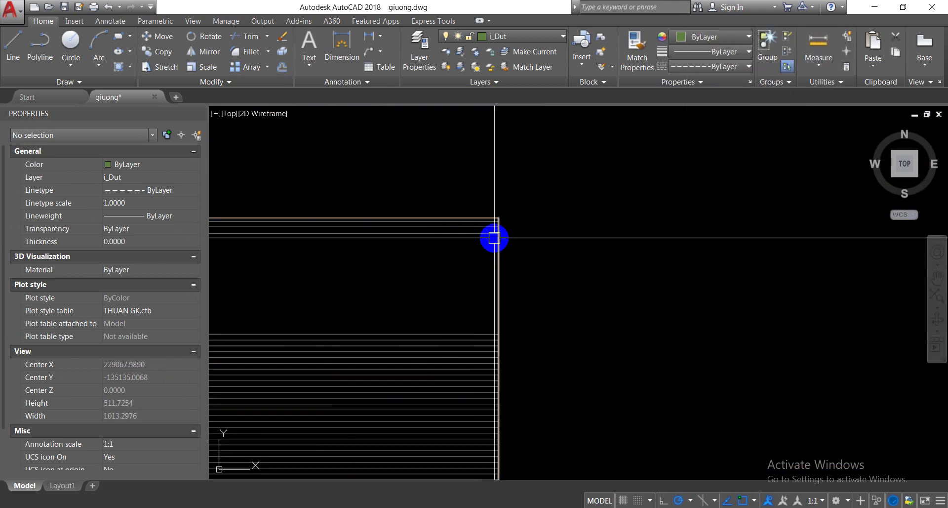
scroll(434, 270, down, 1)
scroll(736, 340, down, 3)
scroll(664, 260, up, 1)
scroll(641, 258, up, 1)
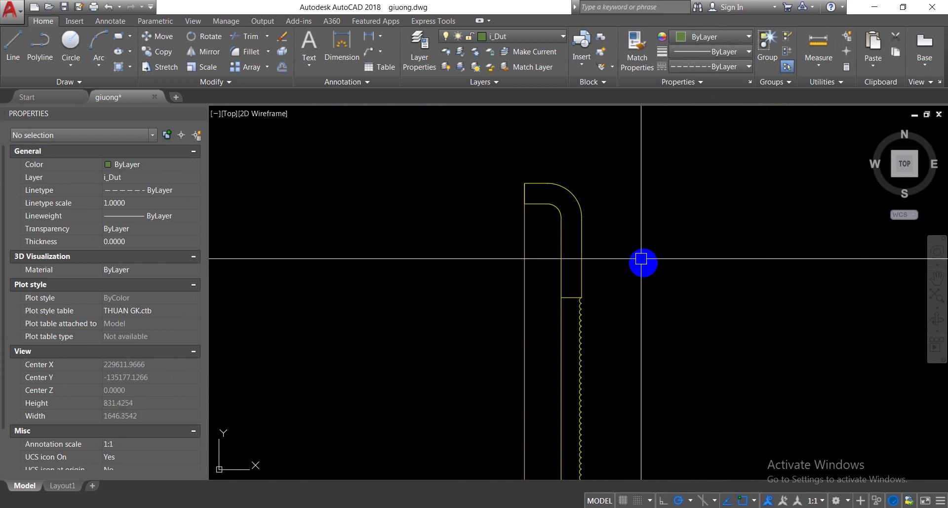
click(582, 254)
key(Escape)
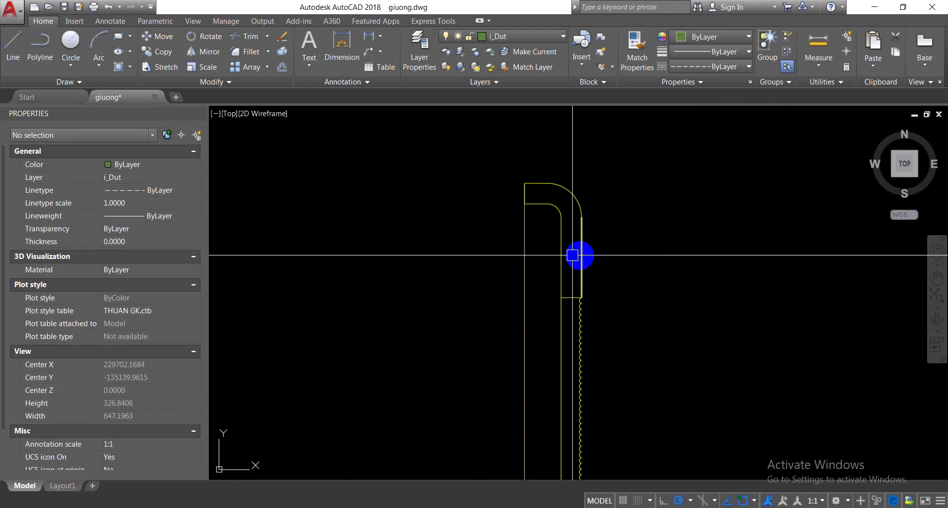
- Delete the long horizontal baseline polyline under the side elevation, then zoom out
scroll(573, 255, down, 3)
scroll(546, 233, down, 4)
scroll(790, 353, up, 2)
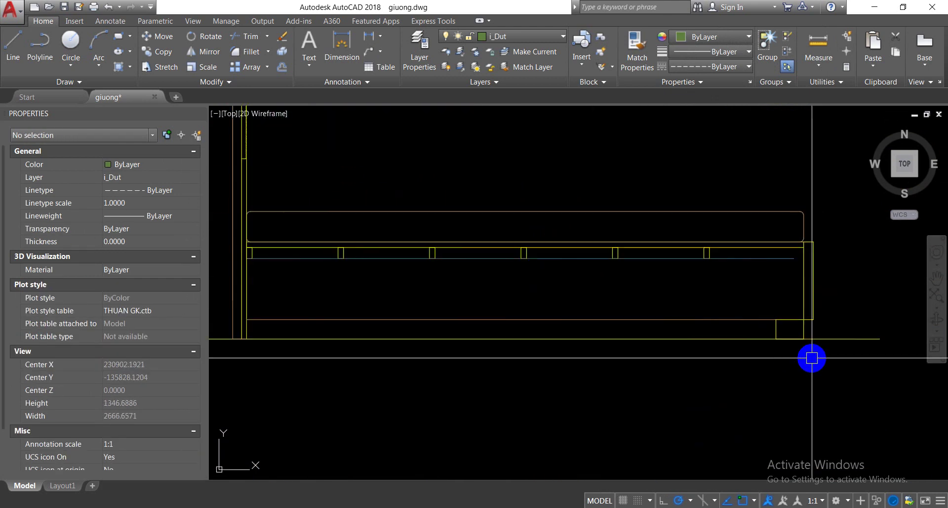
click(812, 357)
click(821, 332)
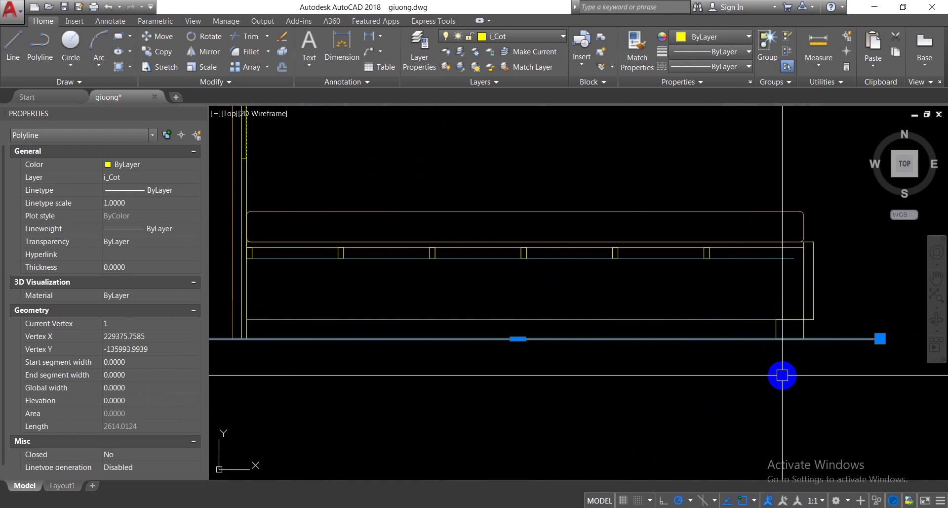
key(Delete)
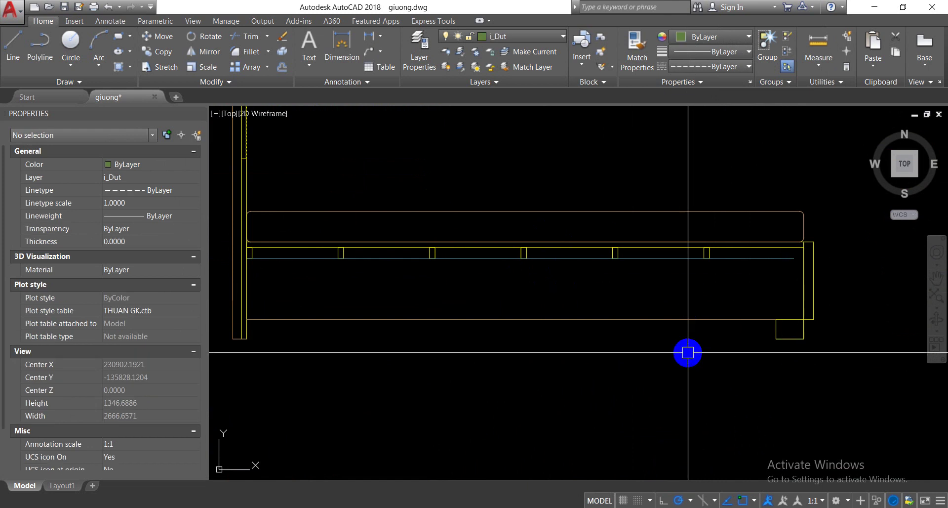
click(812, 268)
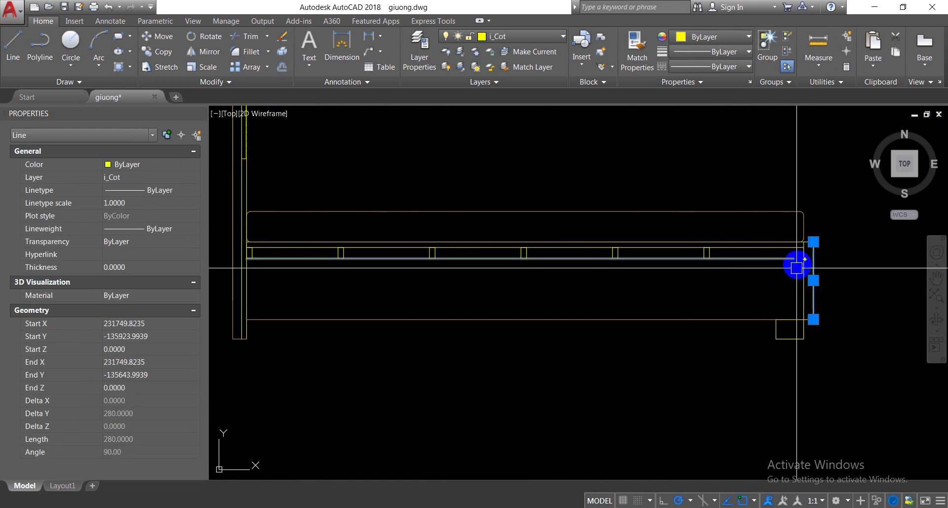
key(Escape)
scroll(520, 217, down, 2)
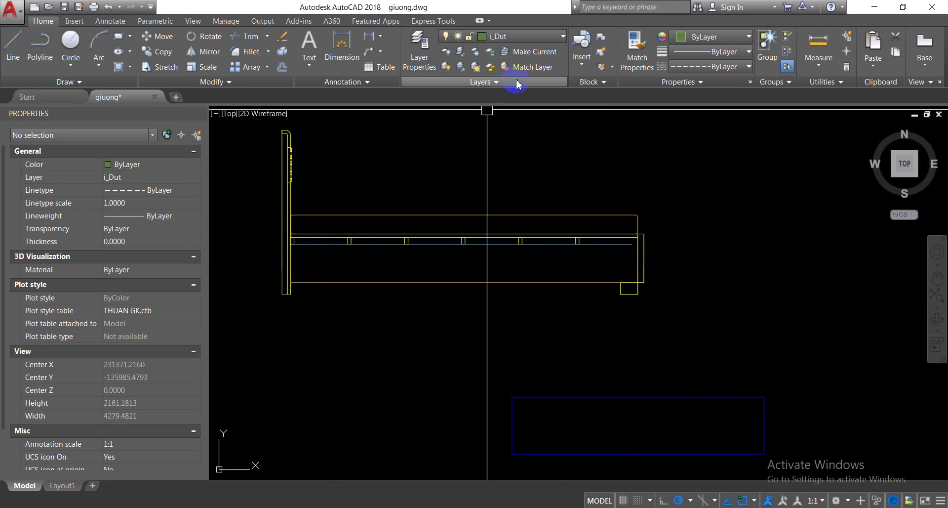
- On layer i_Dien, create a boundary inside the end rail at the bed's foot
click(512, 37)
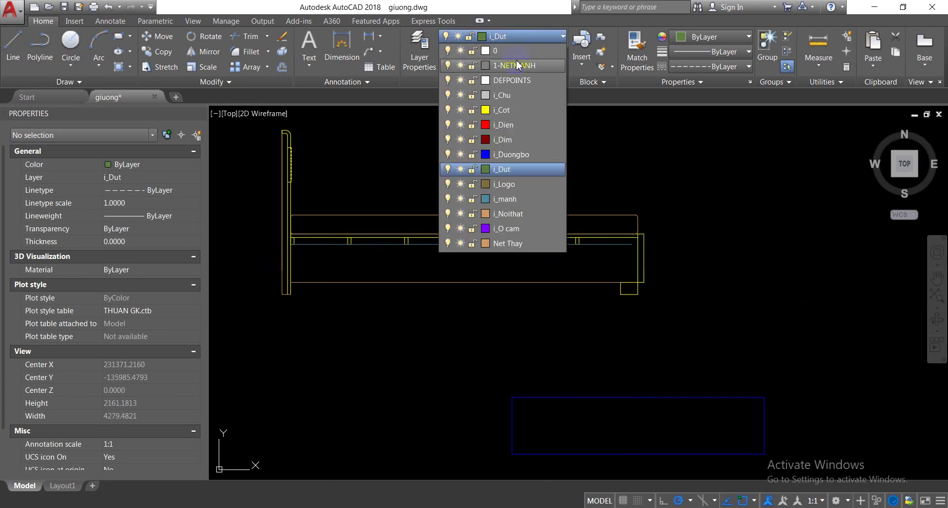
click(505, 128)
text(BO)
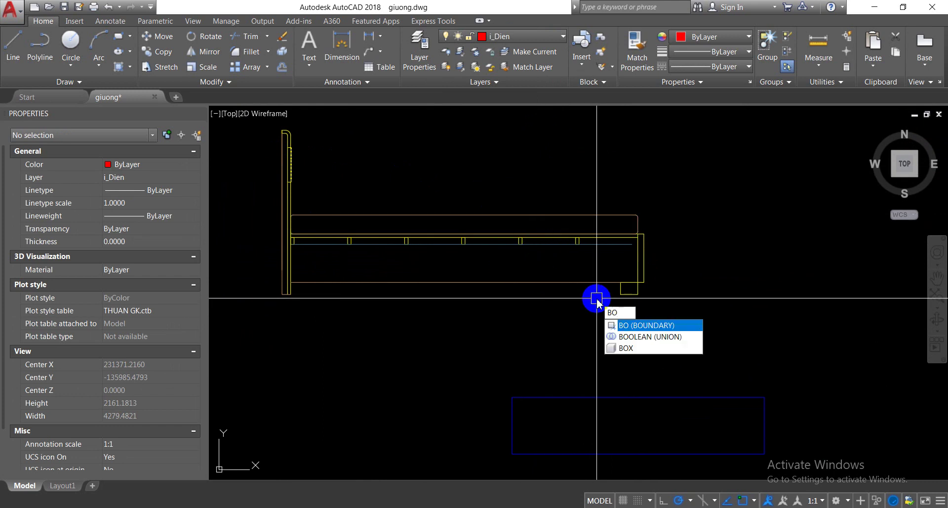
key(Return)
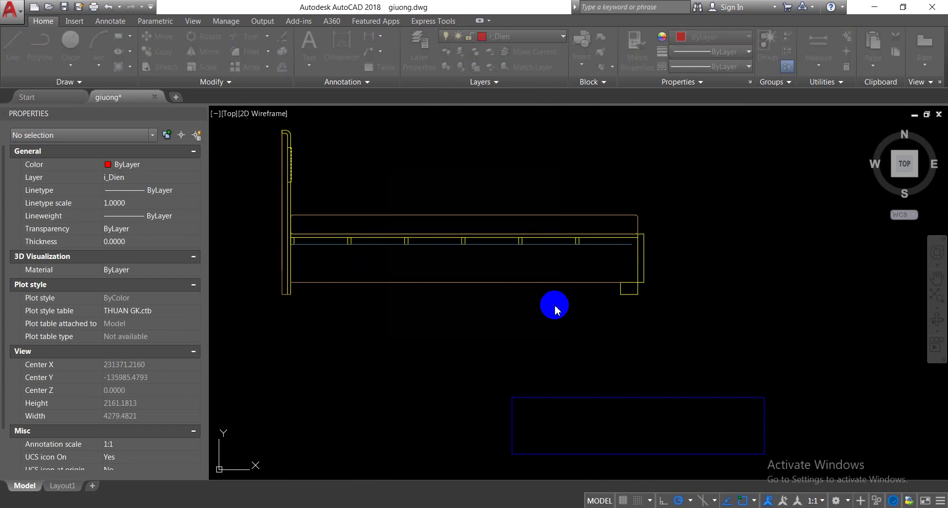
click(395, 197)
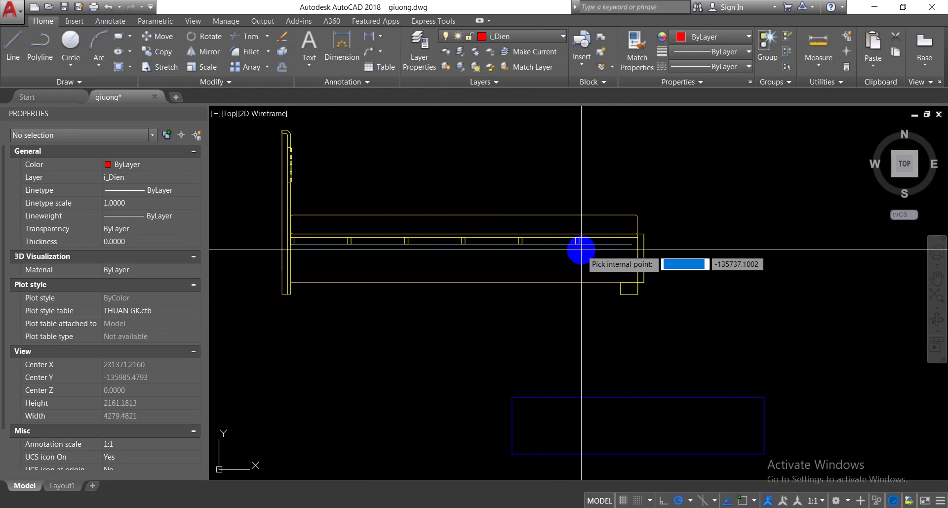
click(642, 256)
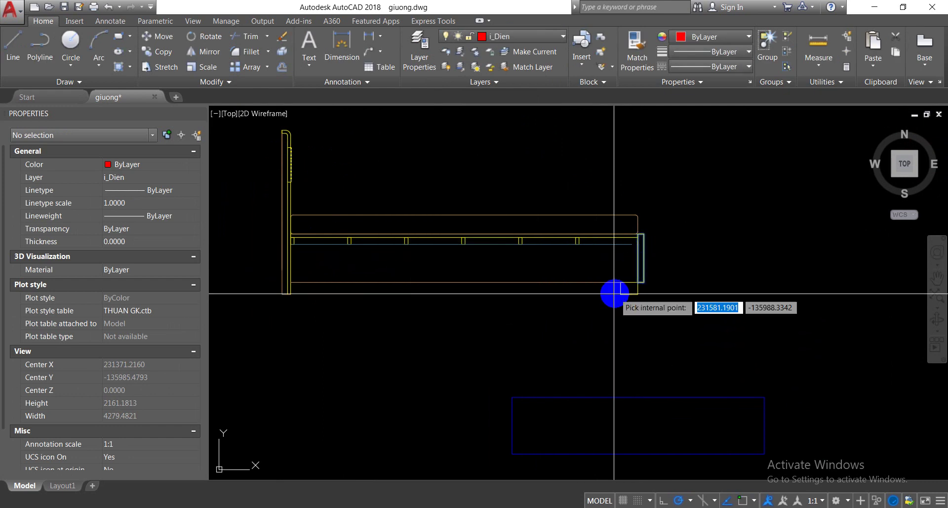
right_click(506, 343)
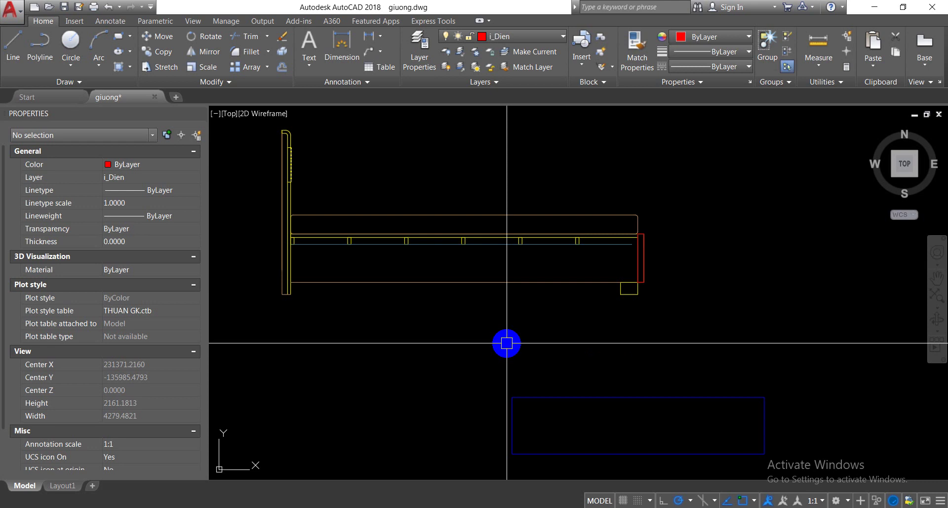
- On layer i_Dim, create a boundary inside the headboard's upper section
click(515, 37)
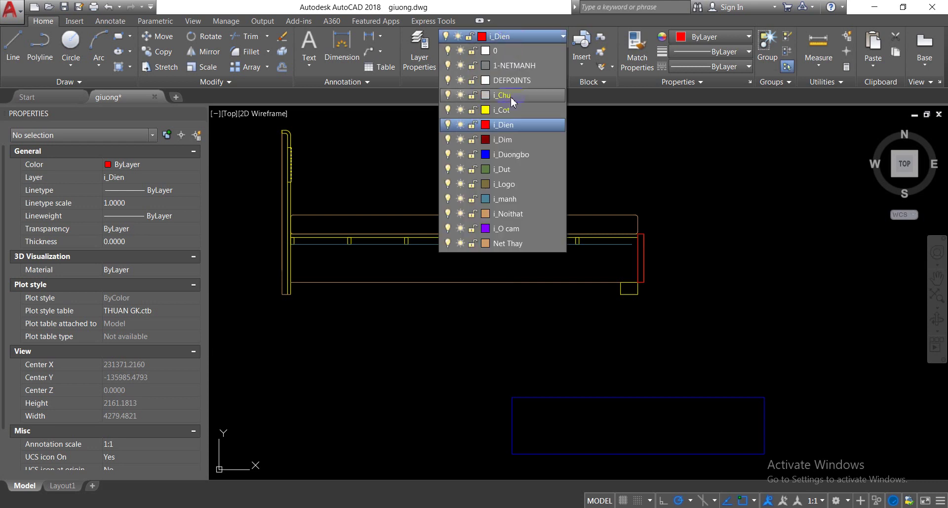
click(504, 145)
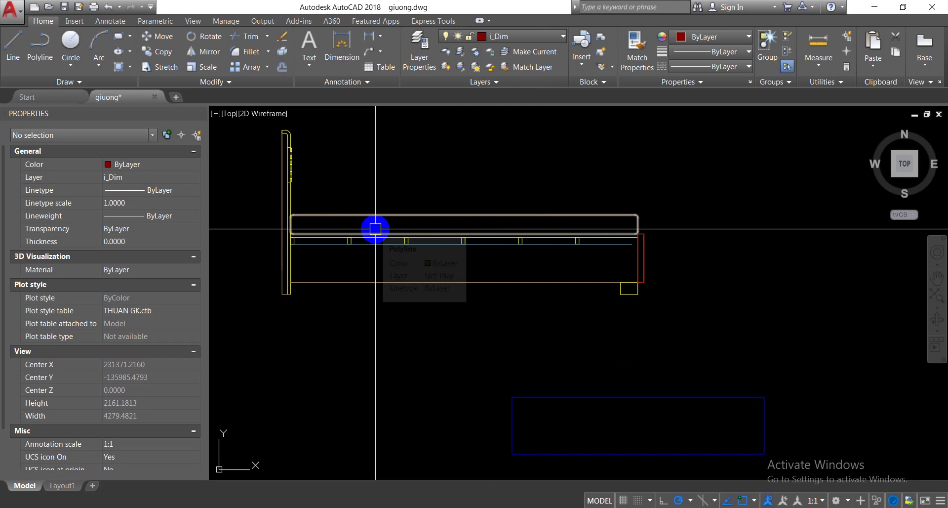
text(b)
key(Return)
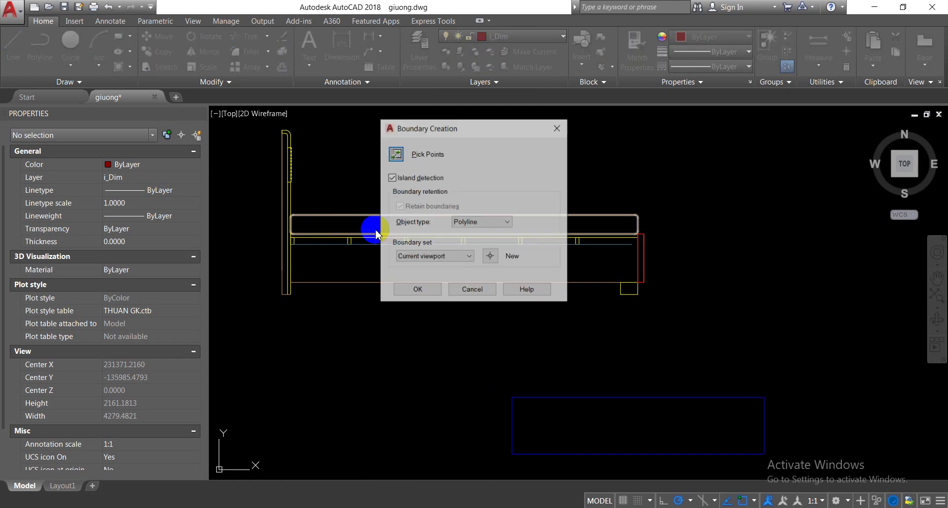
click(395, 154)
scroll(253, 78, up, 2)
scroll(282, 133, up, 2)
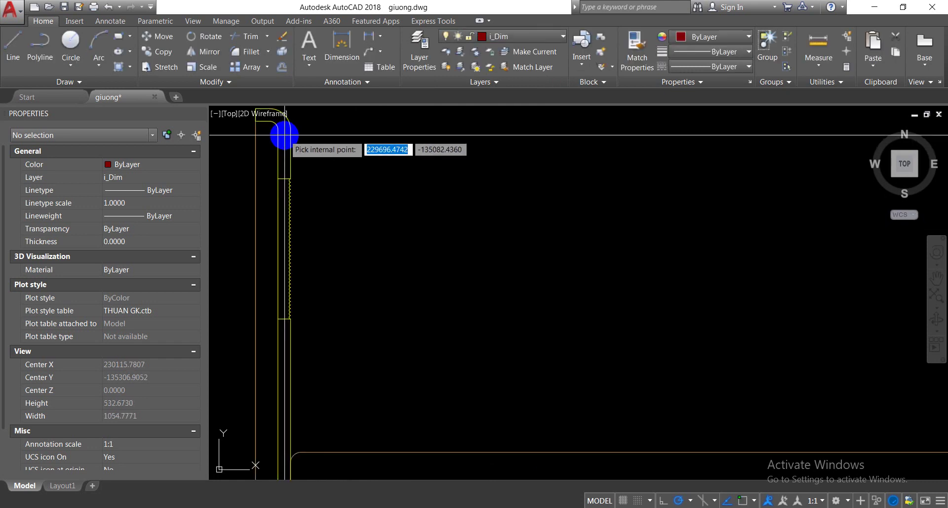
scroll(303, 159, up, 2)
click(303, 217)
key(Return)
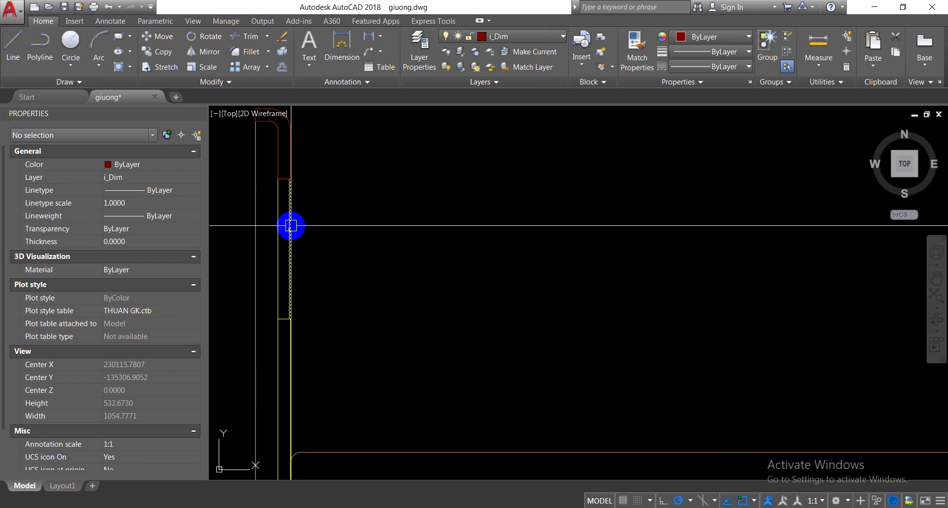
key(Return)
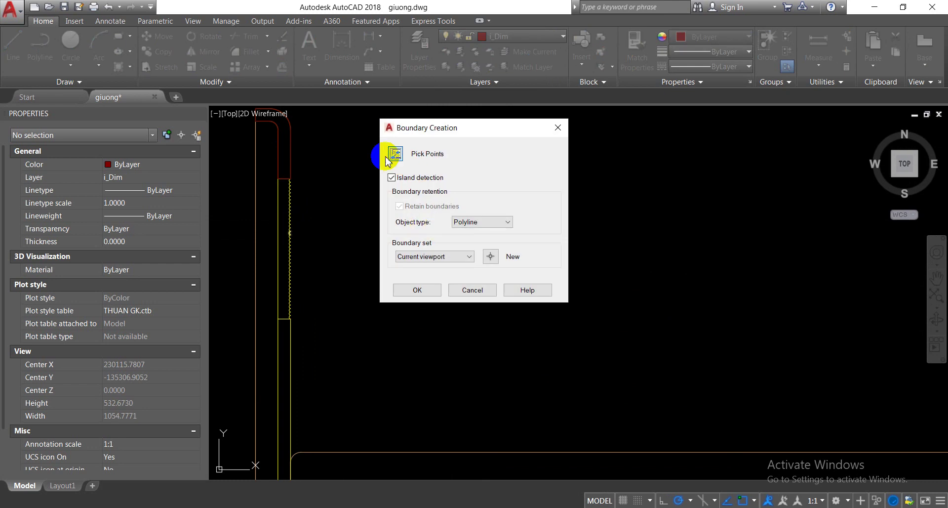
- Try a boundary inside the headboard's lower strip and dismiss the resulting error
click(394, 154)
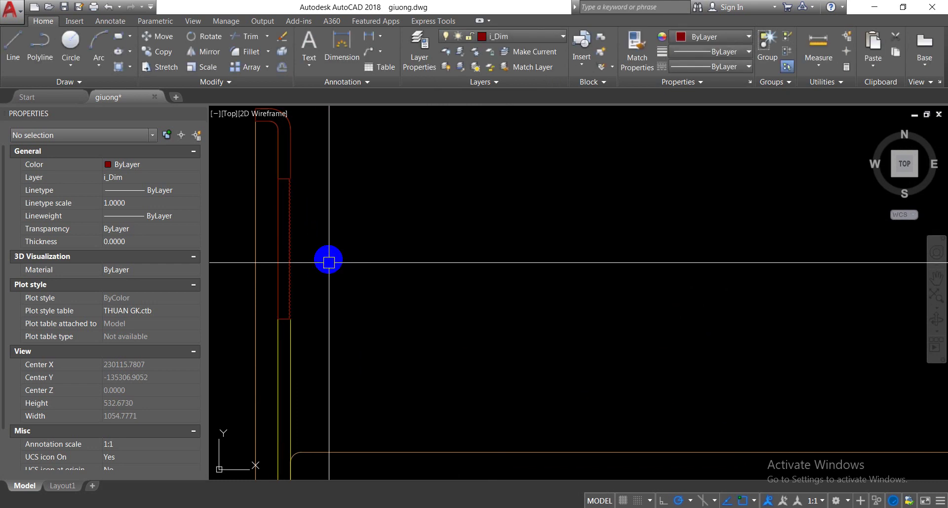
key(Return)
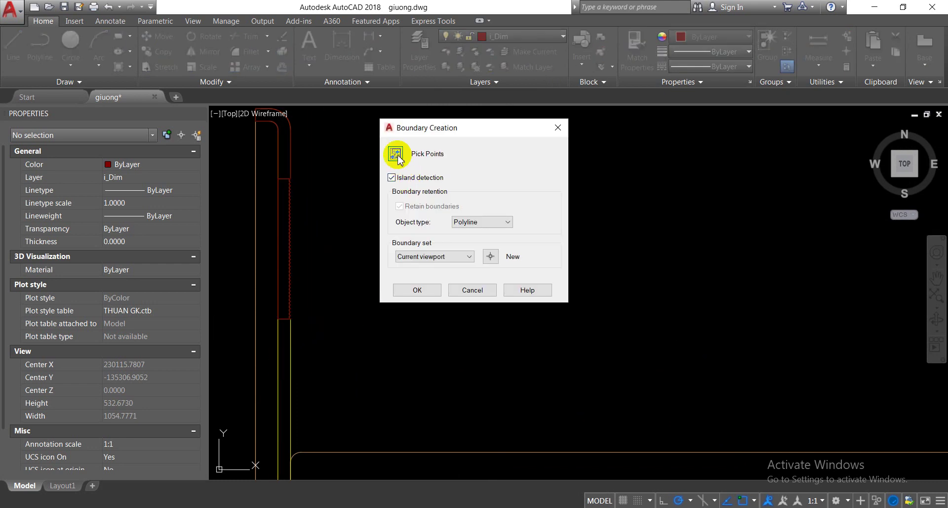
click(394, 155)
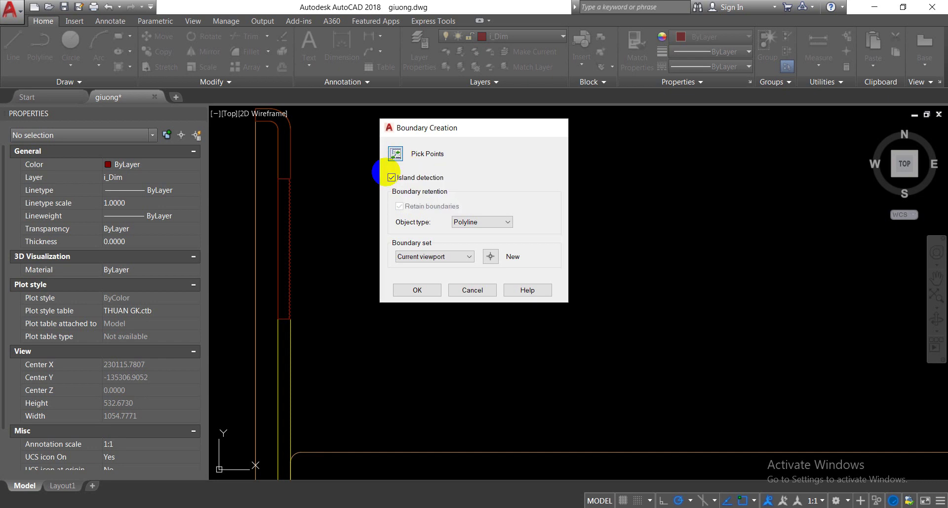
click(307, 355)
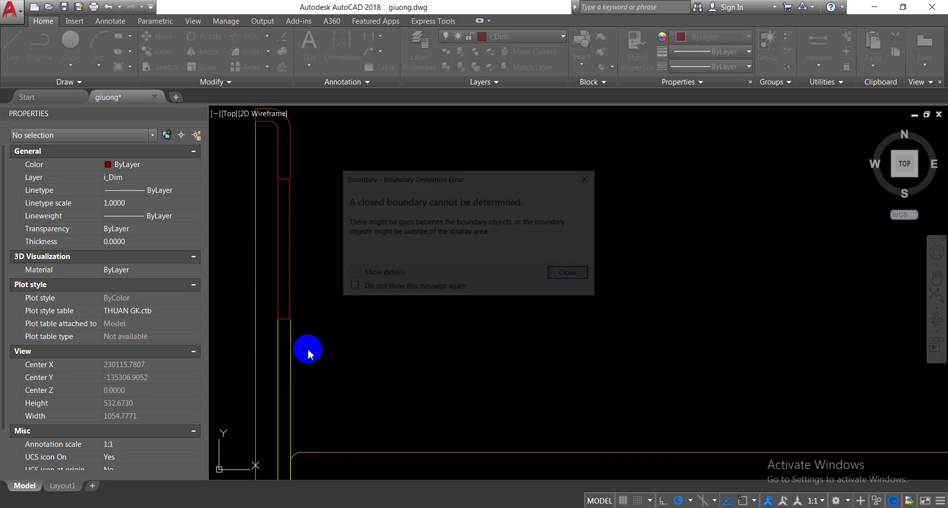
click(551, 280)
scroll(519, 306, down, 4)
scroll(494, 237, down, 2)
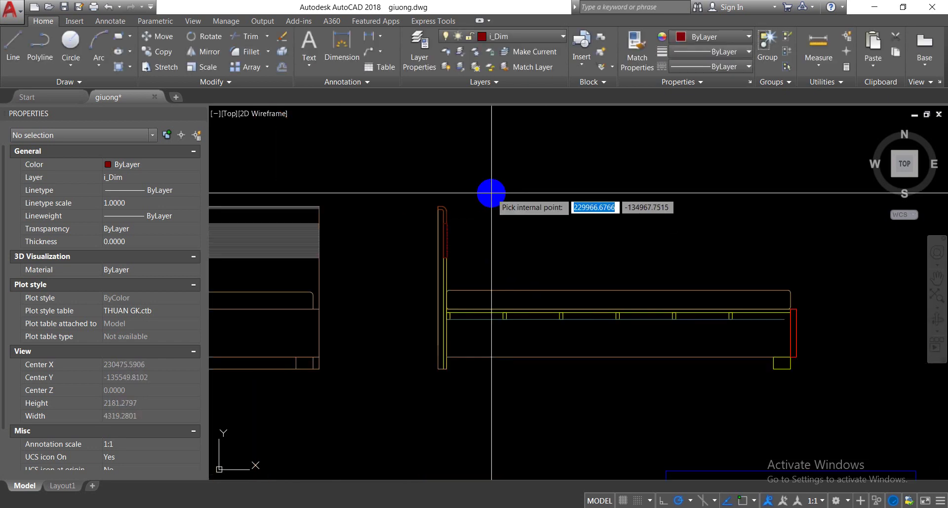
- Draw a thin, tall rectangle along the top of the headboard, then zoom back to the whole bed
scroll(461, 404, up, 3)
scroll(486, 428, up, 3)
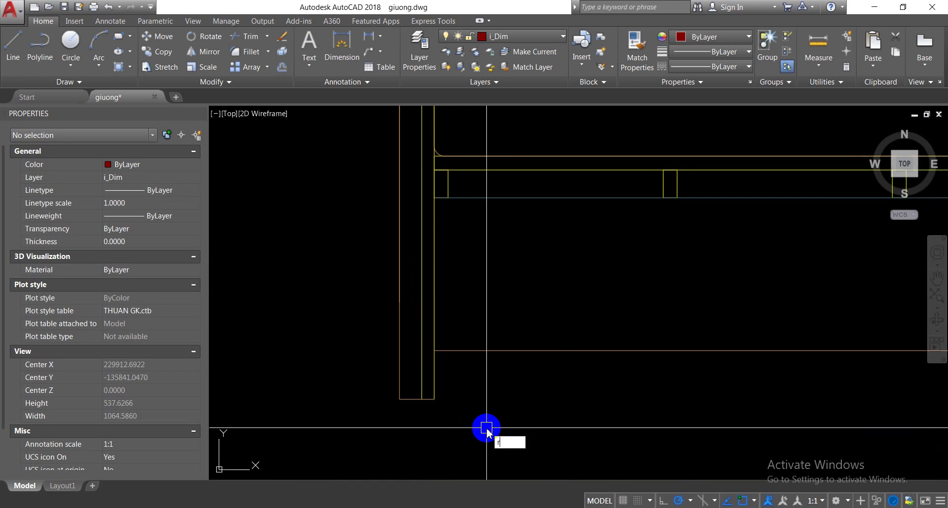
key(Return)
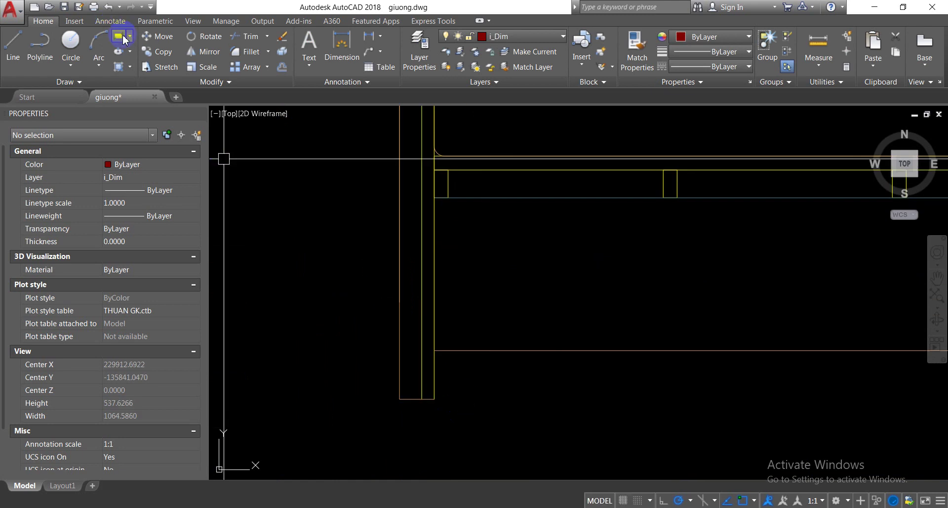
click(123, 39)
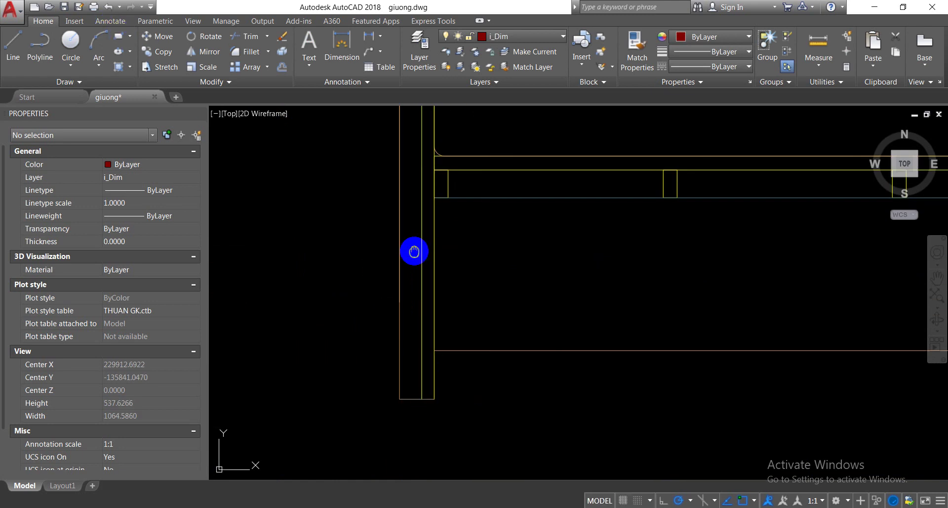
middle_drag(414, 252, 391, 408)
click(398, 214)
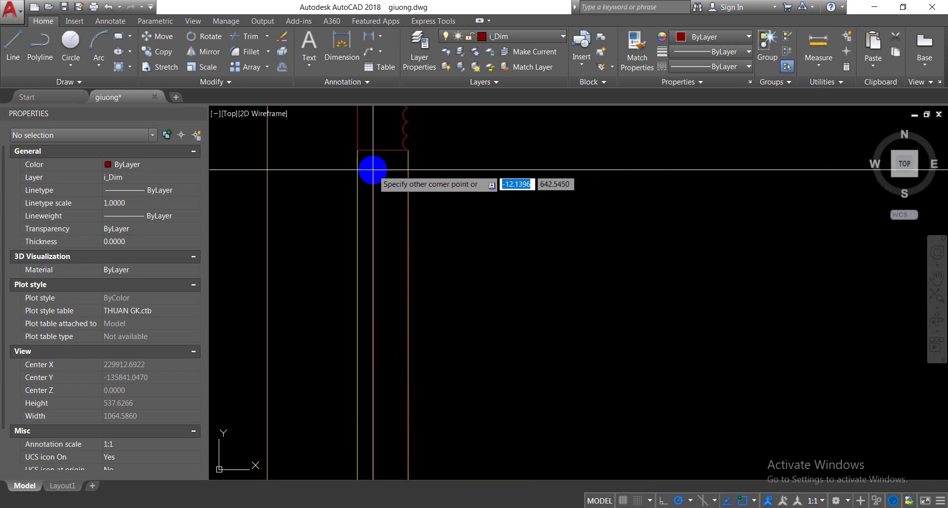
scroll(402, 220, down, 5)
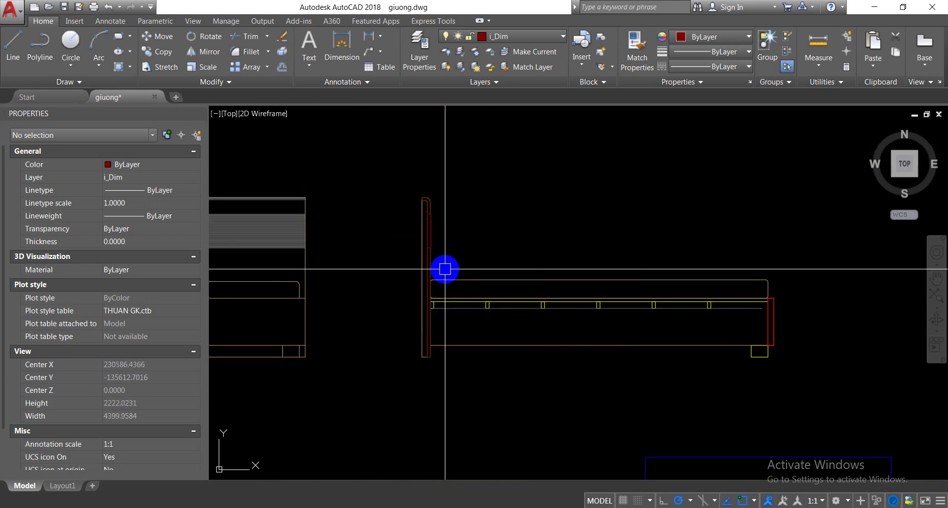
scroll(757, 296, up, 2)
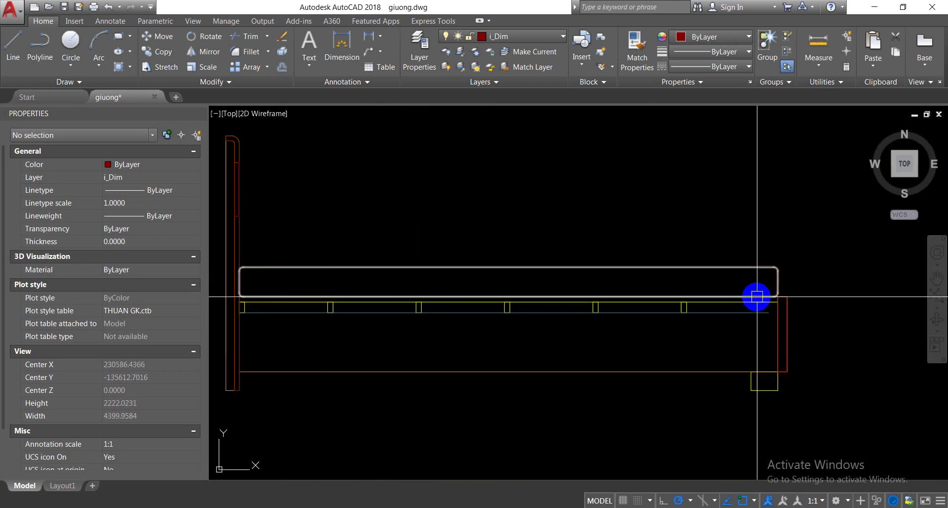
scroll(745, 376, up, 1)
scroll(631, 395, down, 2)
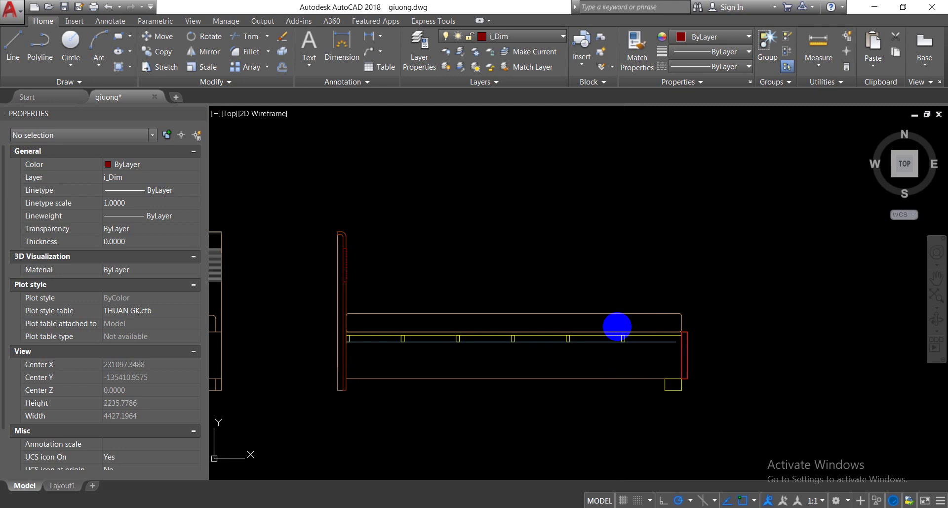
click(351, 262)
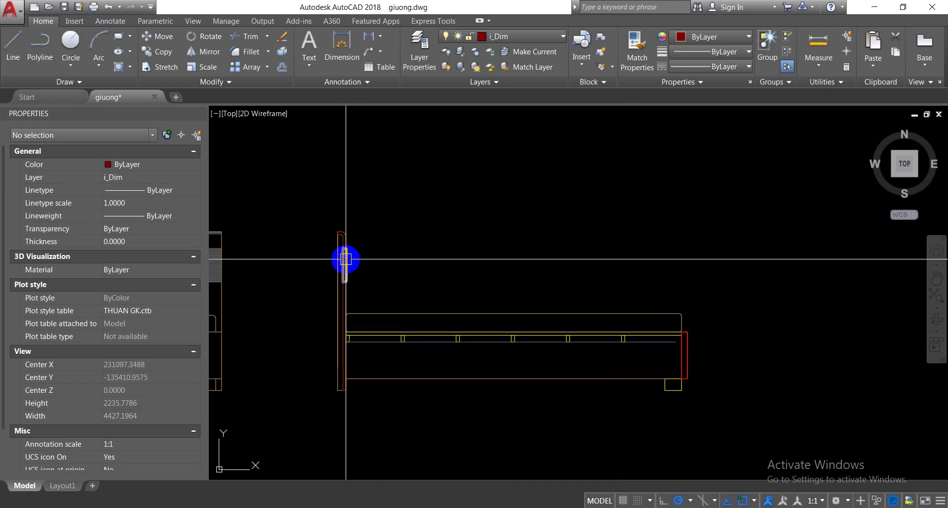
- Copy the headboard and footboard outlines 1000 units straight up
click(345, 258)
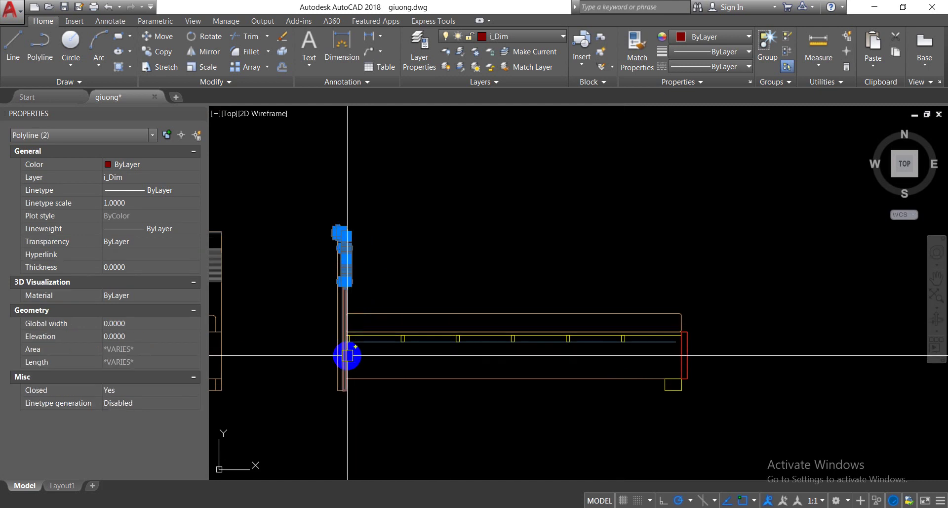
click(684, 375)
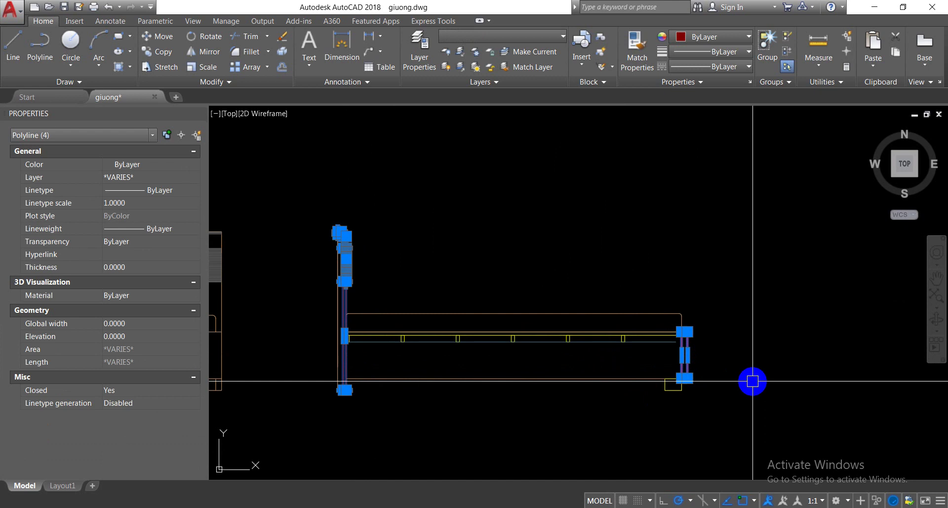
text(c)
key(Return)
click(703, 395)
middle_drag(709, 318, 709, 345)
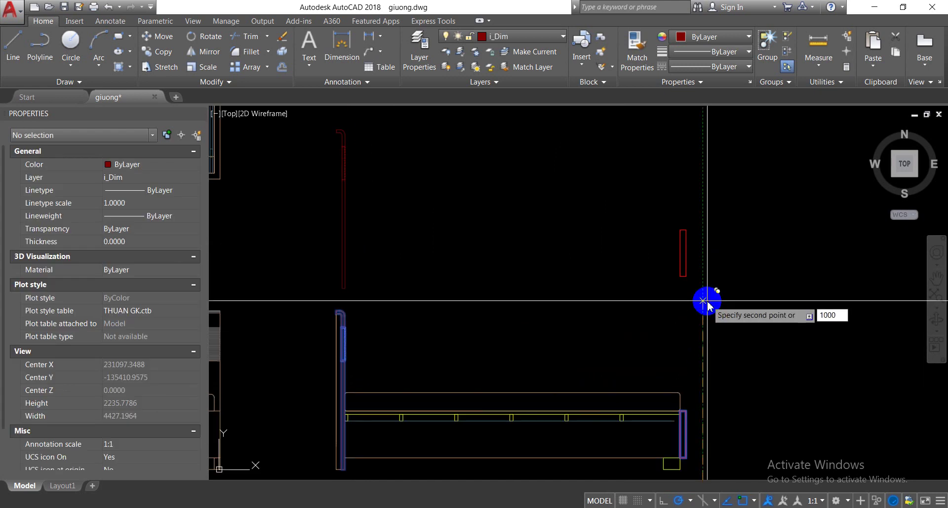
click(703, 300)
key(Escape)
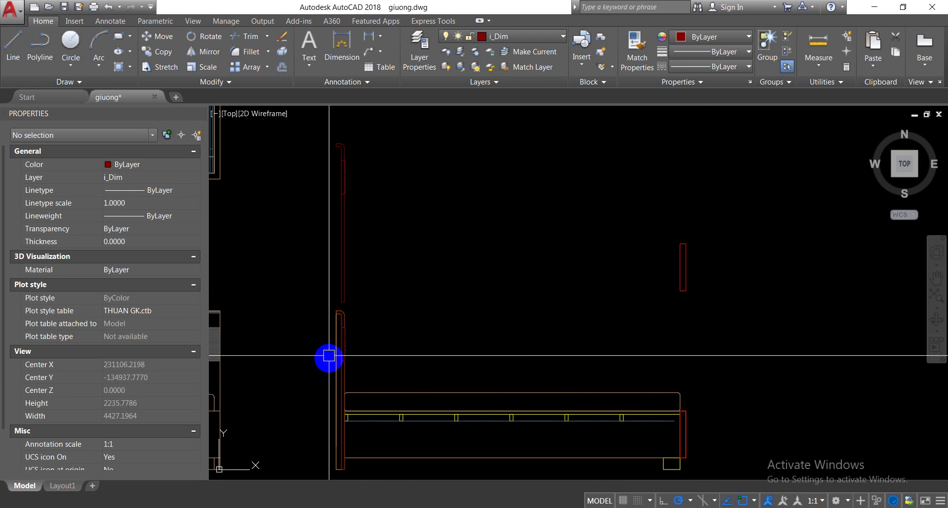
- Check the small closed profile at the headboard and zoom out
click(341, 344)
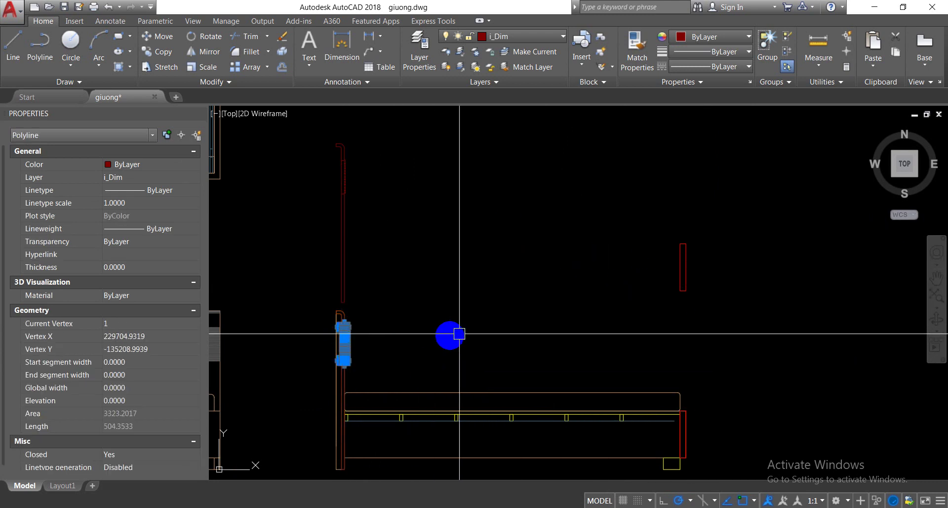
key(Escape)
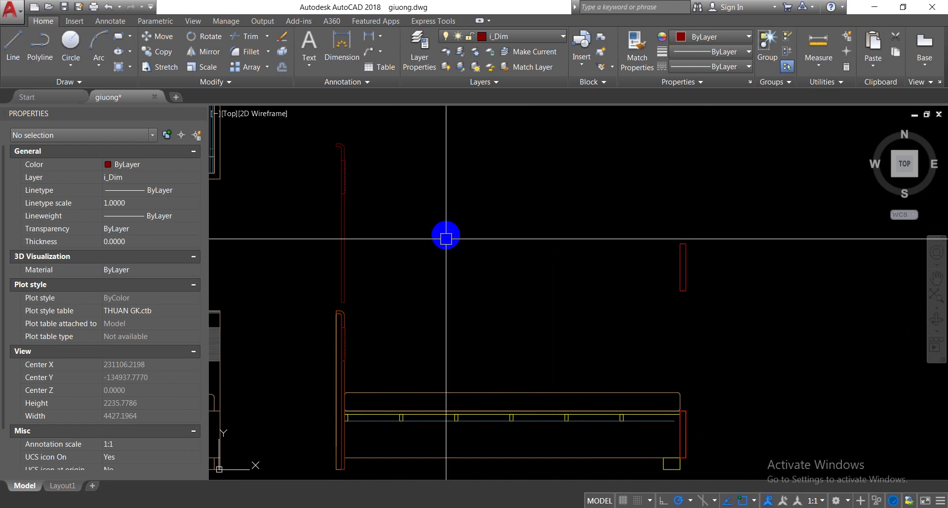
scroll(447, 235, down, 2)
scroll(454, 271, down, 4)
scroll(356, 328, up, 2)
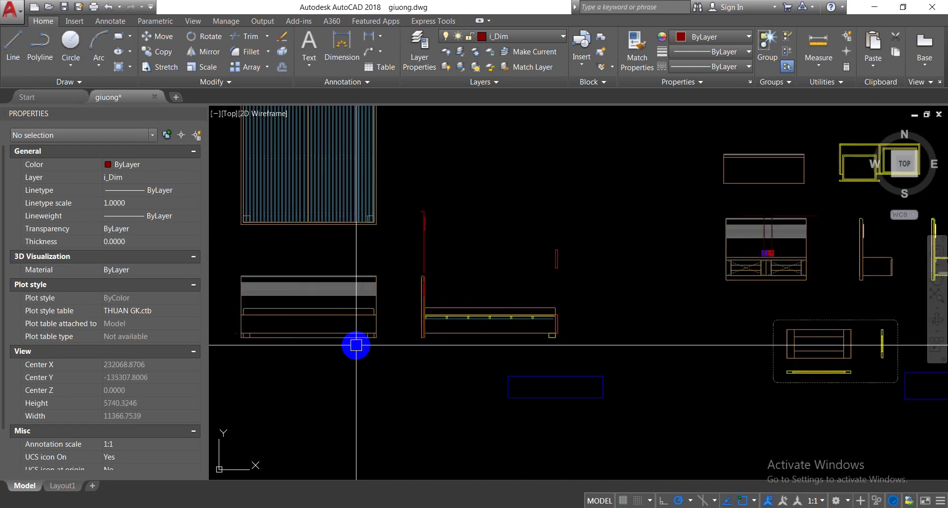
- Make i_O cam the current layer and start the REC rectangle command
scroll(371, 345, down, 2)
scroll(421, 319, up, 4)
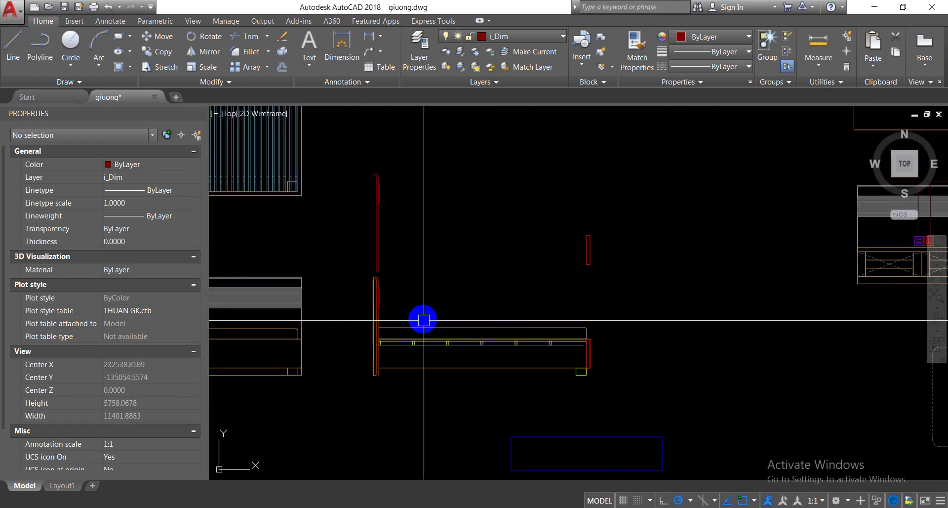
scroll(538, 371, up, 2)
click(535, 367)
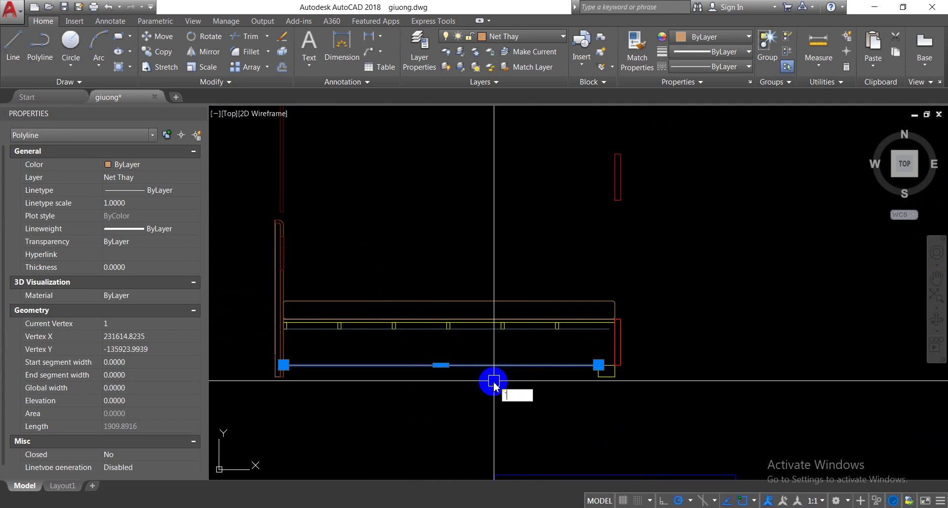
key(Escape)
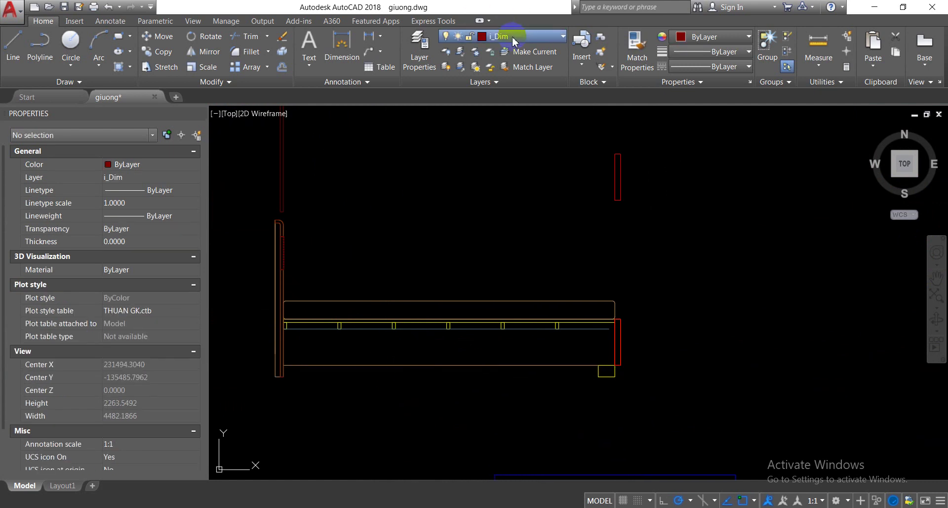
click(514, 39)
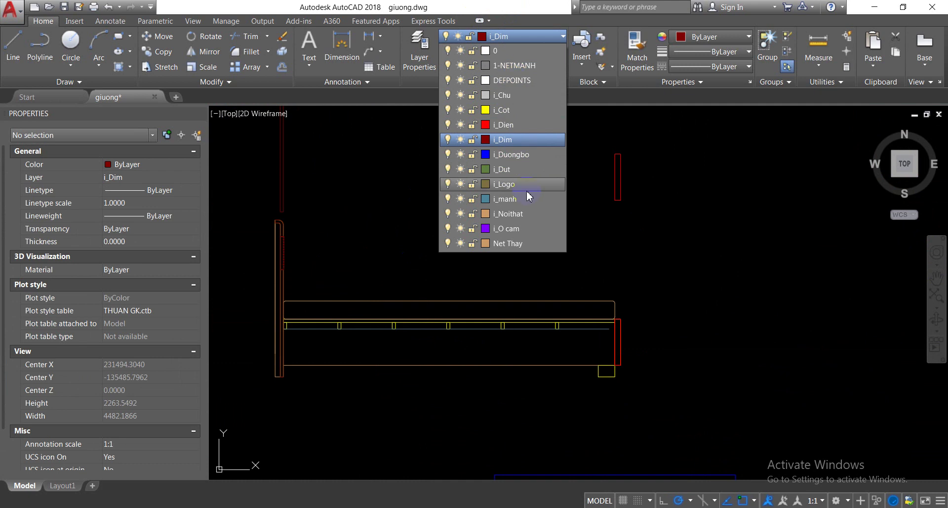
click(515, 230)
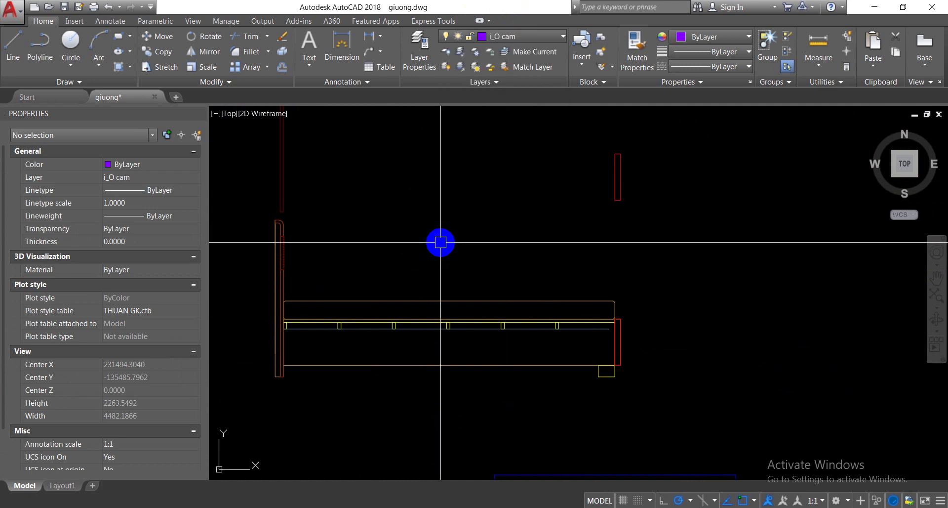
text(rec)
key(Return)
- Complete the rectangle at the bed's left end, tracing the bed frame's side rail
scroll(630, 374, up, 2)
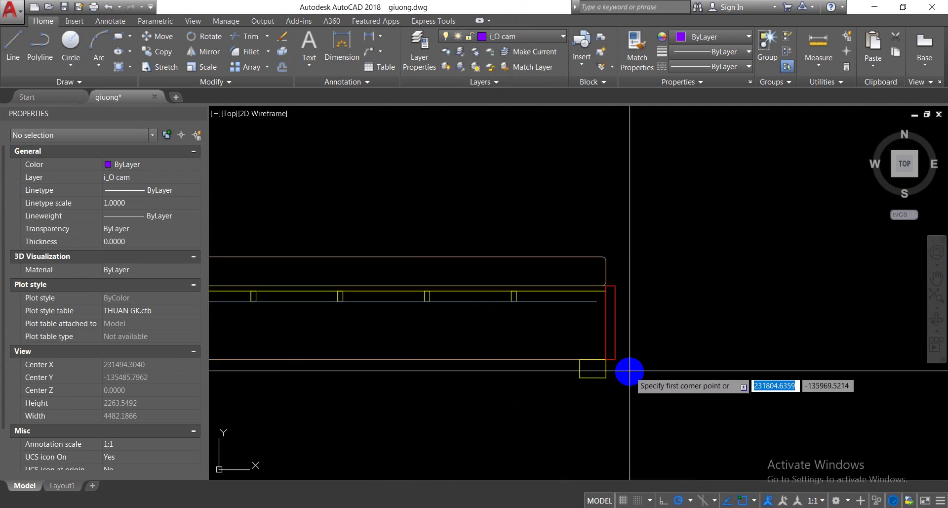
scroll(605, 355, down, 3)
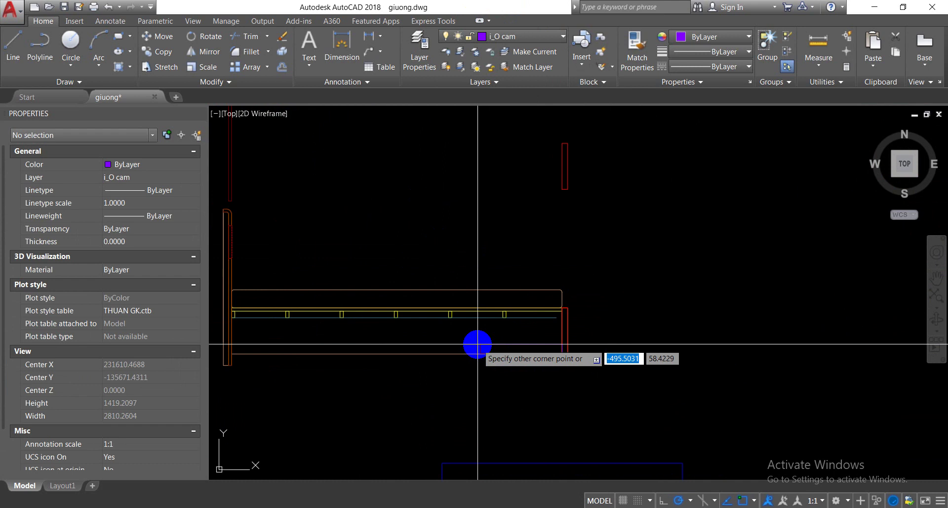
scroll(322, 322, up, 5)
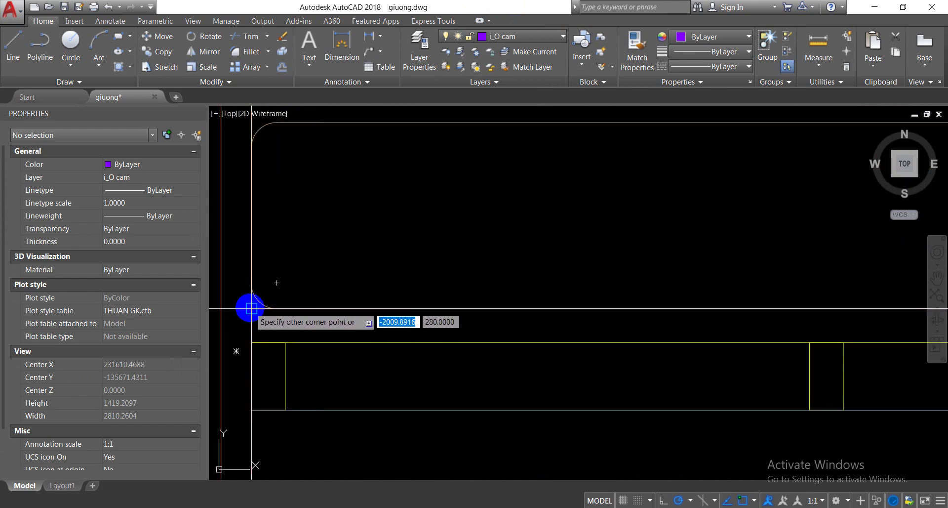
click(302, 311)
scroll(303, 311, down, 5)
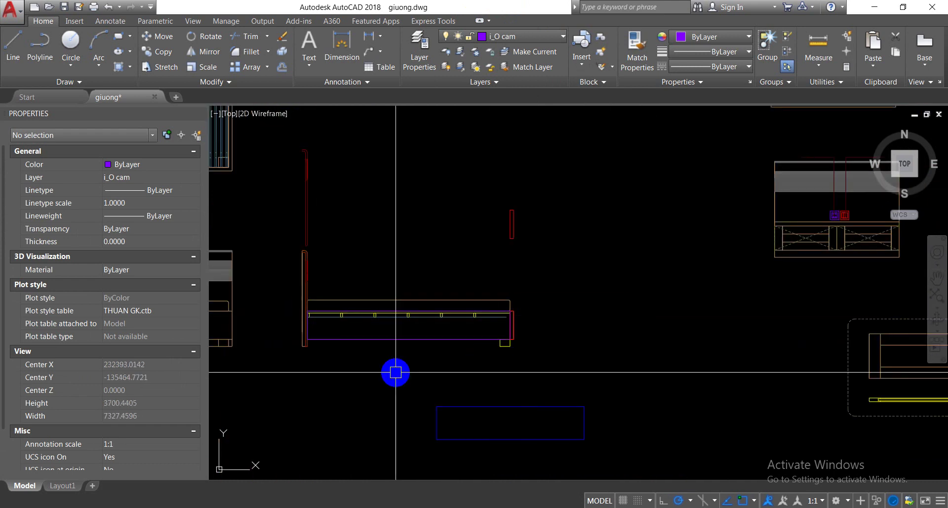
- Move the purple rectangle straight up to sit above the side-view bed
click(425, 338)
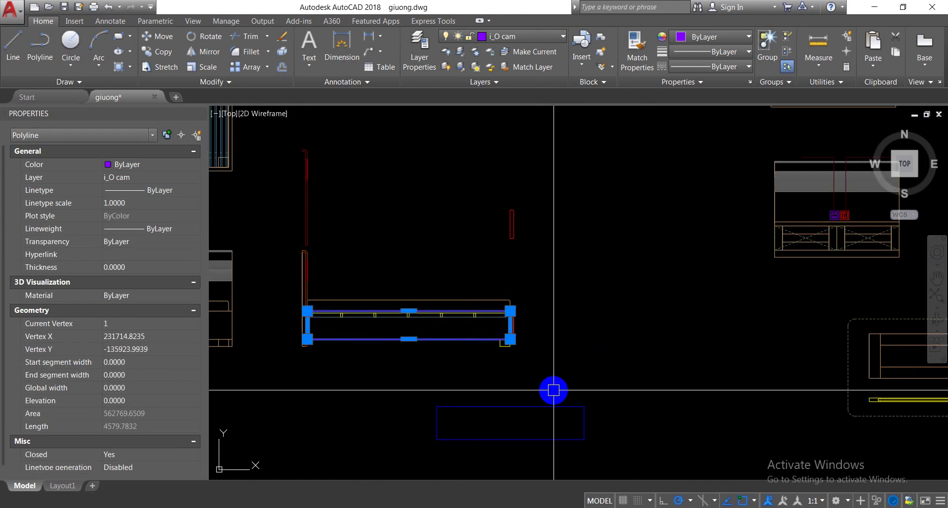
text(m)
key(space)
scroll(548, 376, up, 5)
scroll(518, 332, up, 3)
scroll(488, 284, up, 2)
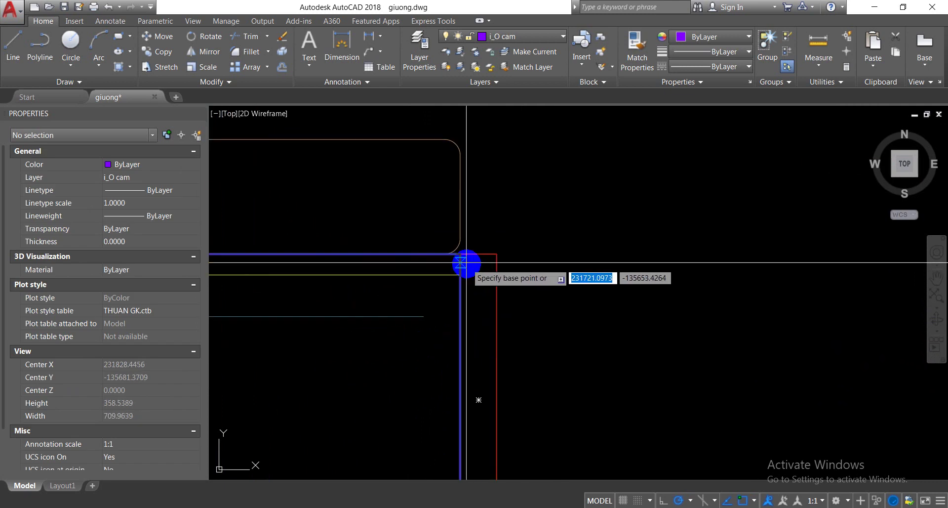
click(466, 262)
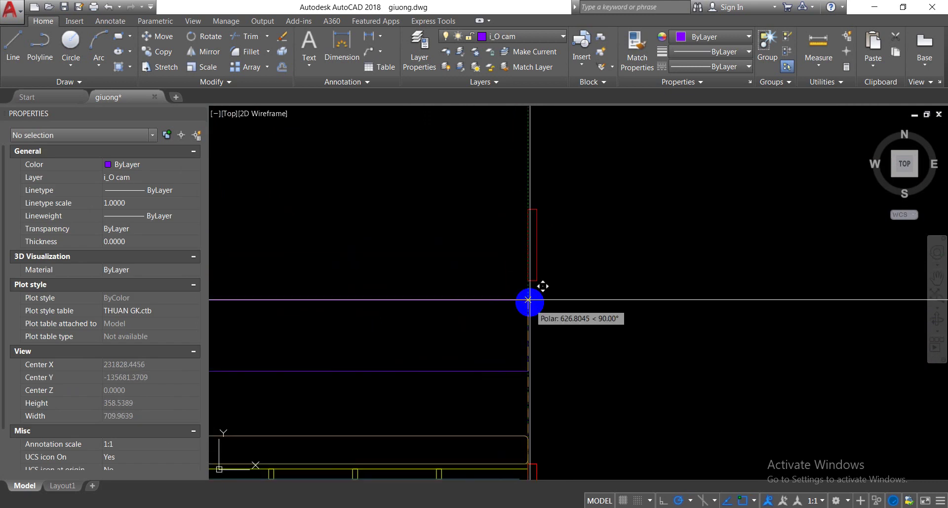
click(529, 210)
scroll(529, 210, down, 10)
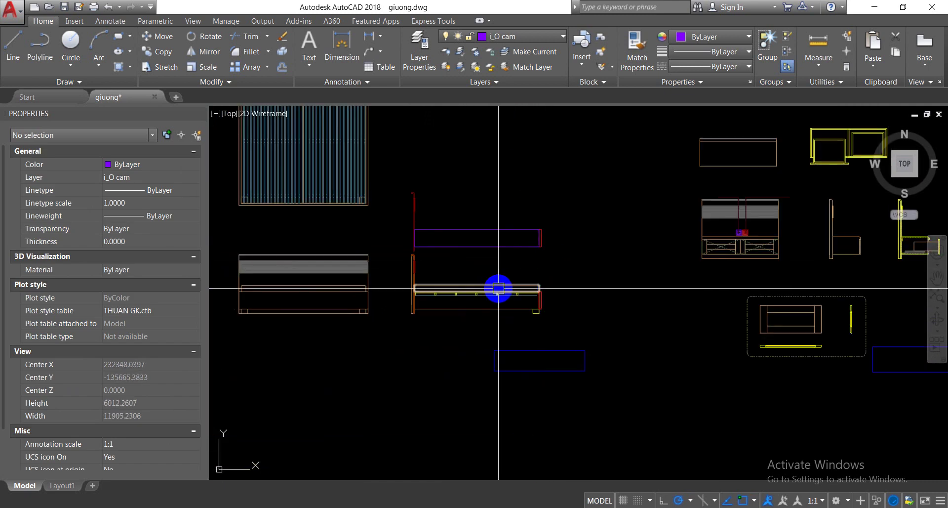
scroll(413, 262, up, 2)
key(space)
scroll(394, 245, up, 3)
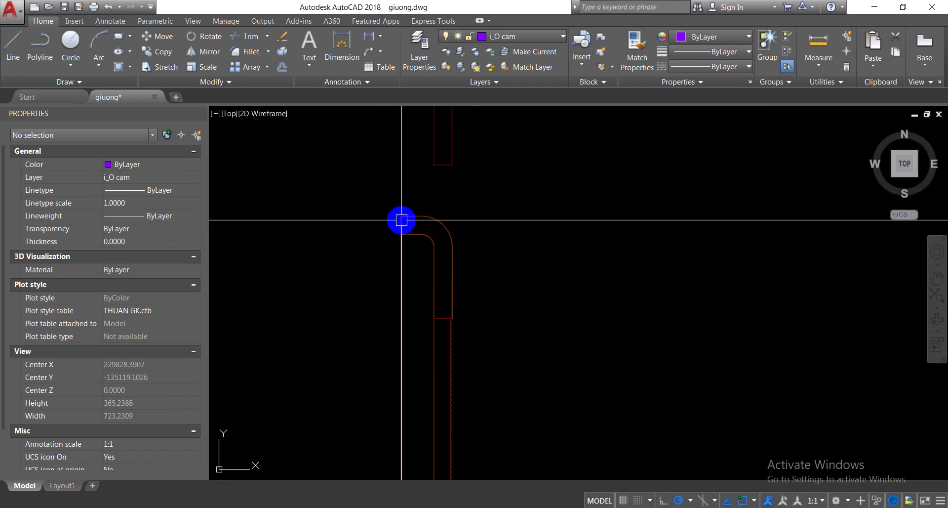
scroll(451, 254, down, 6)
middle_drag(448, 205, 438, 307)
scroll(437, 308, up, 1)
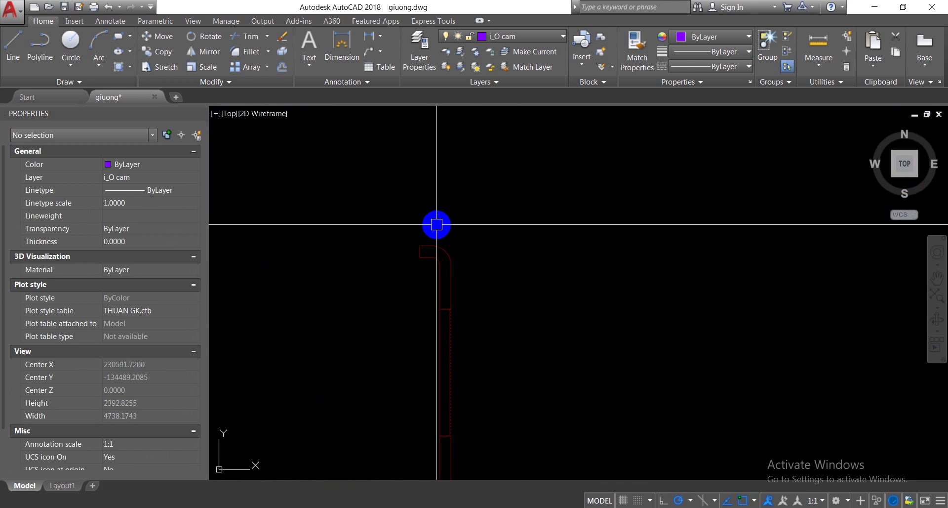
middle_drag(435, 222, 470, 249)
scroll(453, 216, up, 2)
middle_drag(453, 216, 460, 191)
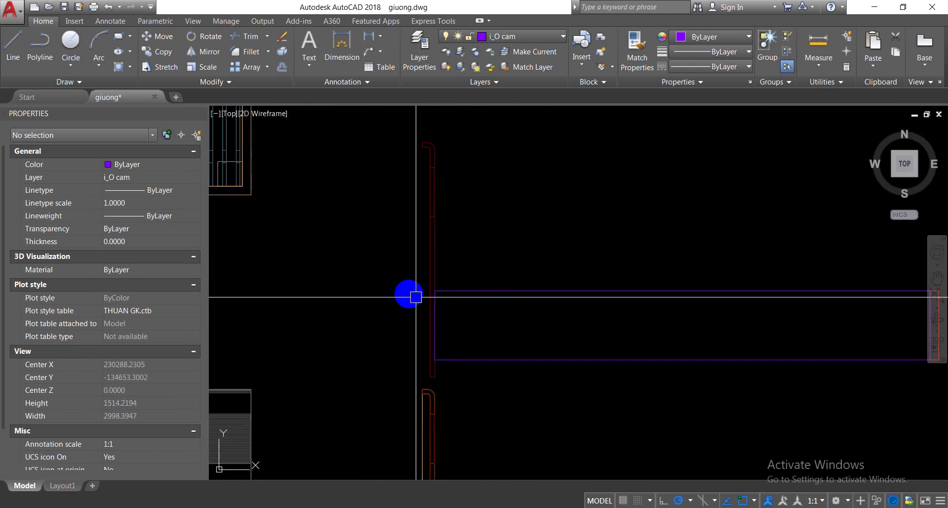
scroll(543, 332, down, 4)
middle_drag(543, 332, 502, 263)
scroll(568, 356, down, 2)
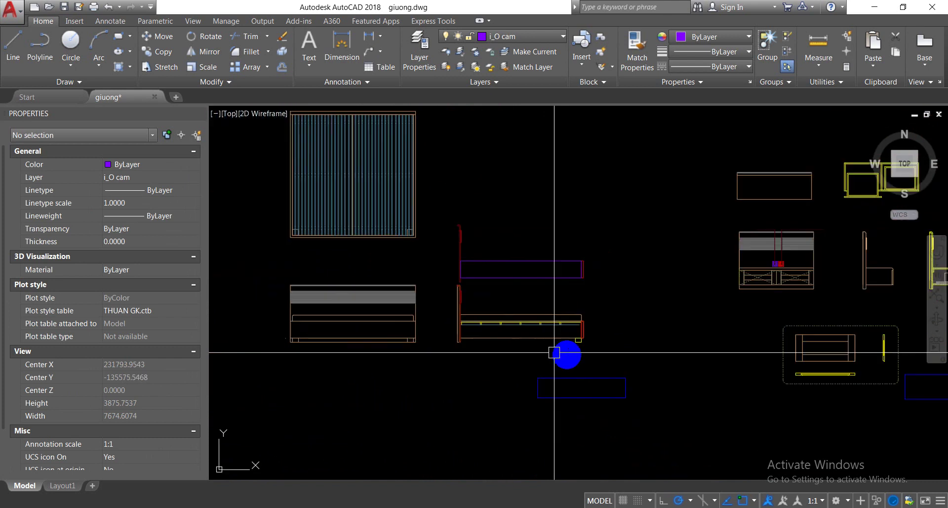
click(658, 436)
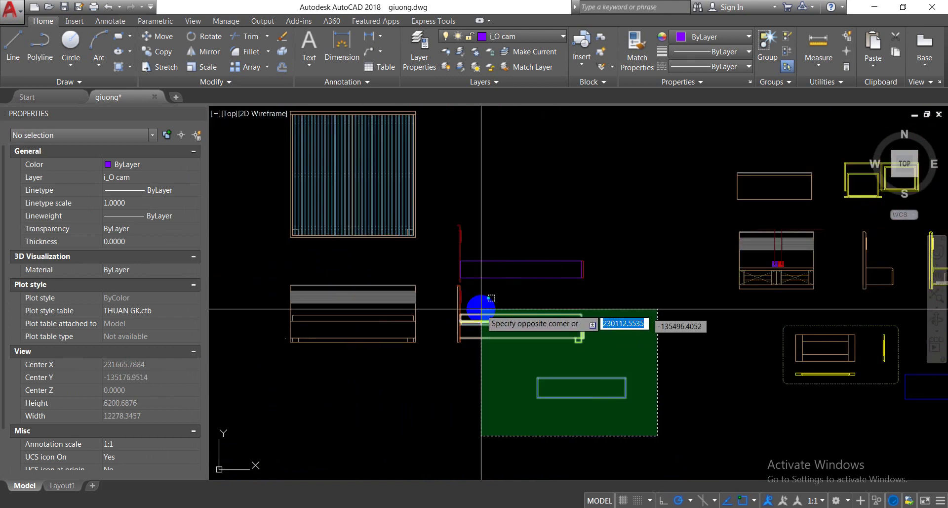
click(452, 285)
key(Escape)
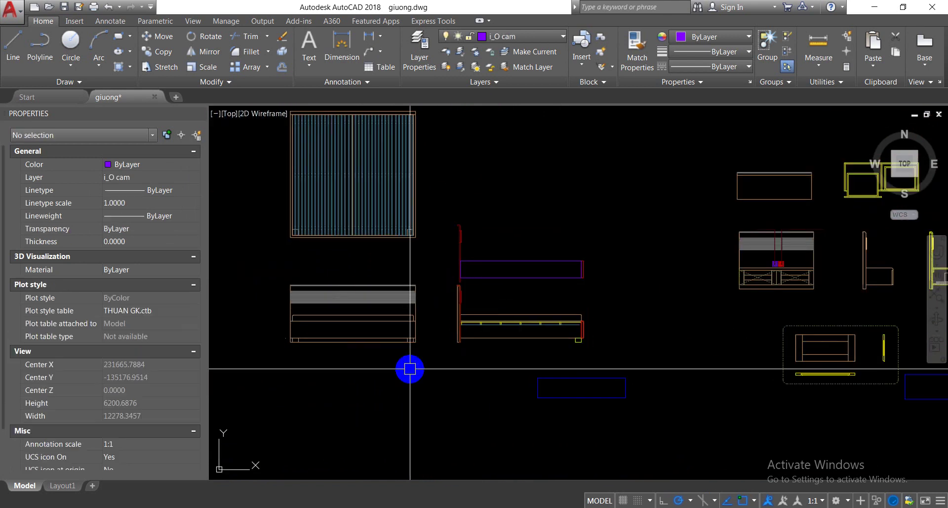
scroll(403, 391, down, 2)
scroll(384, 241, up, 4)
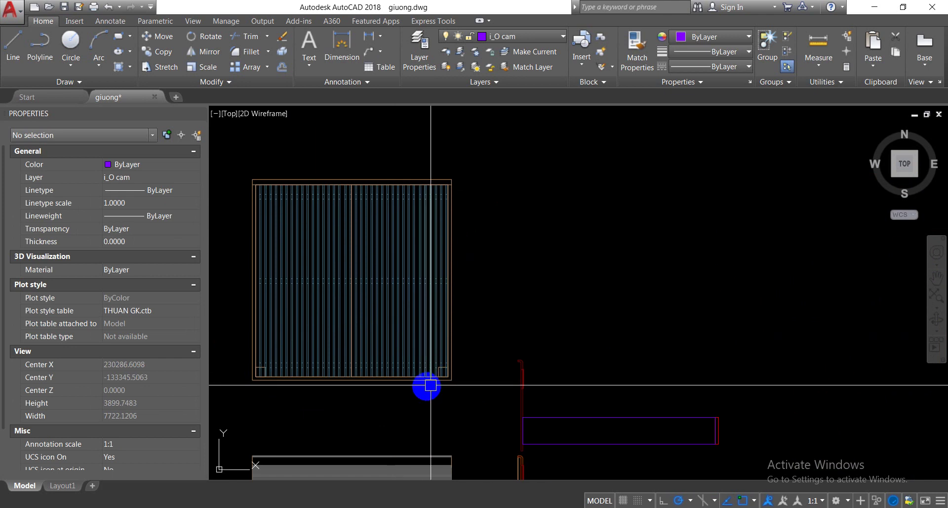
scroll(480, 254, down, 2)
scroll(478, 256, down, 2)
scroll(461, 271, up, 1)
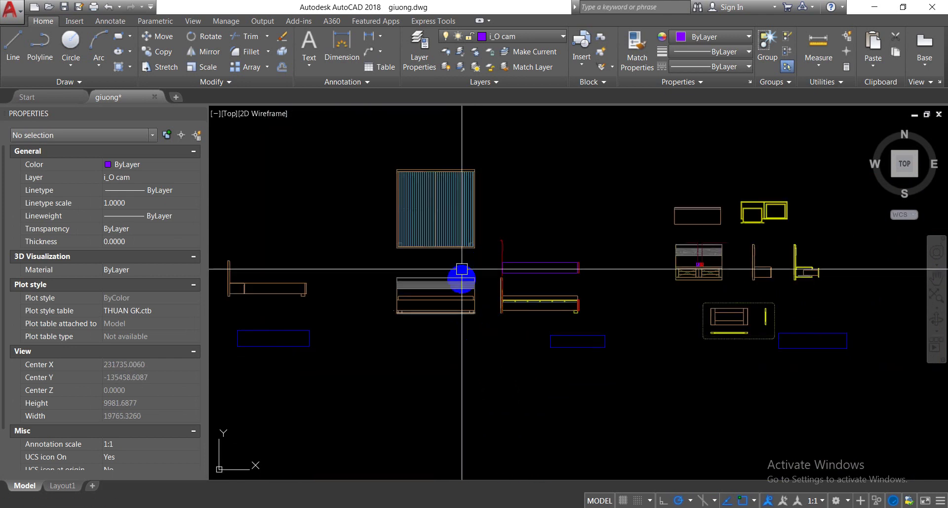
scroll(462, 212, up, 3)
scroll(506, 206, down, 2)
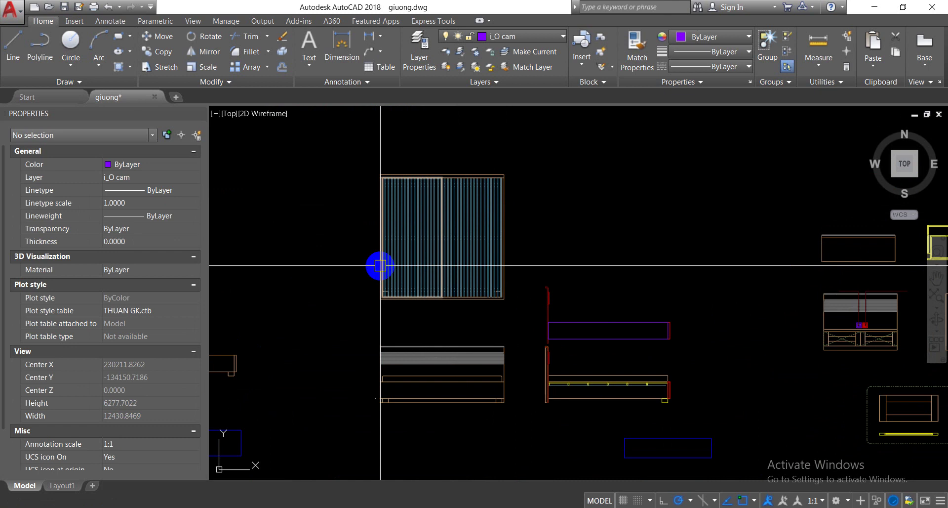
scroll(584, 391, up, 2)
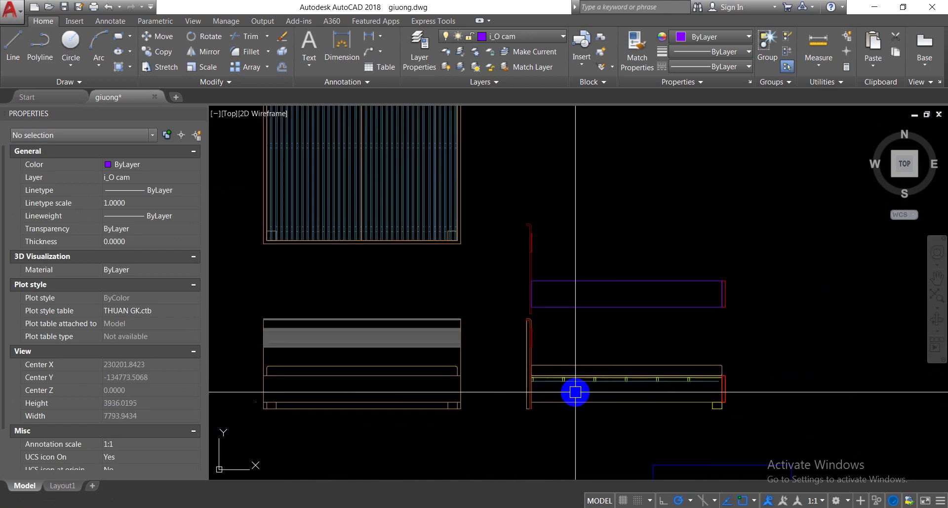
scroll(568, 390, down, 3)
scroll(485, 338, up, 1)
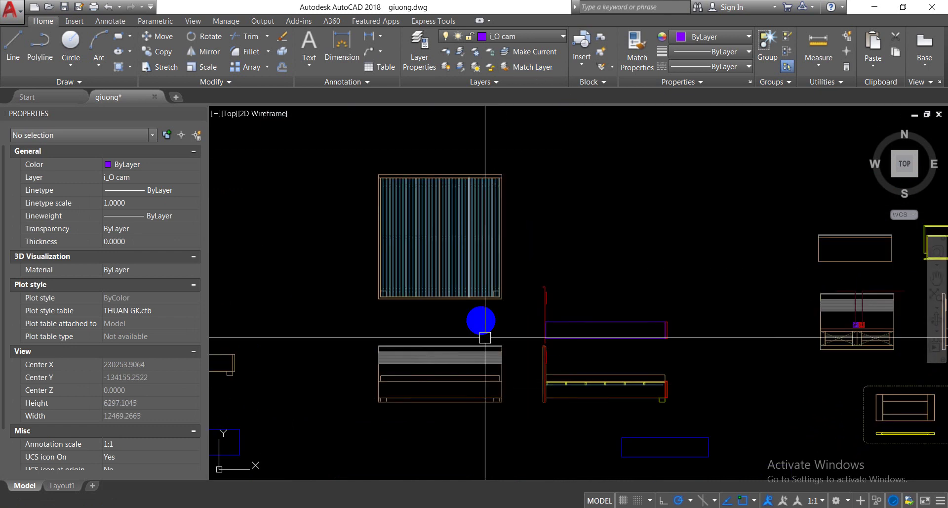
- Move the wardrobe, front-view and side-view bed drawings onto layer 0
click(519, 315)
click(338, 131)
click(356, 320)
click(502, 439)
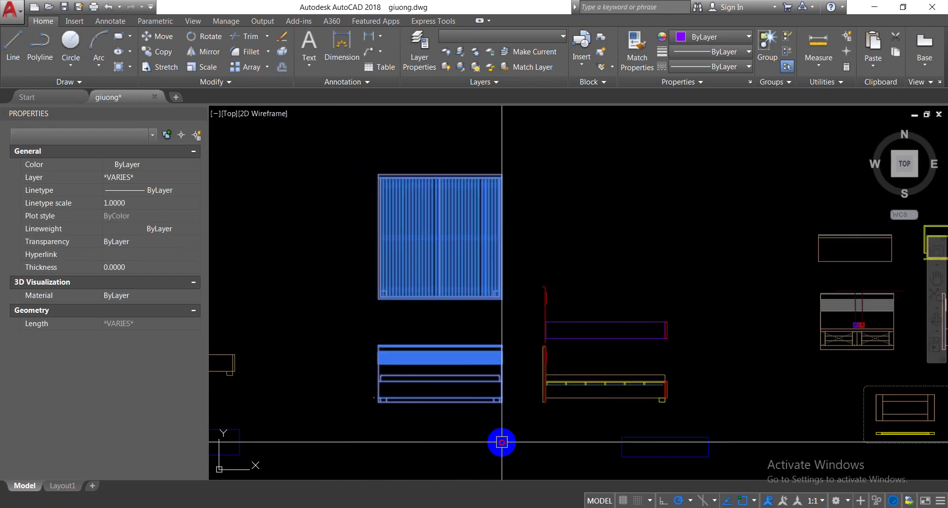
click(693, 419)
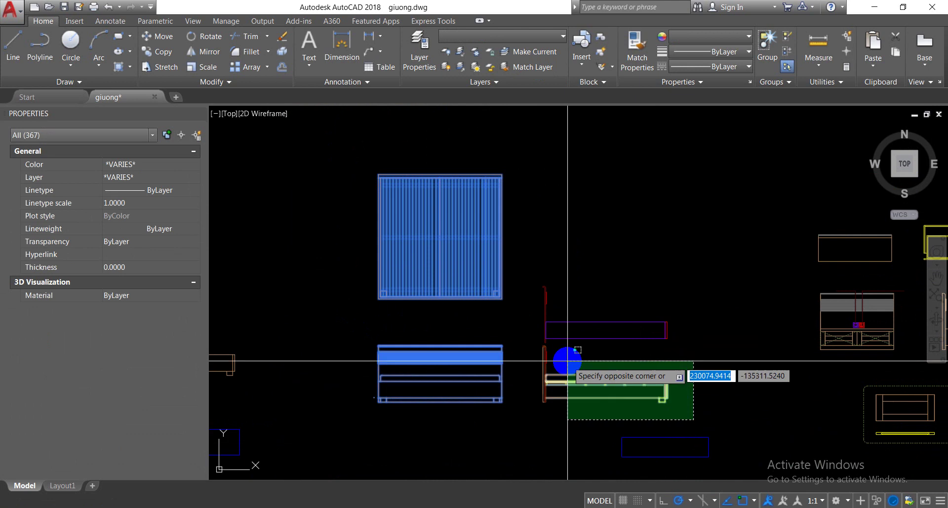
click(533, 344)
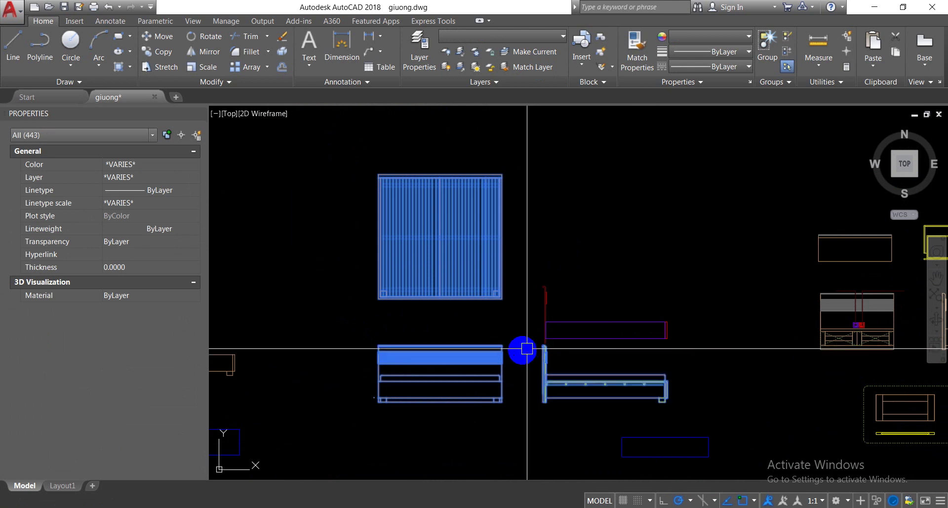
click(509, 36)
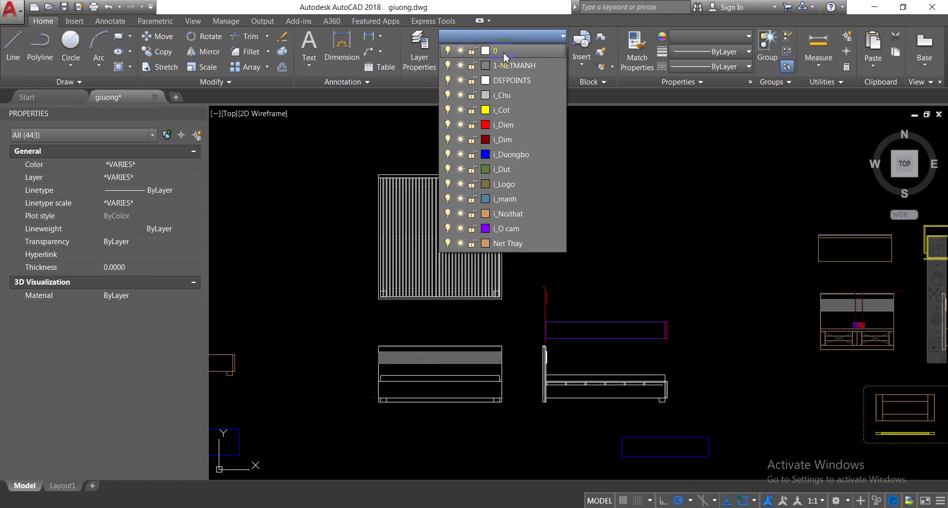
click(503, 54)
key(Escape)
- Delete the blue rectangle below the bed views
middle_drag(614, 415, 578, 347)
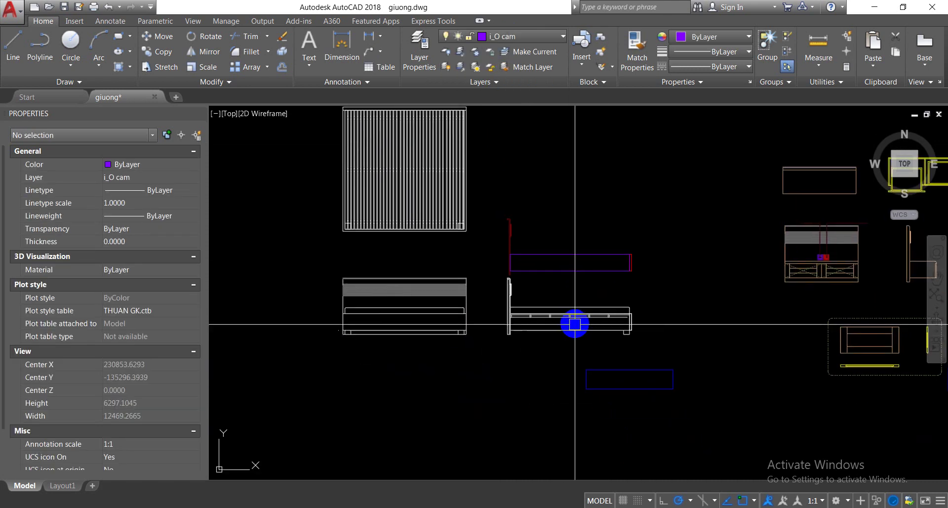
click(586, 378)
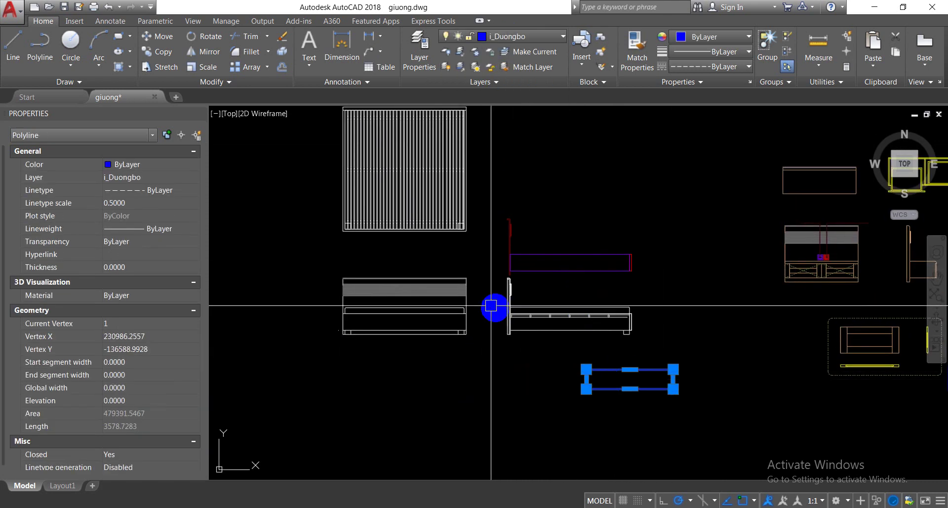
key(Delete)
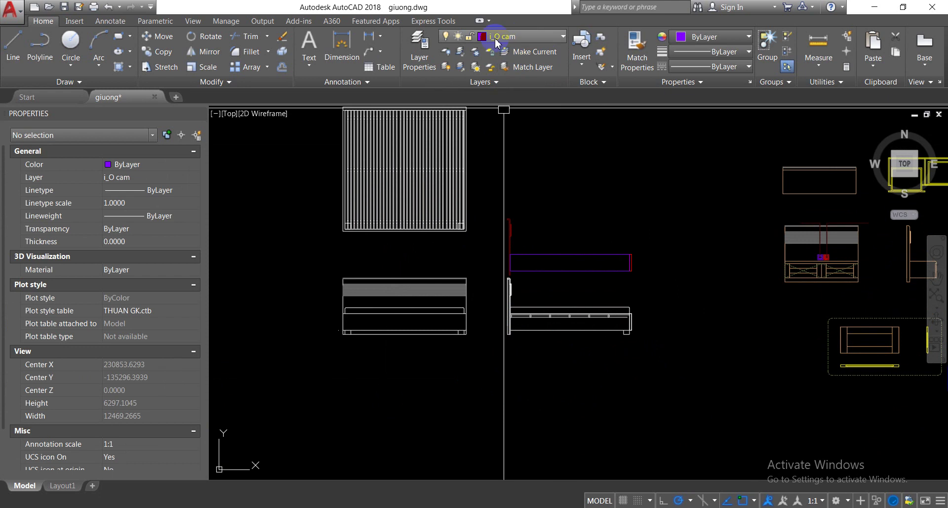
- Inspect the front-view bed by selecting its line and objects, then clear the selection
scroll(433, 283, up, 4)
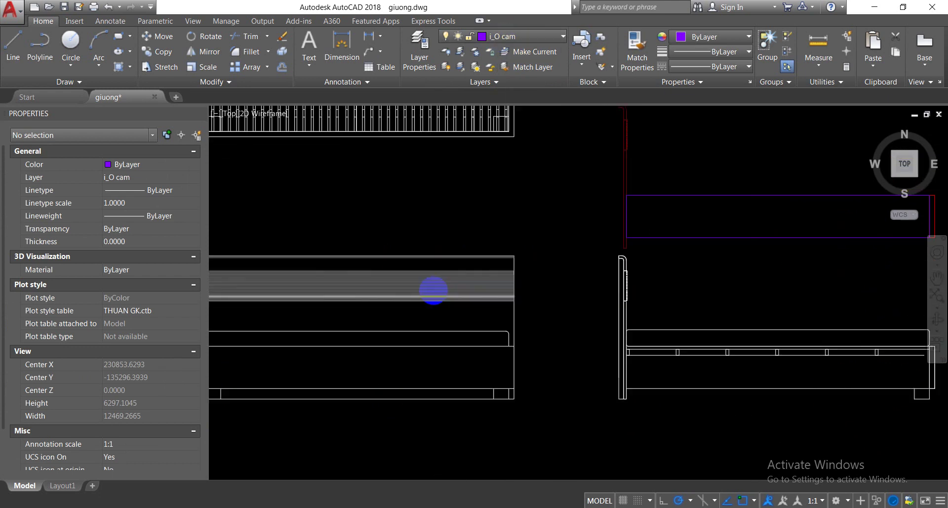
scroll(440, 286, up, 2)
click(445, 288)
key(Escape)
scroll(562, 281, down, 3)
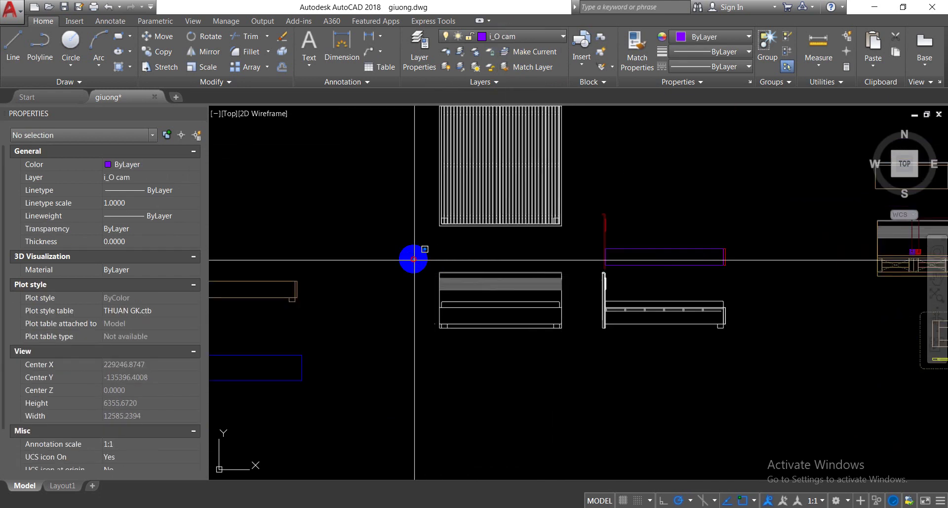
click(414, 259)
click(557, 375)
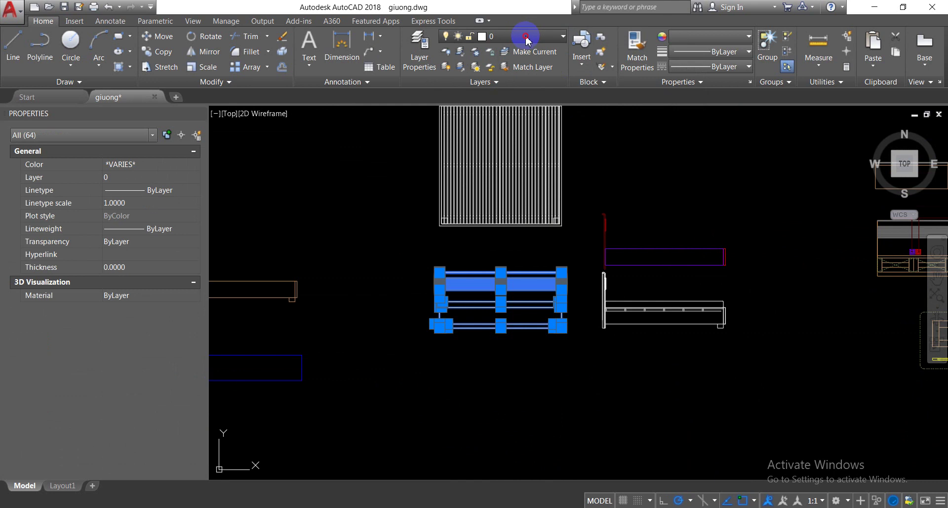
key(Escape)
scroll(510, 290, up, 2)
scroll(552, 277, down, 2)
- Frame both bed views and make i_manh the current layer
scroll(483, 291, down, 3)
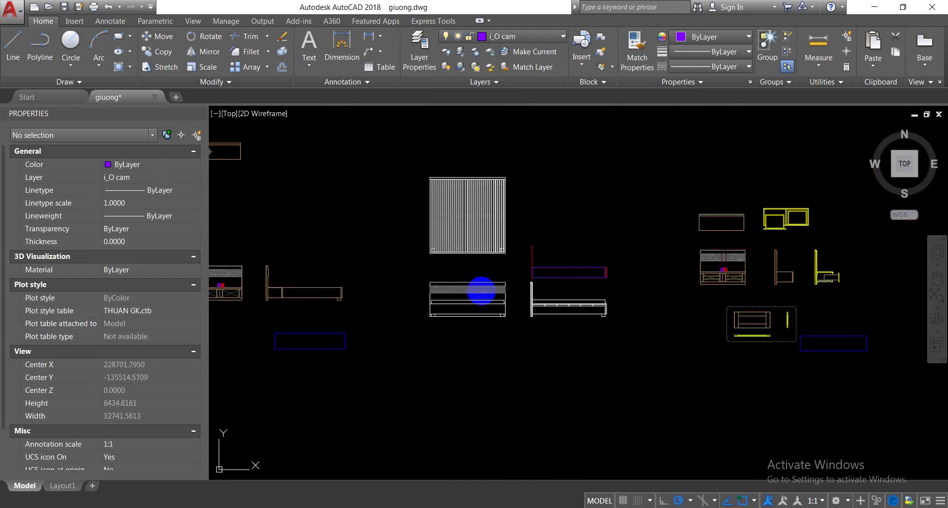
scroll(563, 269, up, 4)
scroll(476, 214, up, 2)
scroll(478, 239, up, 2)
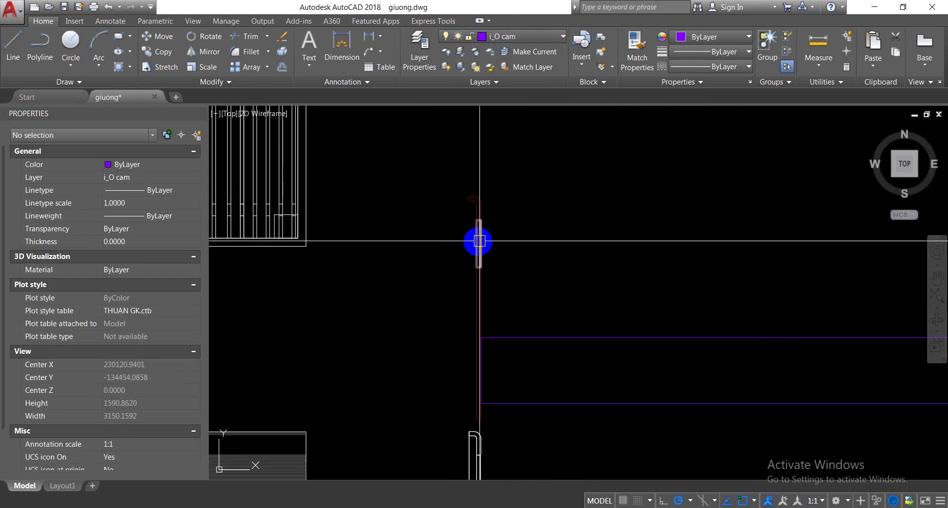
scroll(492, 247, up, 3)
scroll(474, 227, up, 2)
scroll(486, 262, down, 5)
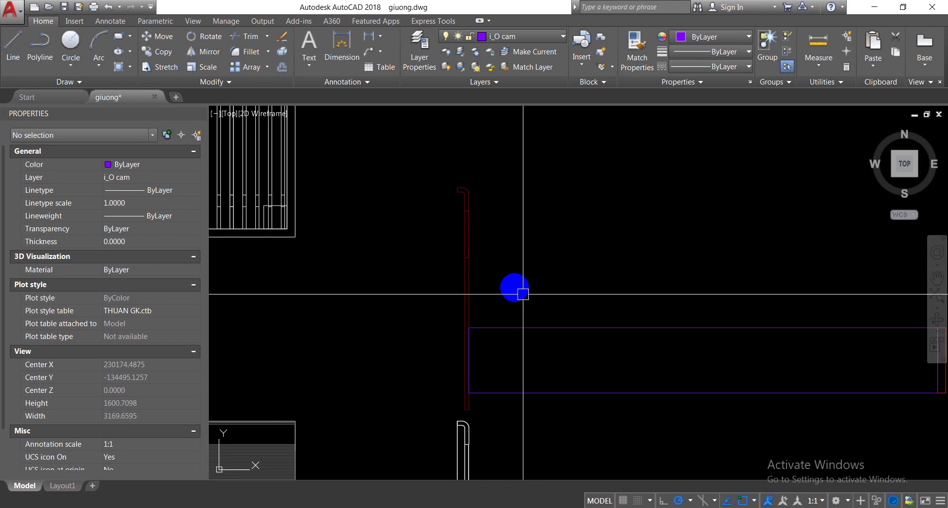
scroll(514, 288, down, 3)
mouse_move(514, 288)
middle_down()
mouse_move(604, 341)
mouse_move(544, 292)
middle_up()
scroll(576, 345, down, 2)
scroll(637, 365, up, 8)
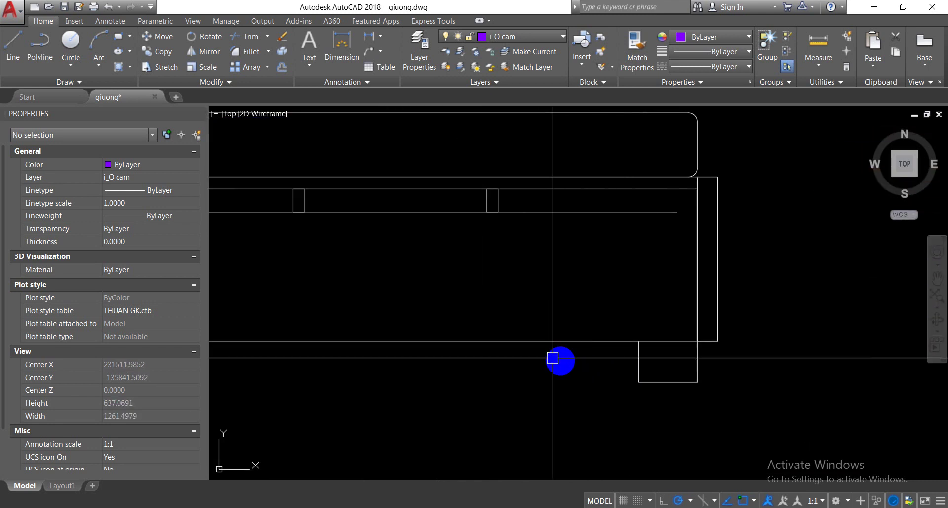
click(522, 36)
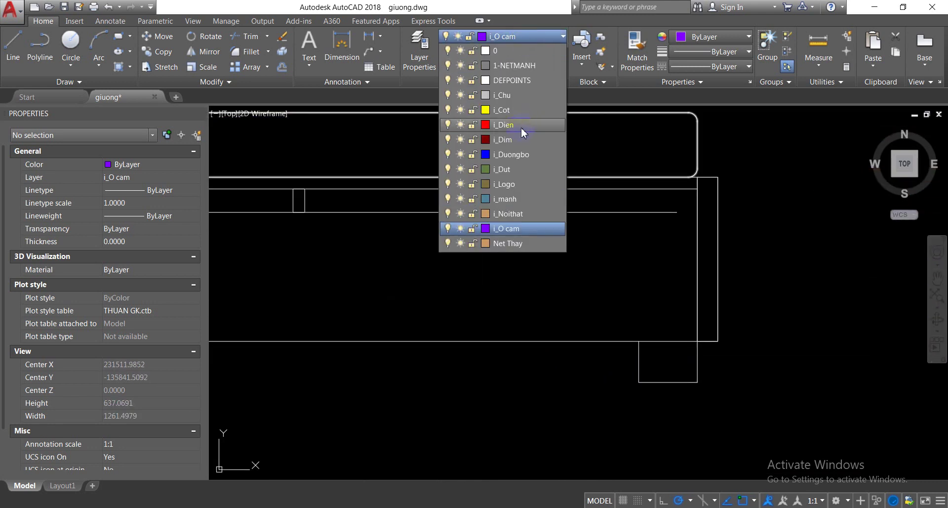
click(510, 199)
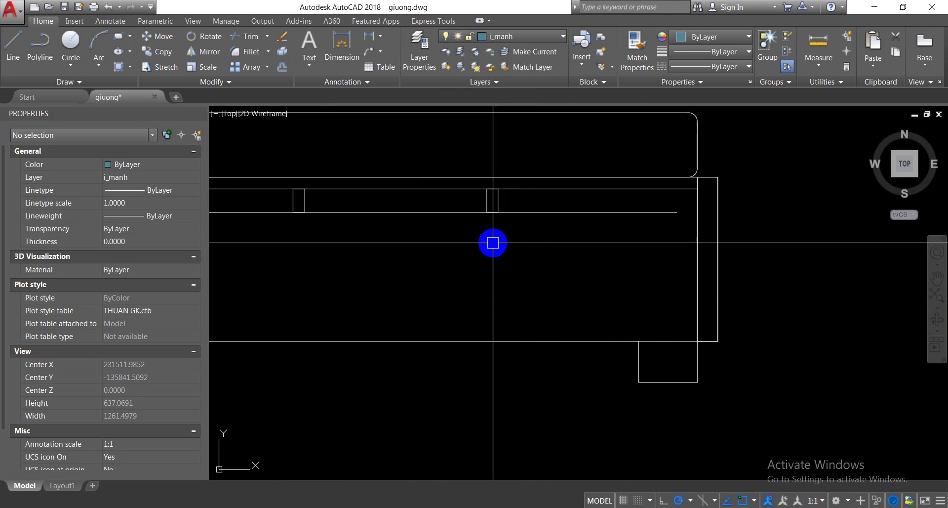
- Create a closed boundary rectangle inside the bed leg outline with BO
text(bo)
key(Return)
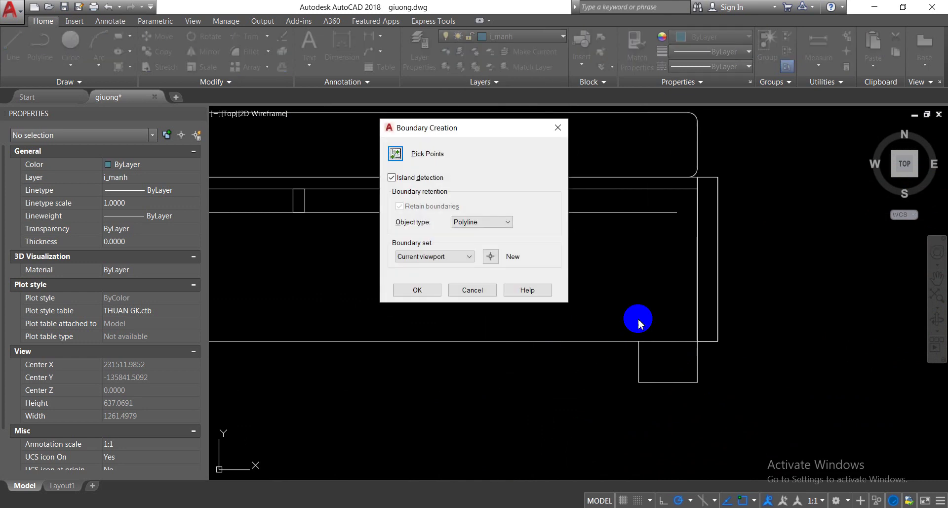
click(407, 153)
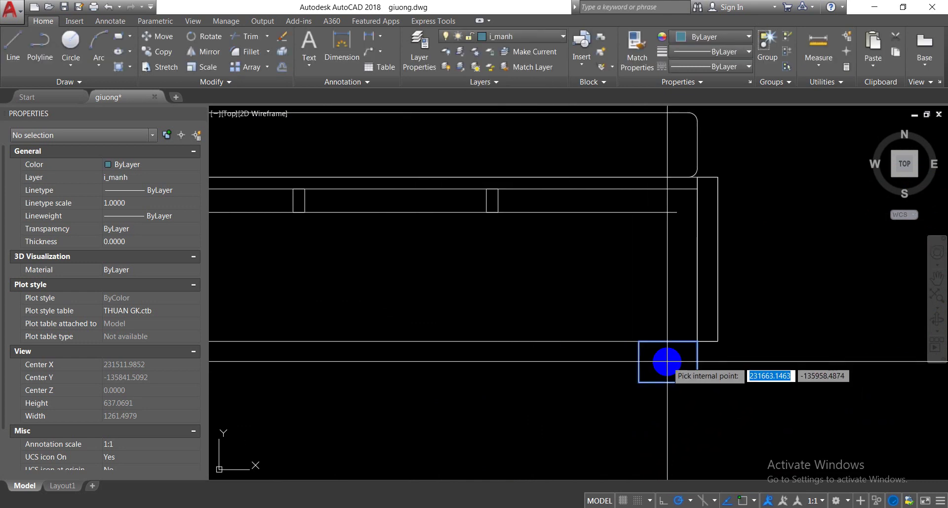
key(Return)
- Move the new boundary rectangle from its corner up to its new position
text(m)
key(Return)
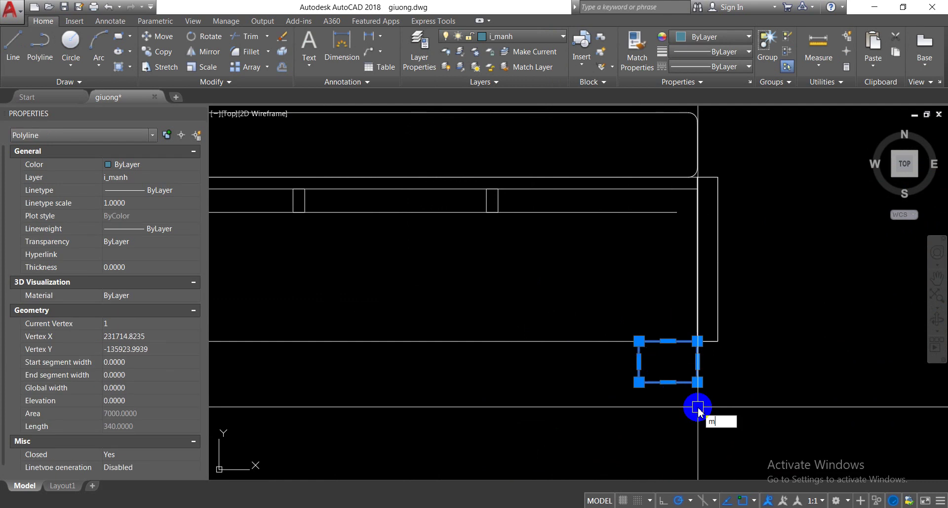
click(697, 341)
scroll(705, 279, down, 3)
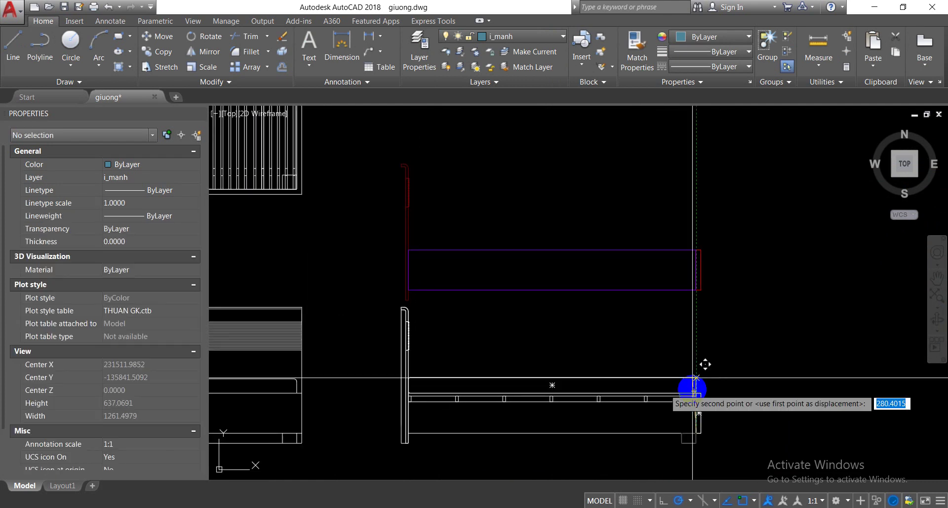
scroll(700, 294, up, 3)
click(697, 237)
scroll(692, 237, down, 5)
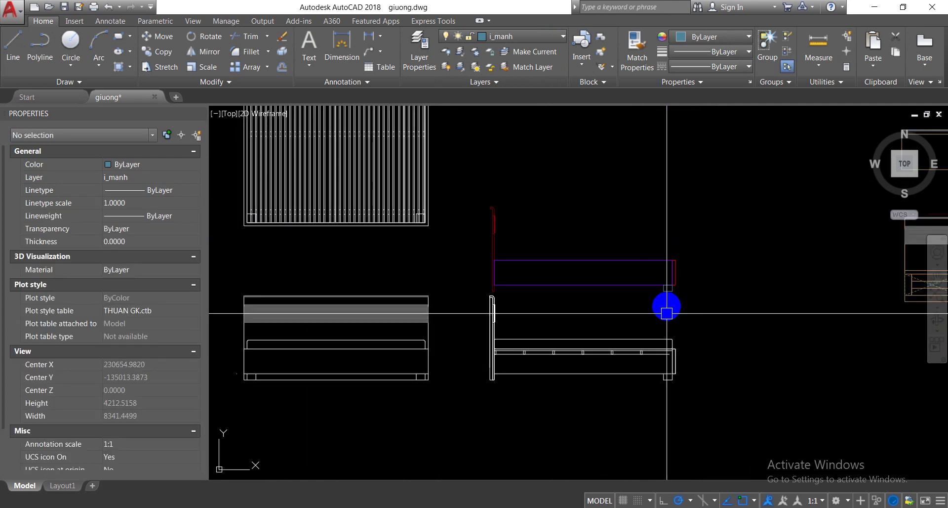
scroll(667, 307, up, 2)
scroll(671, 387, down, 4)
scroll(666, 385, down, 2)
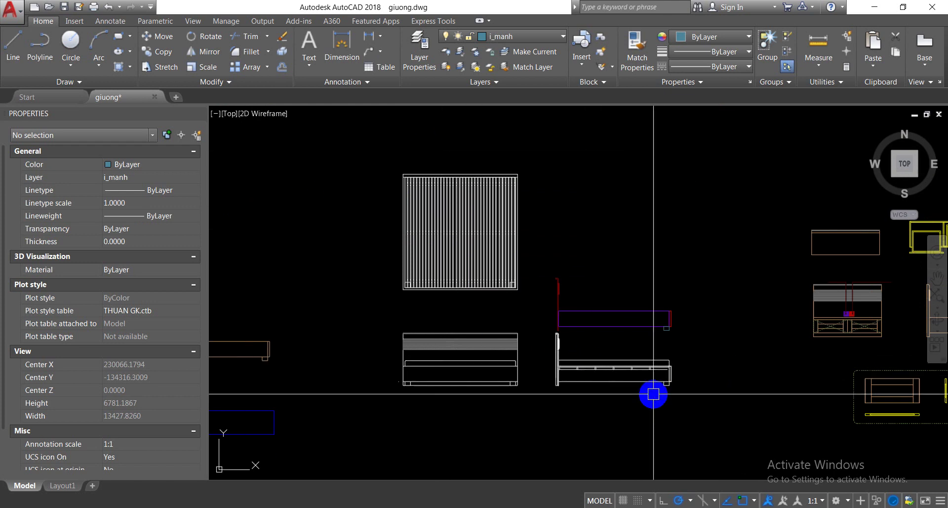
scroll(568, 324, down, 1)
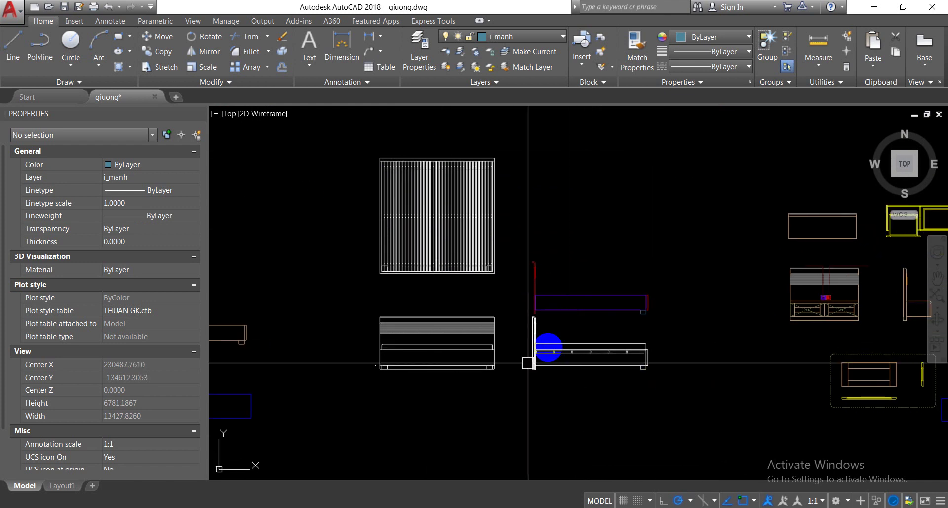
scroll(368, 361, up, 5)
click(369, 366)
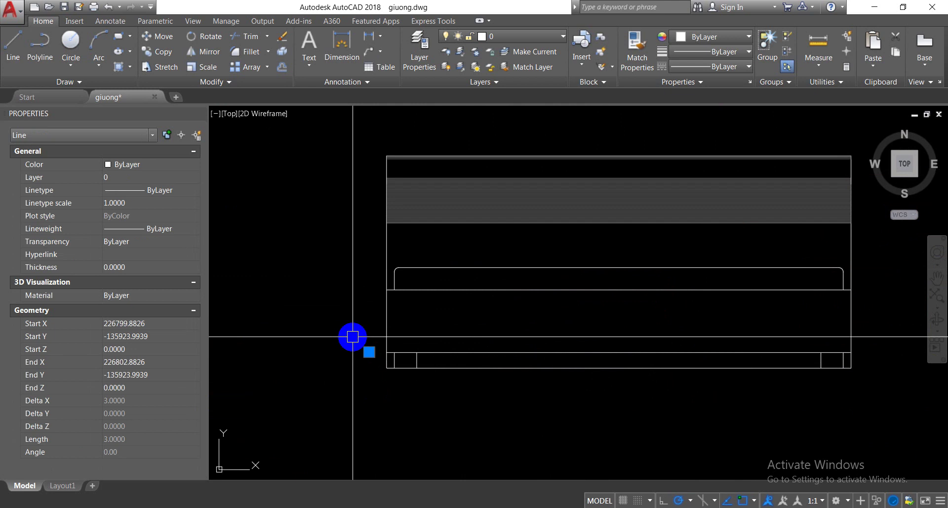
key(Escape)
- Write the 448 windowed bed objects out as a giuong drawing in Documents with WBLOCK
scroll(360, 336, down, 5)
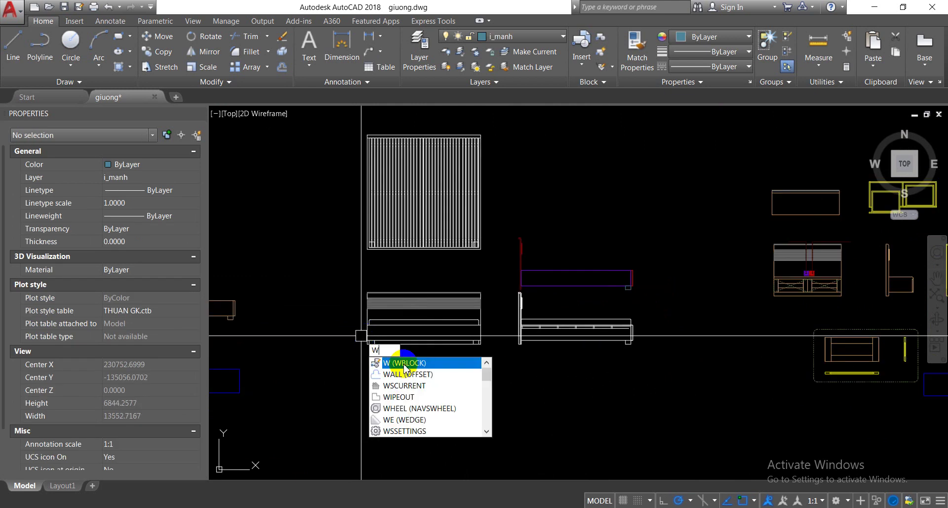
click(404, 365)
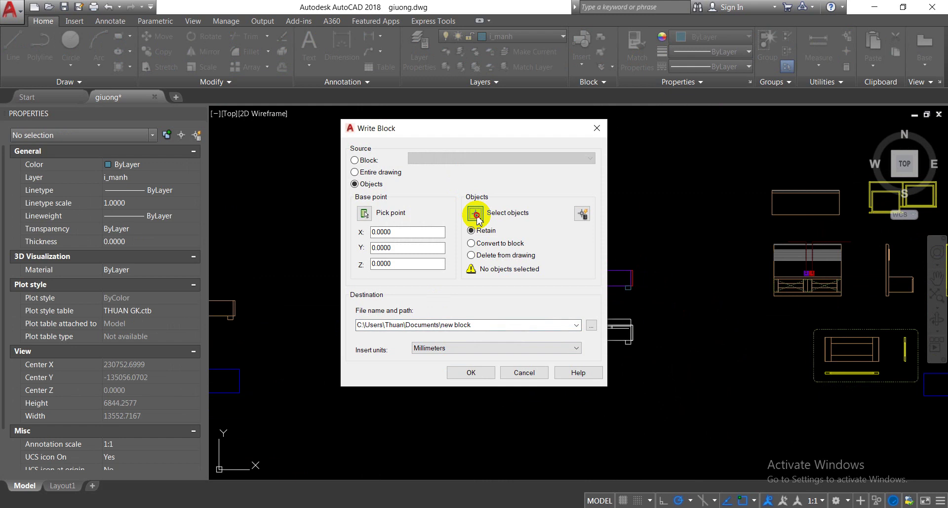
click(475, 214)
click(339, 120)
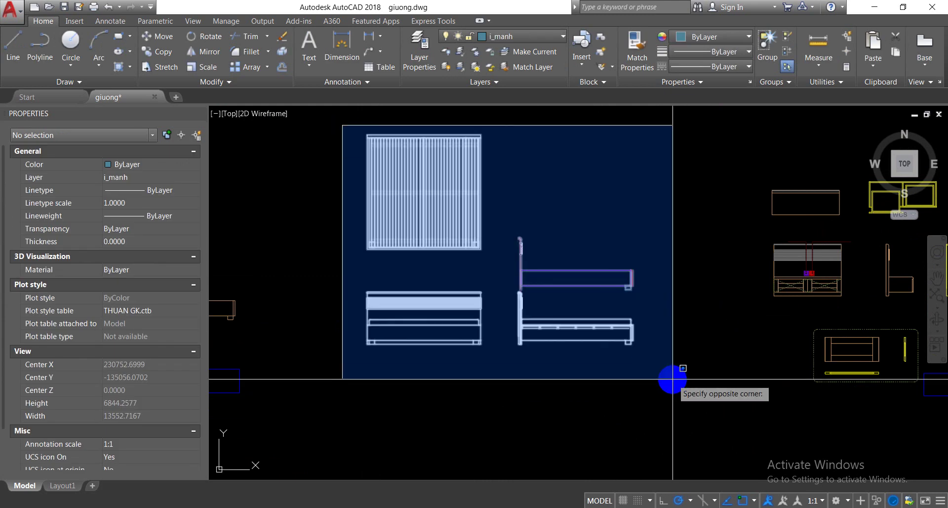
click(672, 378)
key(Return)
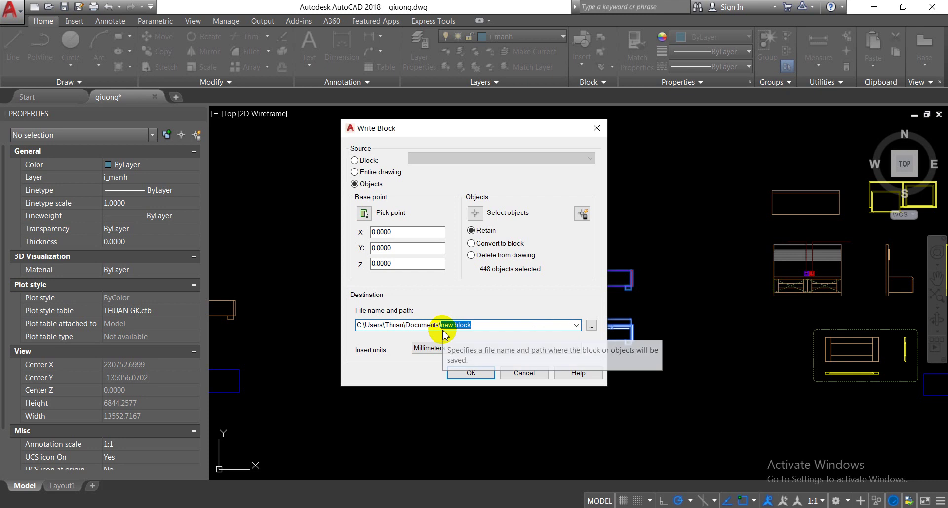
text(giuong)
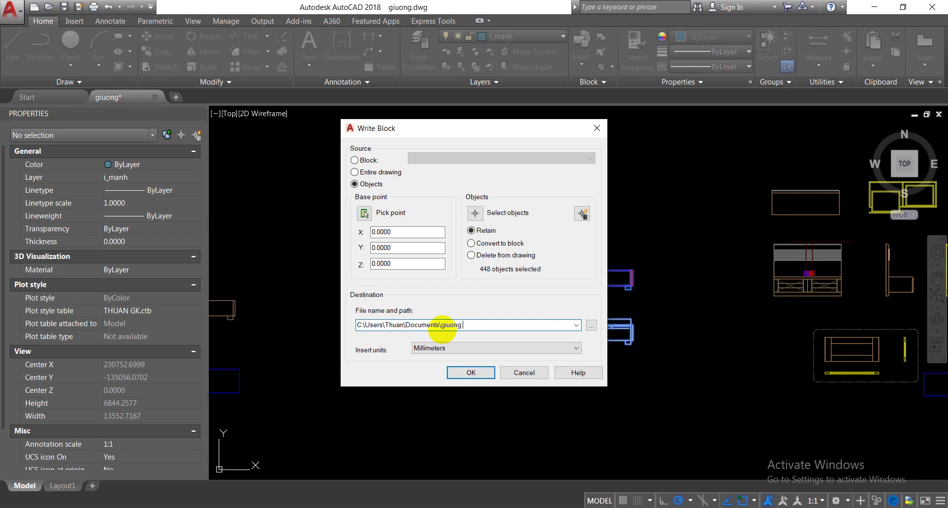
click(472, 372)
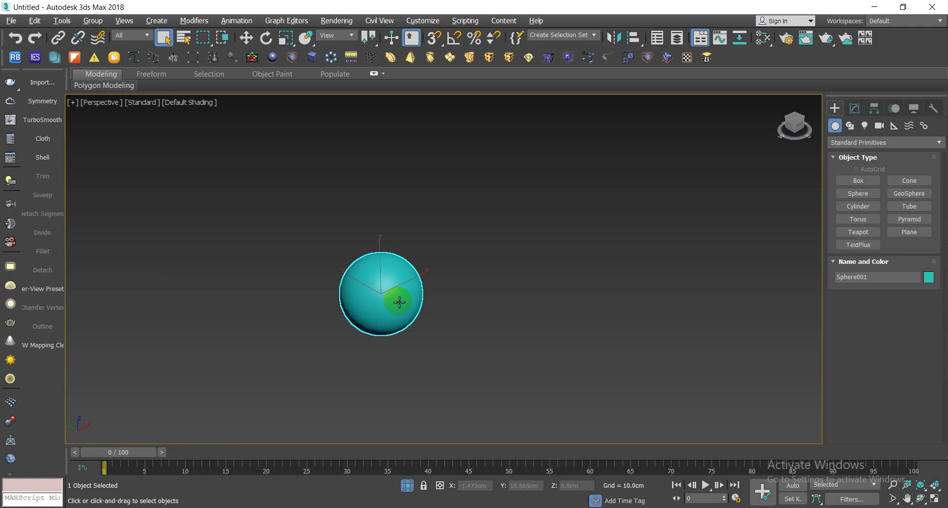
- Reset 3ds Max to an empty Untitled scene and maximize the Perspective viewport
click(10, 20)
click(34, 55)
click(456, 277)
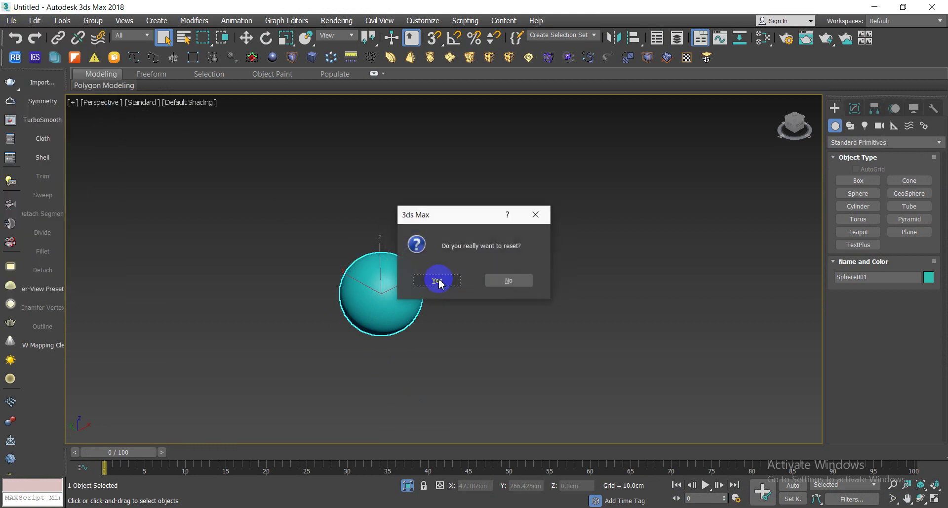
click(438, 280)
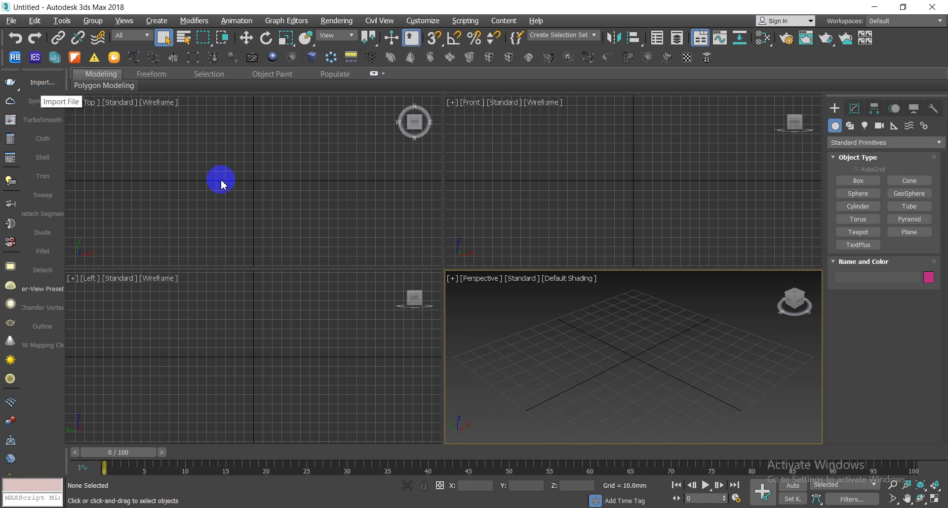
key(alt+w)
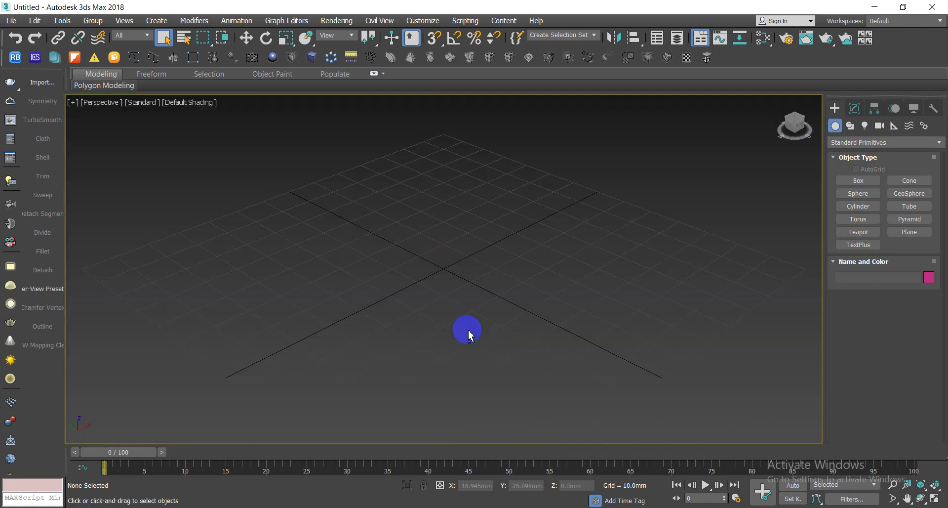
- Import giuong moi.dwg from Documents, keeping Millimeters as the incoming units
click(12, 21)
mouse_move(59, 179)
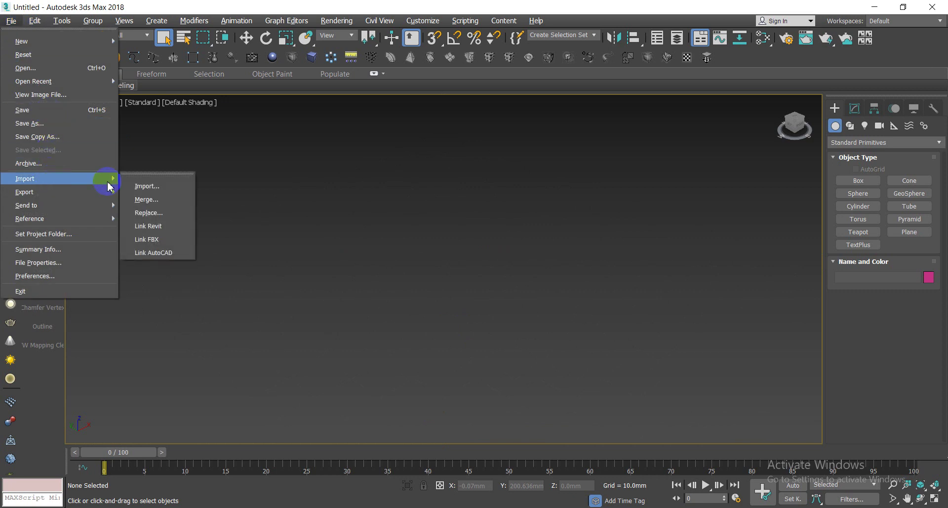
click(141, 187)
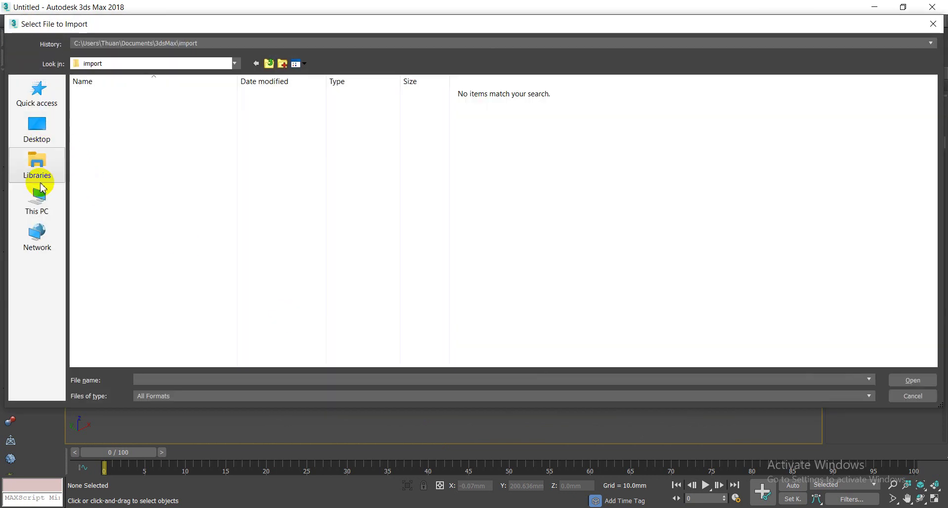
click(46, 169)
double_click(233, 105)
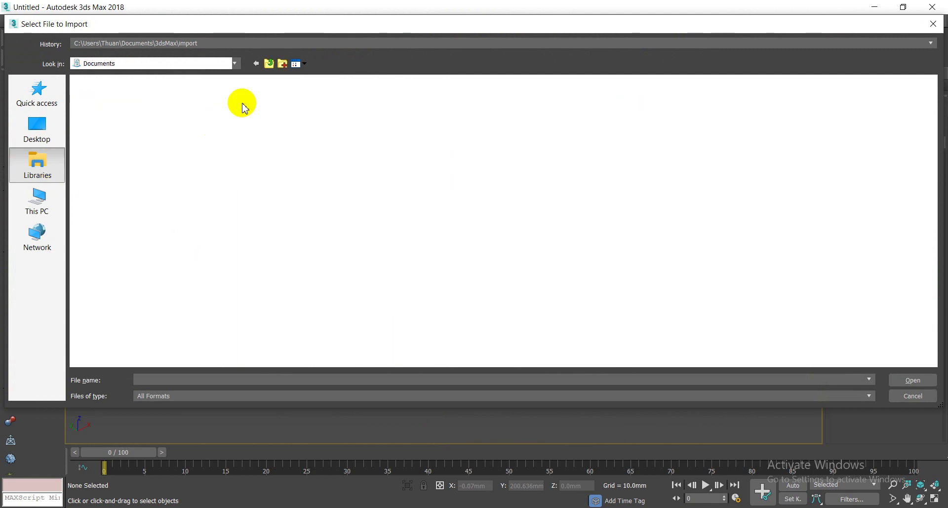
click(257, 81)
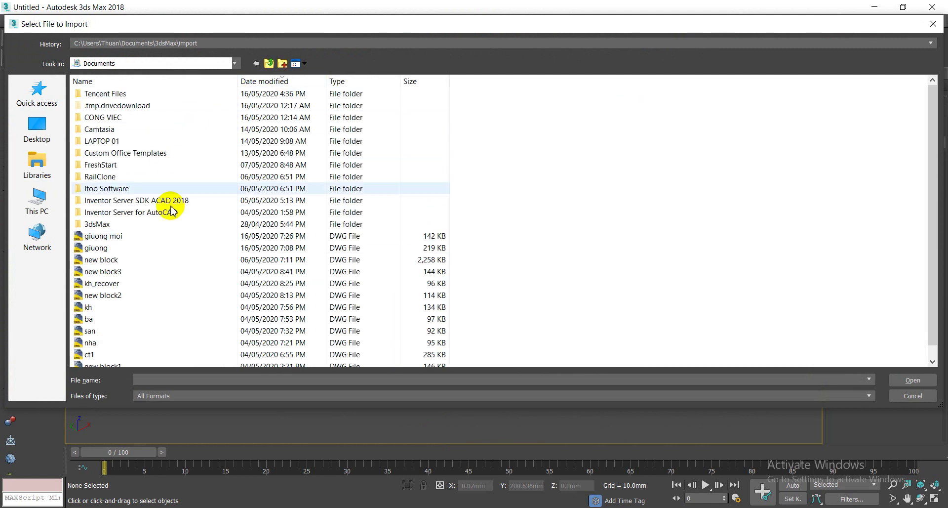
click(133, 237)
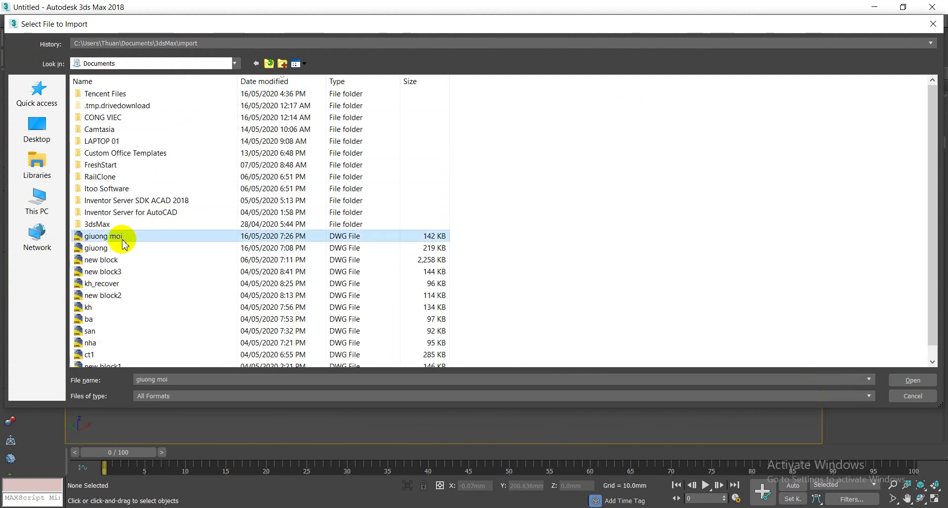
click(907, 385)
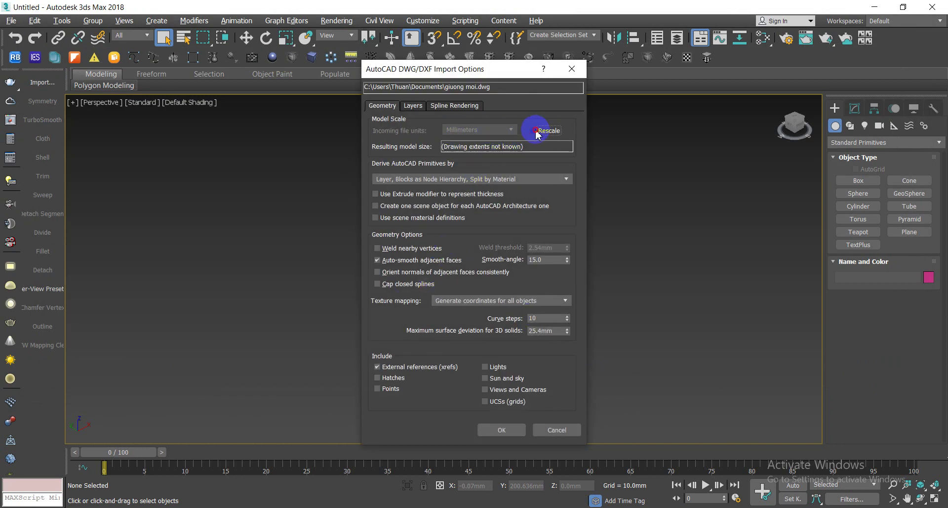
click(479, 131)
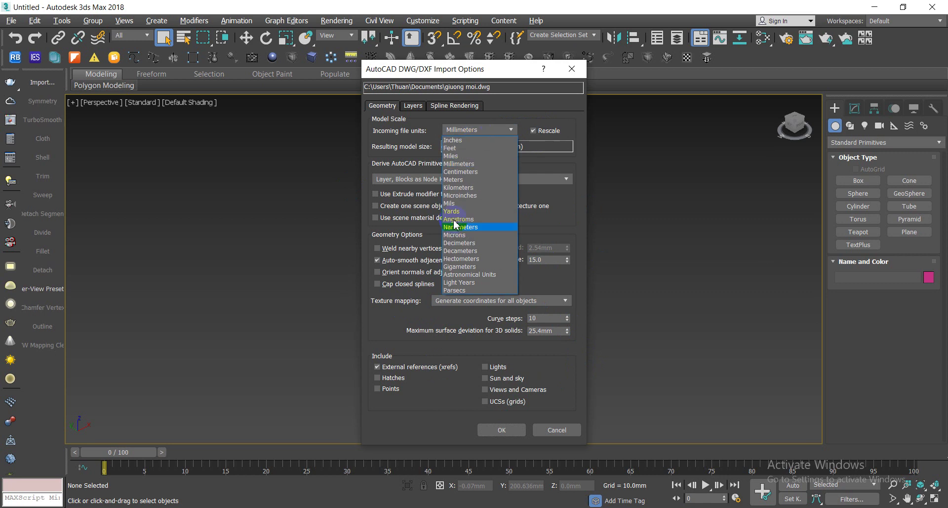
click(473, 133)
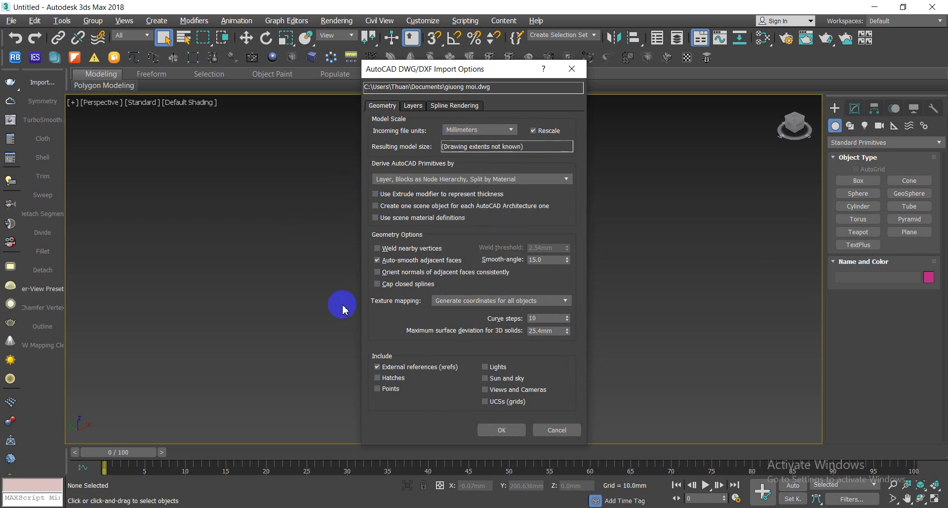
- Confirm the DWG import and verify the System Unit Setup under Units Setup
click(499, 433)
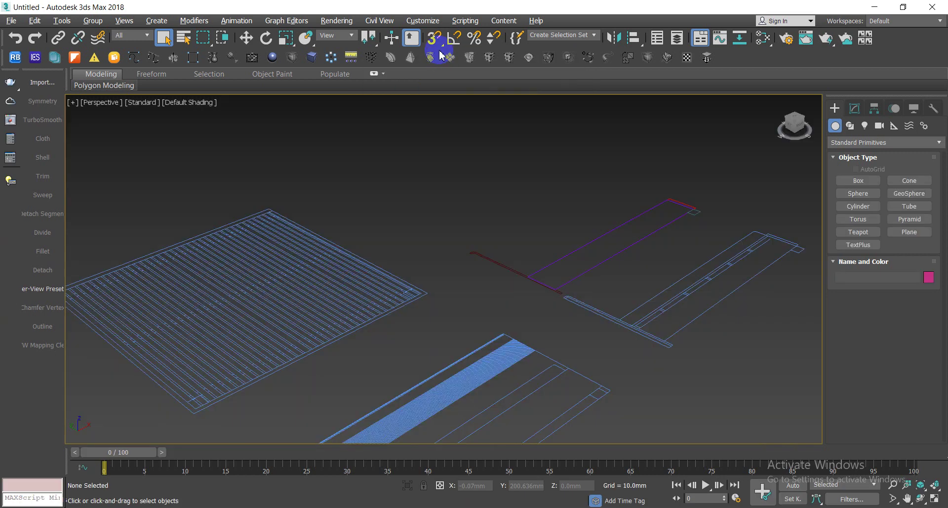
click(422, 20)
click(444, 172)
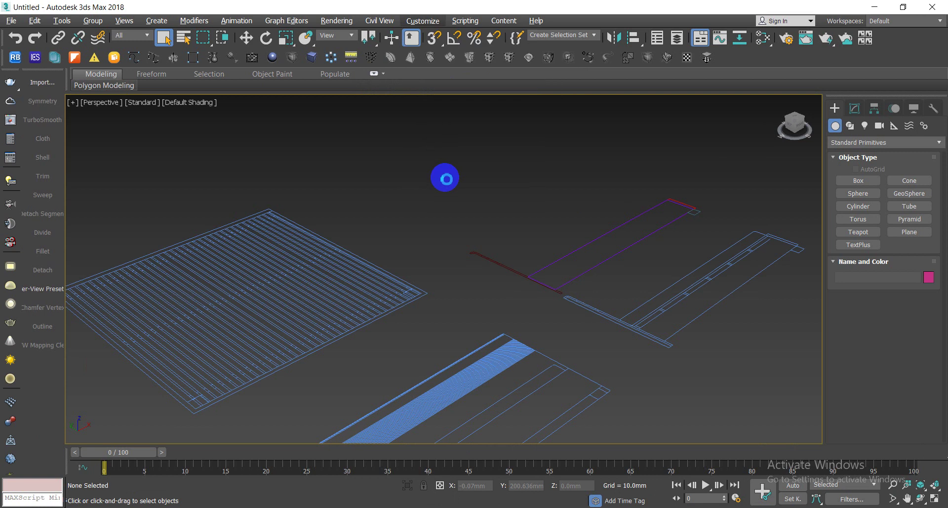
click(481, 162)
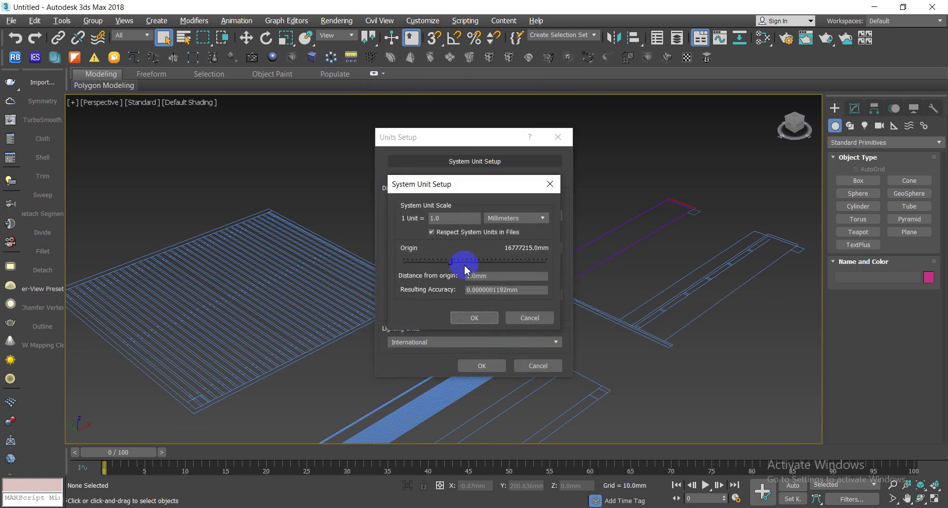
click(478, 318)
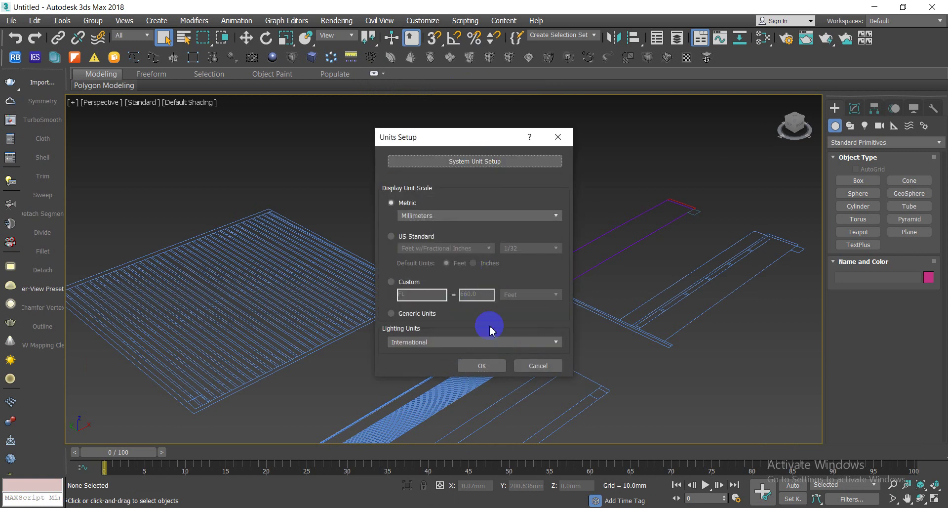
click(482, 366)
- Switch to the Top view to inspect the imported bed splines
scroll(473, 293, down, 3)
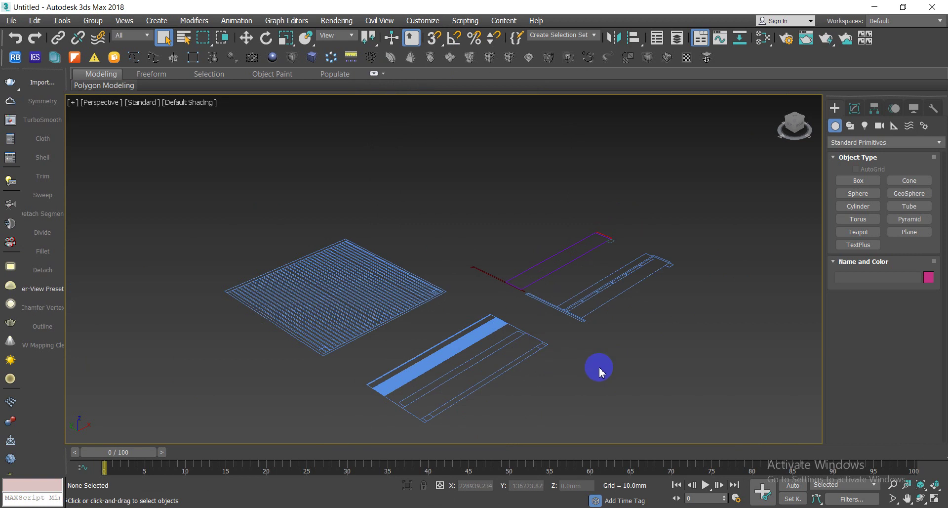
click(489, 331)
key(t)
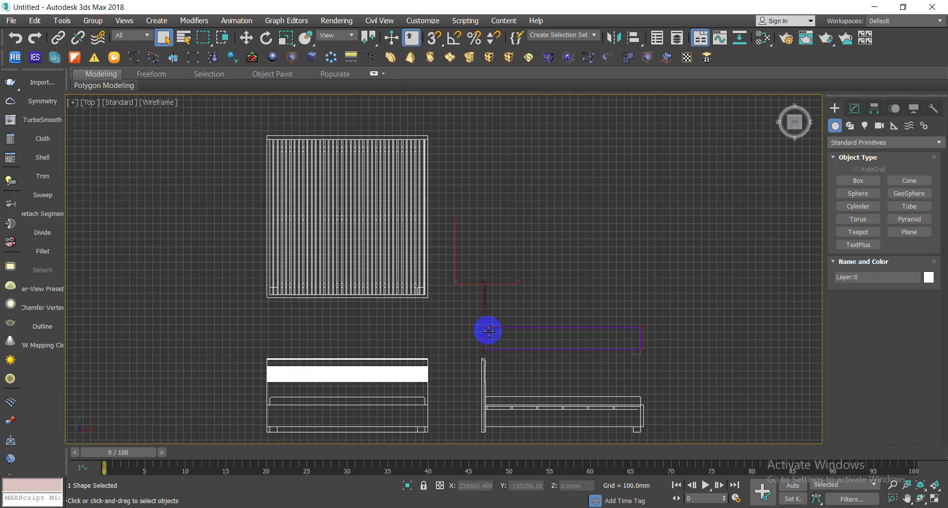
click(612, 289)
scroll(558, 341, up, 5)
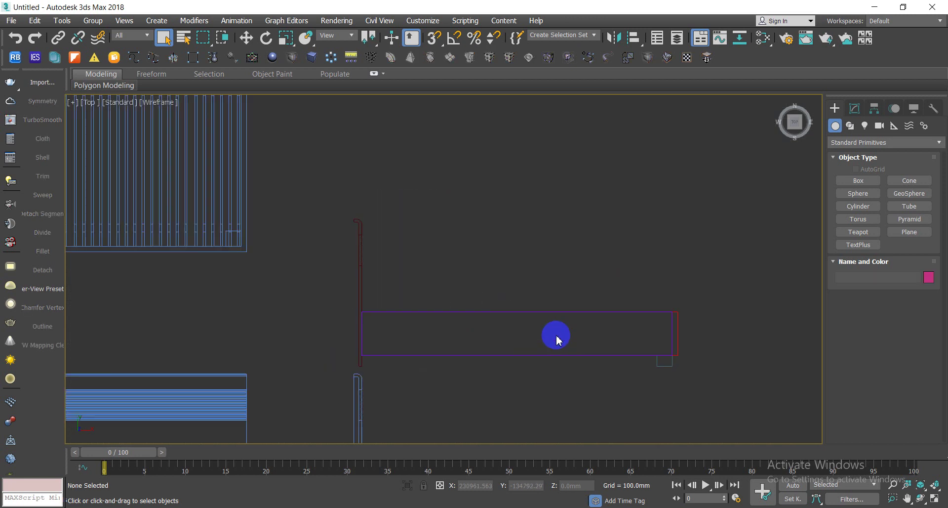
scroll(464, 327, down, 2)
scroll(421, 302, up, 2)
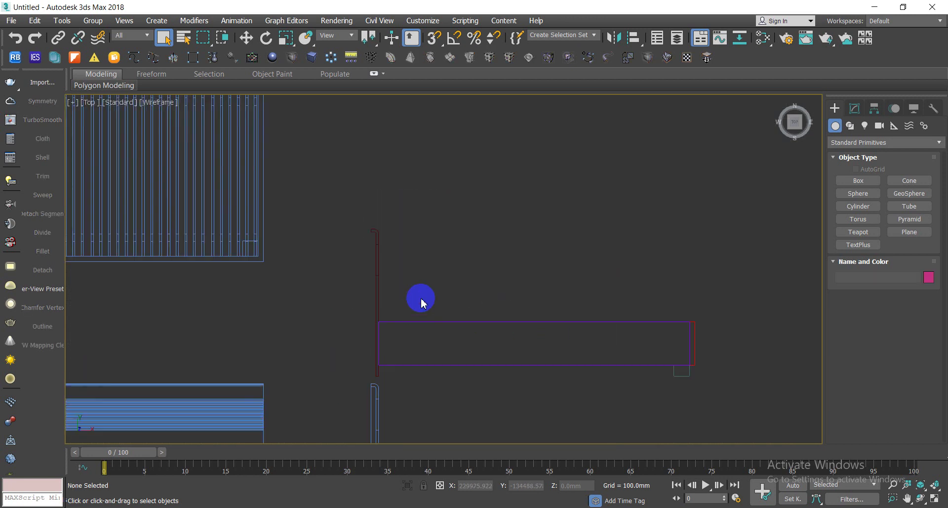
scroll(443, 339, down, 2)
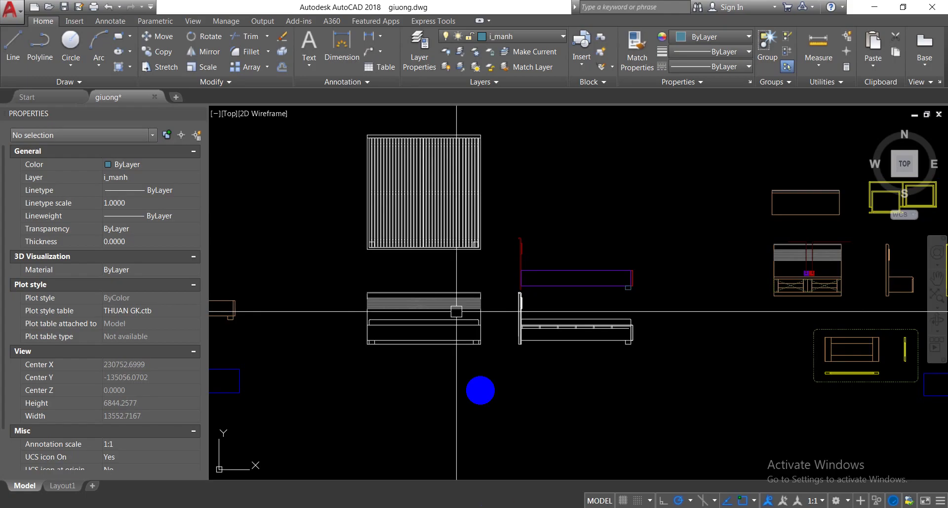
- Add a 2080 linear dimension across the top corners of the slatted bed base
click(342, 44)
scroll(476, 136, up, 5)
click(478, 161)
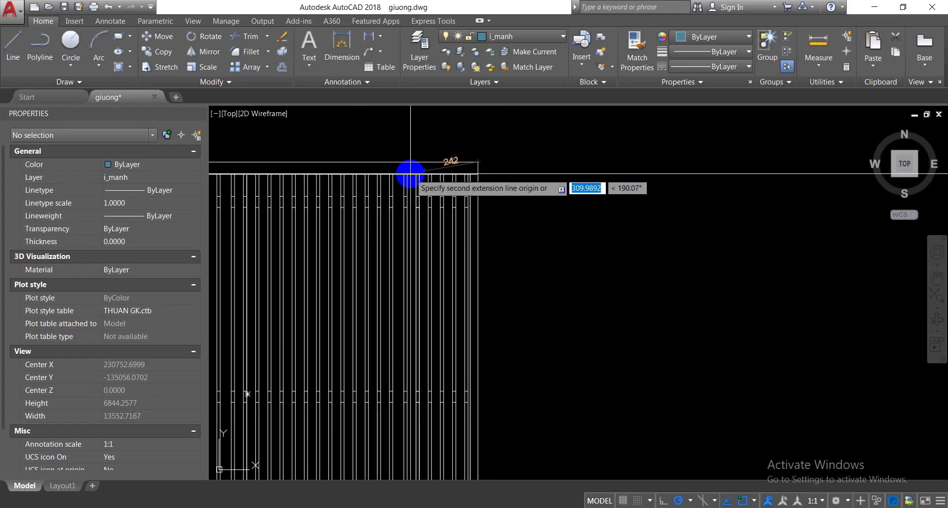
middle_drag(410, 173, 627, 169)
click(234, 169)
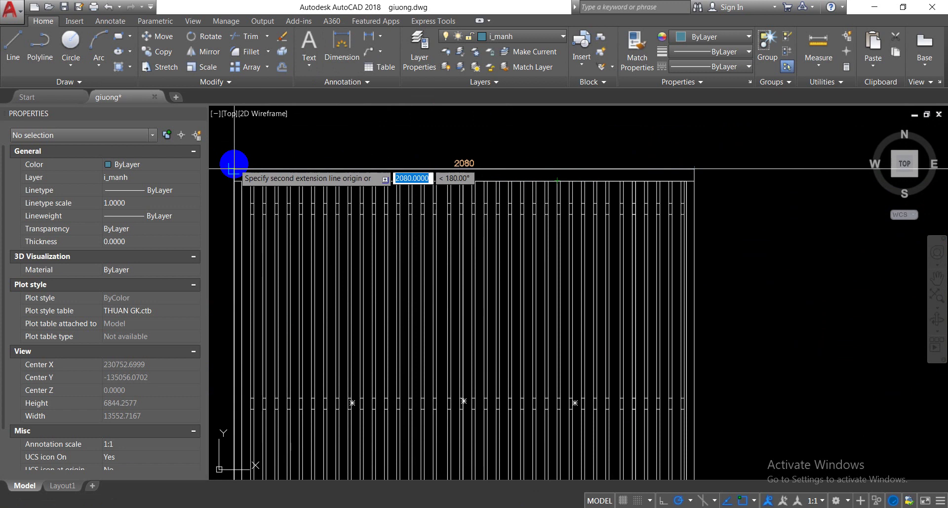
click(277, 137)
key(space)
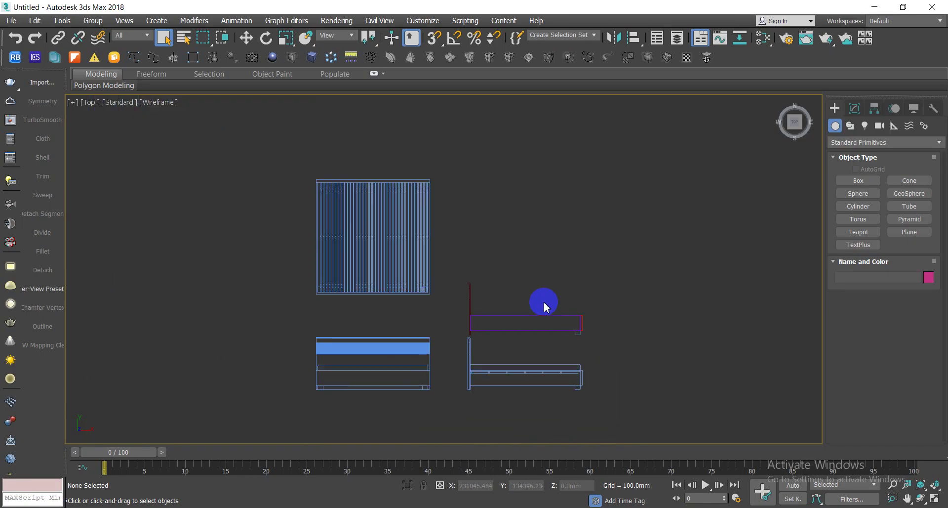
- Extrude the vertical profile line 2080 mm and orbit to a tilted view
drag(388, 278, 389, 279)
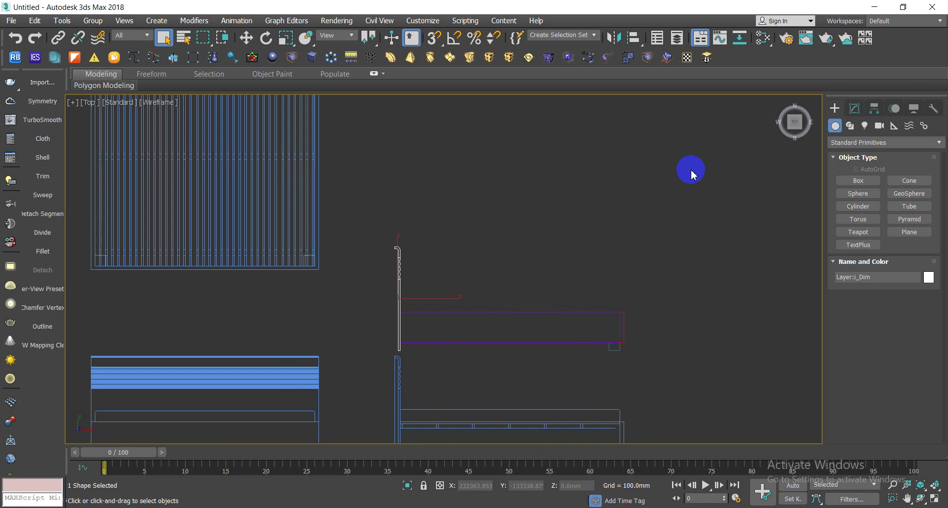
click(182, 62)
text(2080)
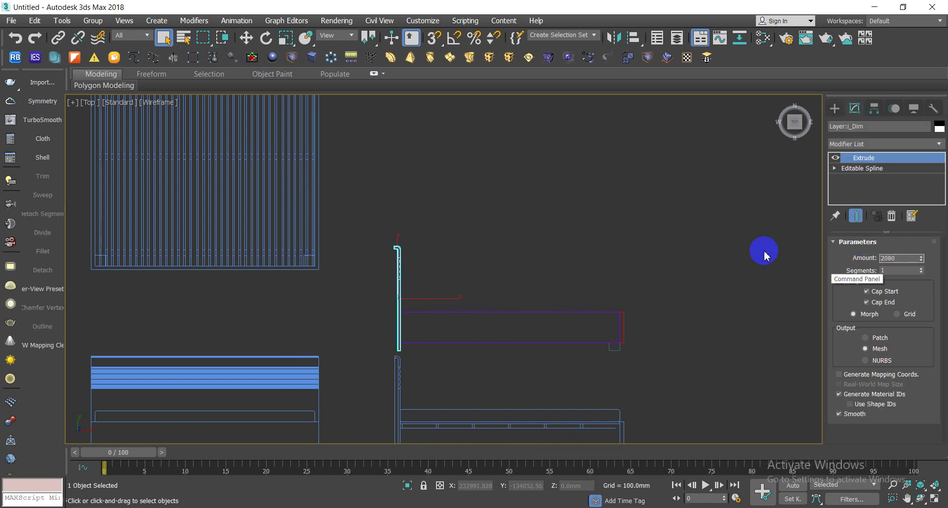
click(732, 242)
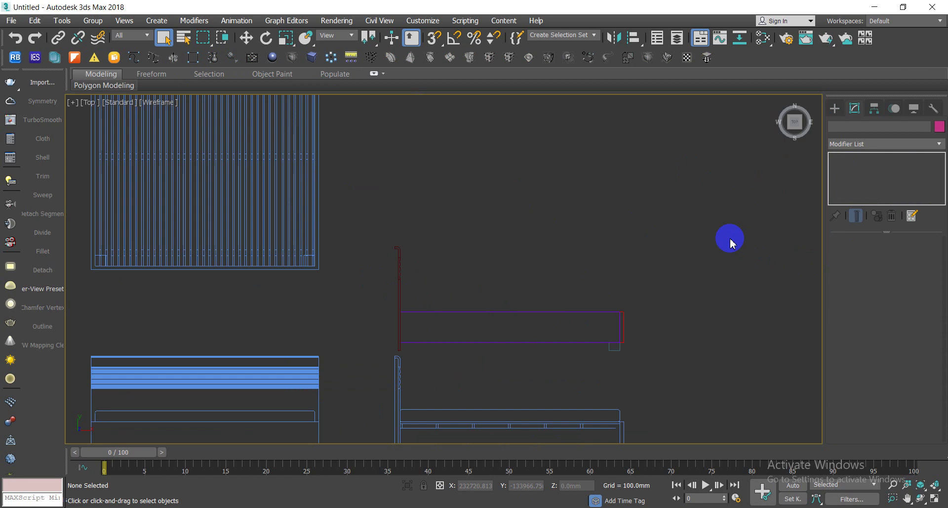
mouse_move(507, 334)
alt+middle_down()
mouse_move(459, 266)
mouse_move(392, 248)
mouse_move(446, 339)
mouse_move(440, 353)
mouse_move(548, 317)
mouse_move(506, 330)
alt+middle_up()
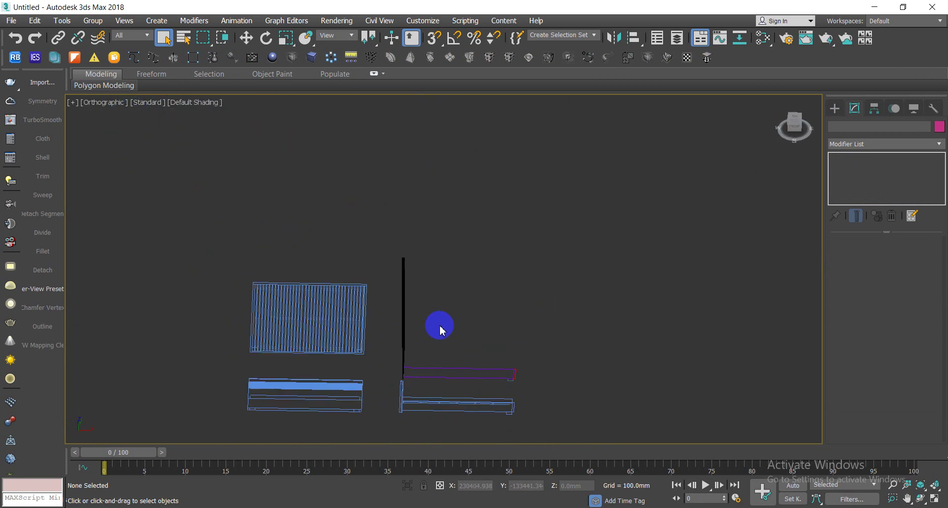
mouse_move(437, 368)
alt+middle_down()
mouse_move(470, 315)
mouse_move(440, 275)
mouse_move(496, 320)
alt+middle_up()
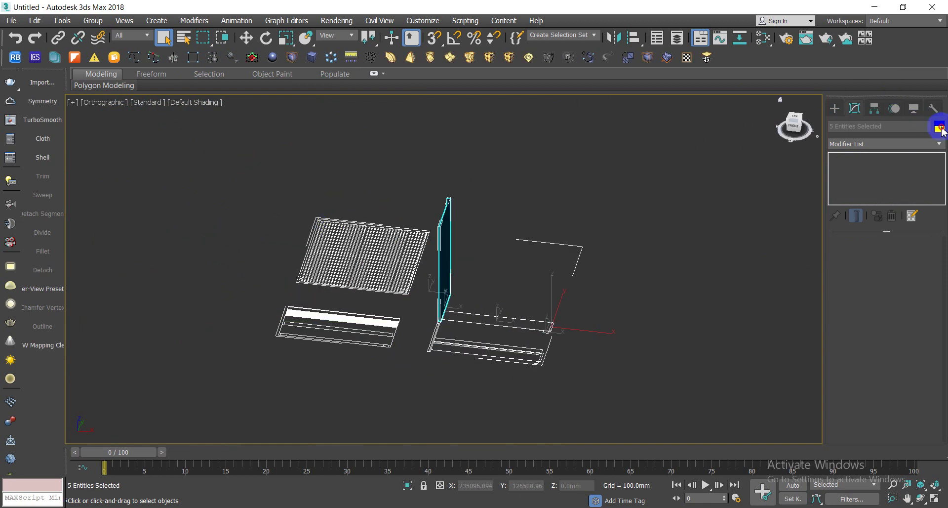
- Give the five imported shapes a grey object colour and check the Material Editor
click(940, 127)
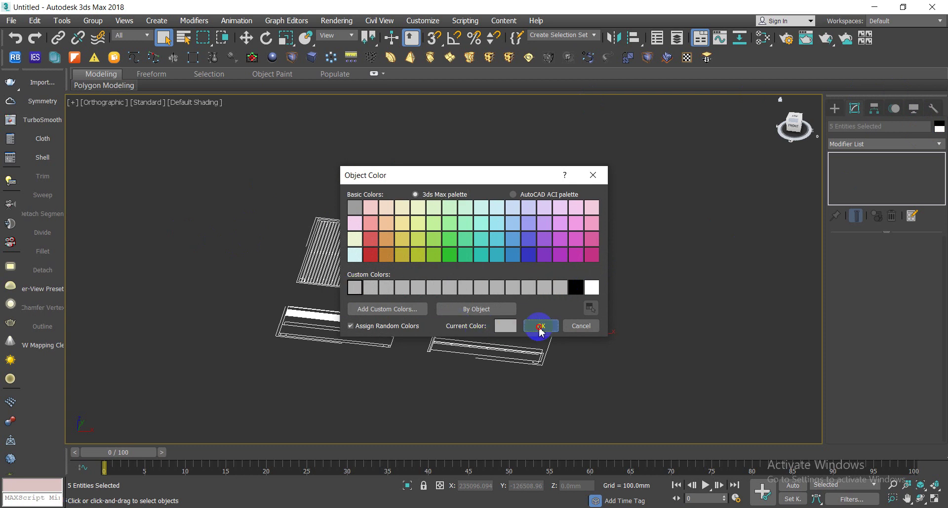
click(540, 324)
click(642, 365)
click(445, 261)
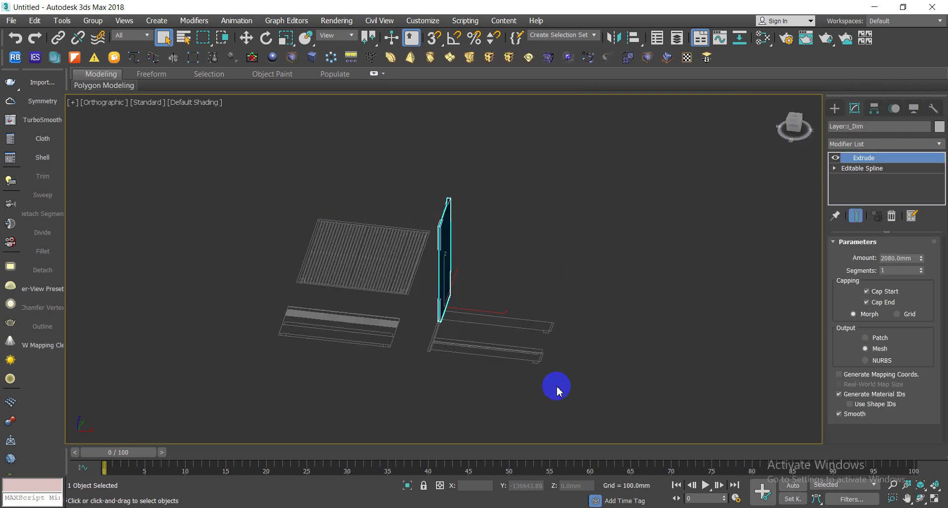
drag(616, 381, 242, 179)
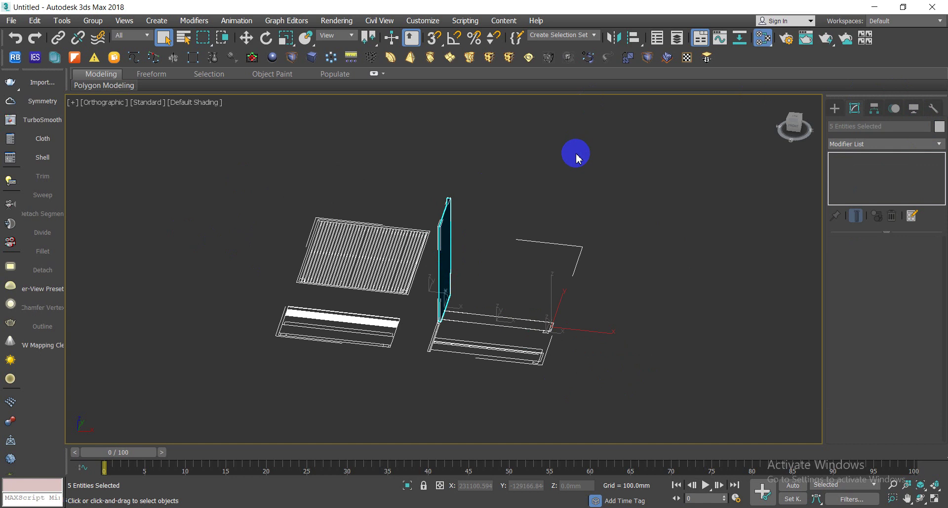
key(m)
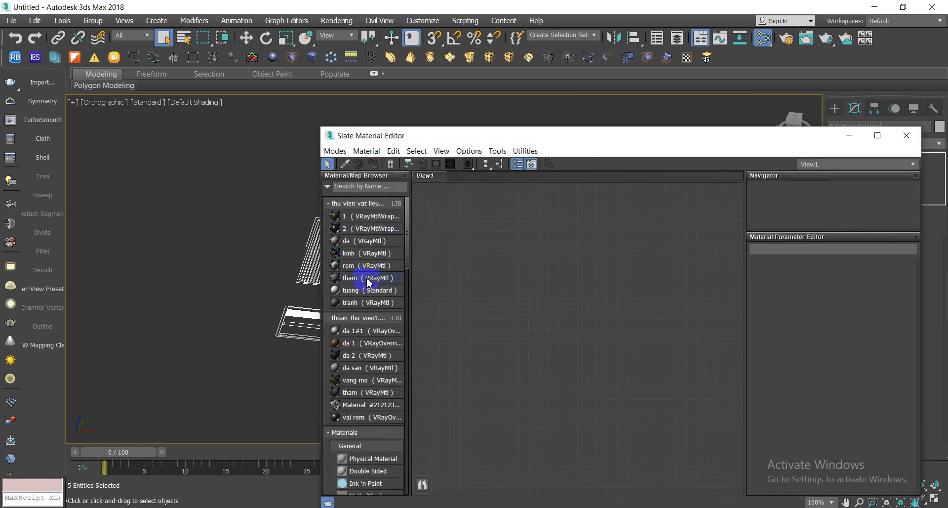
scroll(377, 415, down, 3)
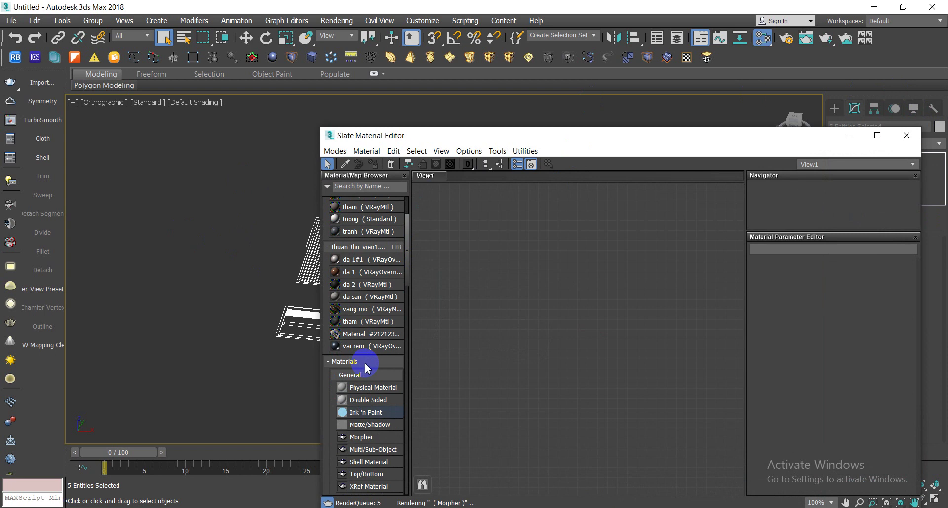
click(905, 137)
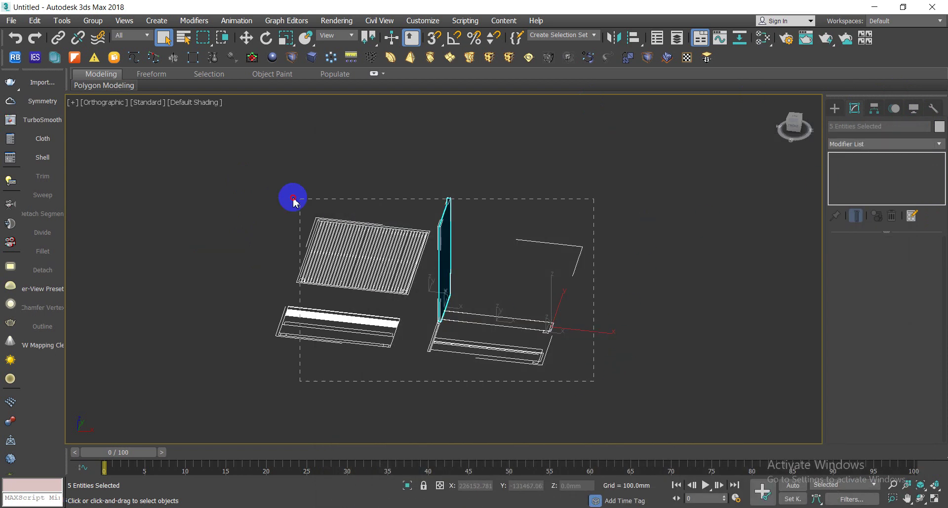
drag(294, 202, 337, 213)
- Delete the geometry, reset the scene, maximize Perspective and hide the grid
key(Delete)
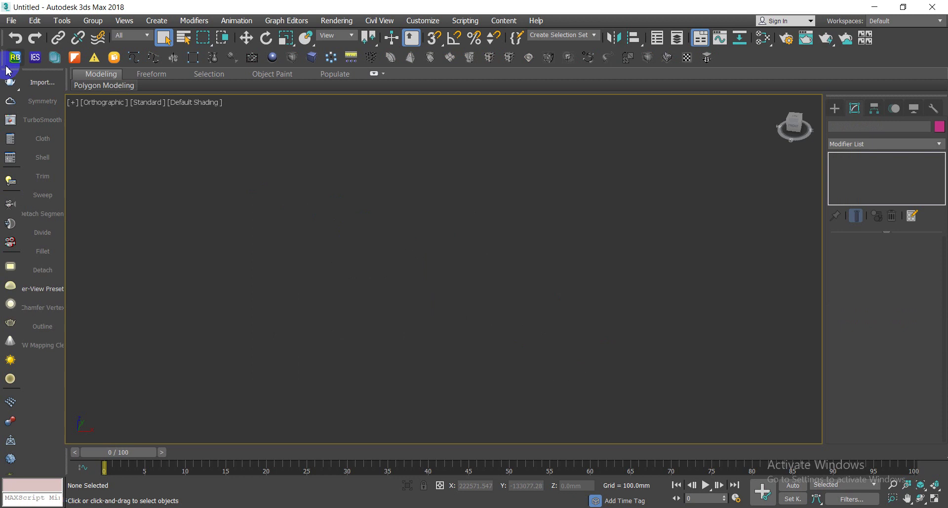
click(10, 21)
click(29, 55)
click(470, 276)
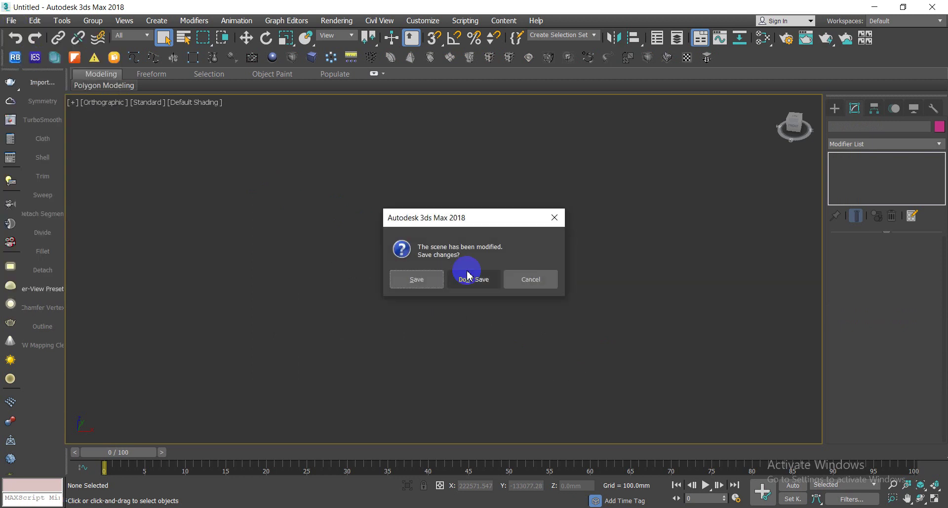
click(417, 282)
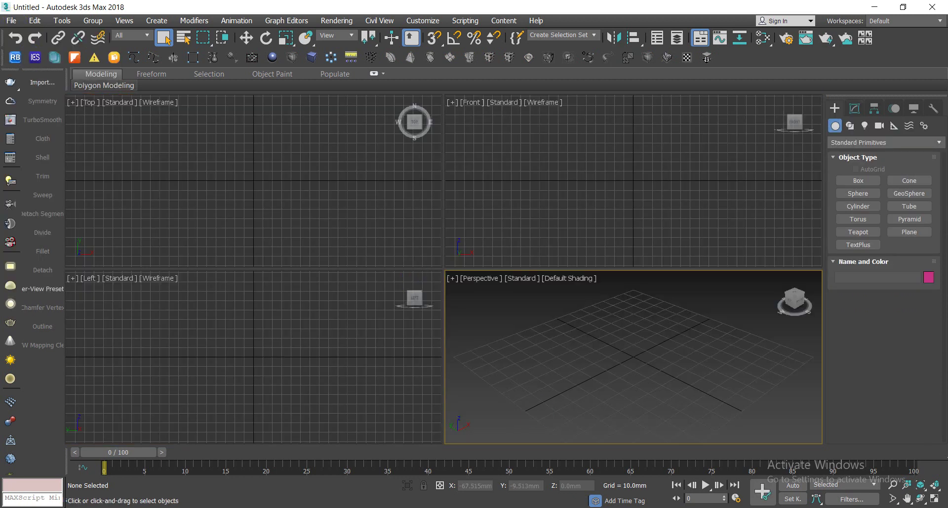
key(alt+w)
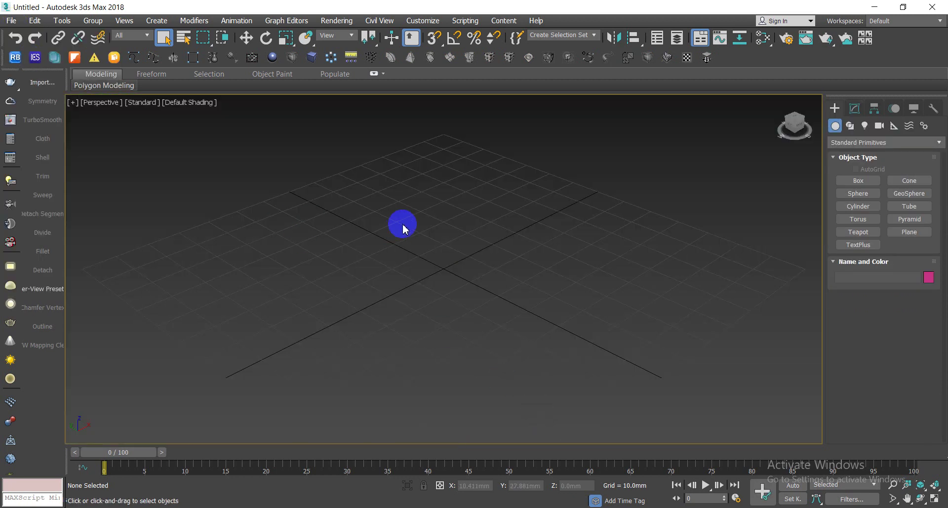
key(g)
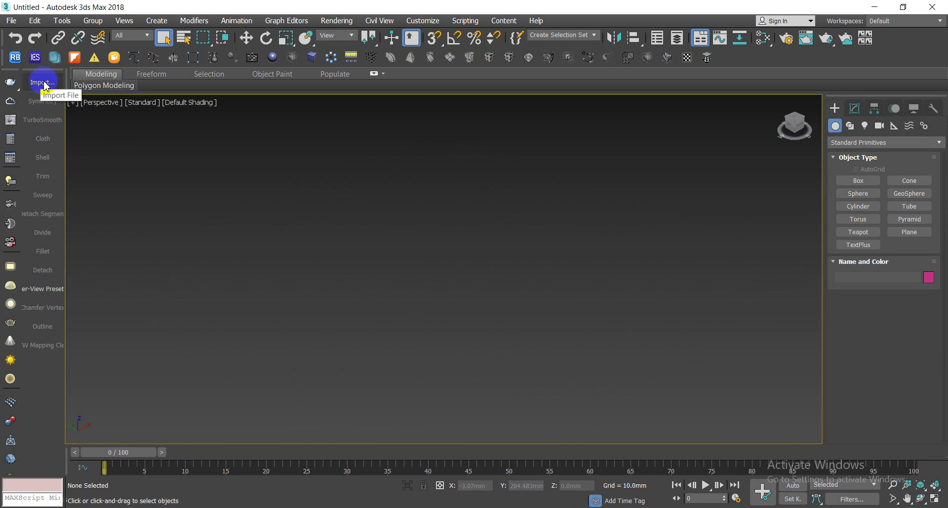
- Import giuong moi.dwg with Rescale on and objects derived by Layer
click(12, 21)
mouse_move(25, 179)
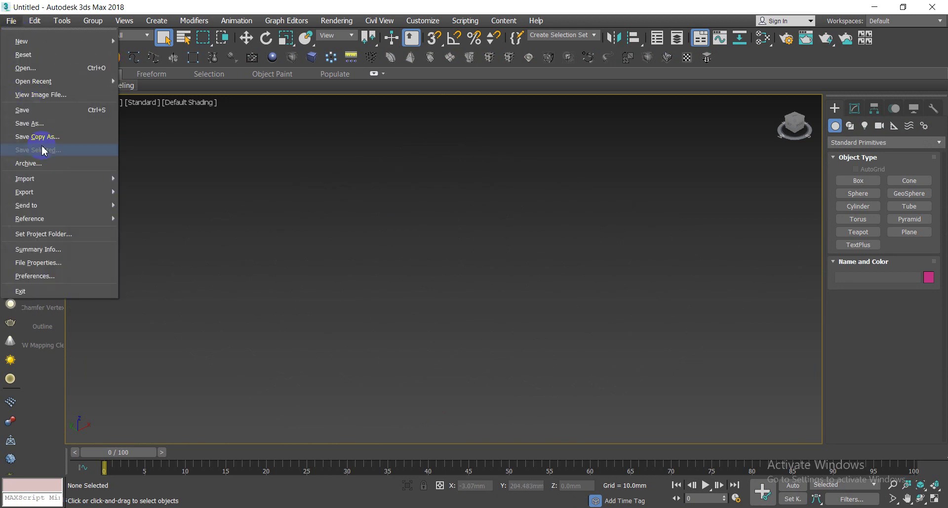
click(148, 187)
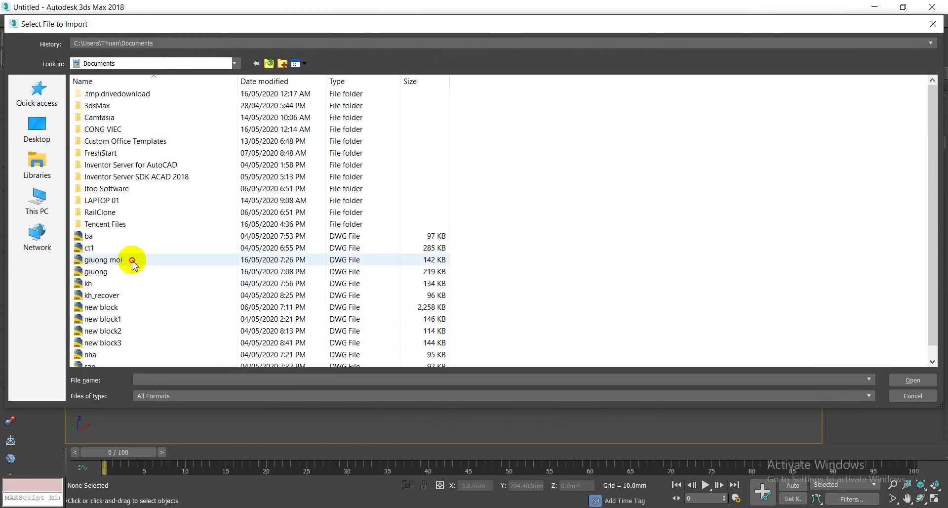
click(133, 259)
click(911, 380)
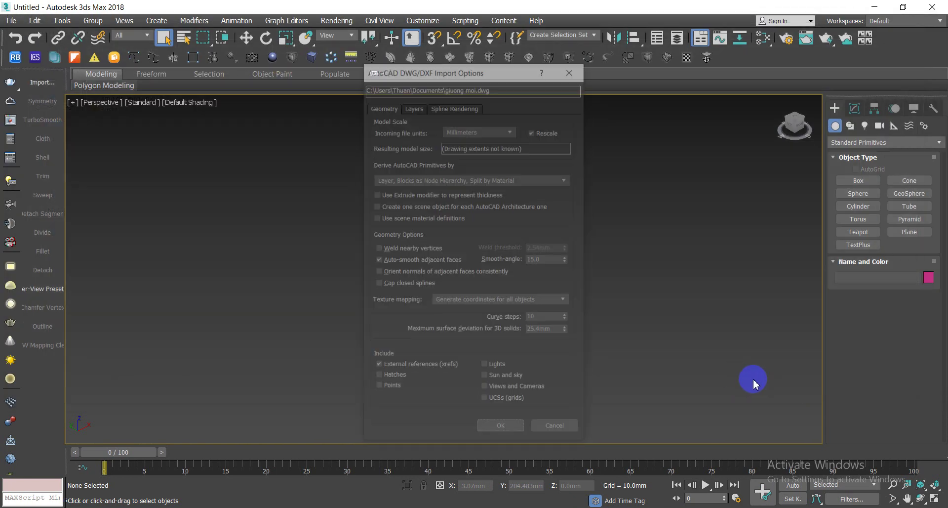
click(533, 132)
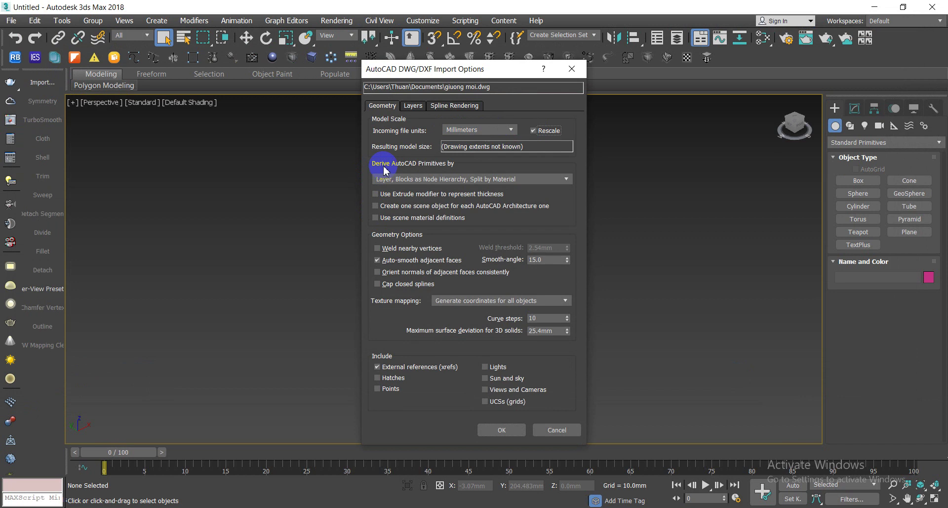
click(566, 180)
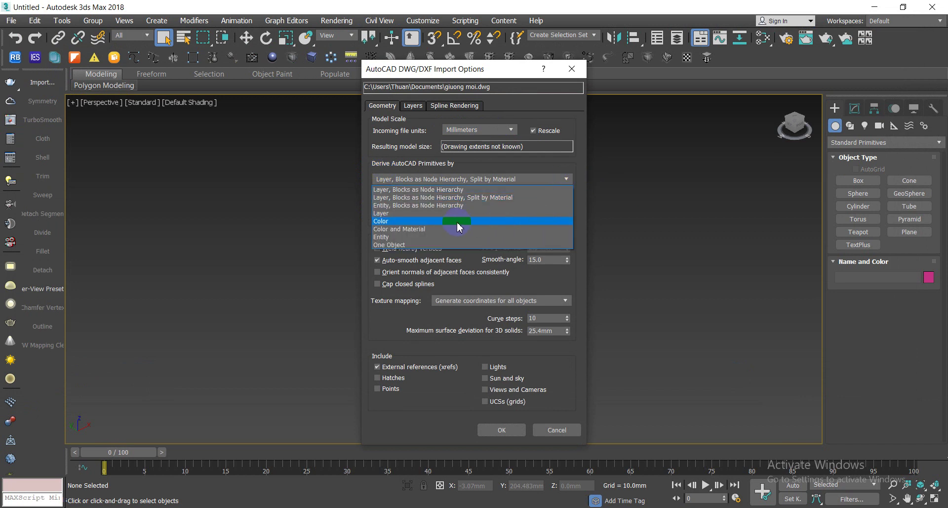
click(393, 214)
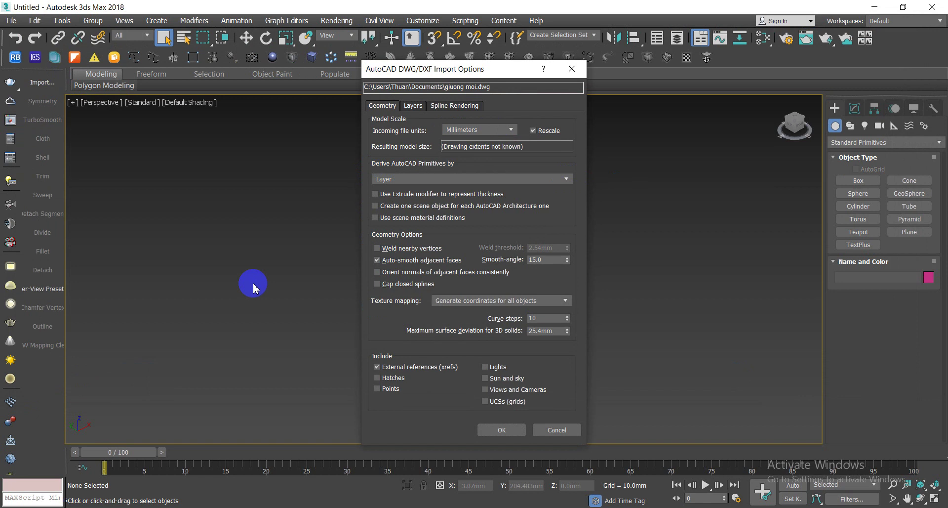
click(498, 427)
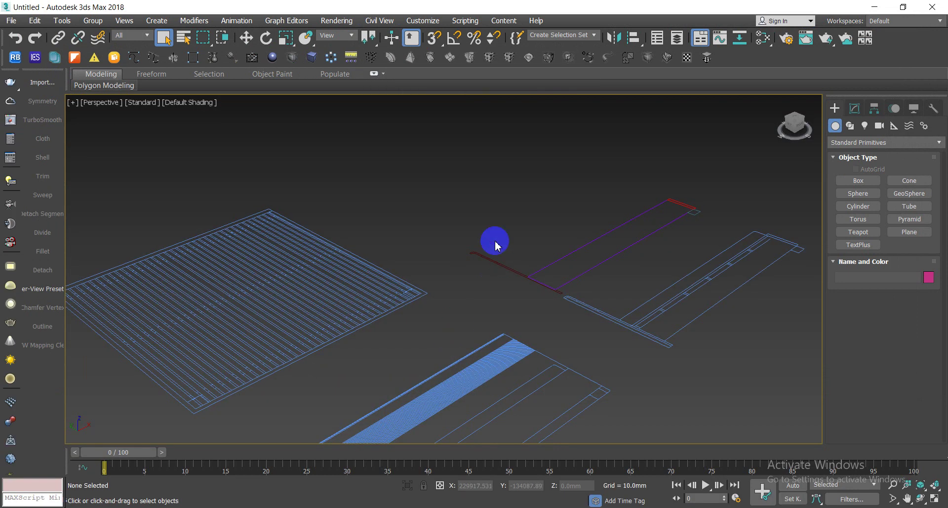
- In Top view with the grid hidden, extrude the vertical red profile line 2080 mm
key(t)
key(z)
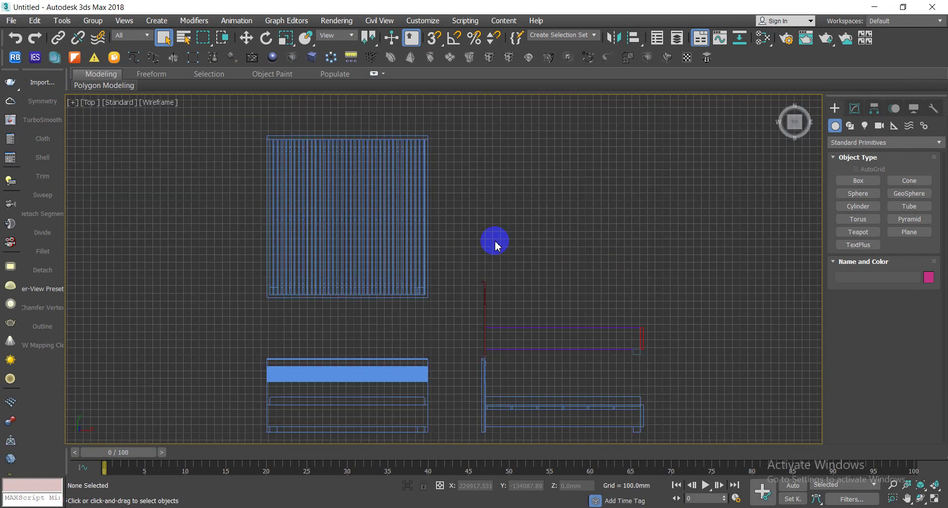
key(g)
scroll(496, 247, down, 3)
scroll(502, 269, up, 3)
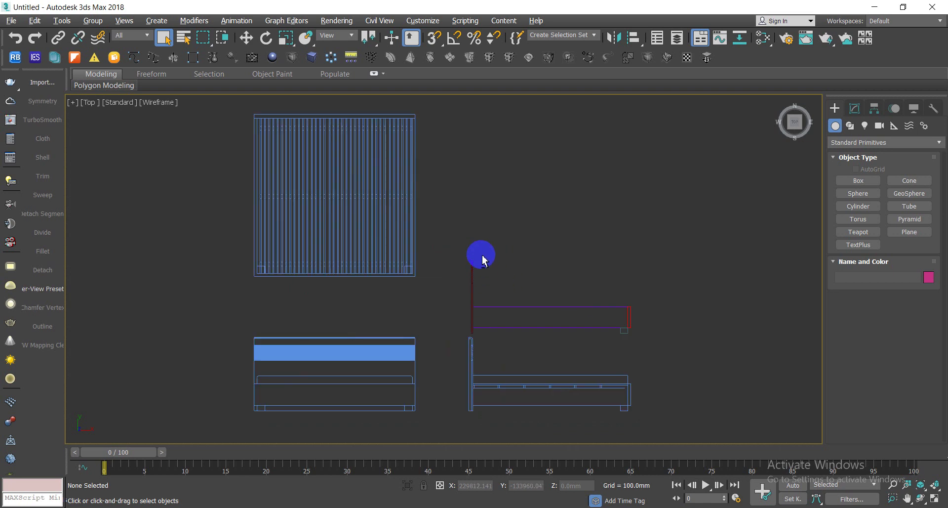
click(472, 282)
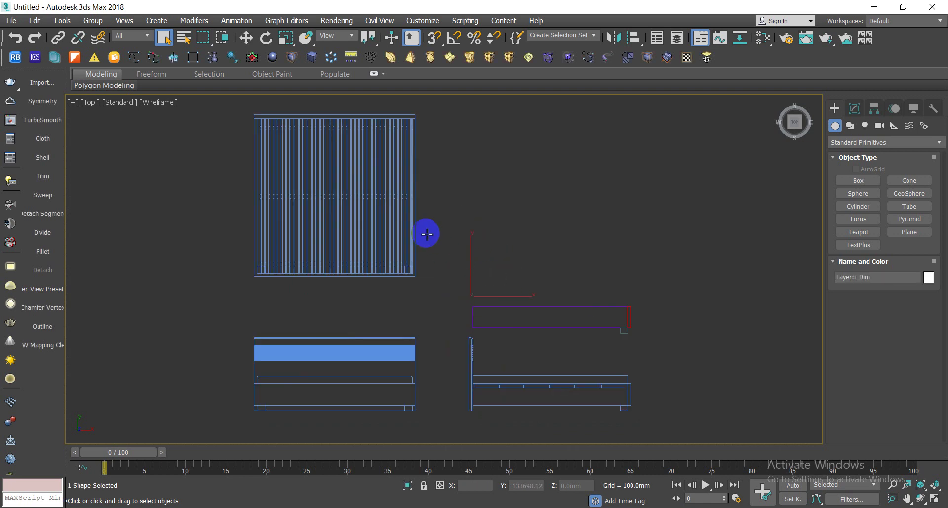
click(174, 58)
text(2080)
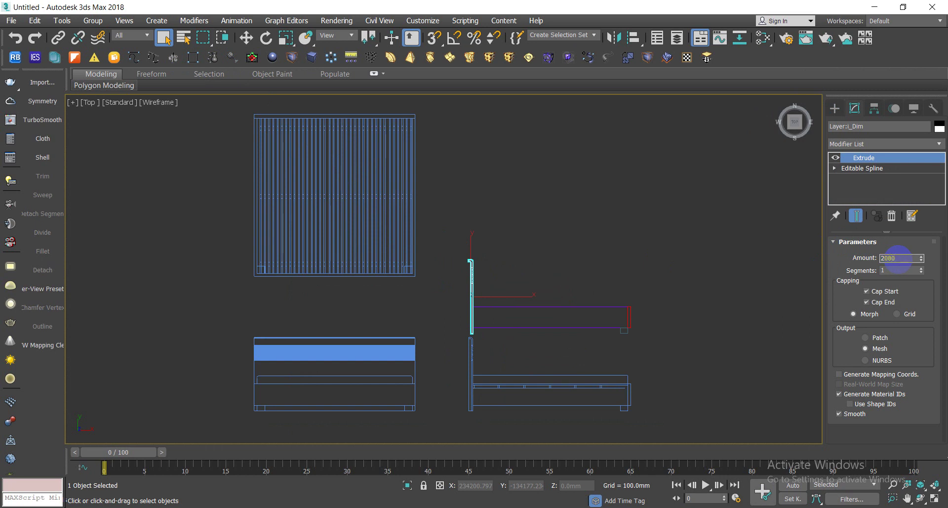
- Orbit and zoom to inspect the red panel, then reselect it and open its Extrude stack menu
click(689, 224)
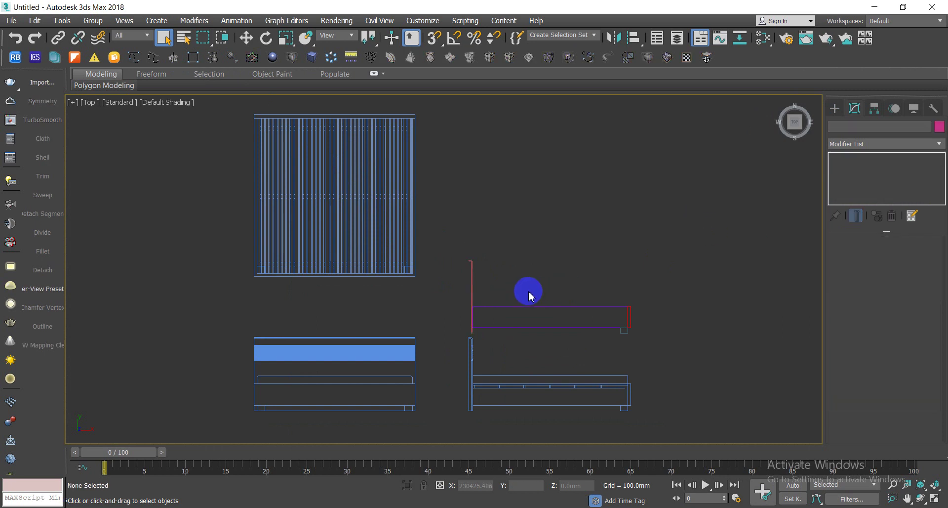
mouse_move(494, 275)
alt+middle_down()
mouse_move(423, 243)
mouse_move(451, 226)
mouse_move(459, 236)
alt+middle_up()
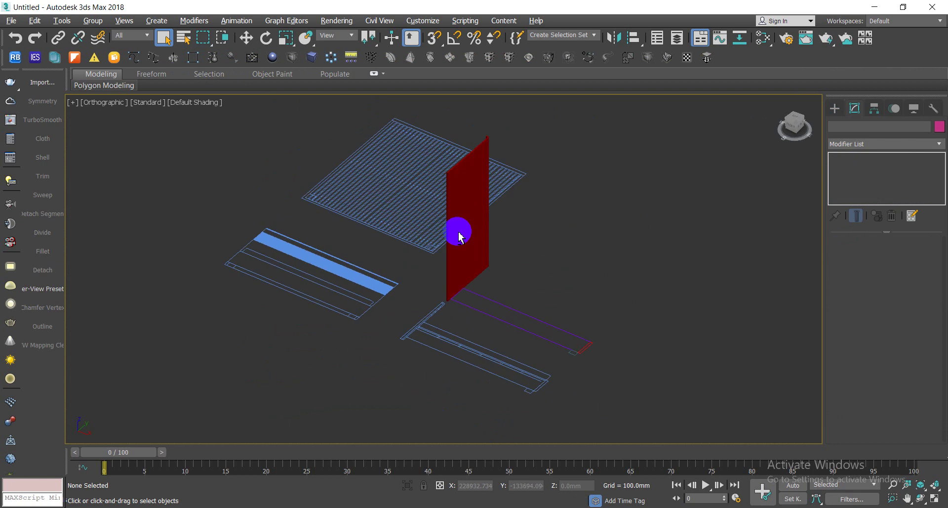
scroll(486, 127, up, 5)
scroll(483, 125, up, 3)
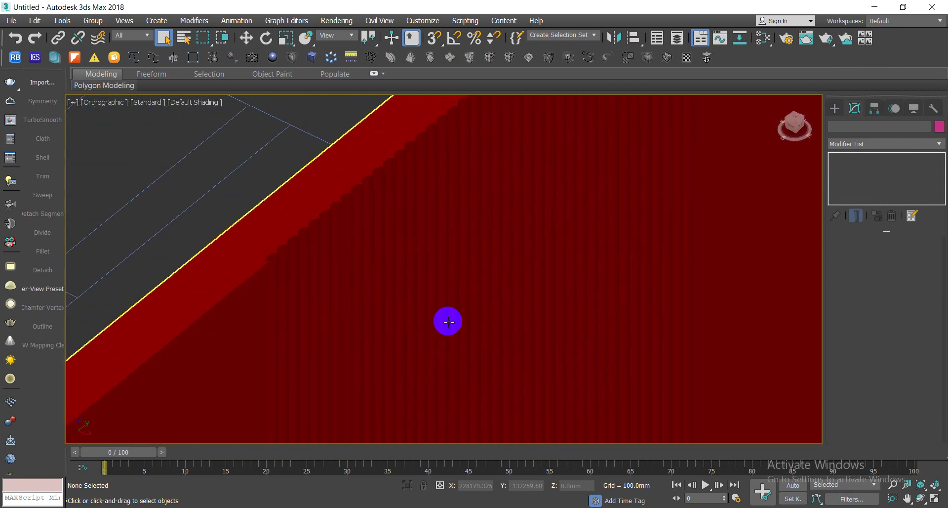
scroll(448, 321, down, 2)
scroll(446, 322, down, 3)
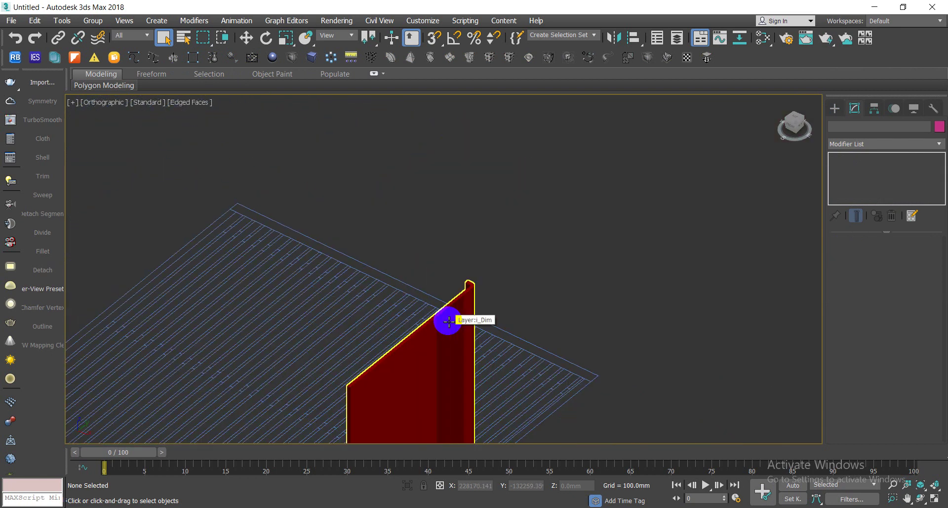
scroll(464, 291, down, 2)
scroll(484, 247, down, 3)
scroll(541, 348, up, 3)
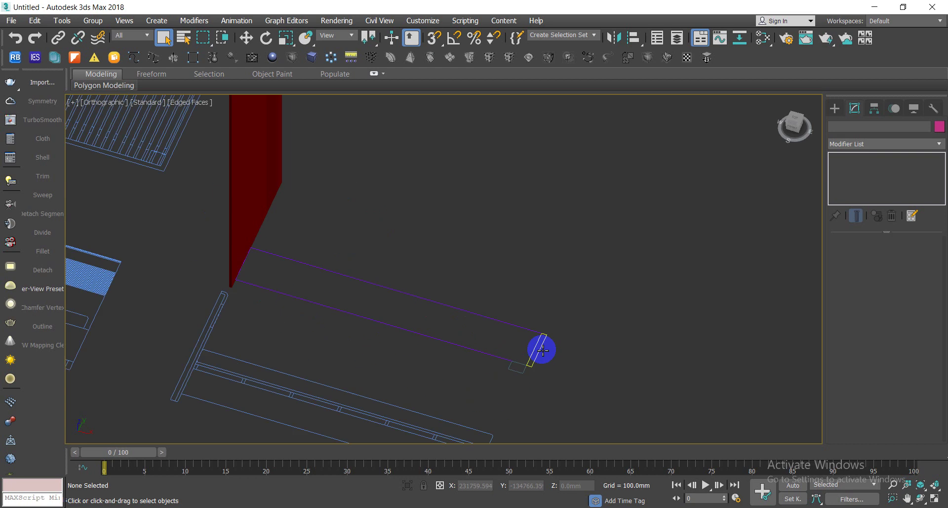
click(542, 349)
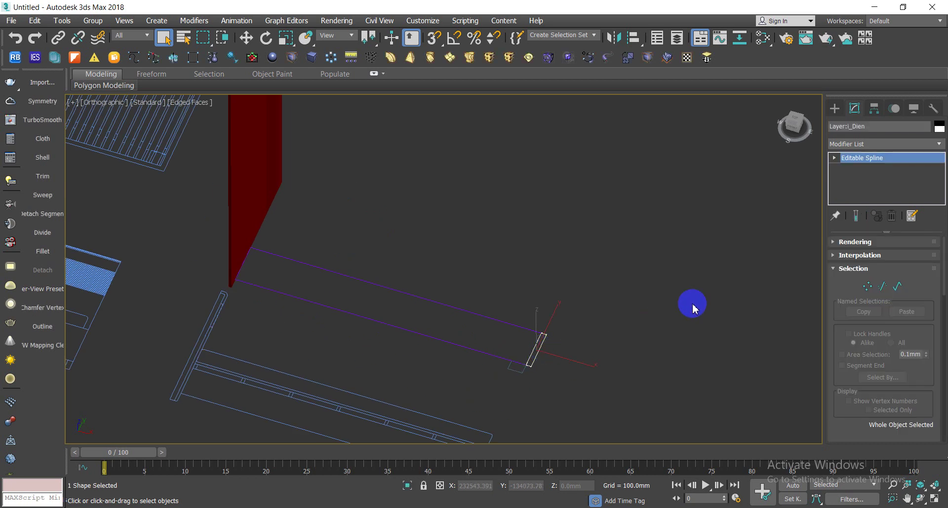
click(263, 174)
right_click(864, 162)
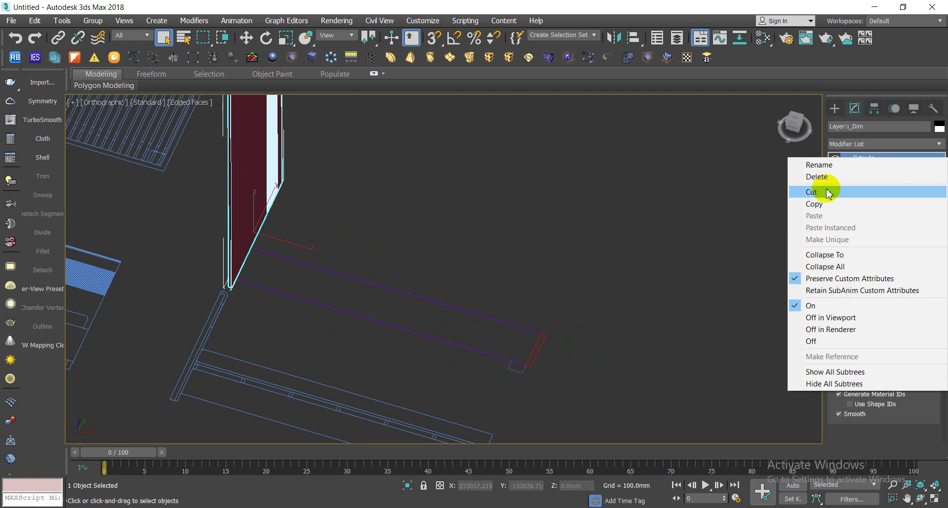
- Copy the panel's Extrude modifier and paste it onto the small end profile
click(813, 204)
click(542, 345)
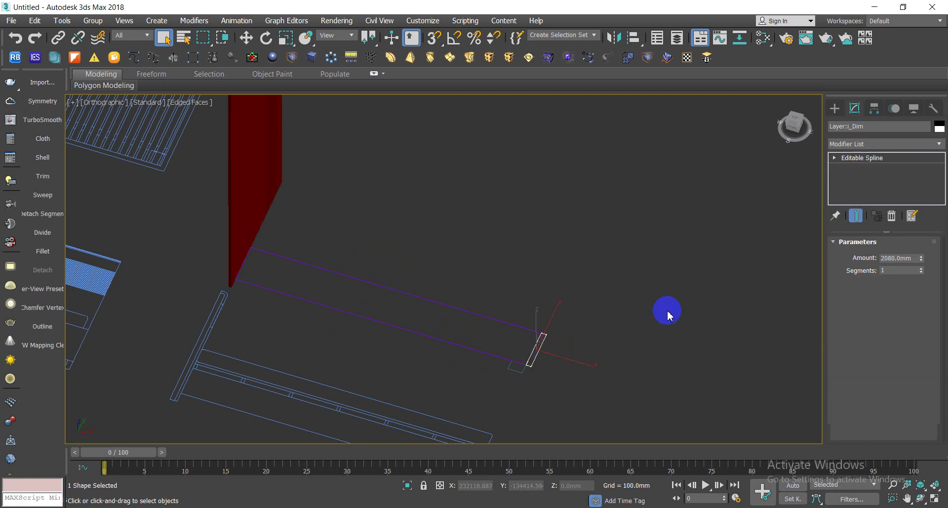
right_click(864, 157)
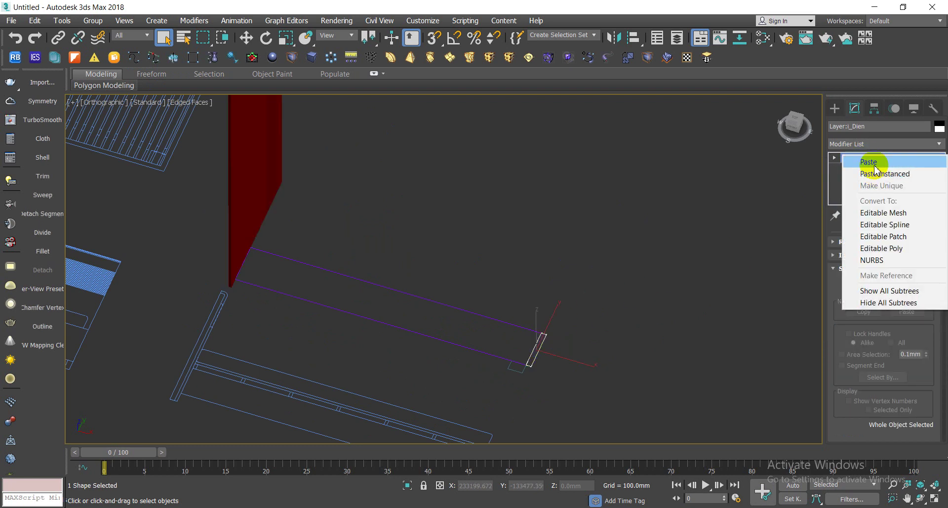
click(868, 161)
click(555, 377)
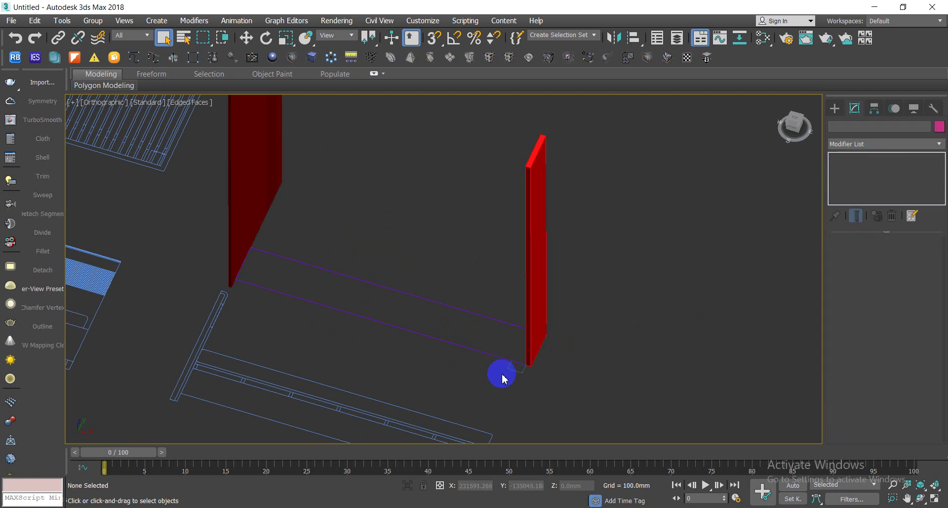
- Paste the same Extrude onto the purple outline and the small rectangle profile, forming a post
drag(509, 383, 466, 335)
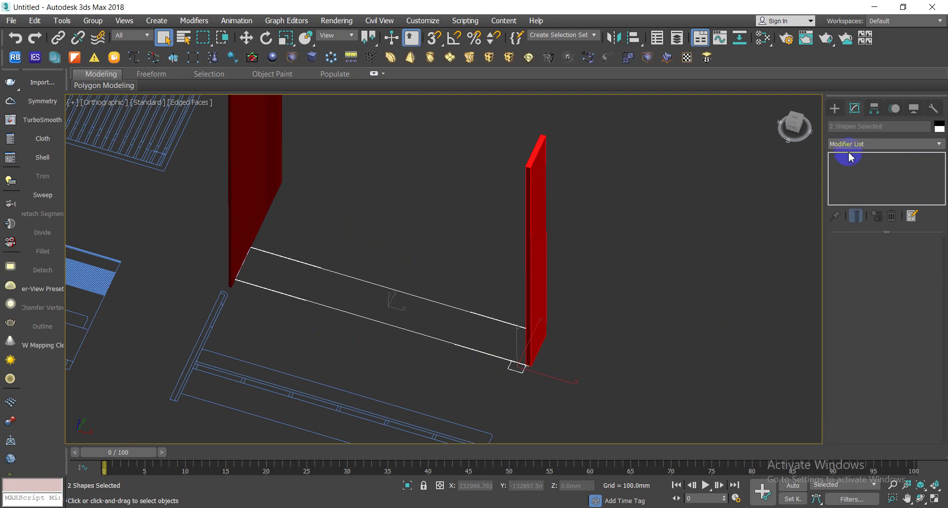
click(639, 277)
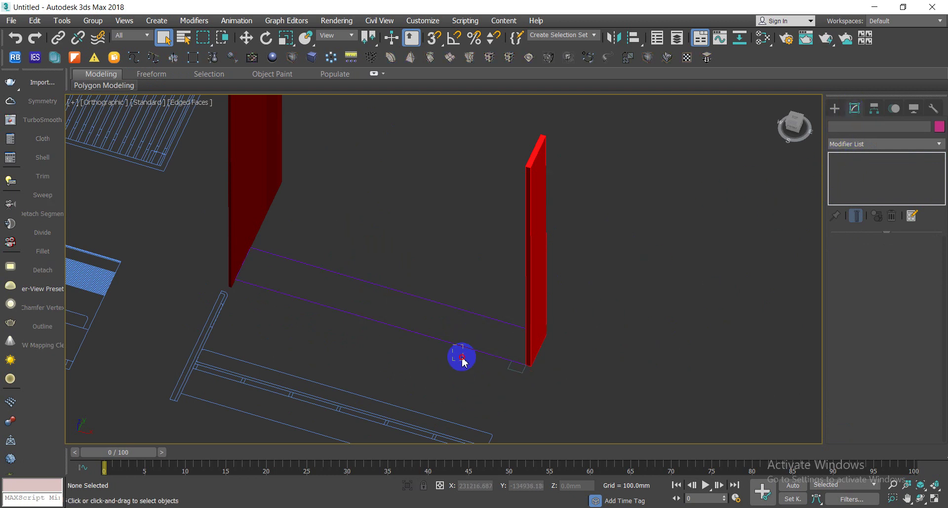
click(443, 340)
right_click(871, 158)
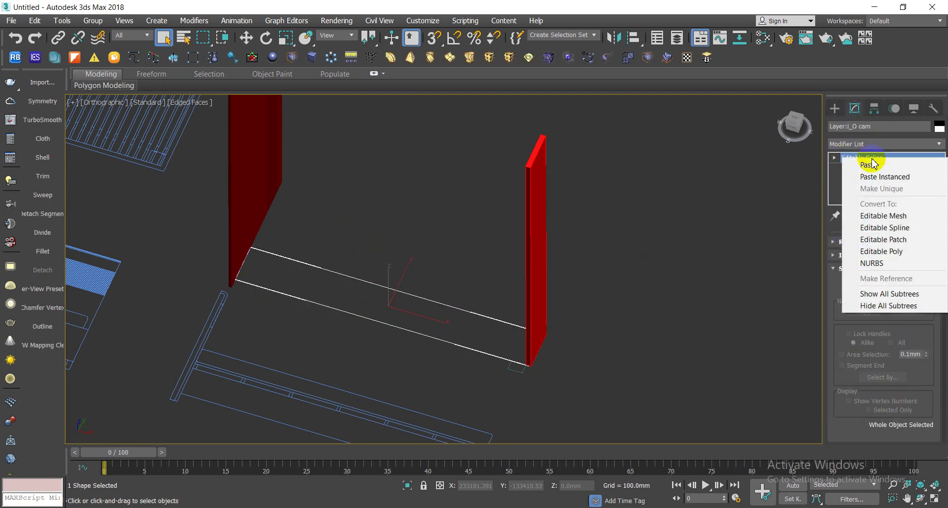
click(869, 165)
click(507, 372)
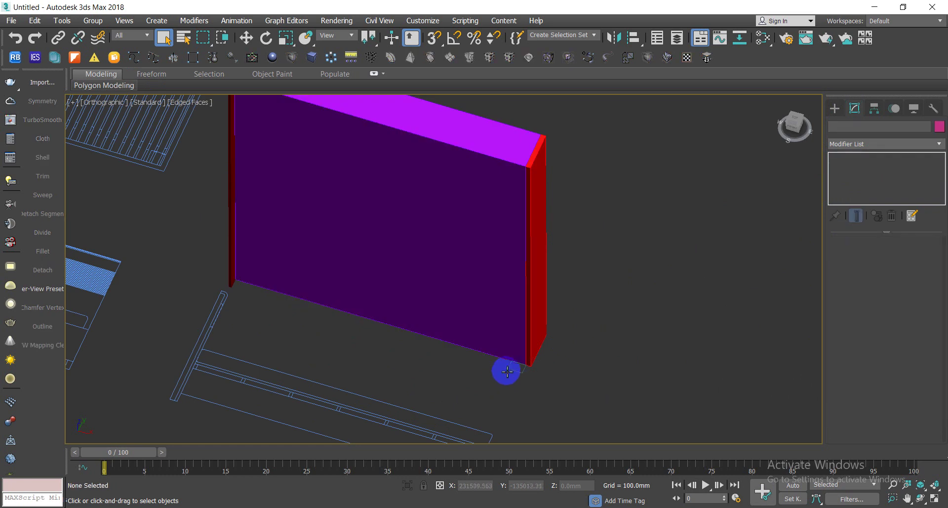
click(515, 369)
click(854, 158)
right_click(857, 159)
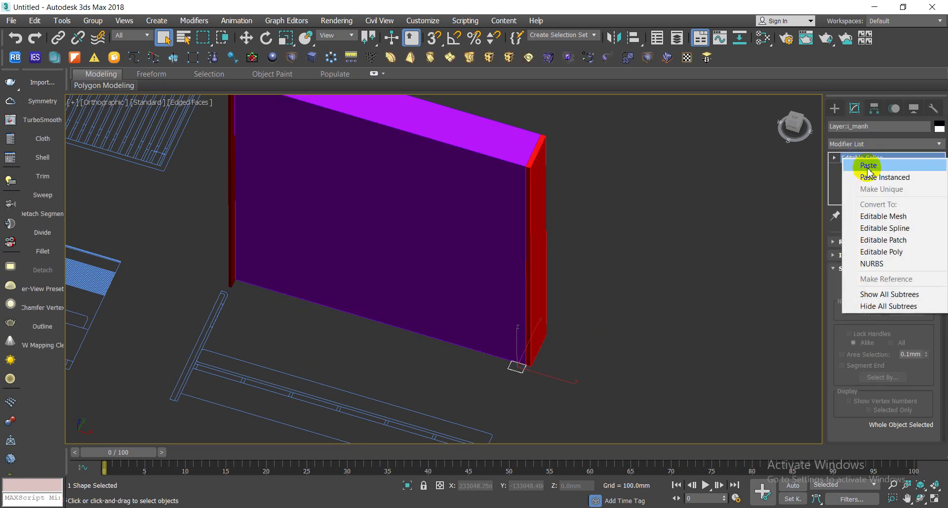
click(868, 165)
click(701, 323)
click(515, 211)
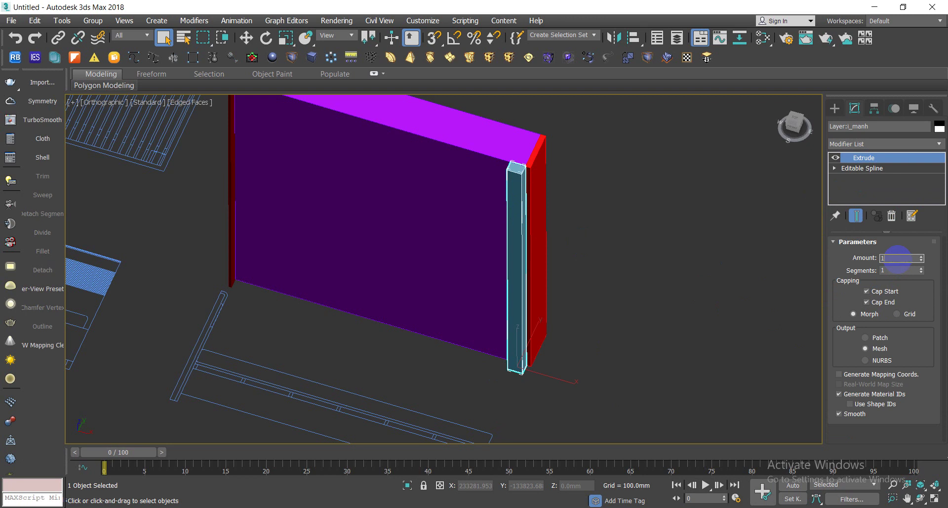
- Select the purple box and check its extrusion amount
click(794, 301)
click(544, 346)
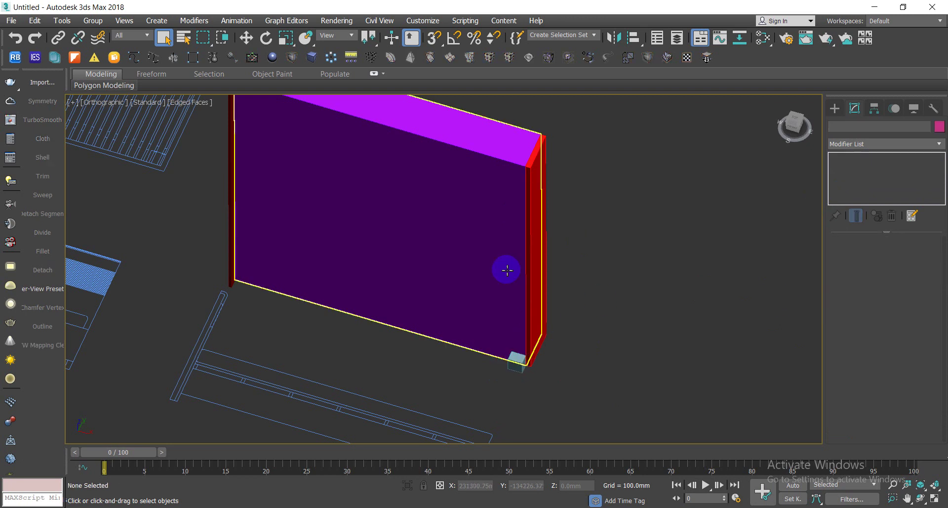
click(908, 258)
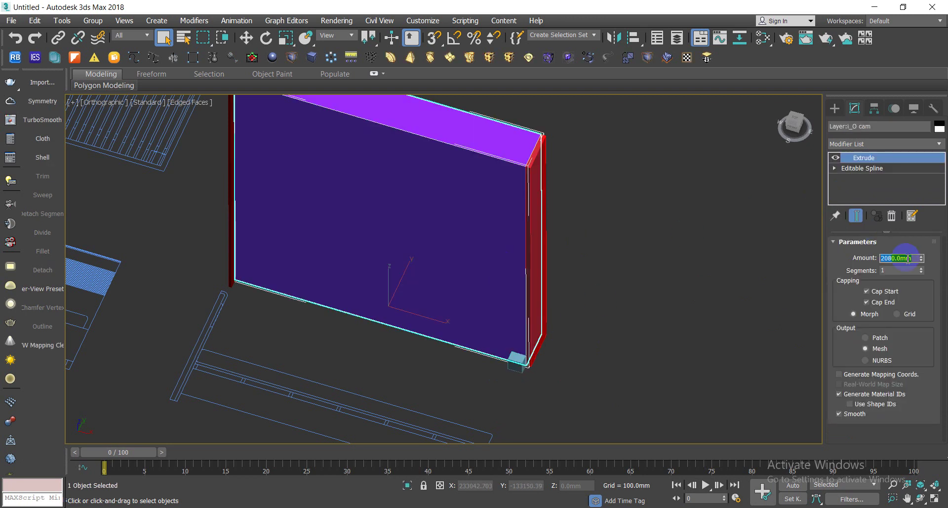
- Select both red panels, the purple slab and the corner cube, and set angle snap to 90°
click(683, 295)
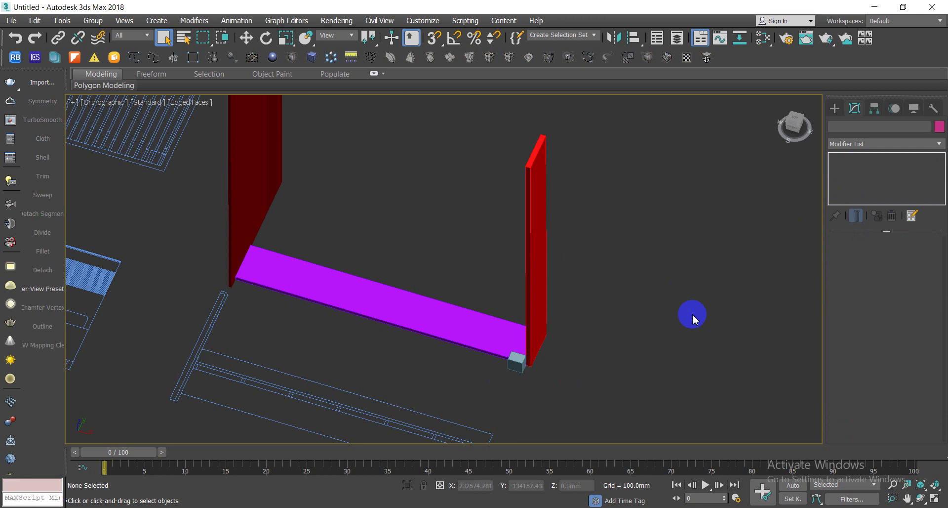
scroll(601, 324, down, 3)
scroll(561, 338, up, 1)
scroll(573, 326, up, 2)
drag(639, 347, 596, 302)
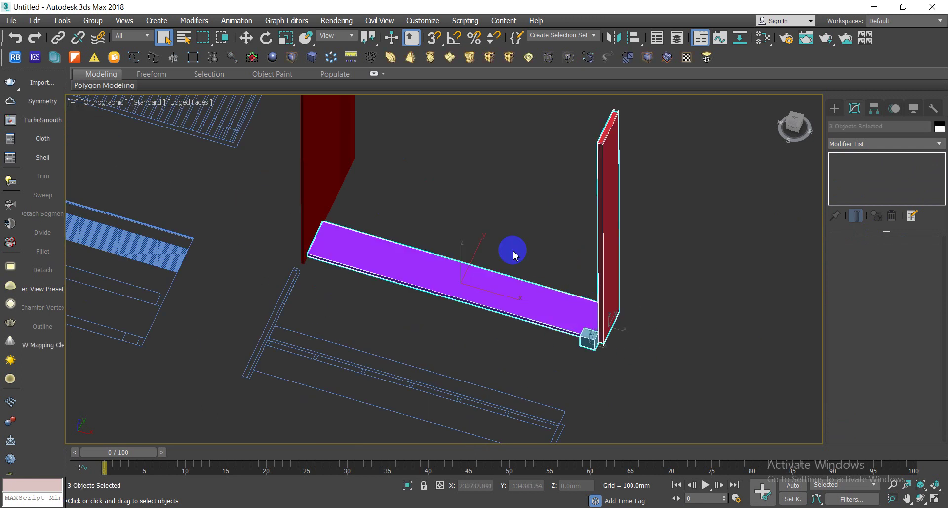
ctrl+drag(381, 186, 297, 155)
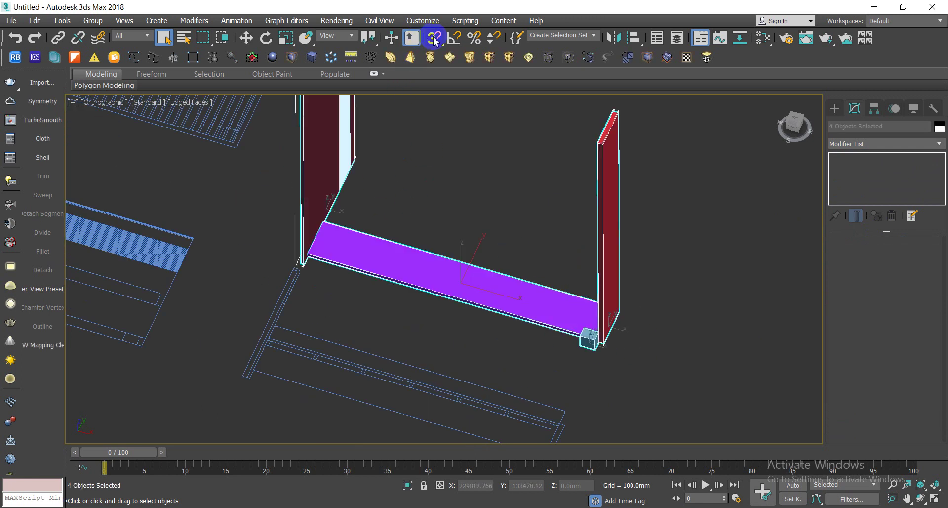
right_click(453, 39)
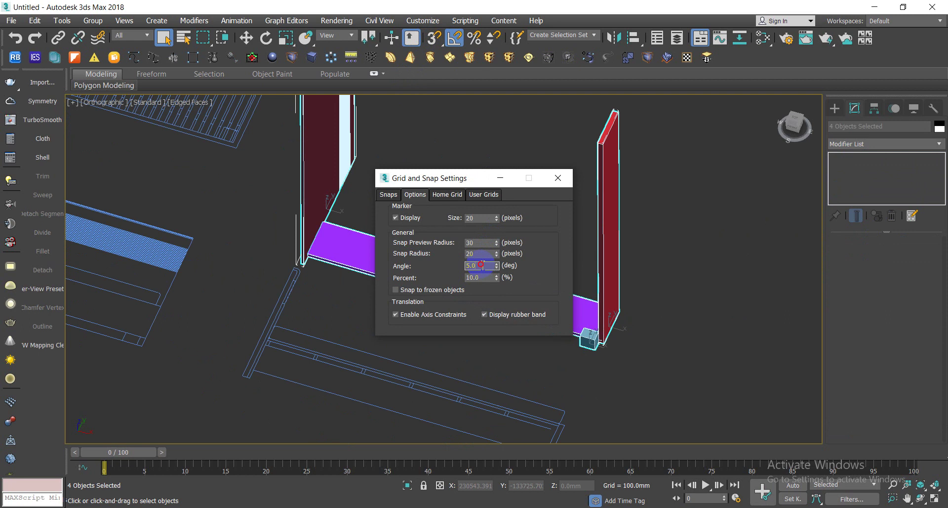
click(627, 373)
click(558, 183)
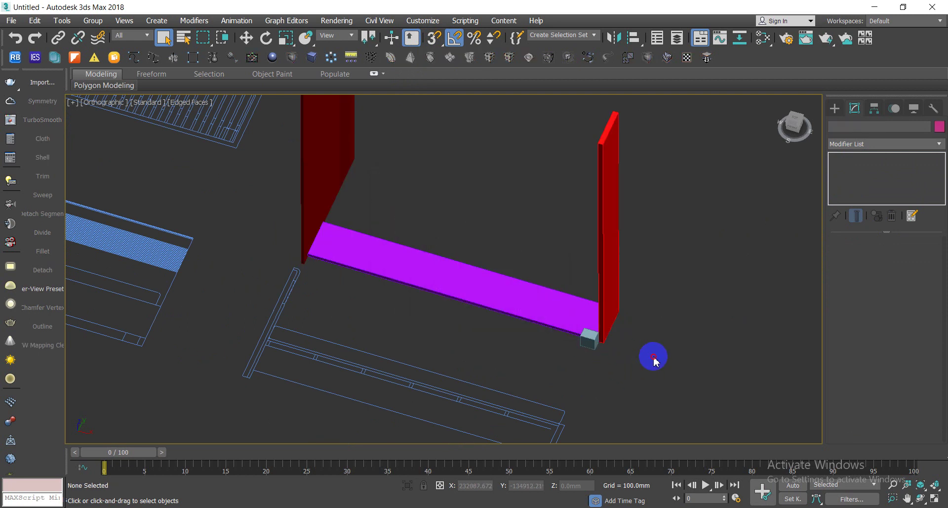
- Rotate the four selected pieces 90° upright and orbit to inspect the frame
drag(652, 360, 598, 304)
ctrl+drag(376, 190, 292, 159)
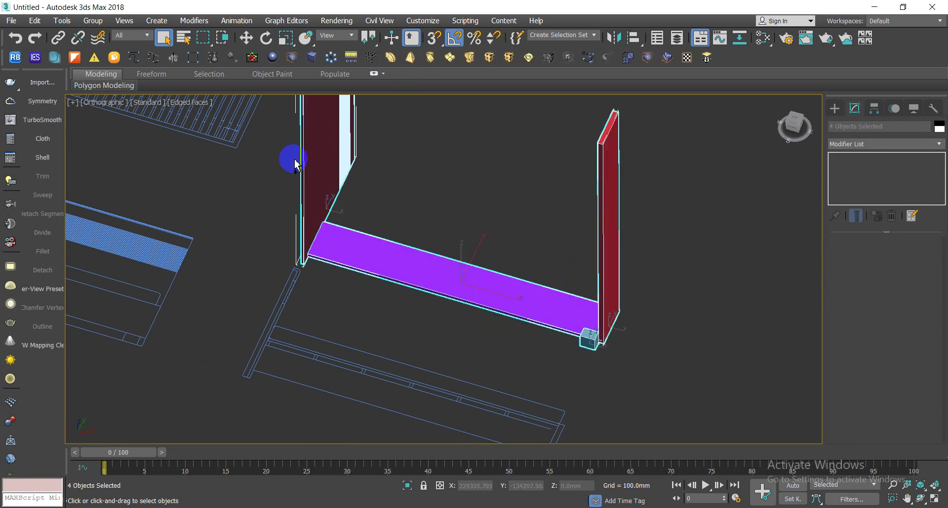
click(271, 43)
drag(492, 223, 486, 226)
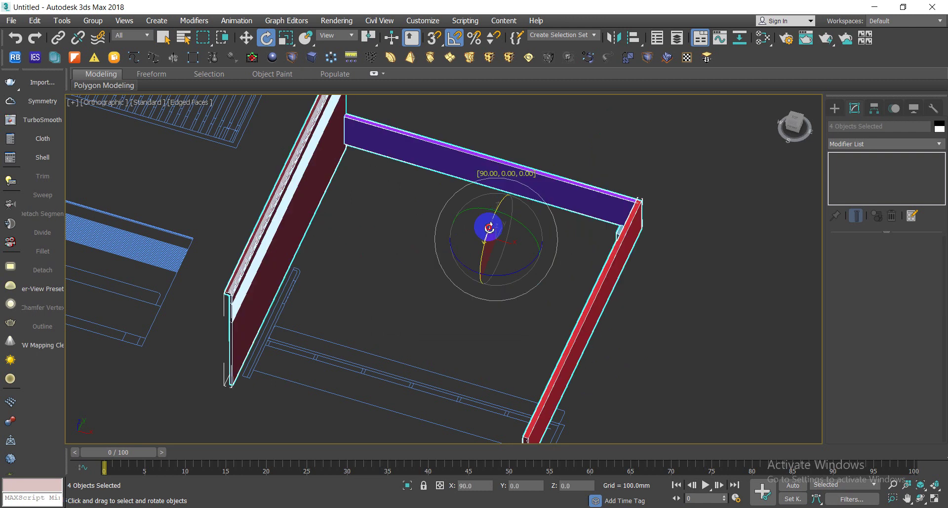
mouse_move(508, 292)
alt+middle_down()
mouse_move(599, 328)
mouse_move(603, 297)
mouse_move(572, 313)
alt+middle_up()
click(613, 335)
- In Top view, move the whole rotated frame to the right and recentre the view
key(t)
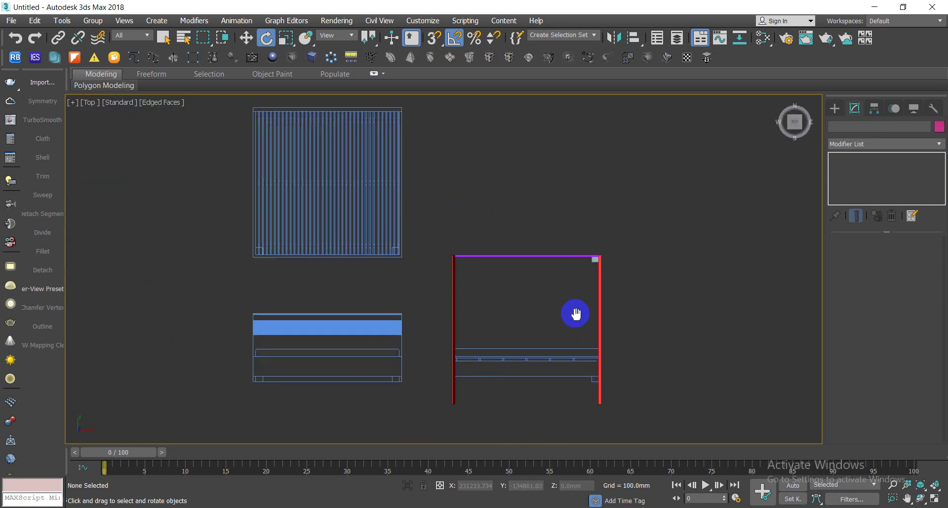
drag(620, 267, 411, 207)
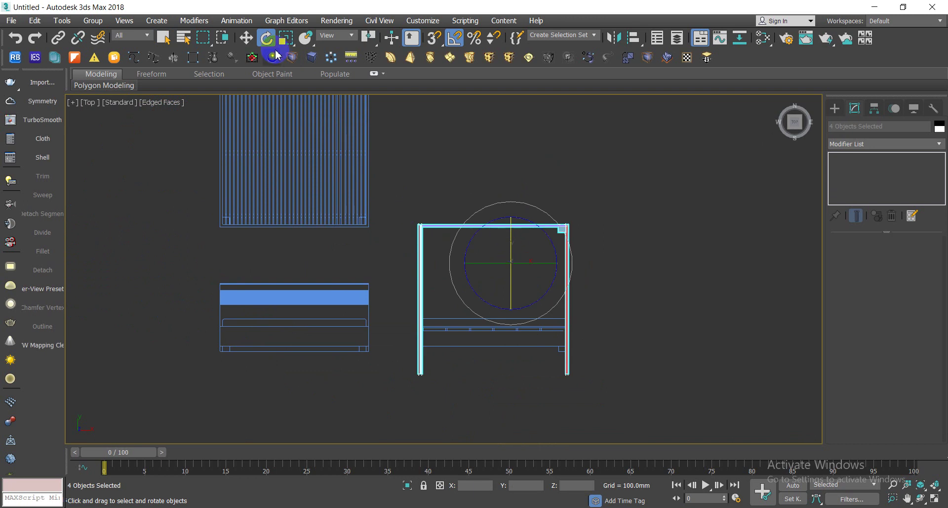
click(246, 37)
drag(528, 243, 709, 265)
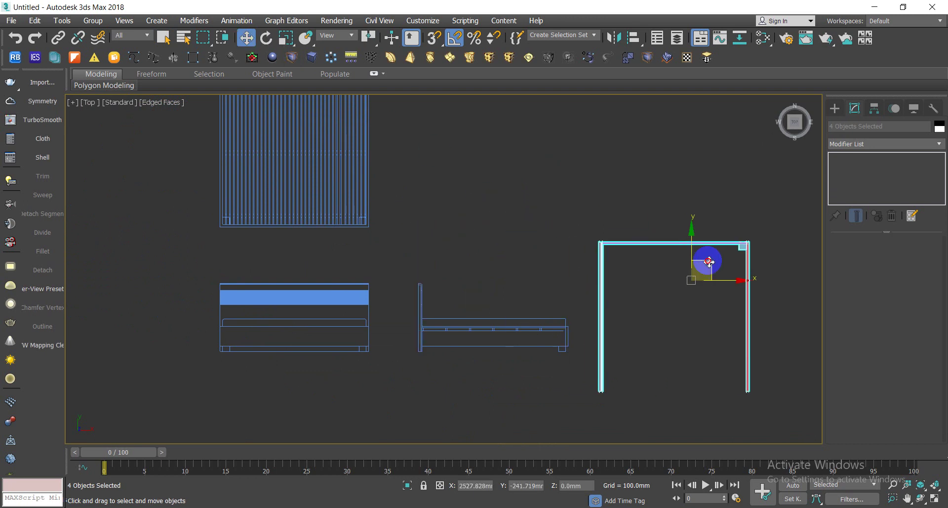
middle_drag(703, 286, 604, 313)
click(598, 271)
- Instance the purple top bar down to the open side and snap its end to the red rail's corner
click(568, 216)
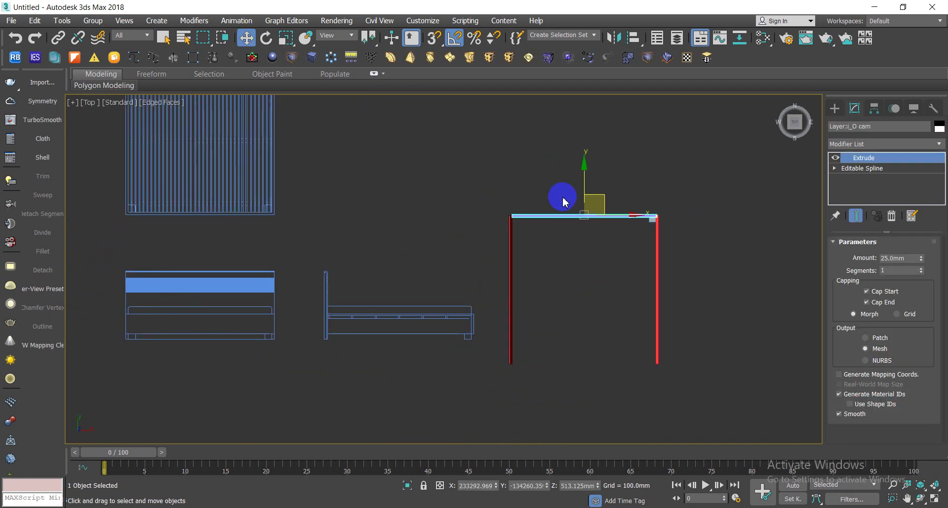
mouse_move(584, 170)
mouse_down()
mouse_move(587, 352)
mouse_move(584, 335)
mouse_up()
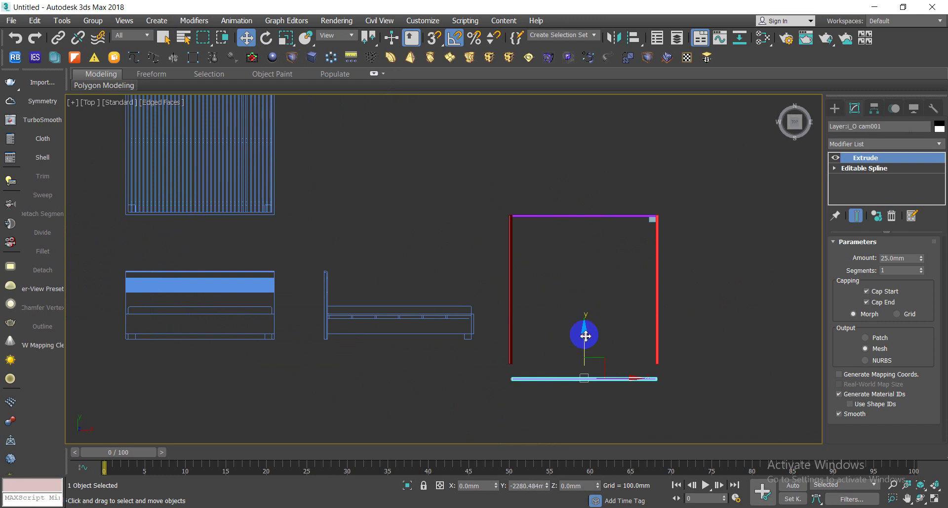
click(427, 235)
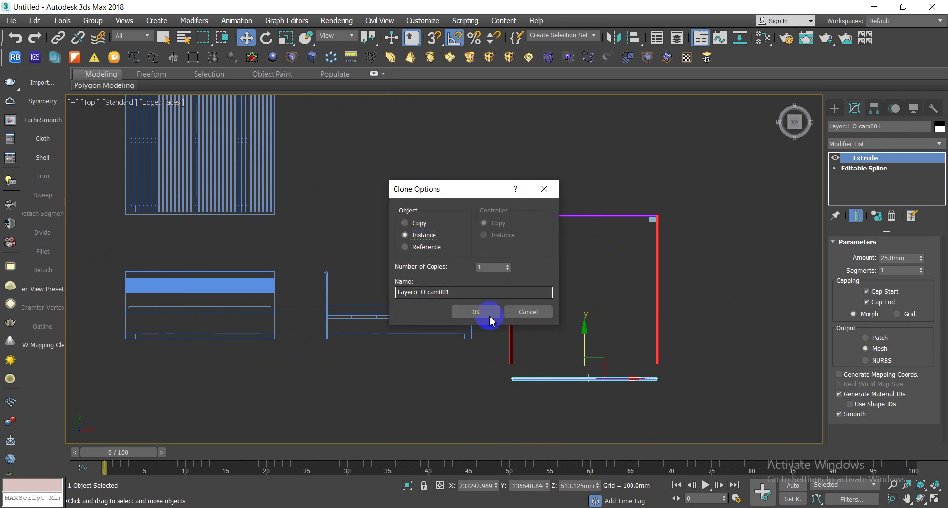
click(476, 311)
scroll(649, 374, up, 5)
scroll(648, 374, up, 1)
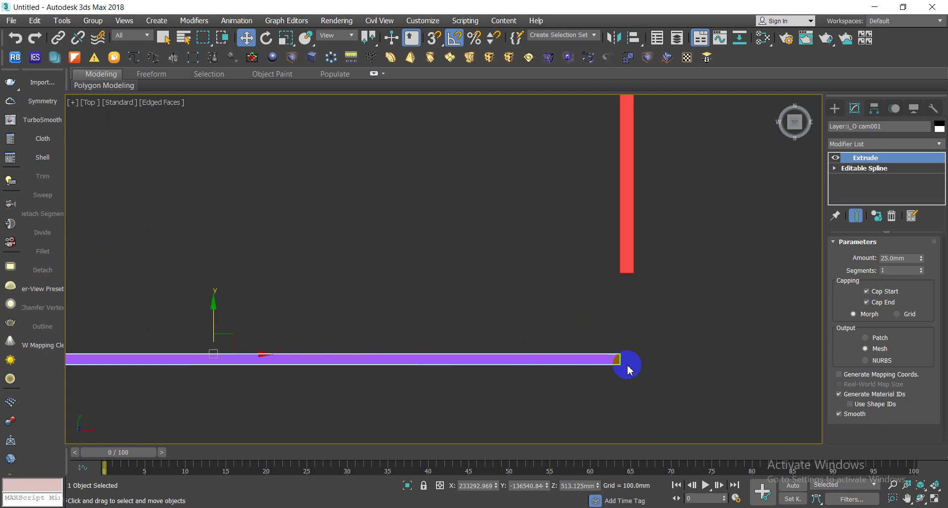
key(F3)
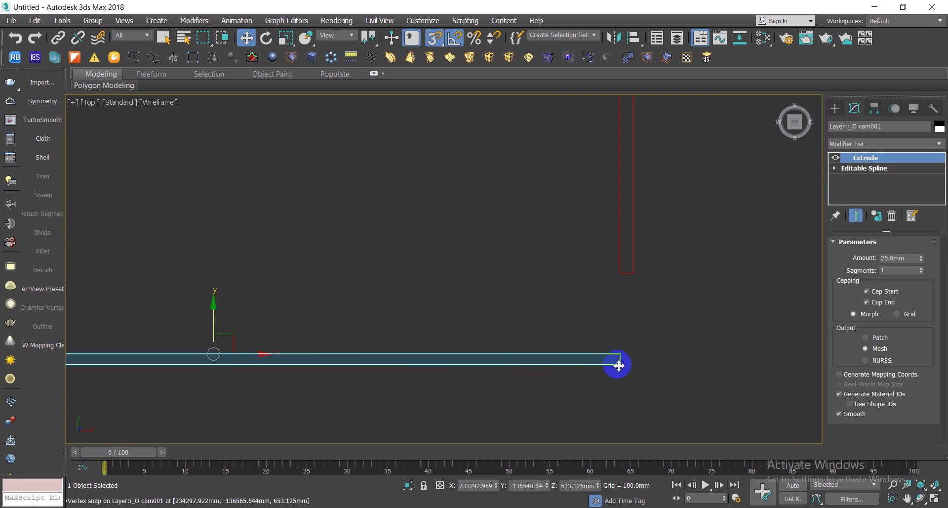
drag(619, 365, 620, 272)
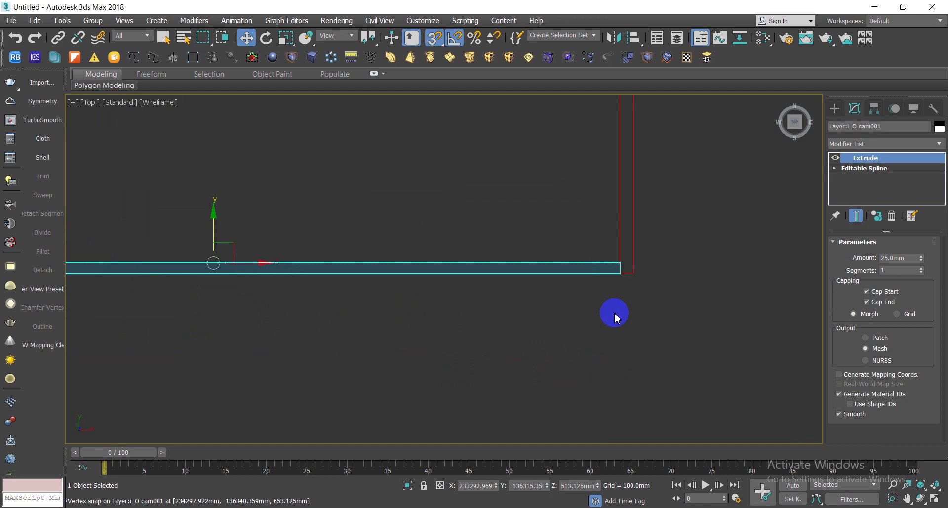
key(F3)
scroll(611, 313, down, 5)
mouse_move(608, 328)
alt+middle_down()
mouse_move(574, 283)
mouse_move(580, 273)
alt+middle_up()
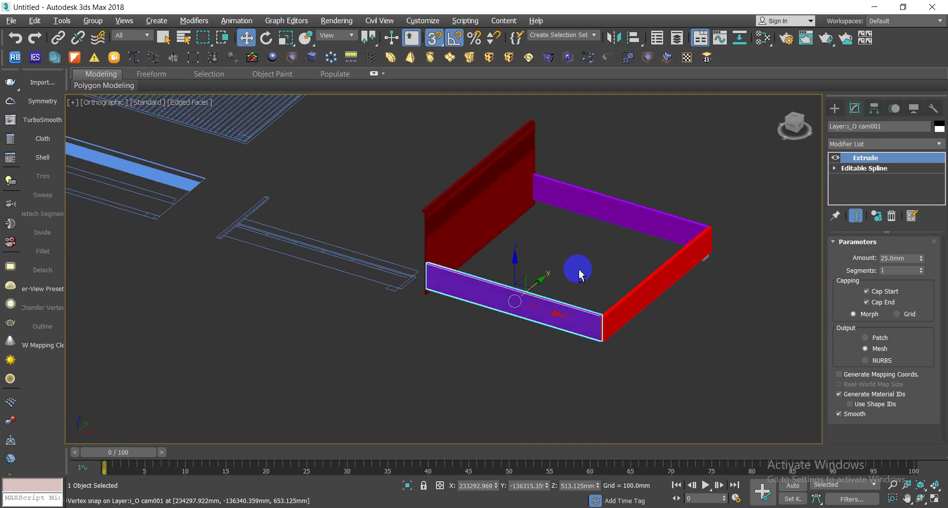
scroll(720, 275, up, 4)
- With snapping off, instance-copy the small leg block along the rail to the front corner
scroll(683, 222, up, 4)
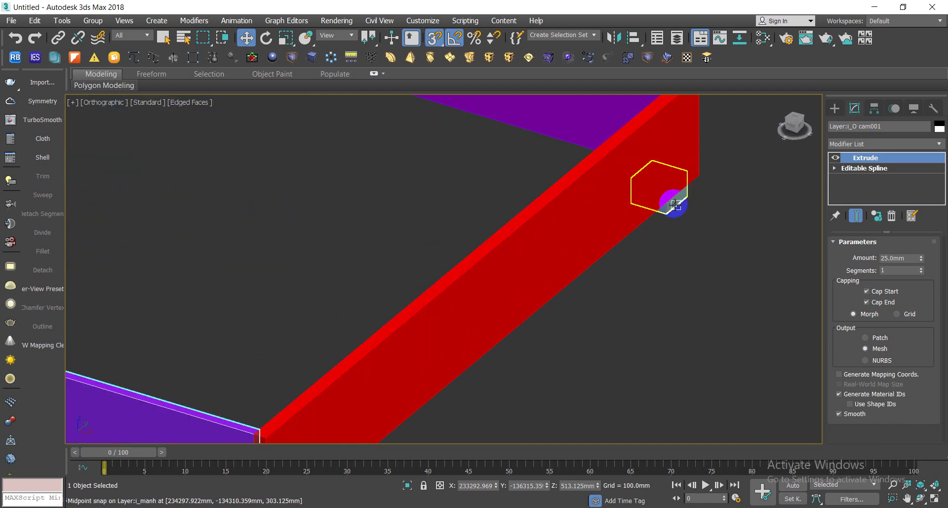
click(675, 205)
scroll(690, 206, down, 4)
key(s)
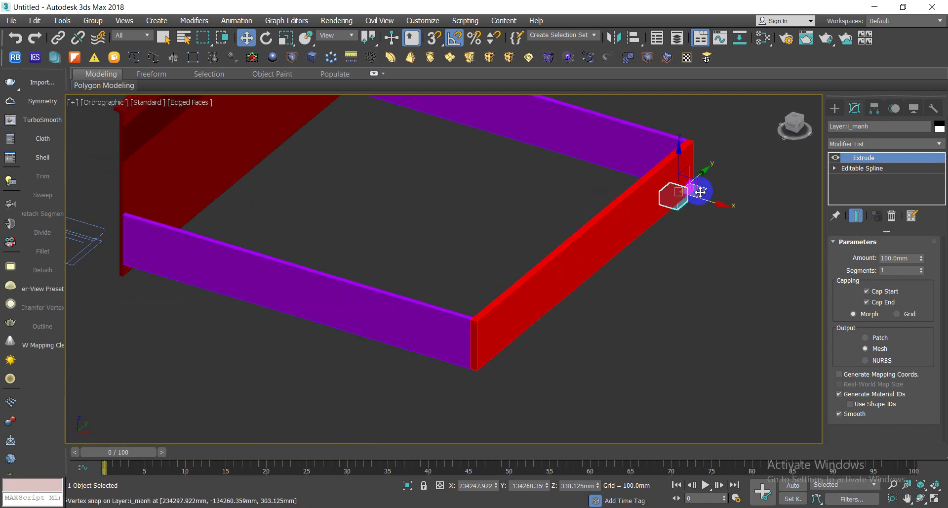
shift+drag(704, 176, 553, 343)
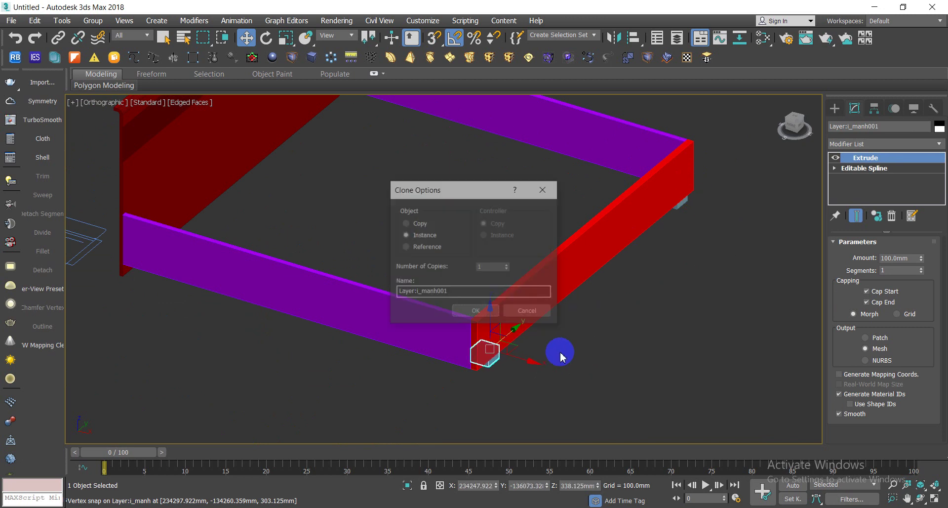
click(476, 311)
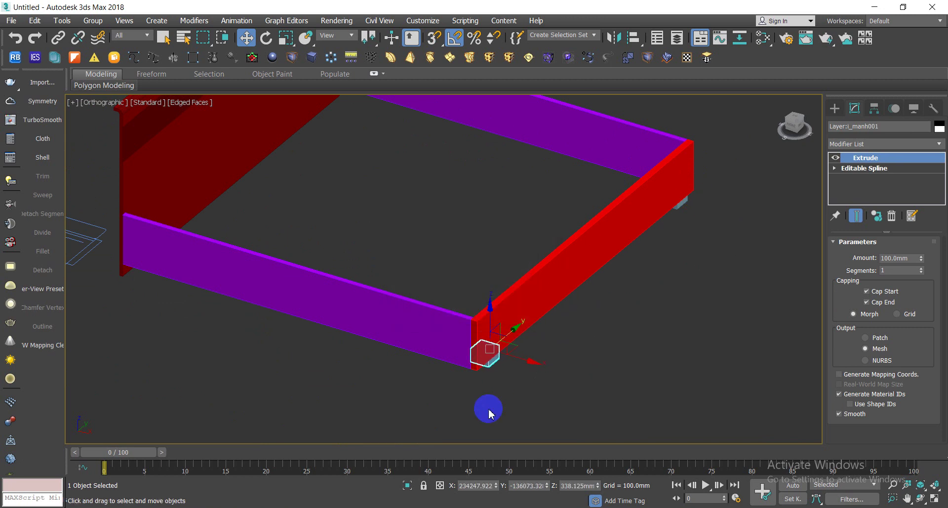
- In Top wireframe view with snaps on, snap the leg copy into the frame's corner
key(t)
key(F3)
key(z)
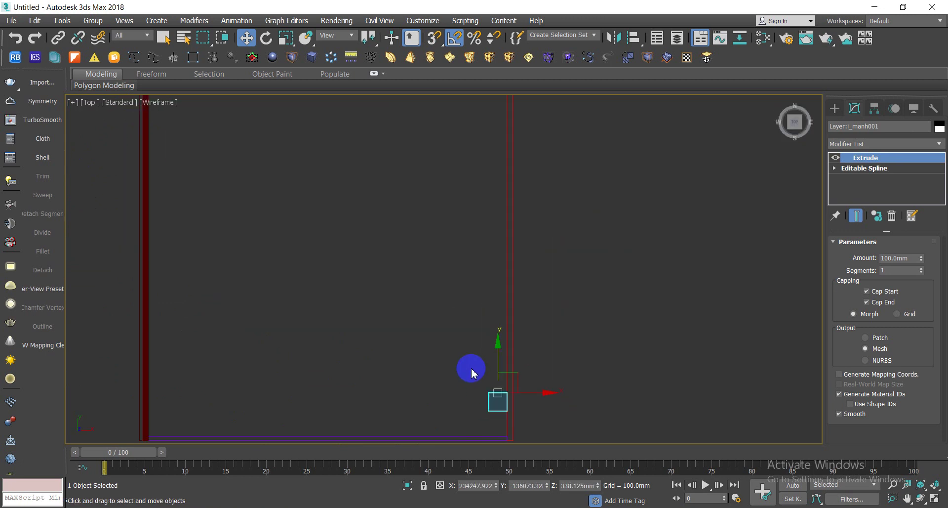
key(s)
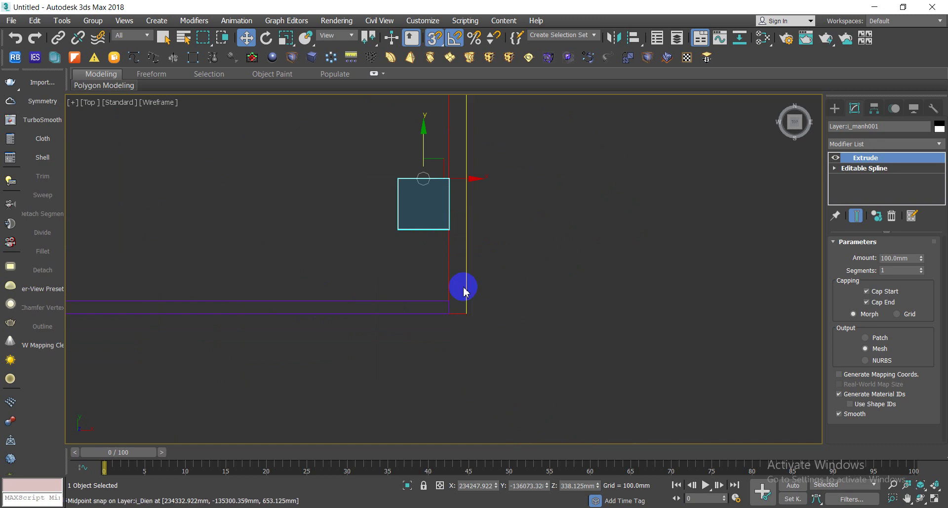
drag(401, 227, 457, 308)
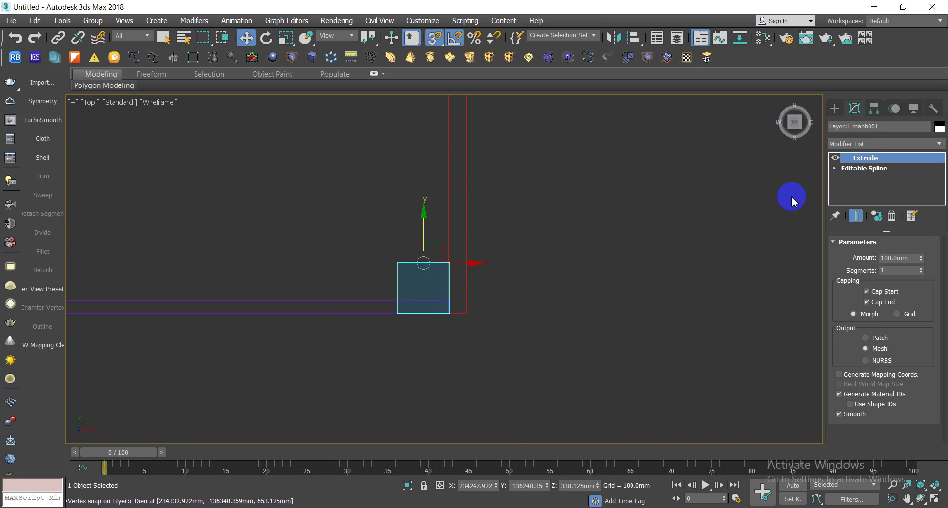
click(571, 275)
mouse_move(572, 275)
alt+middle_down()
mouse_move(508, 311)
mouse_move(370, 318)
alt+middle_up()
scroll(479, 332, up, 3)
scroll(479, 332, down, 2)
scroll(514, 322, down, 3)
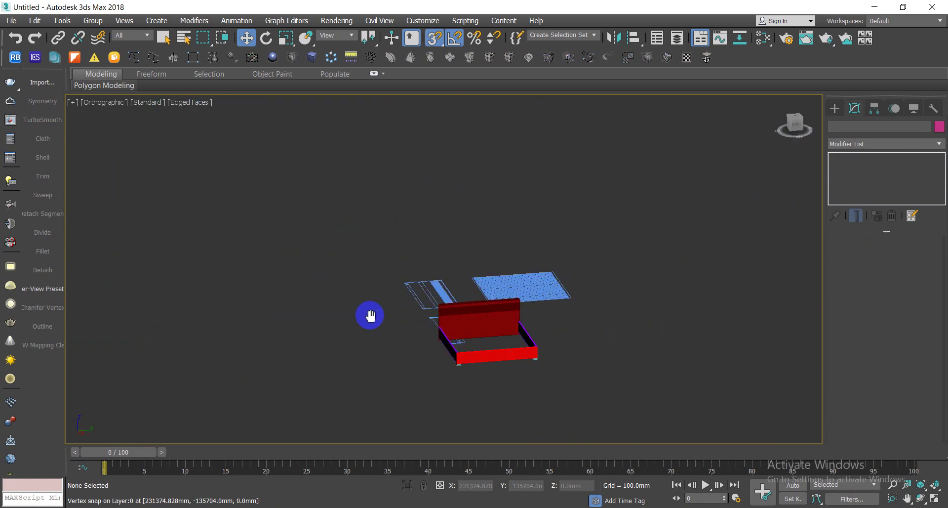
- Clone the extruded headboard piece to a new spot and reselect the copy
scroll(371, 317, up, 2)
scroll(507, 316, up, 2)
click(505, 325)
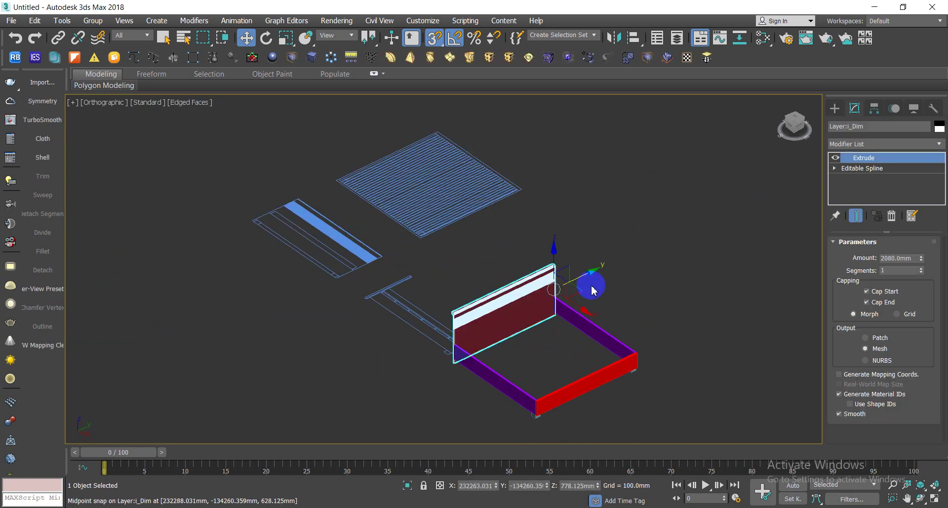
shift+drag(588, 279, 354, 394)
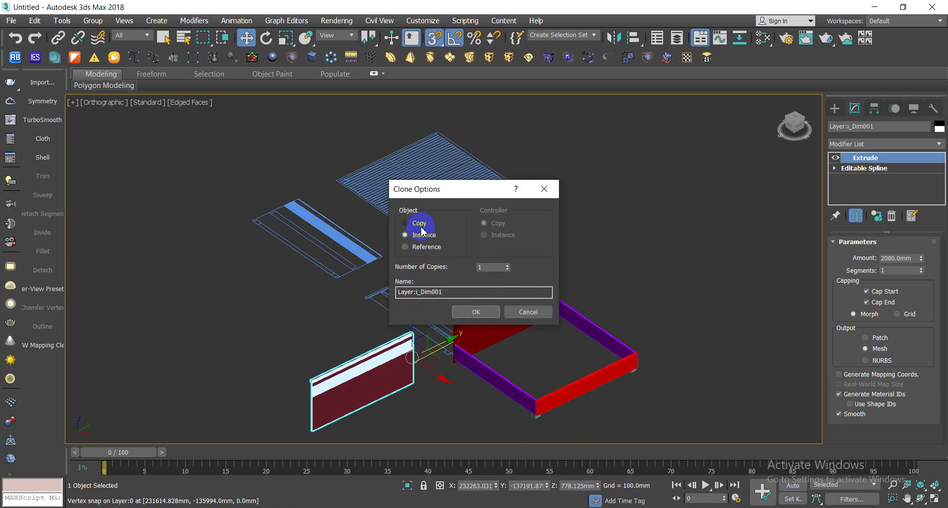
click(476, 311)
text(1235)
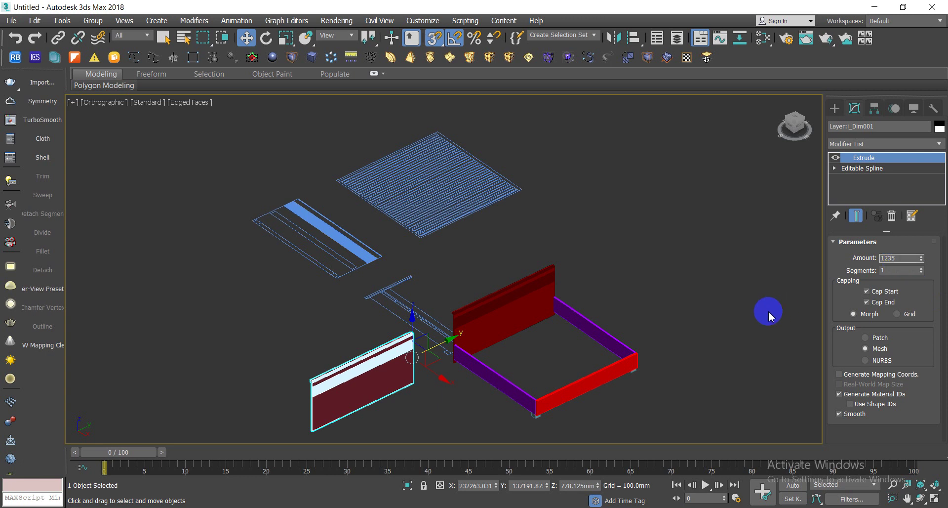
click(769, 316)
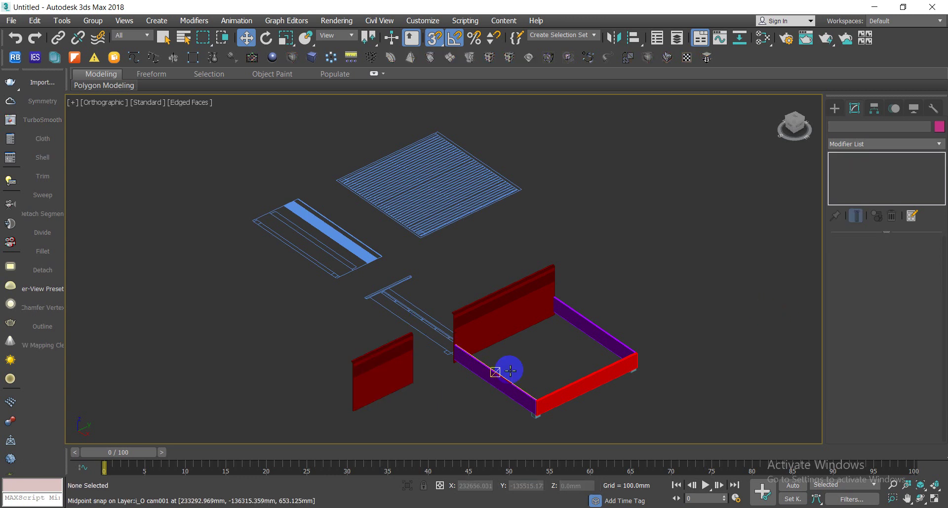
click(406, 364)
- In Top view, move the copied piece up against the wall corner
key(t)
scroll(410, 366, down, 3)
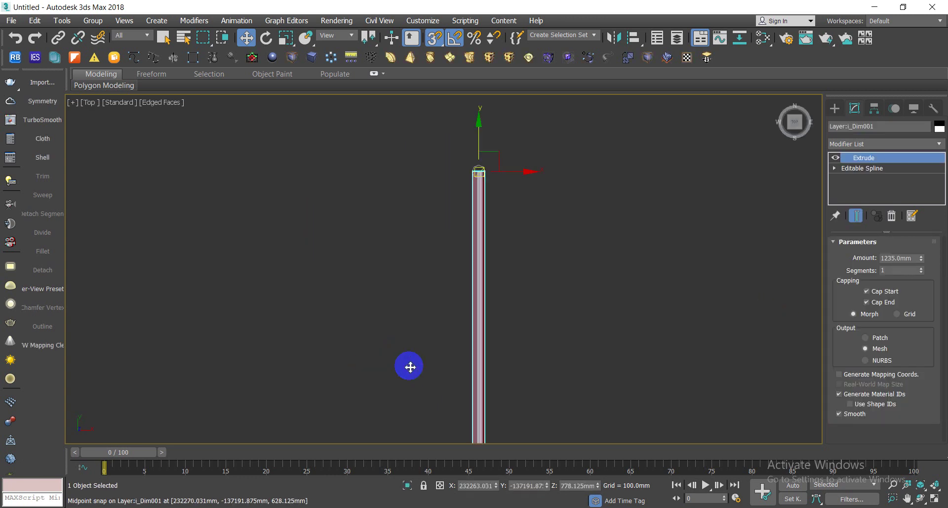
scroll(432, 290, down, 3)
scroll(452, 306, up, 3)
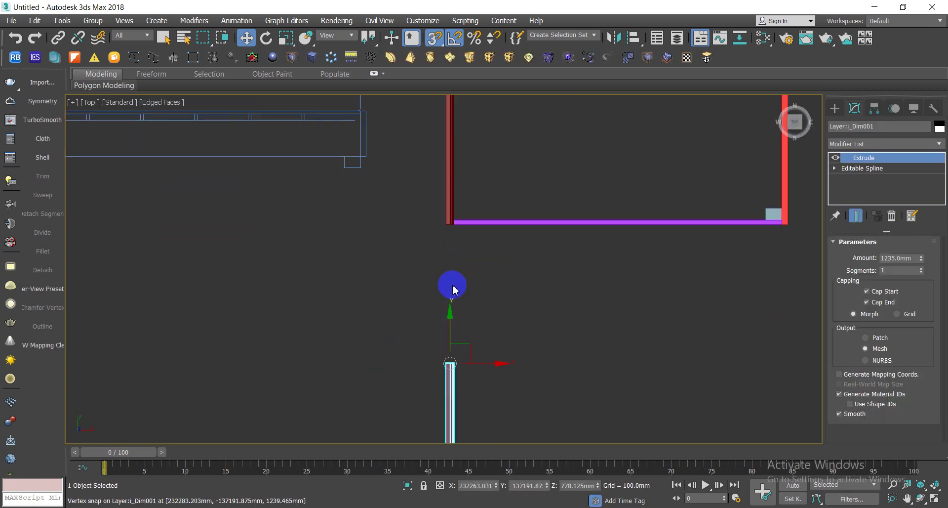
scroll(451, 283, up, 2)
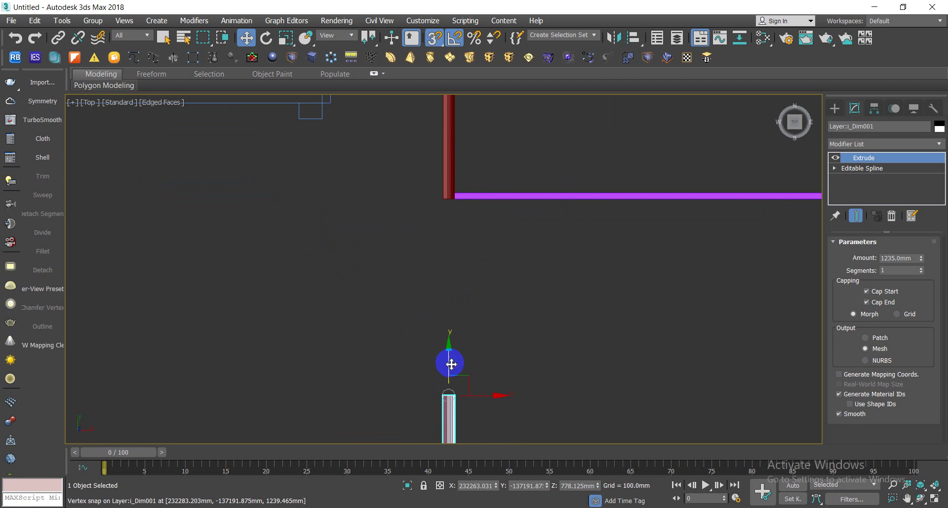
mouse_move(446, 394)
mouse_down()
mouse_move(437, 254)
mouse_move(447, 205)
mouse_up()
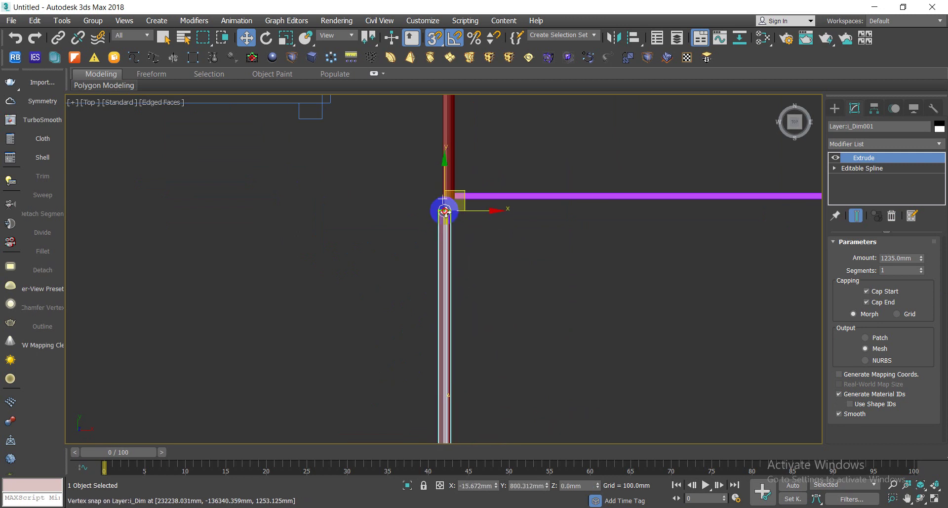
scroll(447, 205, up, 2)
scroll(455, 184, up, 2)
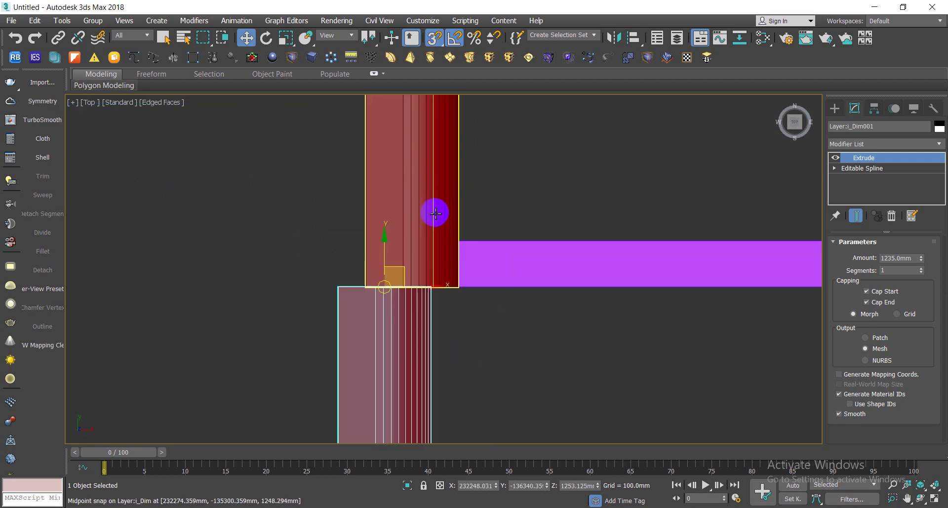
scroll(435, 213, down, 3)
scroll(433, 216, down, 2)
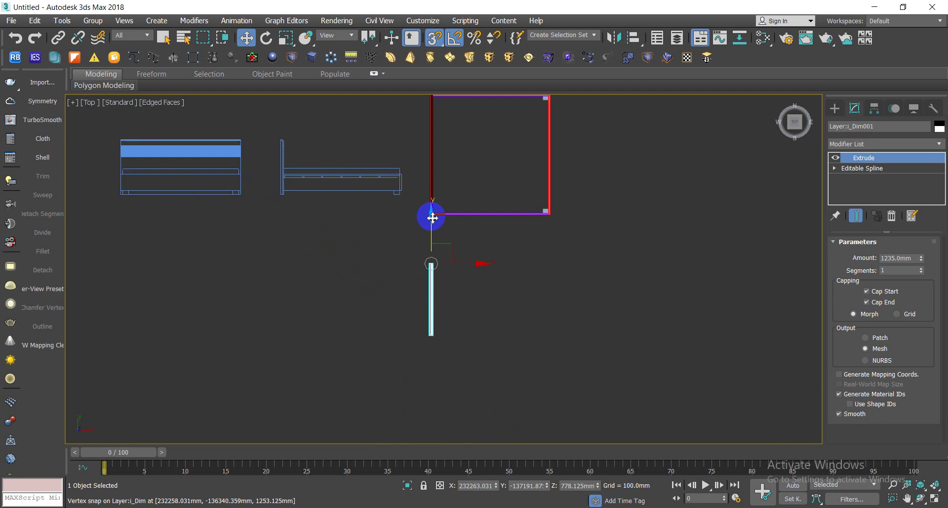
drag(451, 263, 454, 206)
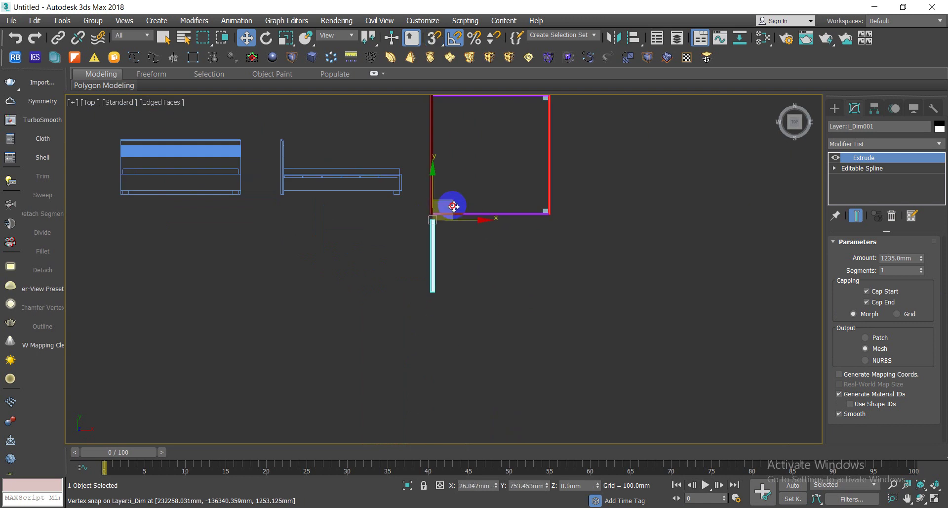
- Snap the piece's corner onto the vertex where the red upright meets the purple rail
scroll(426, 210, up, 5)
middle_drag(597, 285, 540, 296)
scroll(540, 296, up, 2)
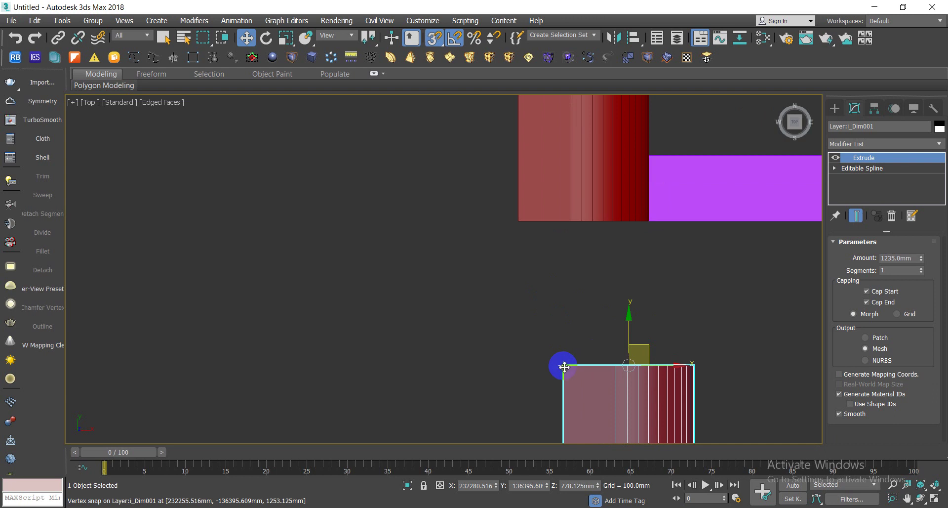
drag(565, 367, 518, 231)
scroll(519, 226, down, 3)
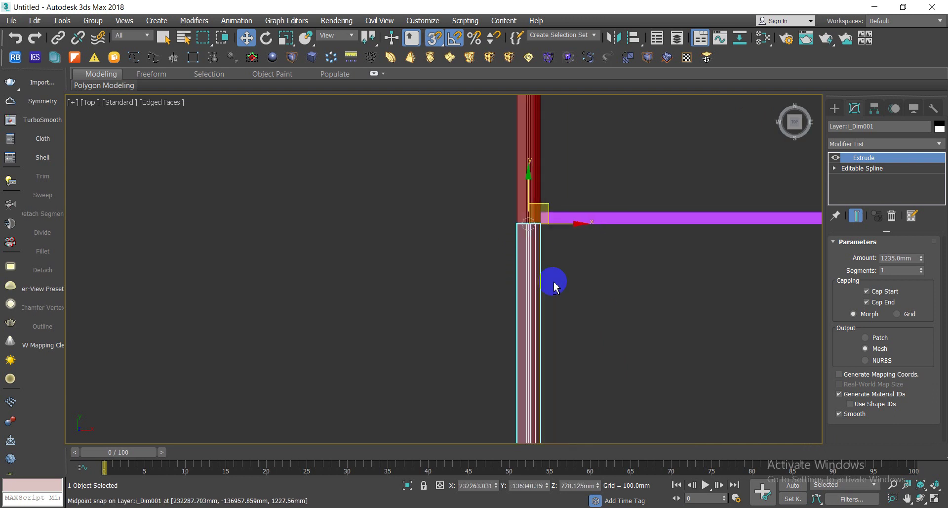
mouse_move(553, 282)
alt+middle_down()
mouse_move(493, 237)
mouse_move(476, 210)
mouse_move(560, 275)
mouse_move(529, 271)
mouse_move(577, 279)
alt+middle_up()
- Instance-copy the 1235 mm piece upward along Y as Layer:i_Dim002, then deselect
key(t)
scroll(576, 275, down, 3)
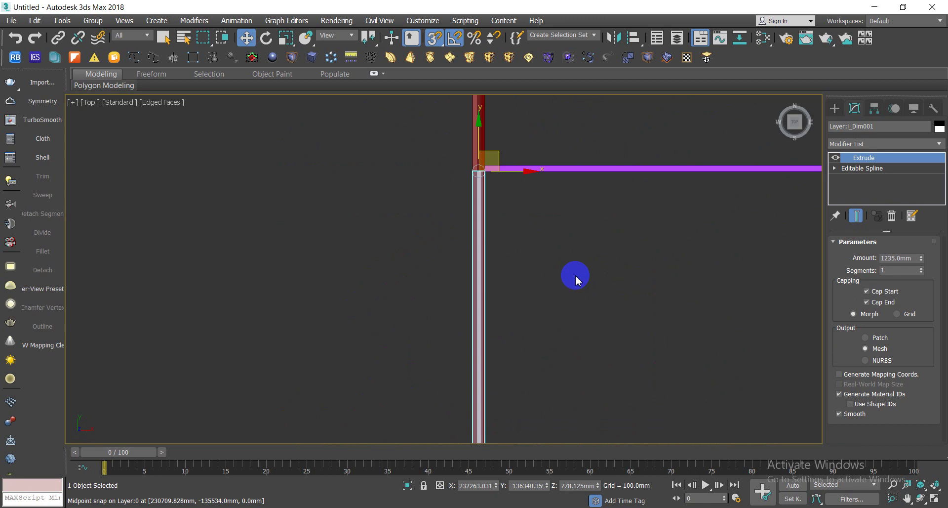
scroll(499, 254, down, 3)
middle_drag(499, 254, 520, 272)
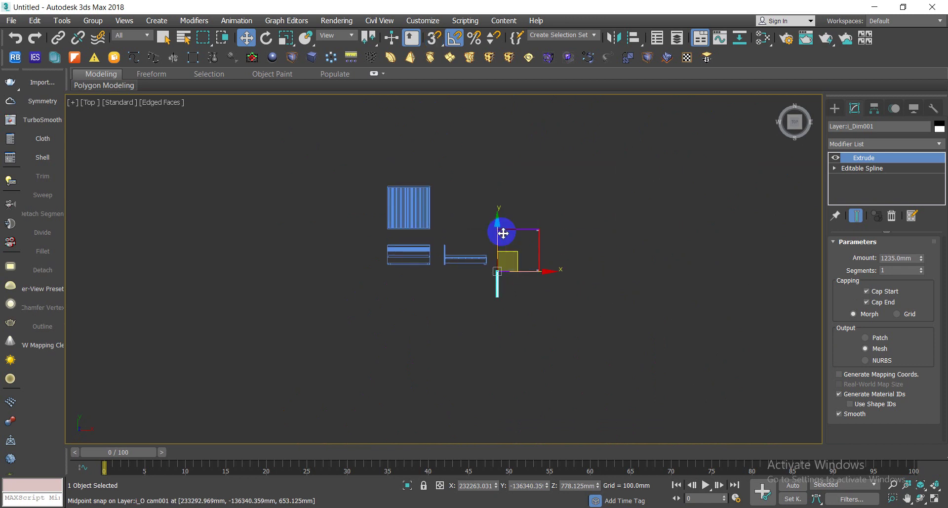
shift+drag(503, 234, 499, 155)
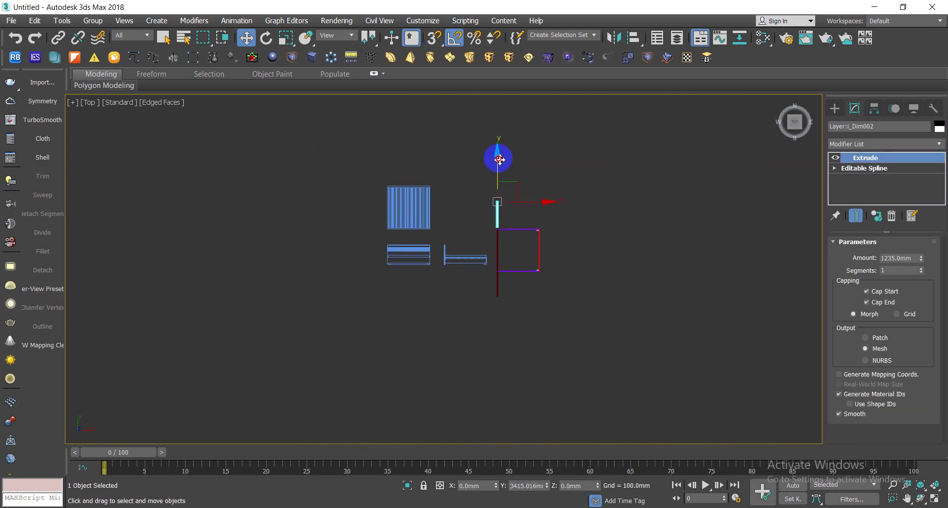
click(473, 269)
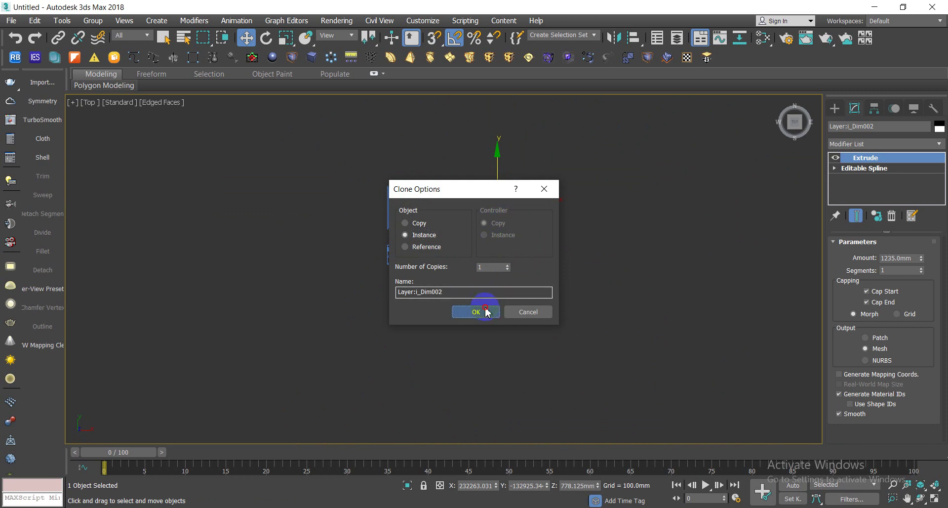
click(476, 311)
click(533, 223)
drag(481, 211, 472, 200)
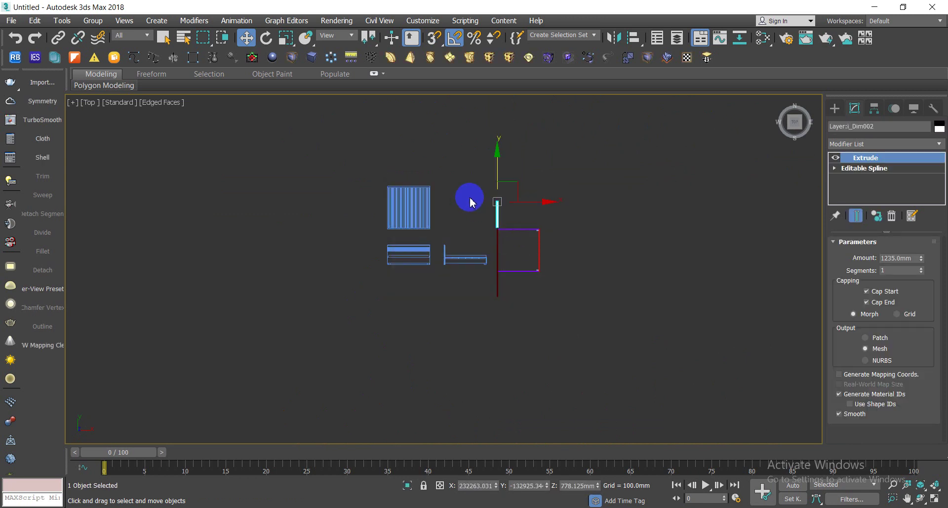
click(483, 231)
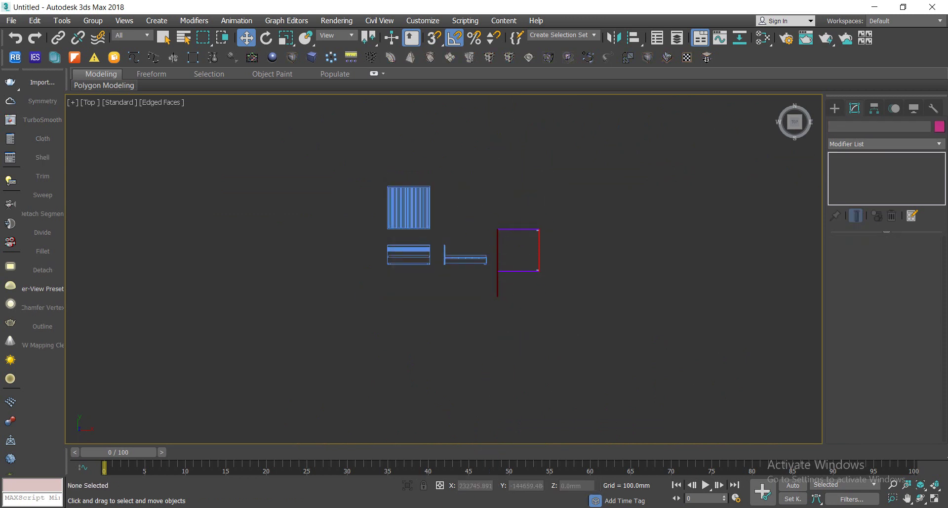
- Switch to AutoCAD's giuong.dwg and zoom toward the bed section
key(alt+Tab)
scroll(614, 328, down, 2)
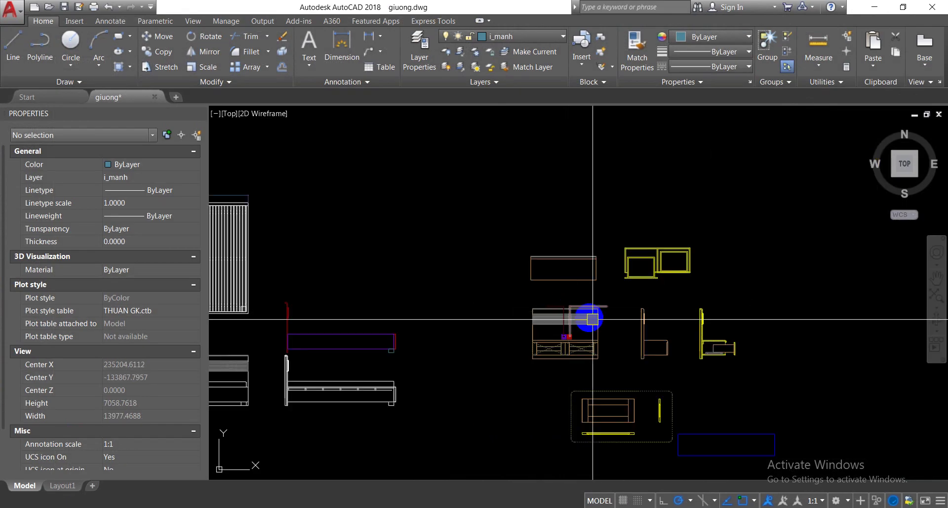
scroll(614, 329, down, 2)
scroll(581, 342, up, 2)
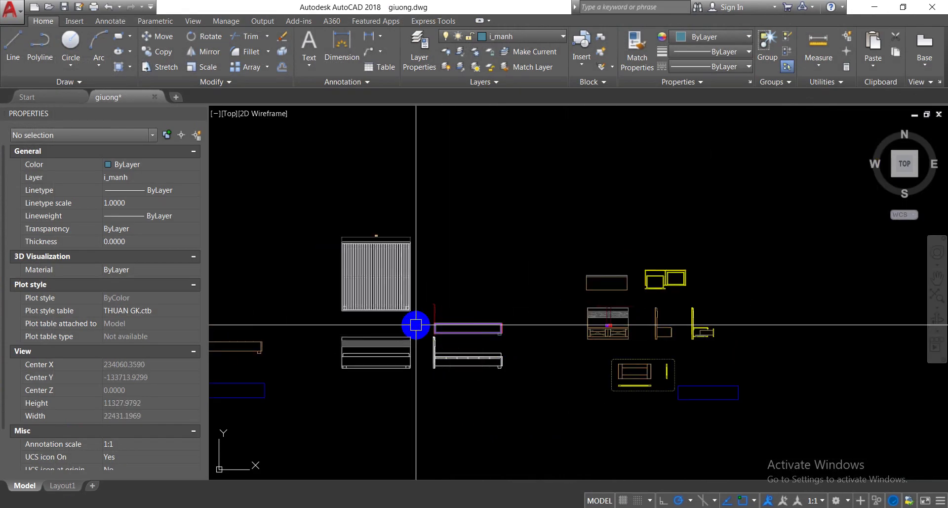
scroll(580, 360, up, 6)
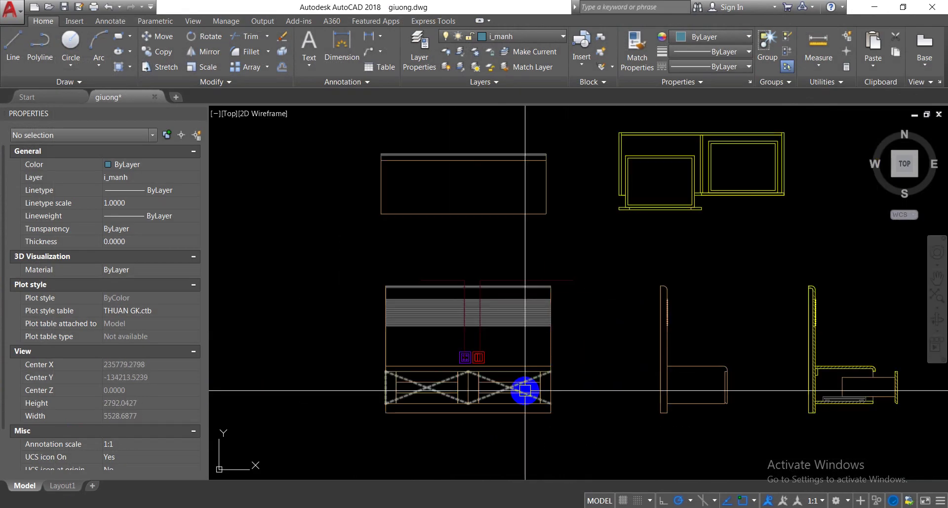
middle_drag(596, 363, 537, 316)
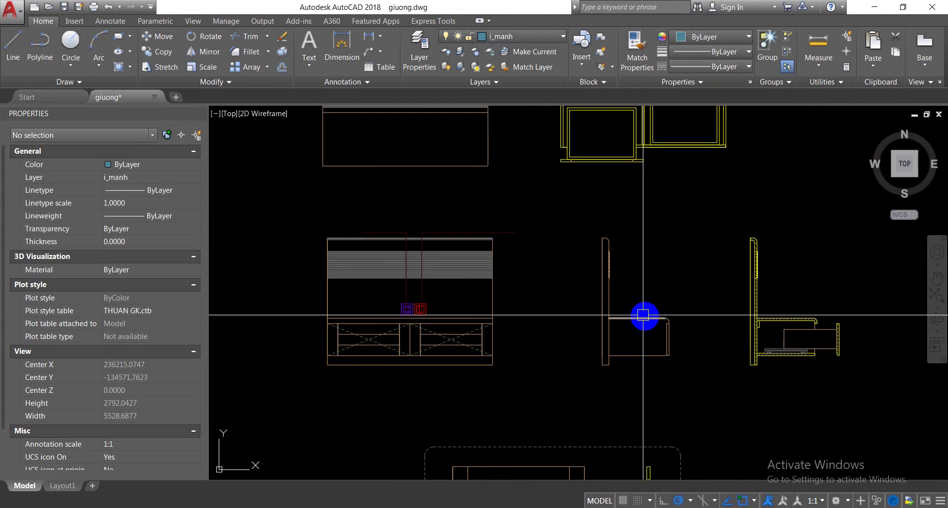
scroll(612, 250, down, 4)
scroll(709, 258, down, 1)
scroll(701, 290, up, 6)
- Pan to the chair side sections, briefly selecting and deselecting a vertical wall line
middle_drag(700, 290, 688, 306)
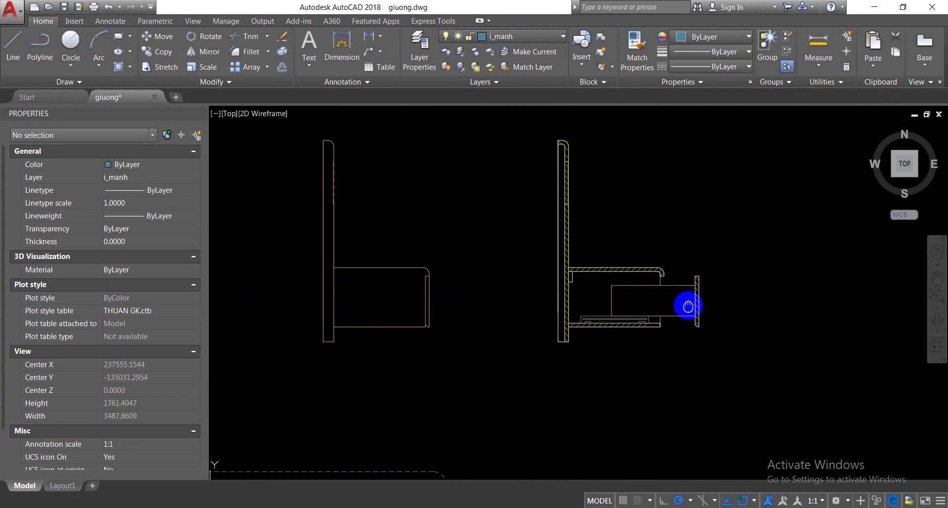
scroll(688, 307, up, 6)
scroll(699, 286, down, 6)
scroll(699, 290, up, 8)
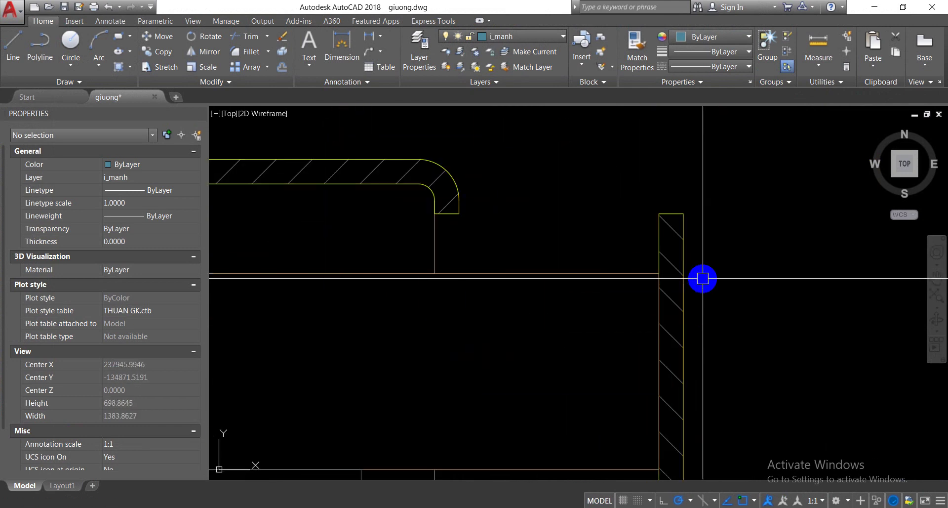
click(683, 250)
key(Escape)
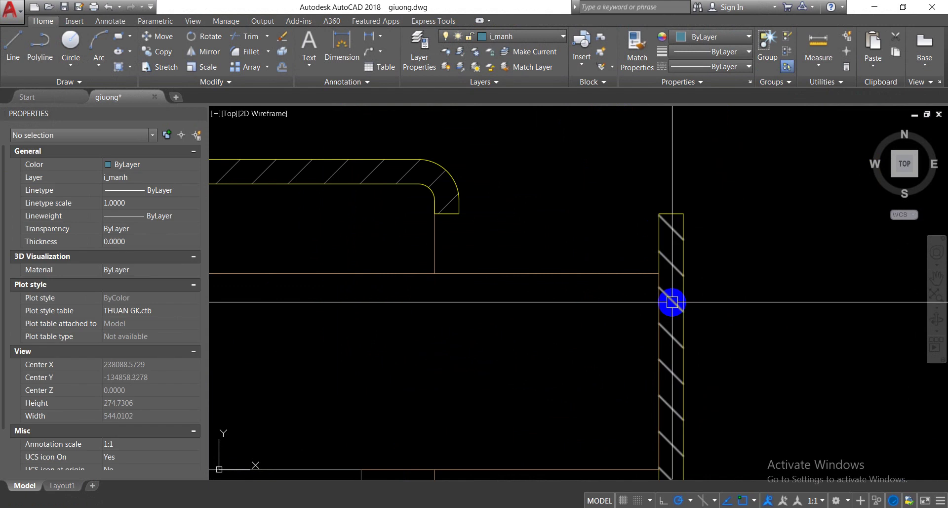
scroll(516, 282, down, 4)
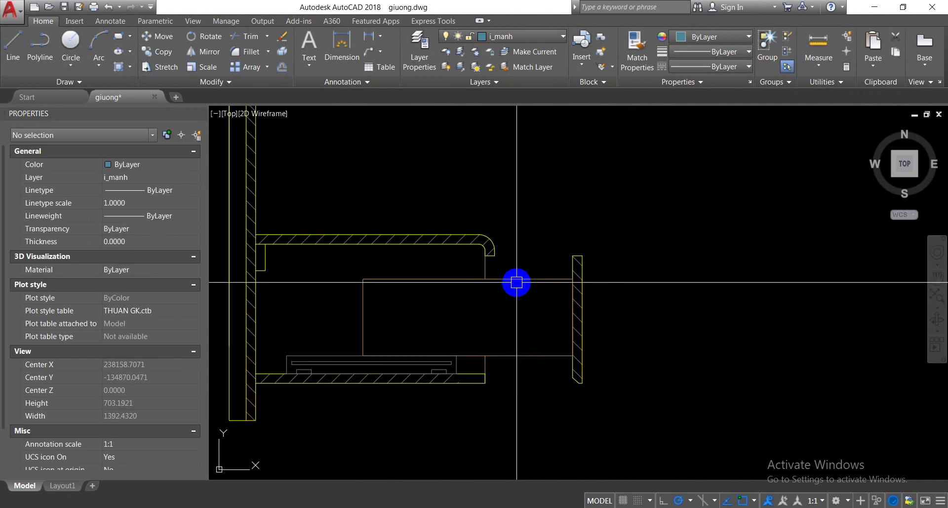
scroll(408, 387, down, 1)
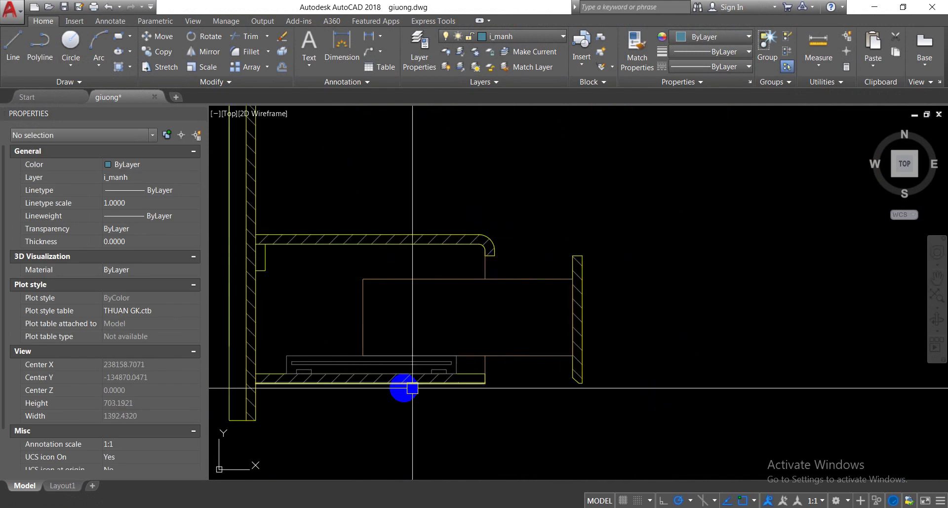
scroll(544, 383, down, 4)
scroll(546, 375, down, 3)
- Recentre on the section views and zoom in and out to inspect the bed and chair profiles
mouse_move(434, 376)
middle_down()
mouse_move(455, 290)
mouse_move(422, 317)
middle_up()
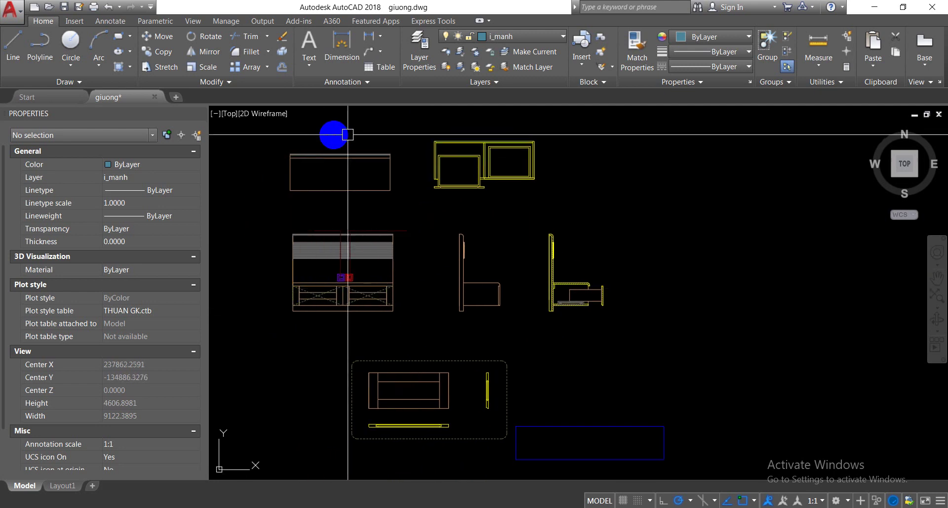
scroll(444, 142, up, 4)
scroll(471, 192, down, 4)
scroll(296, 181, up, 2)
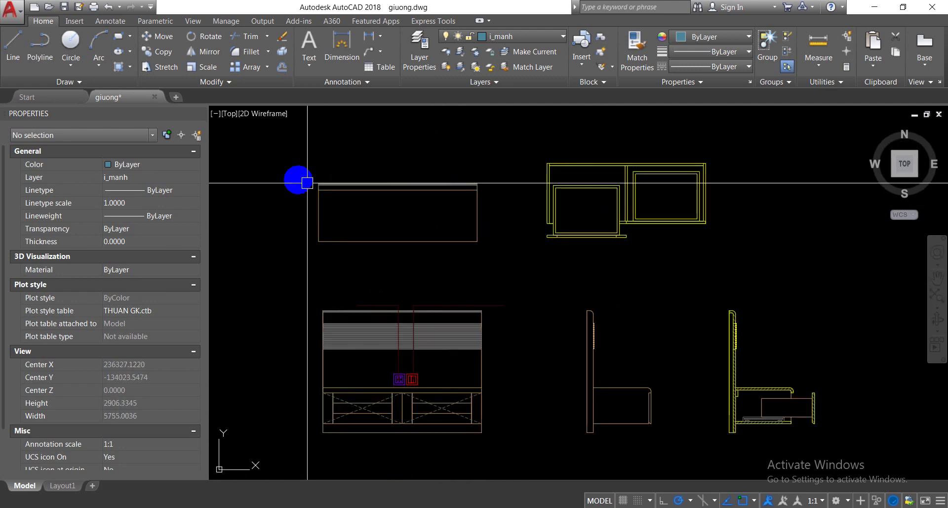
scroll(514, 255, down, 5)
scroll(629, 307, up, 1)
scroll(556, 302, up, 1)
scroll(479, 260, up, 3)
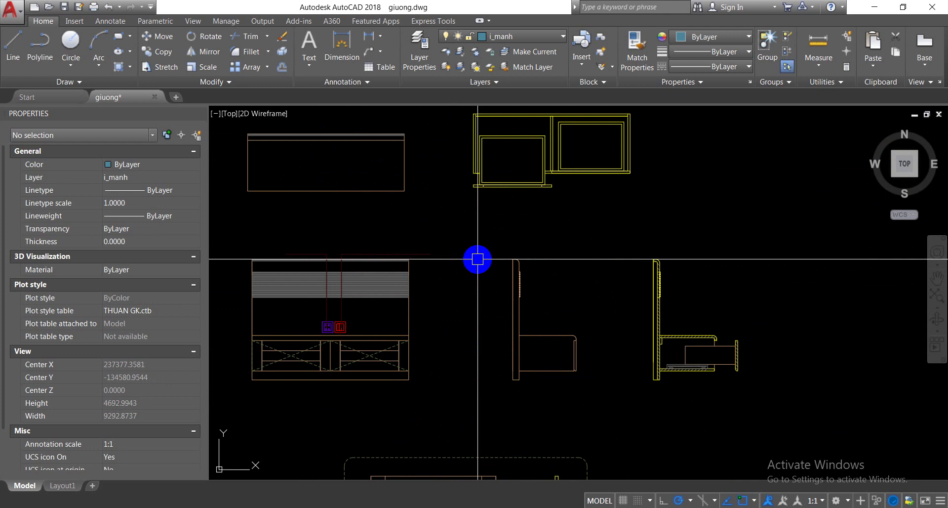
scroll(506, 271, up, 3)
scroll(533, 244, up, 2)
scroll(543, 336, down, 5)
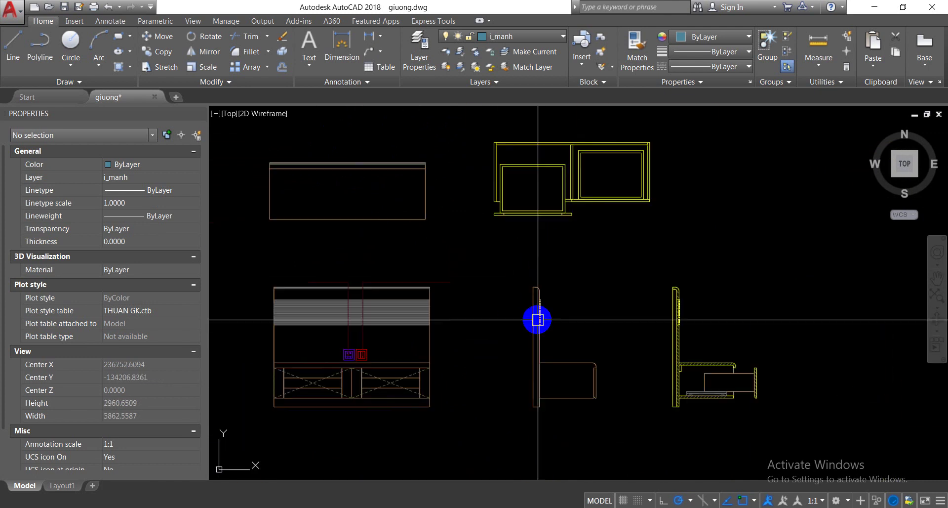
scroll(514, 321, up, 2)
scroll(454, 275, up, 2)
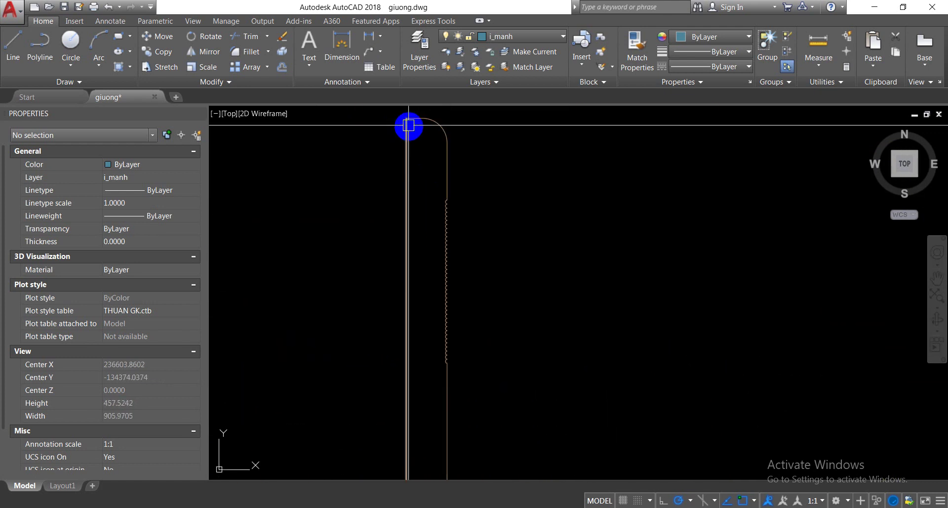
scroll(444, 232, down, 3)
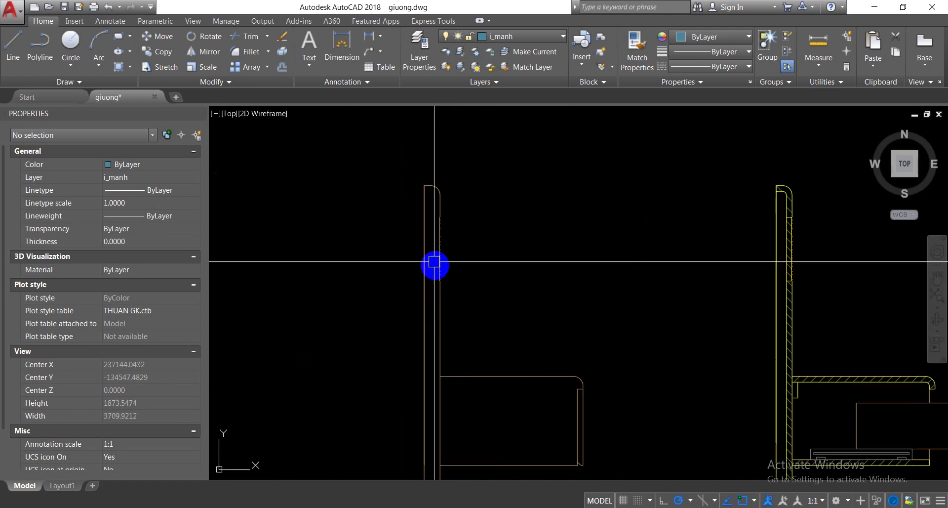
scroll(434, 257, up, 3)
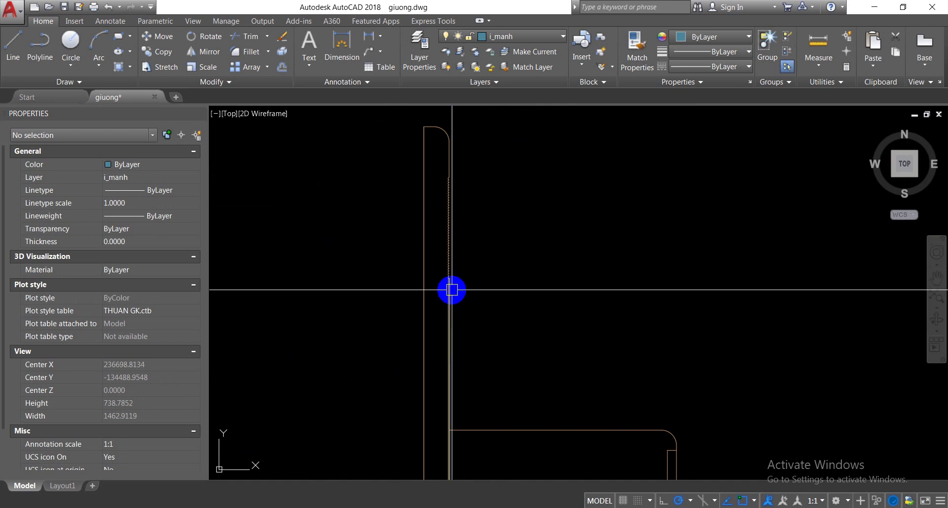
scroll(509, 286, down, 3)
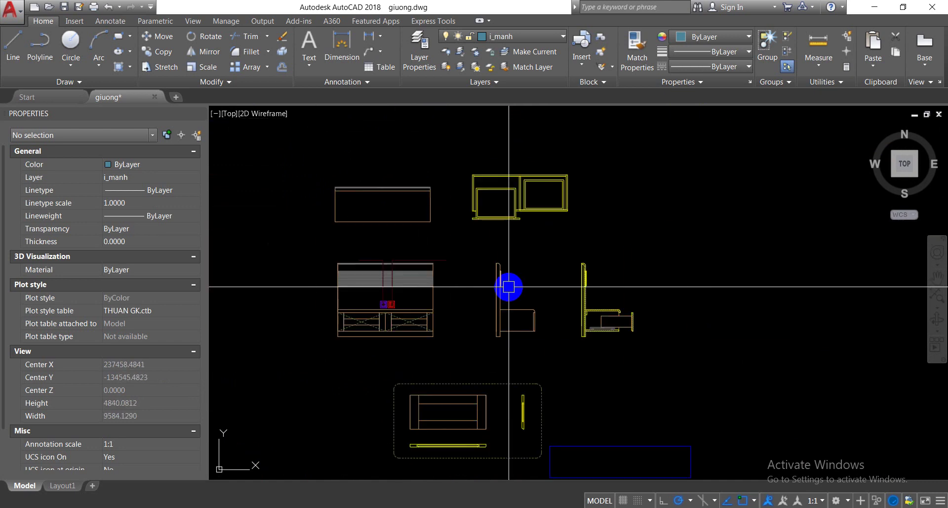
scroll(599, 258, up, 3)
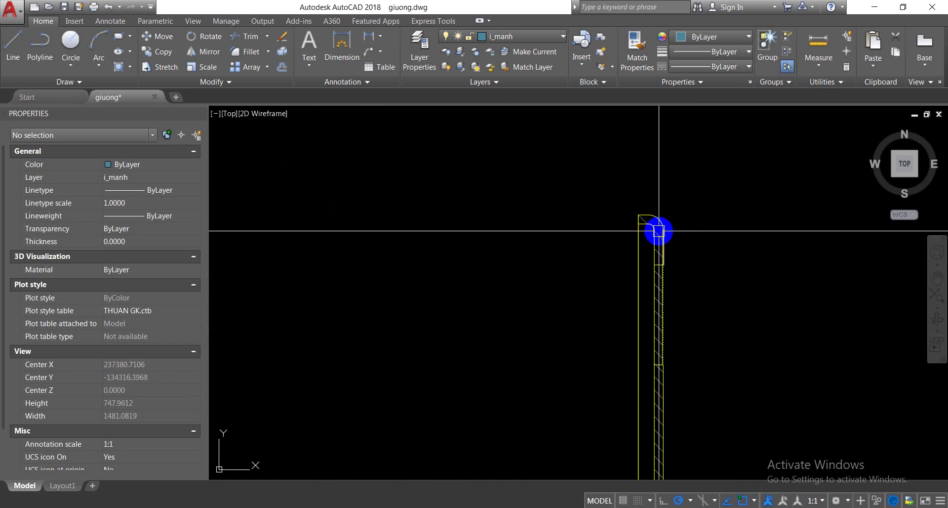
scroll(653, 244, down, 3)
scroll(575, 260, up, 3)
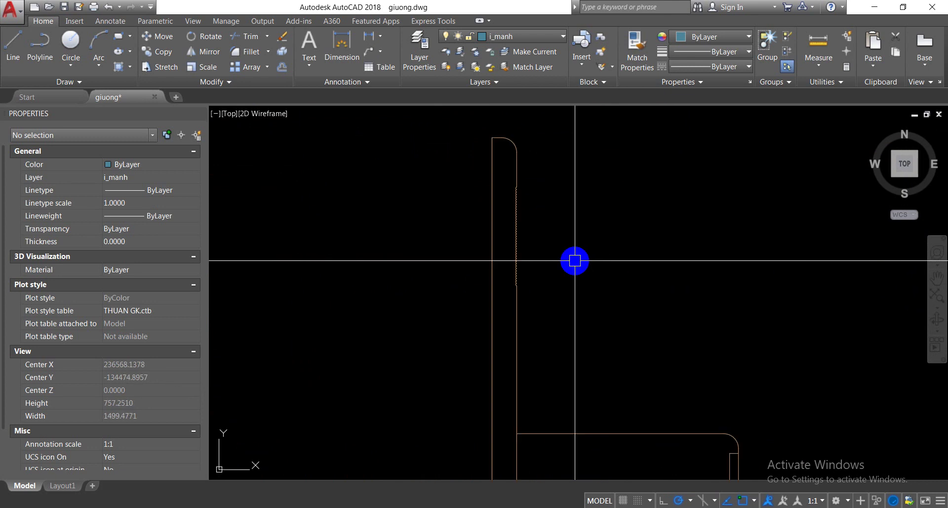
text(bo)
- Run boundary creation and dismiss the boundary error message
key(Return)
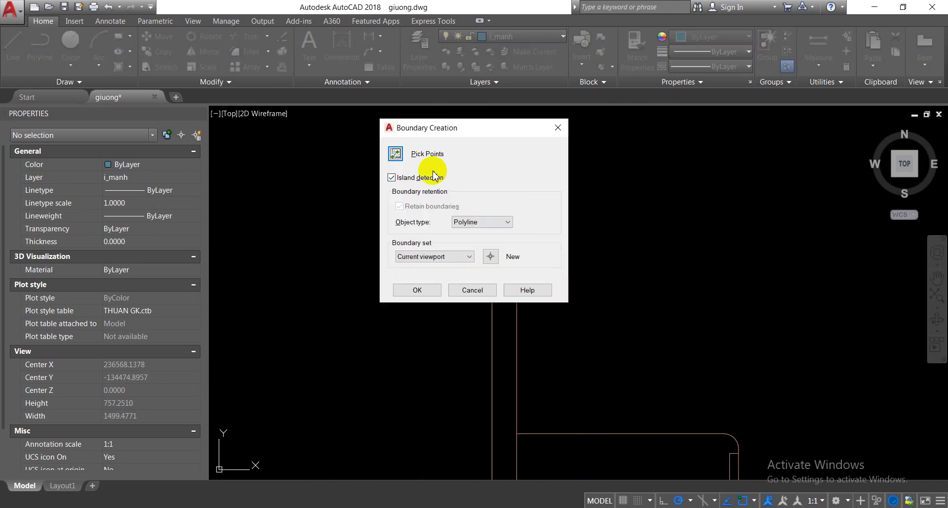
click(396, 154)
click(496, 281)
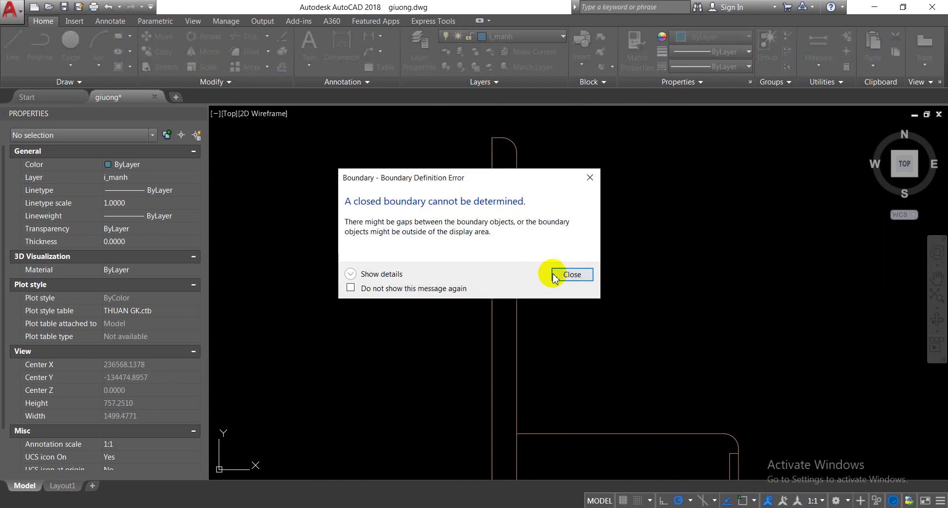
click(558, 333)
scroll(558, 266, down, 2)
scroll(558, 265, down, 2)
- Window-select the narrow vertical panel profile and copy it to the right
click(514, 233)
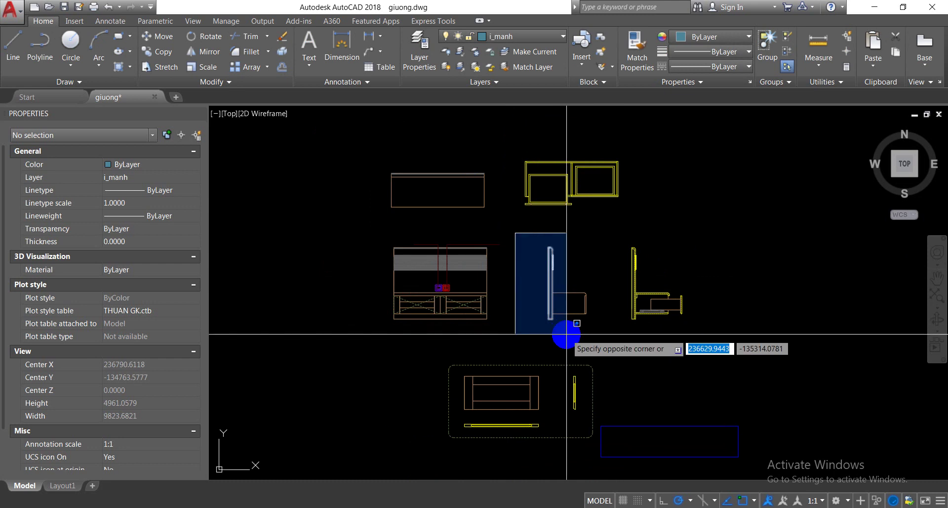
click(566, 335)
key(Return)
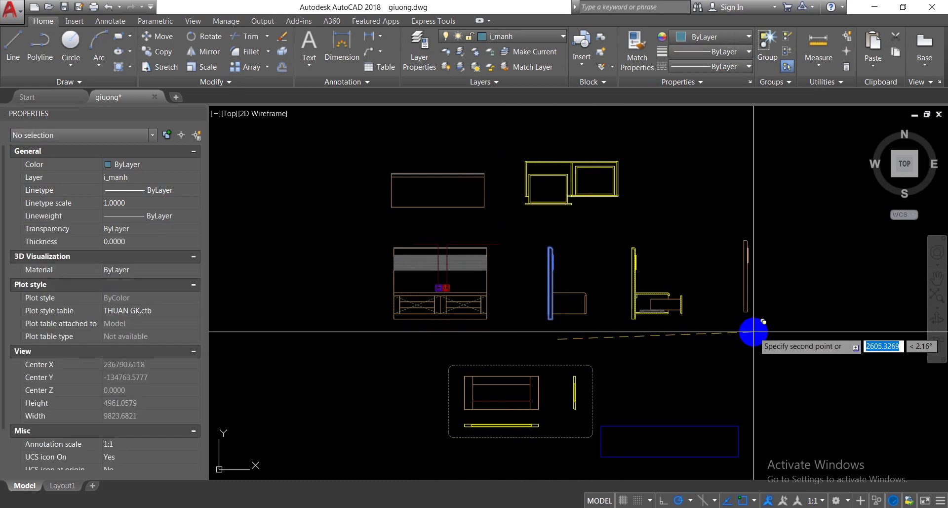
scroll(753, 304, up, 6)
- Run BO with Pick Points on the copied panel and zoom to inspect its gaps
text(bo)
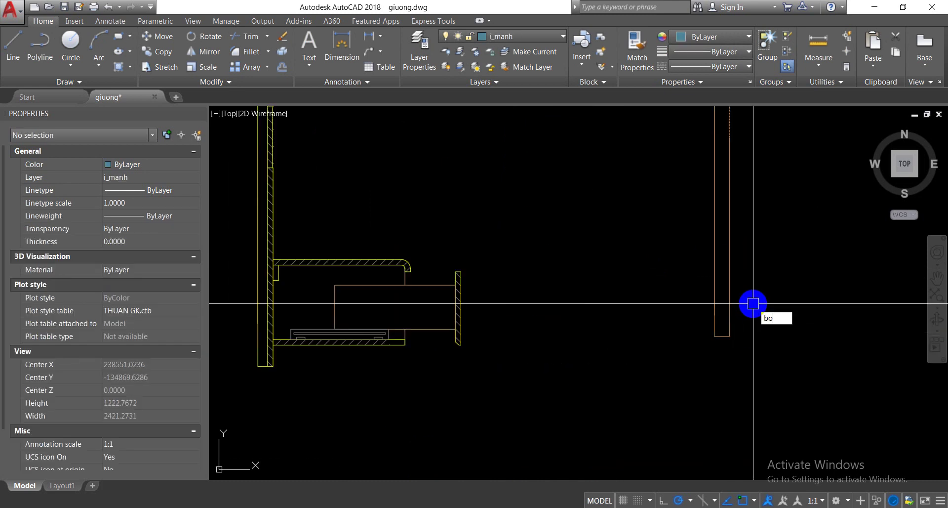
key(Return)
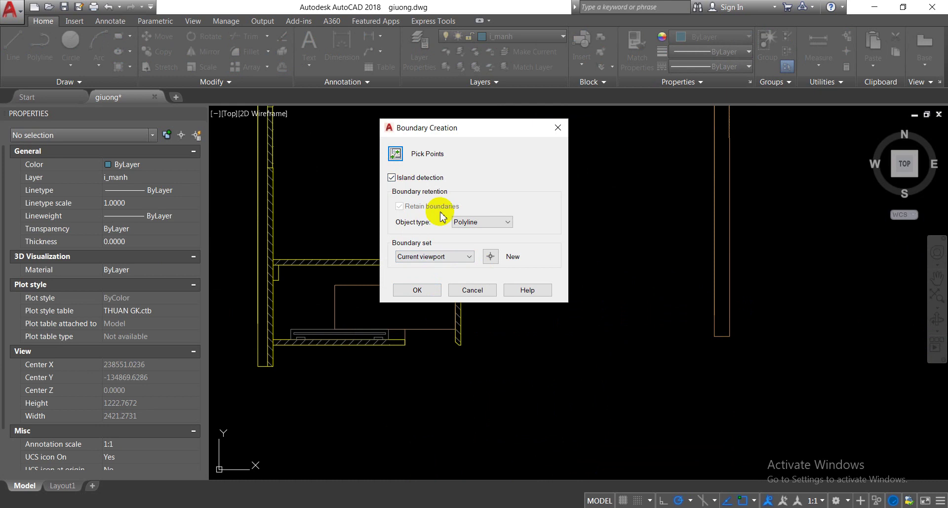
click(397, 154)
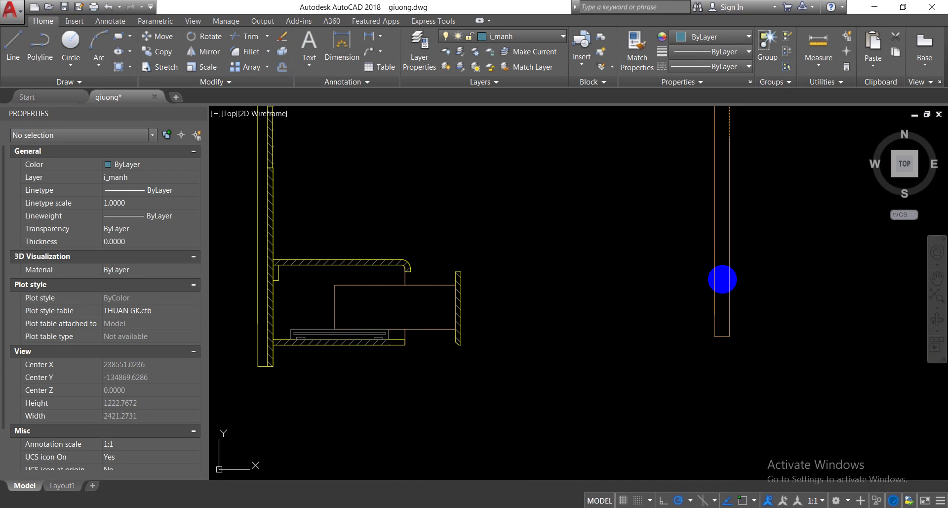
scroll(722, 279, down, 2)
scroll(722, 192, up, 6)
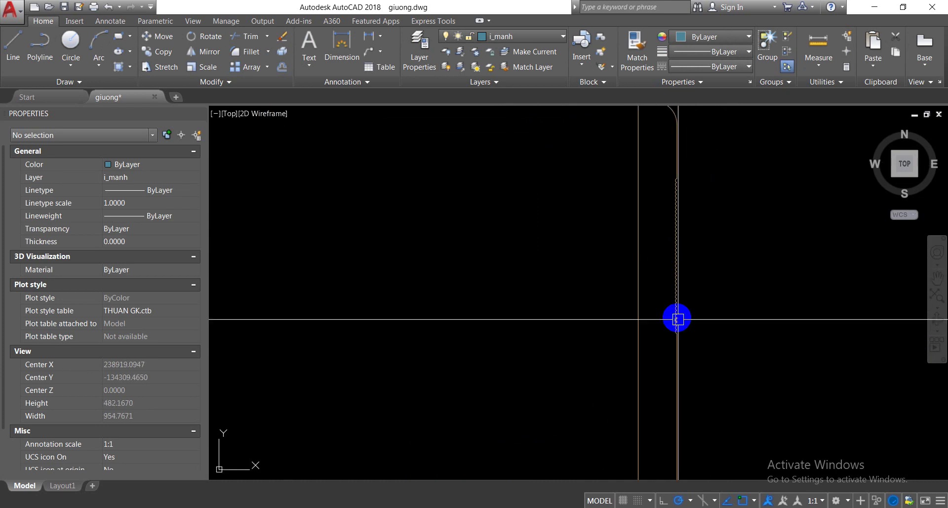
scroll(677, 318, up, 2)
scroll(624, 334, up, 4)
scroll(580, 277, down, 3)
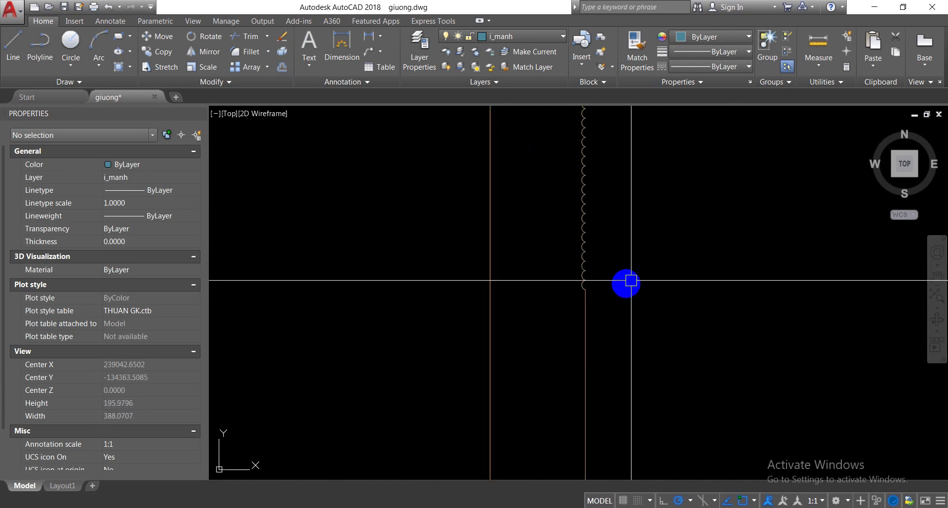
scroll(630, 271, down, 6)
text(re)
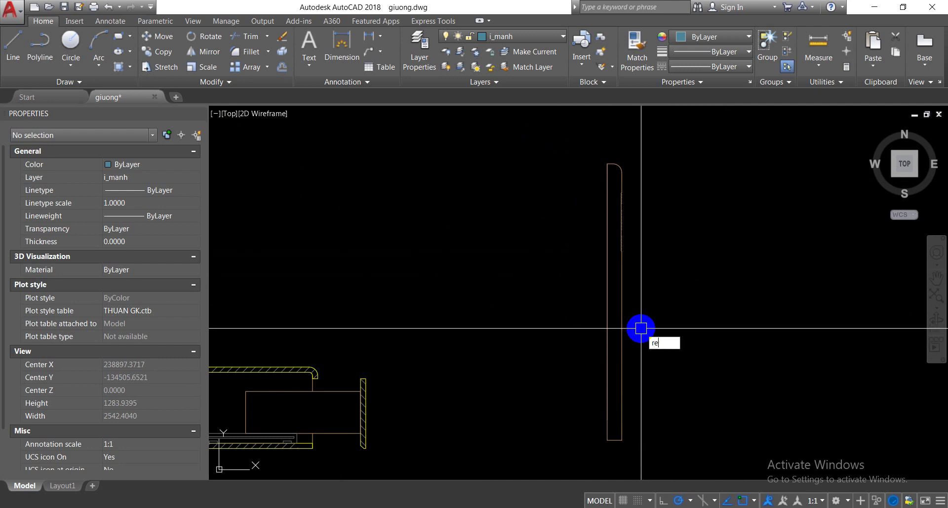
- Draw a rectangle around the copied panel and trace its closed outline with BO Pick Points
key(Return)
click(561, 143)
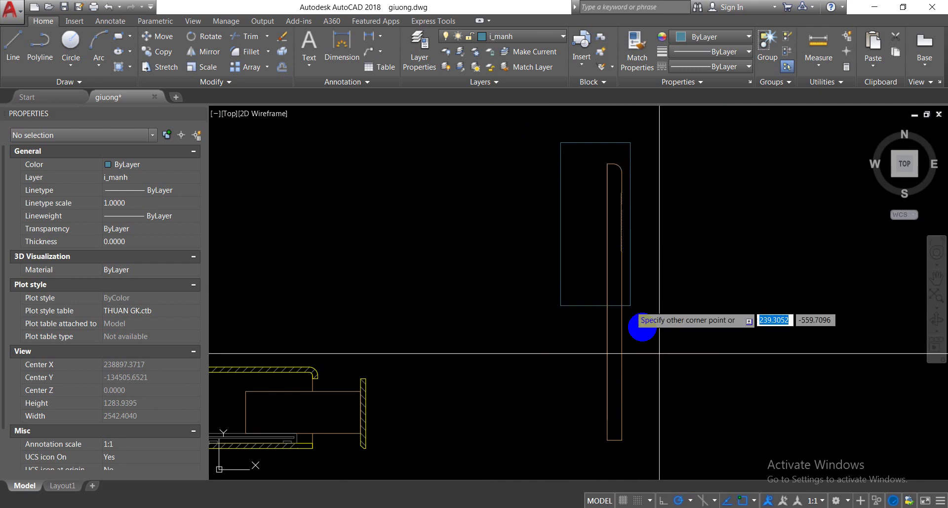
click(666, 459)
text(bo)
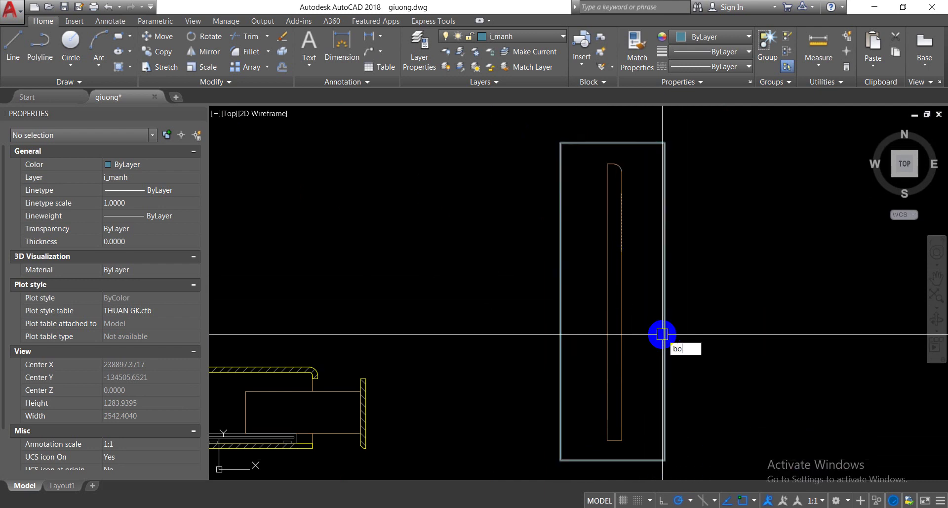
key(Return)
click(396, 155)
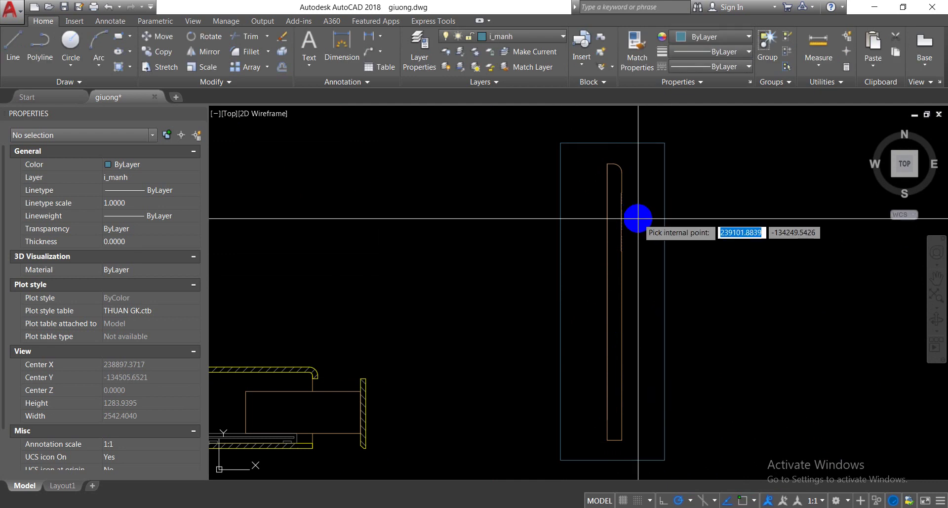
click(618, 289)
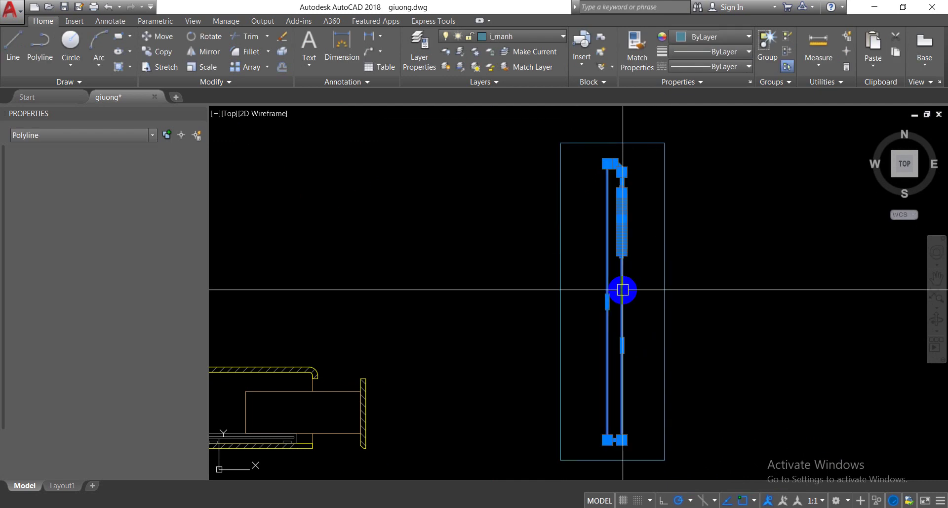
- Move the new boundary polyline to the left of the box
text(m)
key(Return)
click(681, 370)
scroll(784, 384, down, 4)
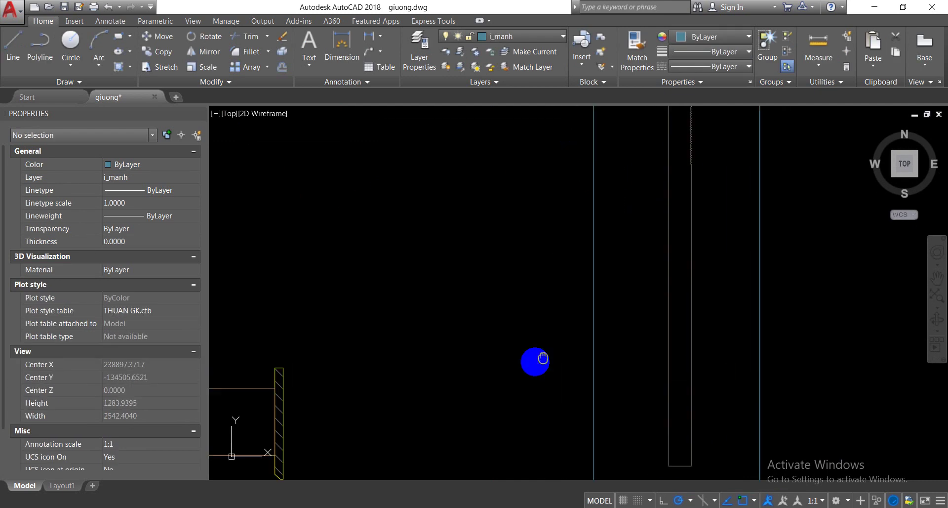
scroll(469, 328, up, 2)
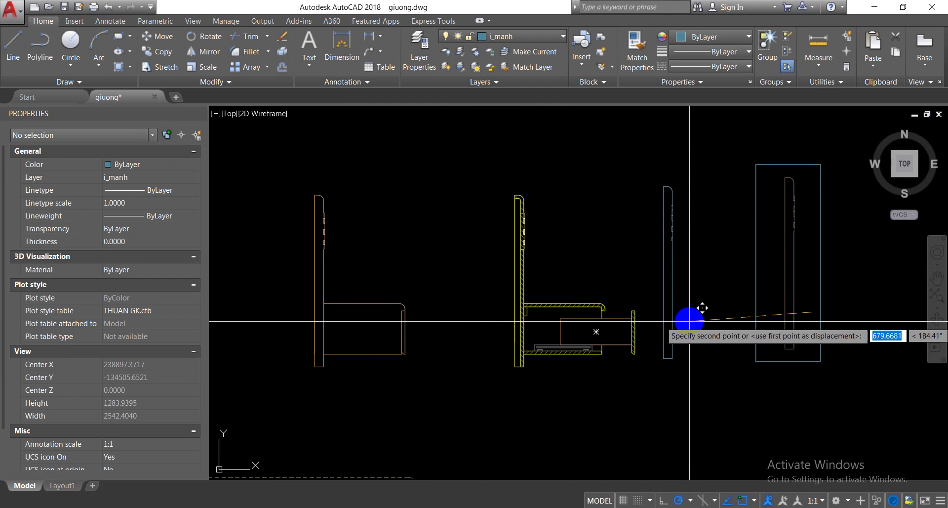
click(691, 320)
- Crossing-select and delete the rectangle and leftover copied panel
click(796, 391)
click(725, 153)
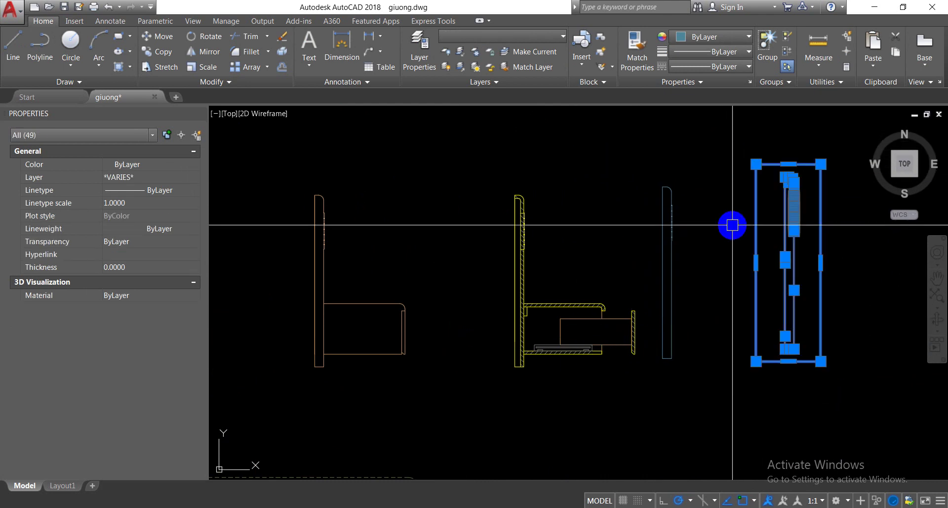
key(Delete)
scroll(549, 210, up, 3)
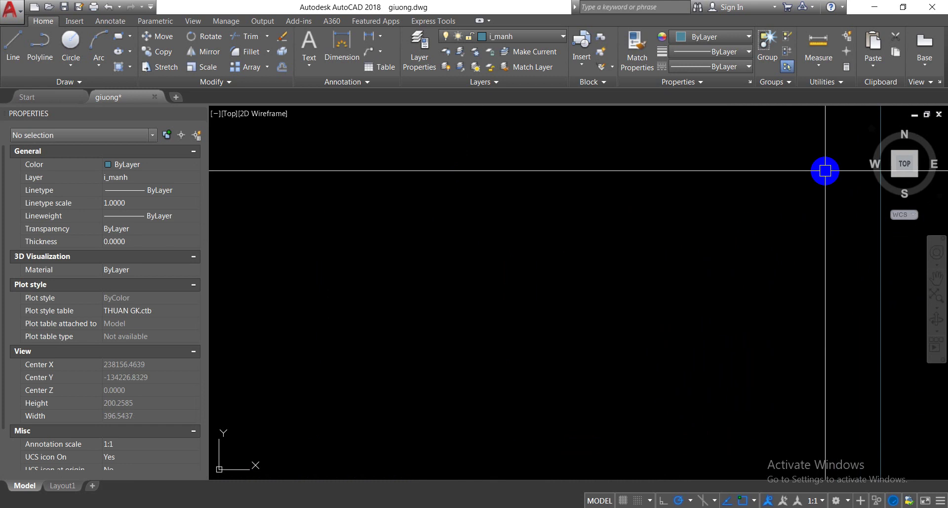
middle_drag(826, 169, 564, 187)
scroll(586, 207, up, 3)
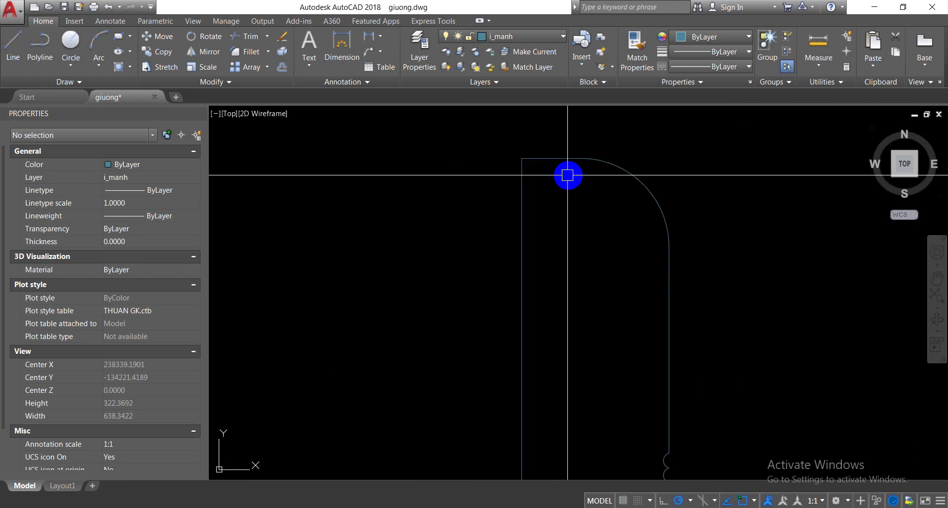
scroll(567, 174, down, 2)
scroll(726, 233, down, 3)
middle_drag(472, 293, 461, 265)
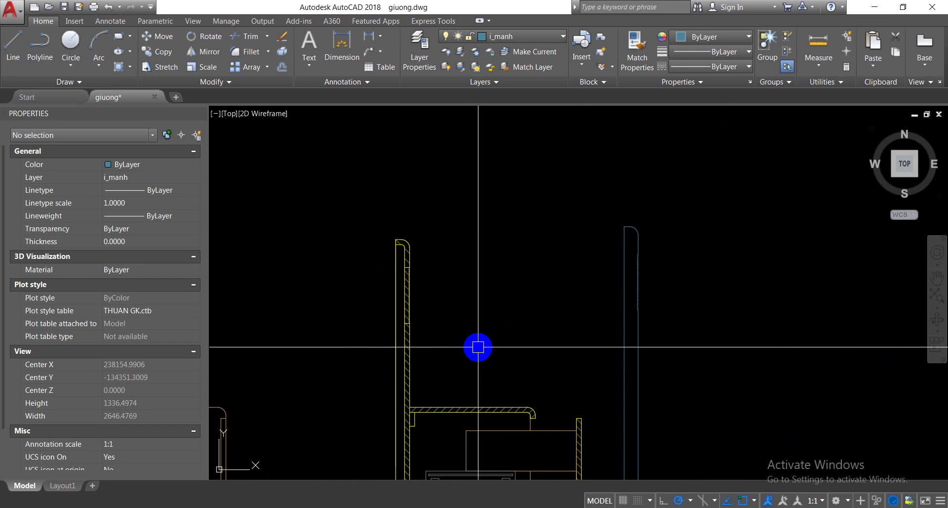
middle_drag(624, 233, 599, 165)
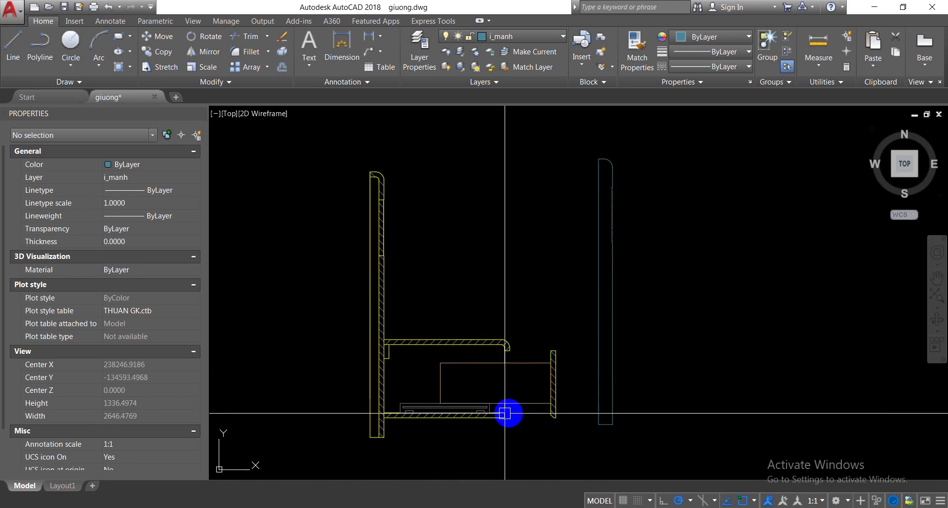
scroll(506, 402, up, 2)
scroll(531, 388, down, 1)
scroll(529, 388, down, 3)
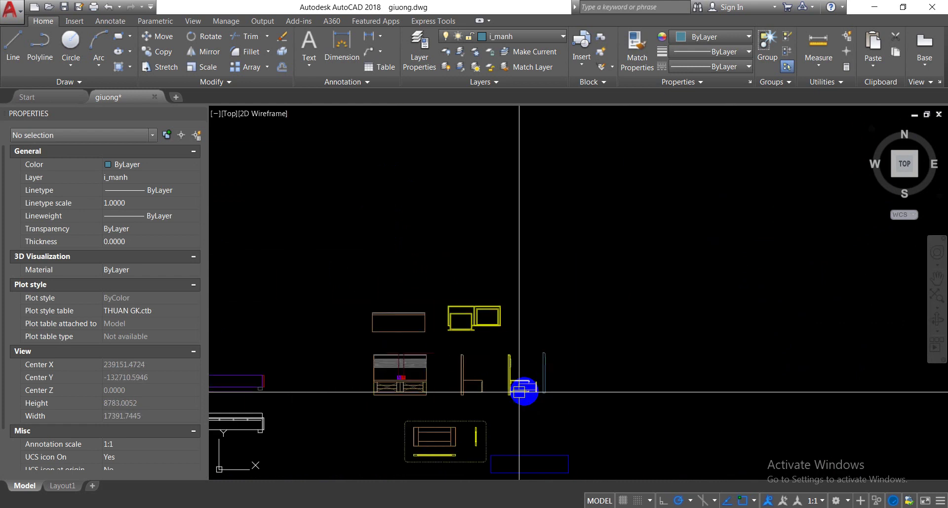
scroll(398, 393, up, 2)
scroll(425, 356, up, 2)
scroll(639, 377, down, 3)
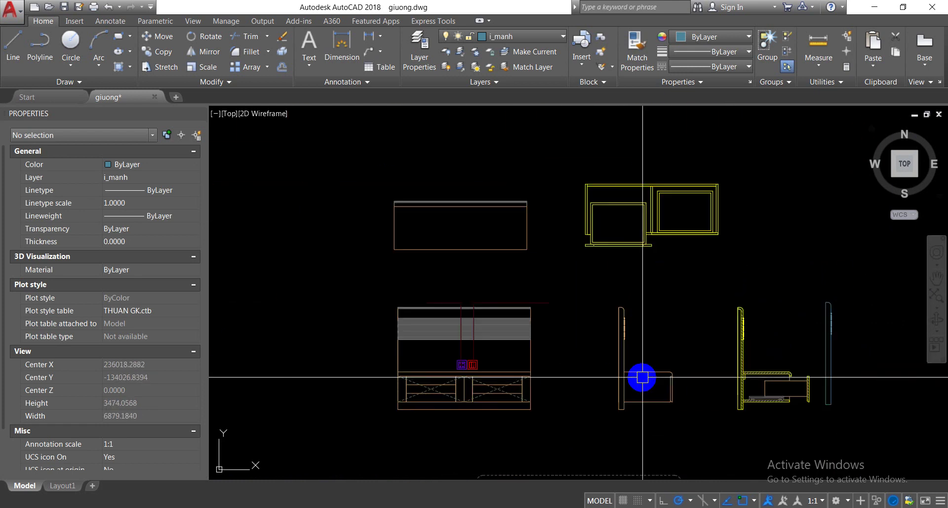
scroll(871, 383, up, 3)
scroll(747, 352, up, 2)
scroll(748, 351, up, 2)
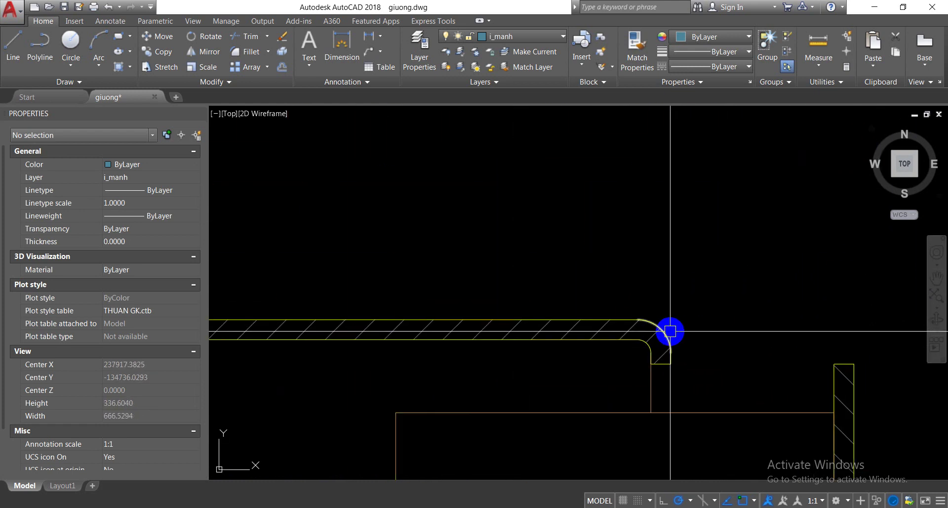
click(670, 330)
key(Escape)
scroll(736, 360, down, 4)
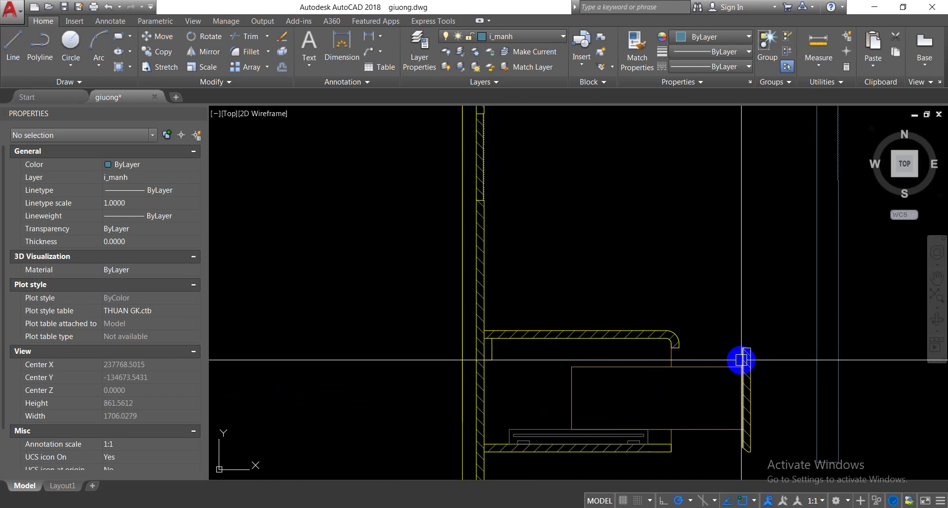
scroll(667, 290, down, 6)
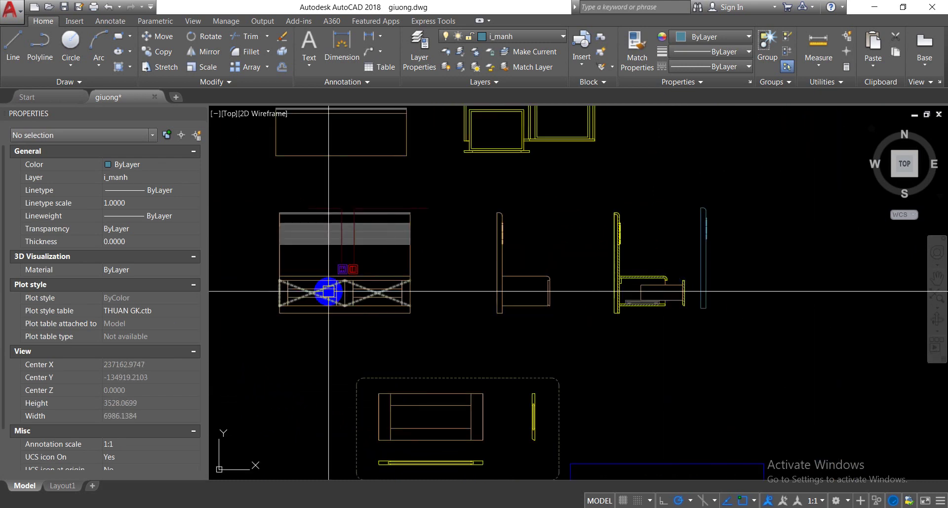
scroll(328, 291, up, 6)
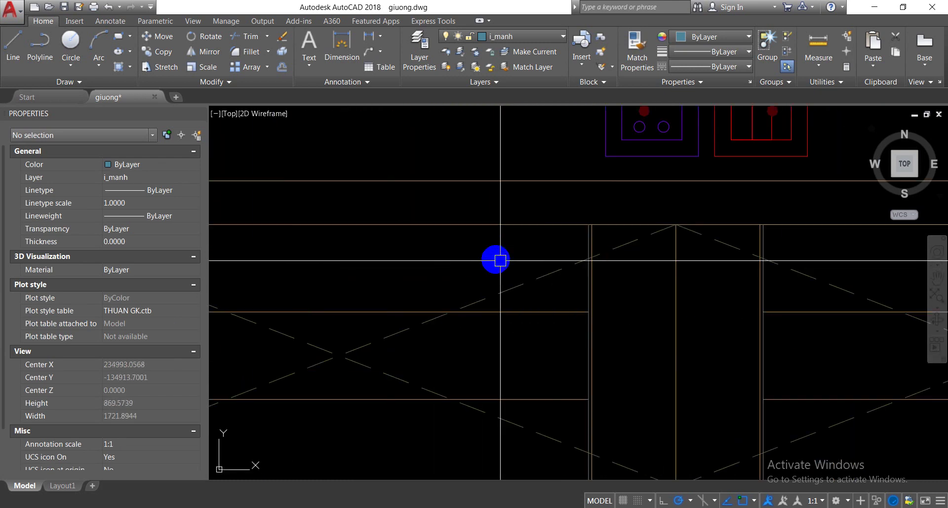
scroll(519, 277, up, 2)
scroll(568, 326, down, 2)
scroll(627, 340, down, 4)
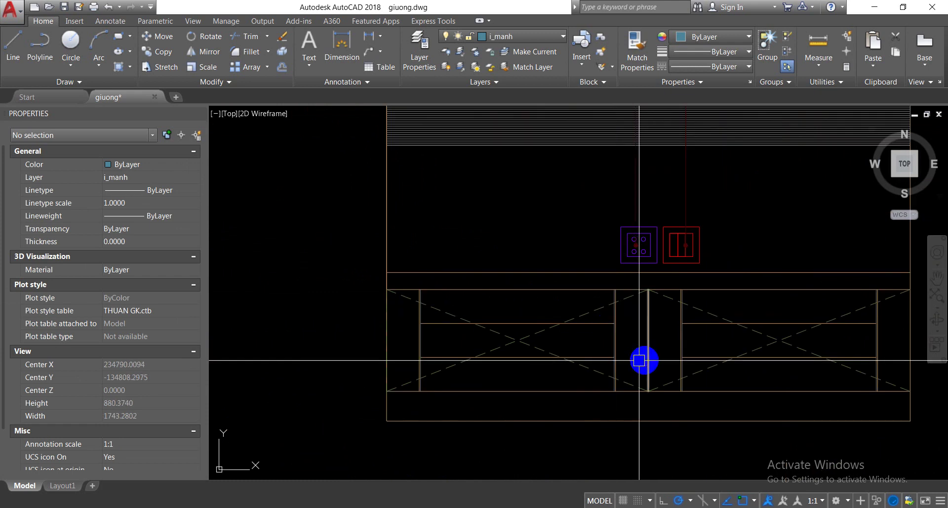
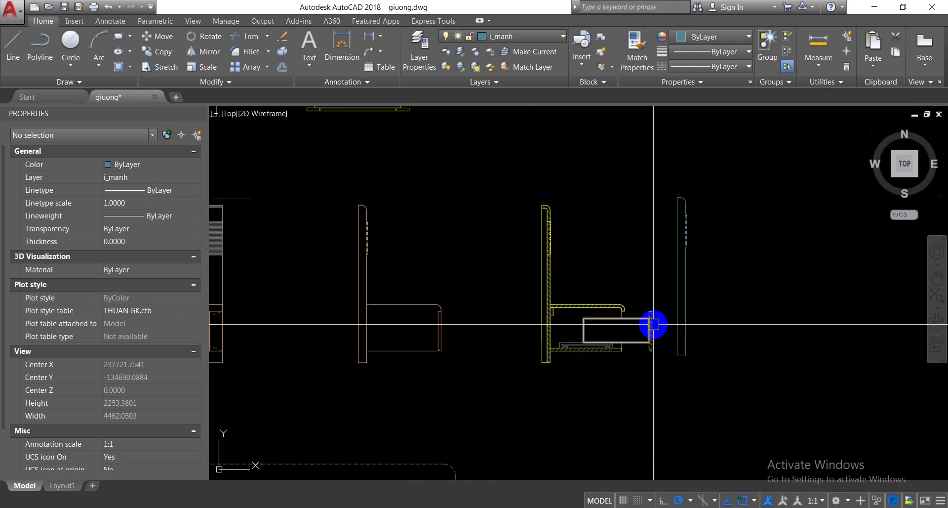
- Check the section by selecting the rectangle outline, then the vertical and upper hatch strips
scroll(654, 324, up, 4)
scroll(598, 409, up, 2)
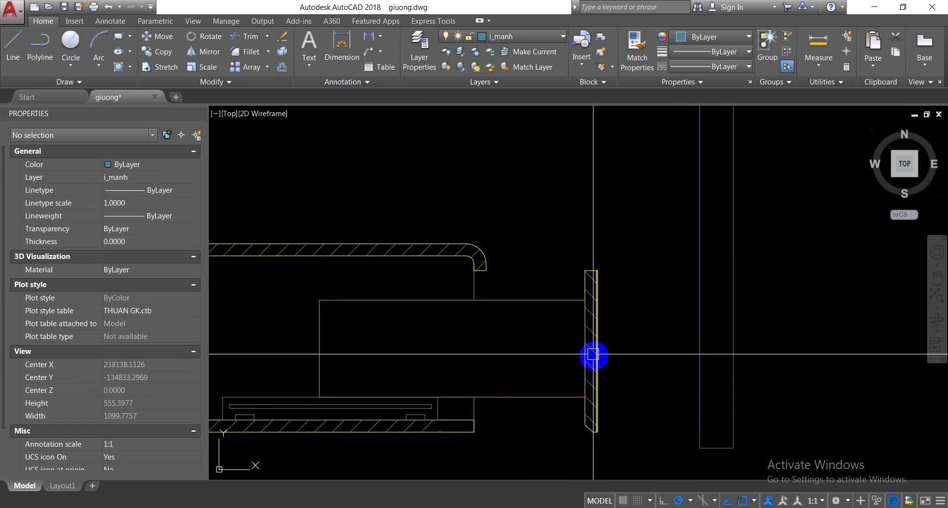
click(593, 348)
key(Escape)
scroll(593, 347, up, 6)
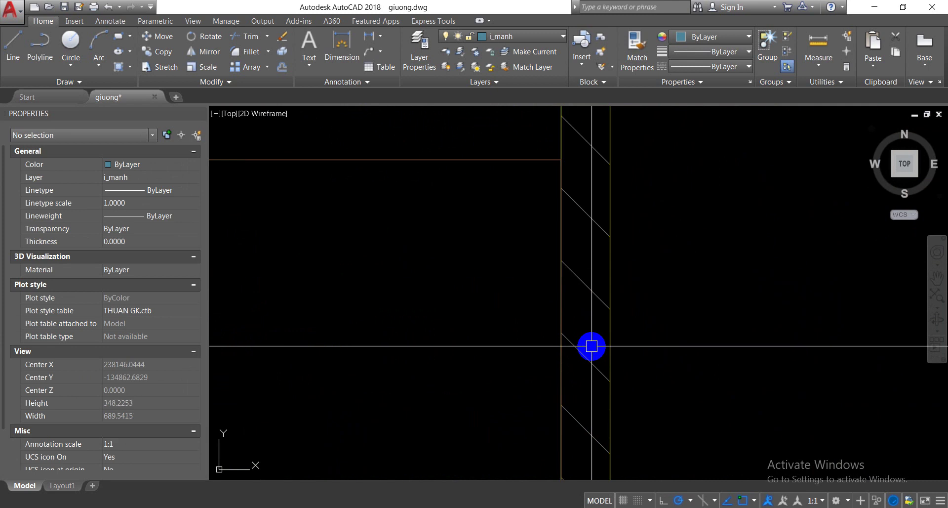
click(592, 349)
click(610, 350)
key(Escape)
scroll(621, 348, down, 4)
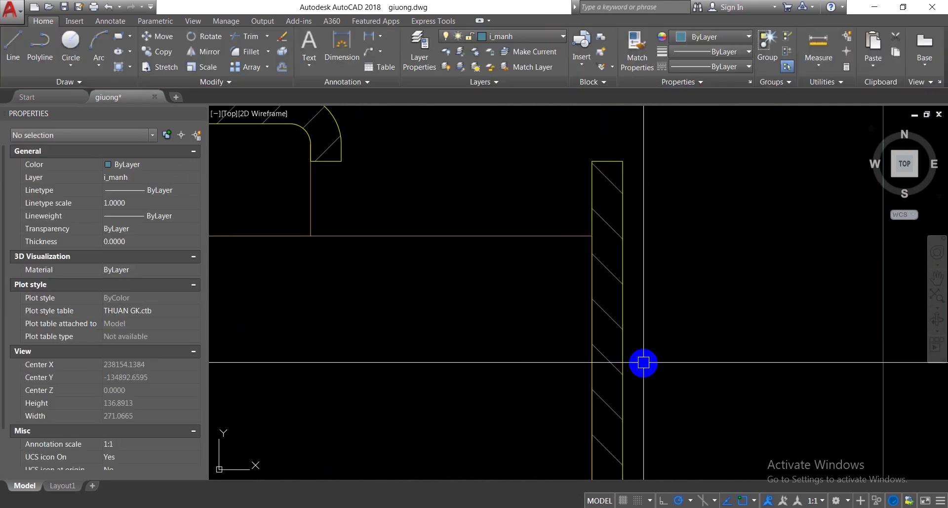
scroll(637, 361, up, 2)
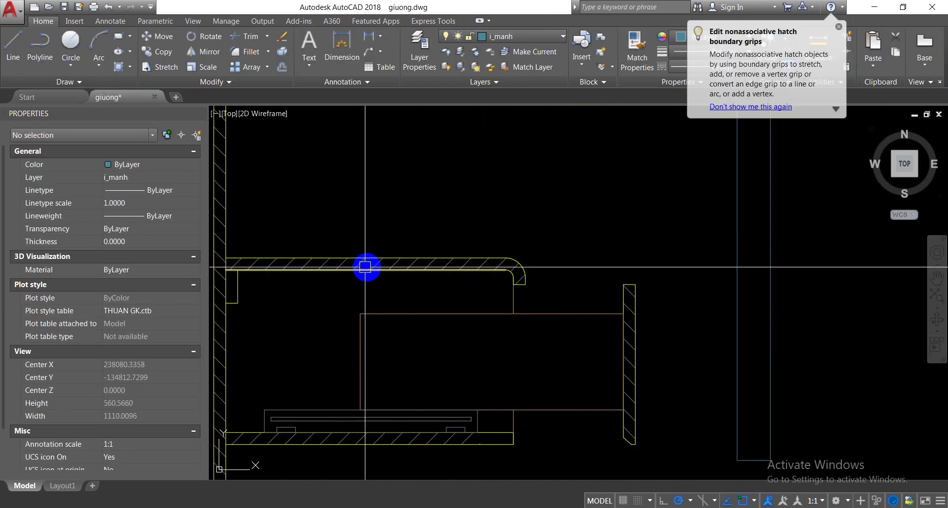
scroll(350, 264, up, 4)
click(323, 264)
- Stretch the lower hatch strip's right end out to the outline's right edge
scroll(489, 276, down, 4)
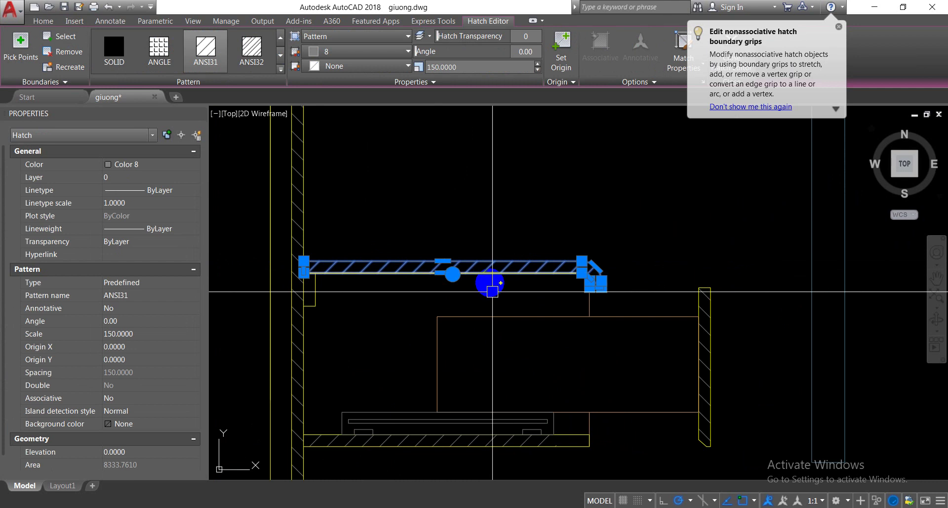
scroll(493, 385, down, 2)
scroll(498, 418, up, 3)
scroll(498, 418, up, 2)
click(484, 373)
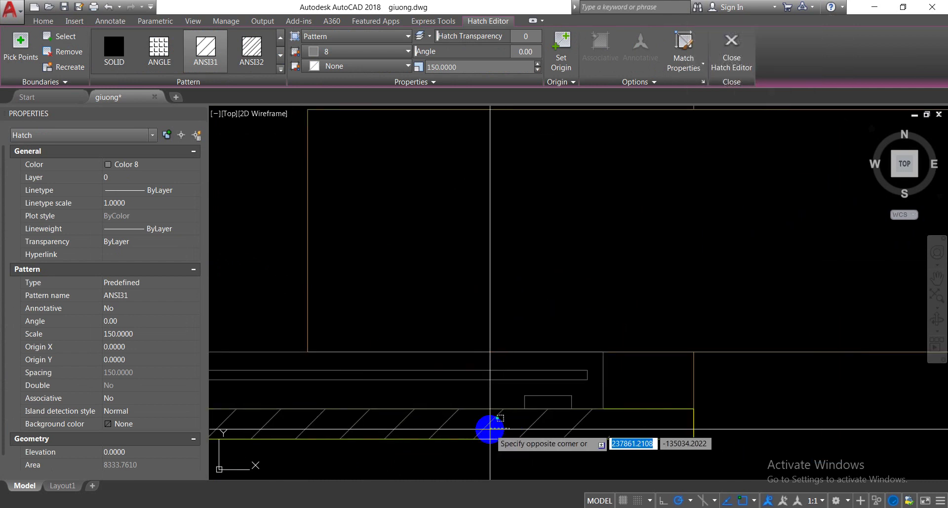
key(Escape)
click(556, 430)
click(610, 423)
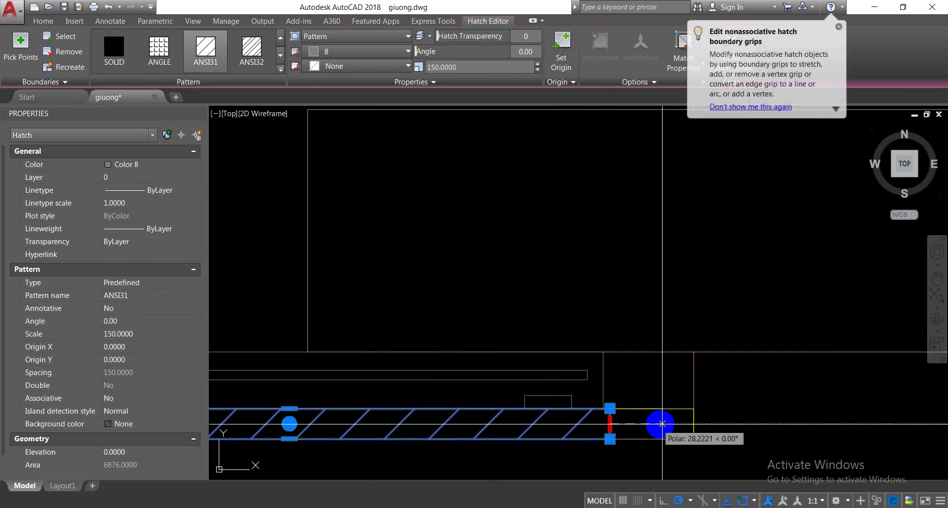
click(690, 423)
key(Escape)
- Select the upper hatch strip of the section
scroll(593, 429, down, 3)
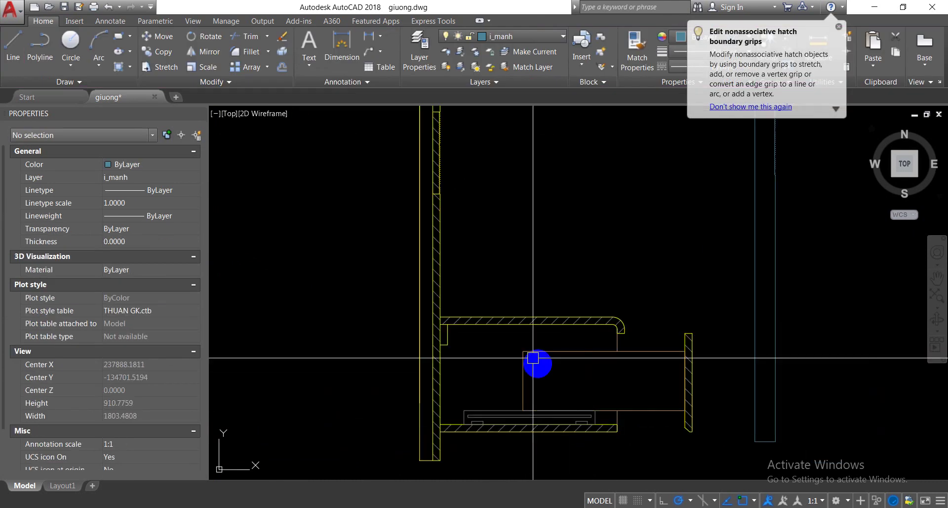
scroll(491, 322, up, 5)
click(482, 318)
scroll(541, 349, down, 5)
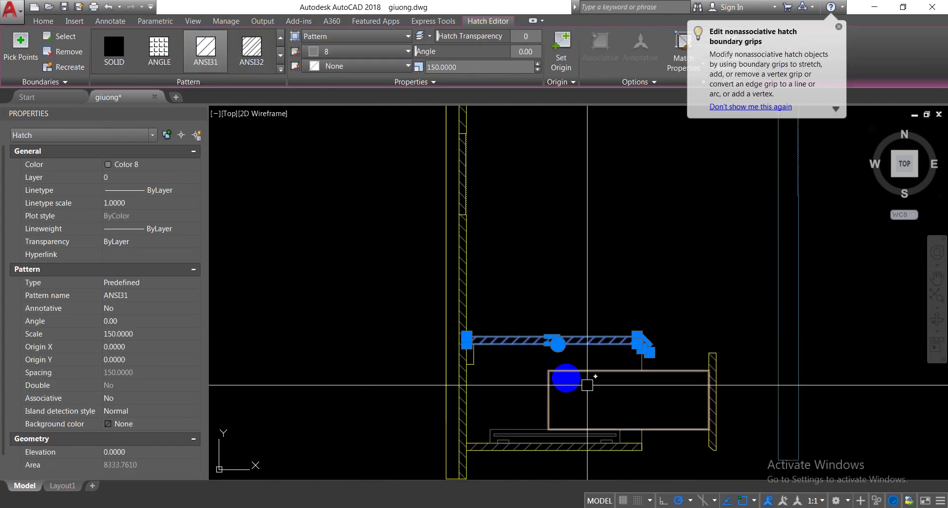
scroll(666, 388, up, 4)
- Add the vertical and lower hatch strips to the selection
click(760, 394)
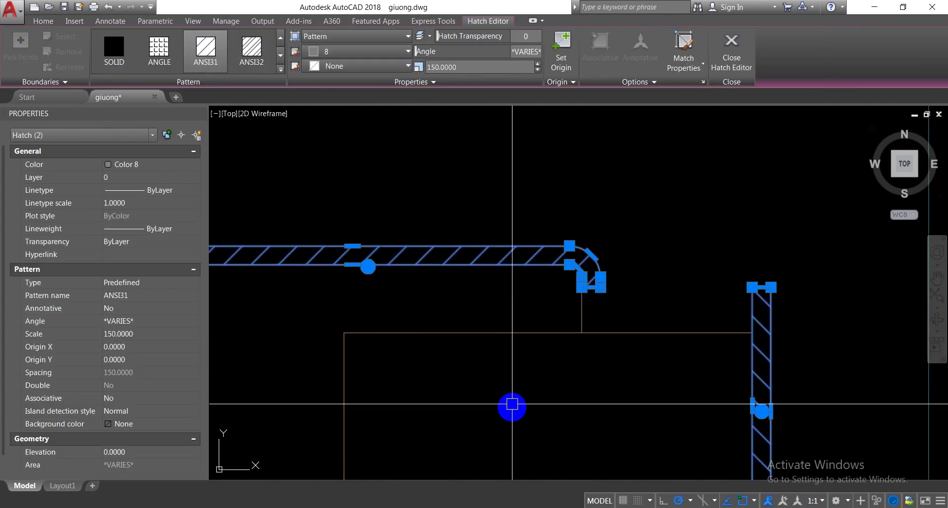
middle_drag(512, 403, 510, 305)
click(502, 429)
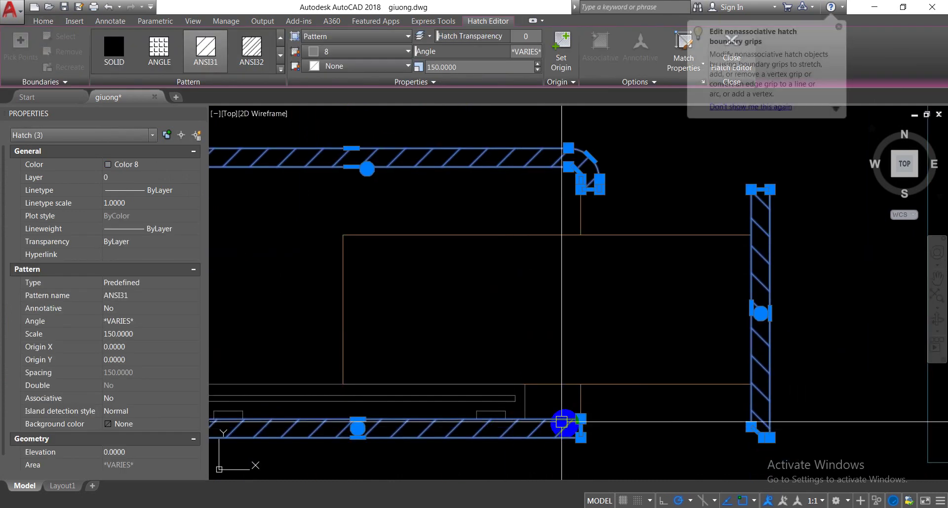
scroll(561, 422, down, 6)
- Copy the three hatches with CO from the wall's bottom corner to the second bed-side outline
text(o)
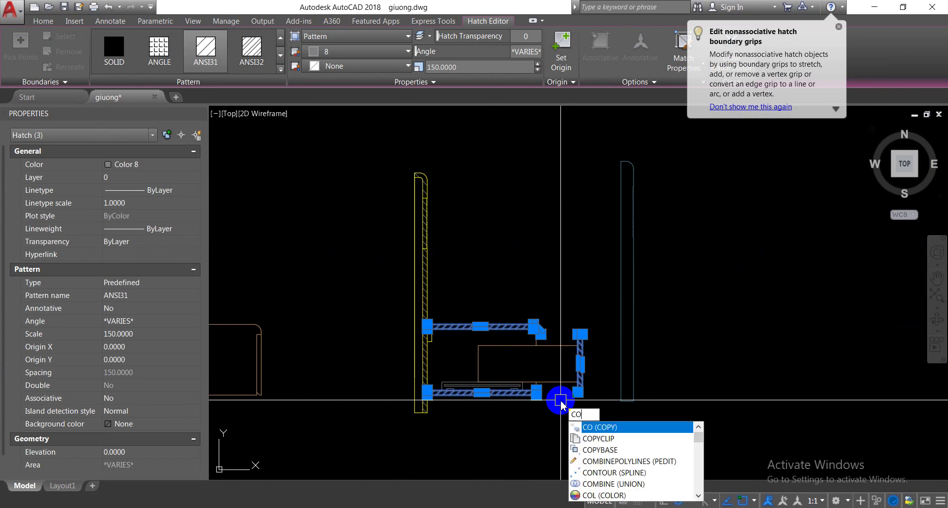
key(Return)
scroll(554, 402, up, 3)
scroll(438, 406, up, 3)
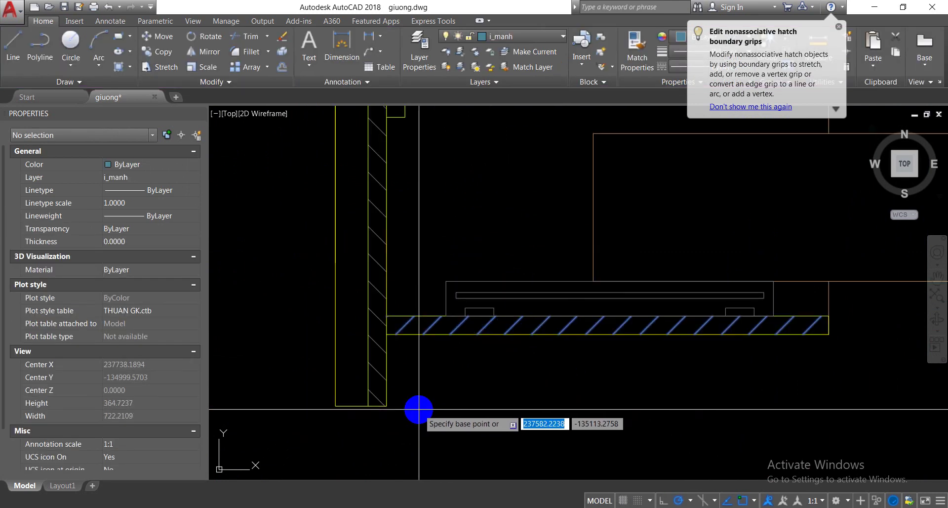
click(387, 405)
scroll(414, 402, down, 6)
scroll(568, 402, up, 2)
scroll(644, 396, up, 2)
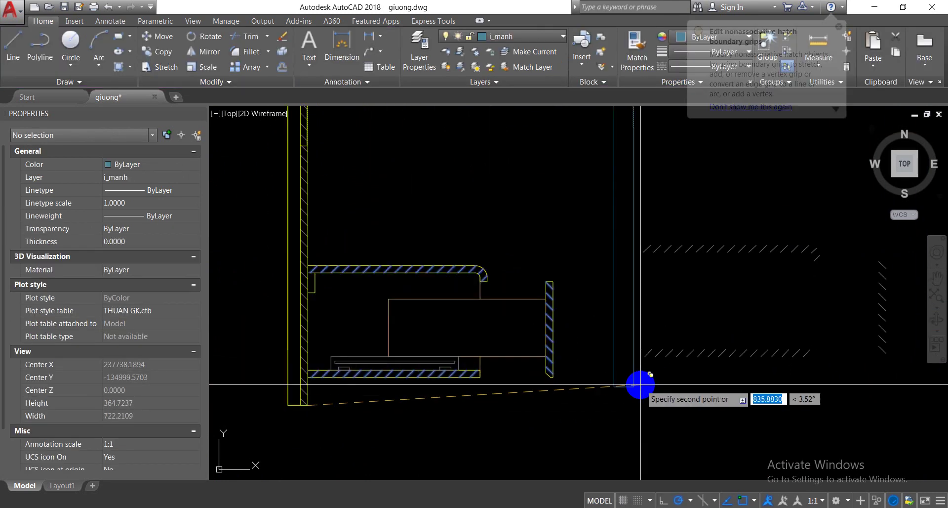
click(637, 389)
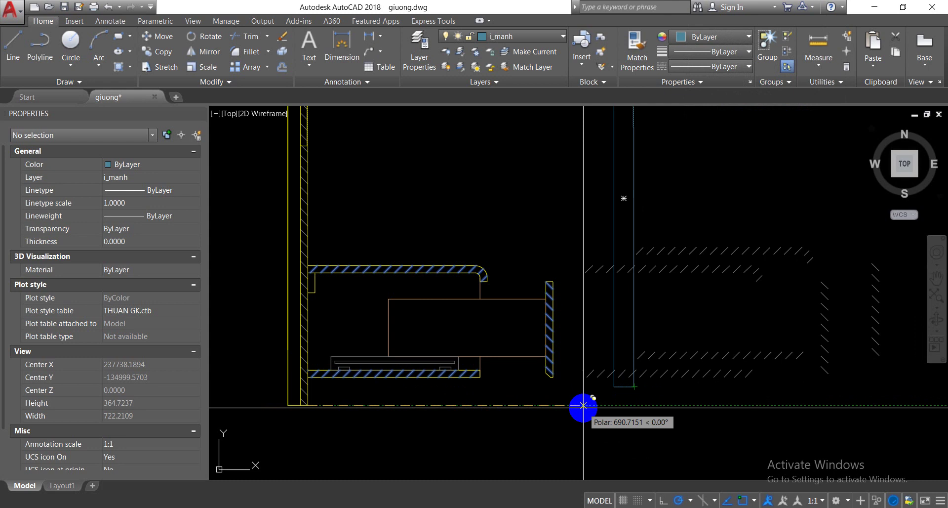
- Generate boundaries around the copied vertical, upper and lower hatch strips
scroll(396, 375, down, 4)
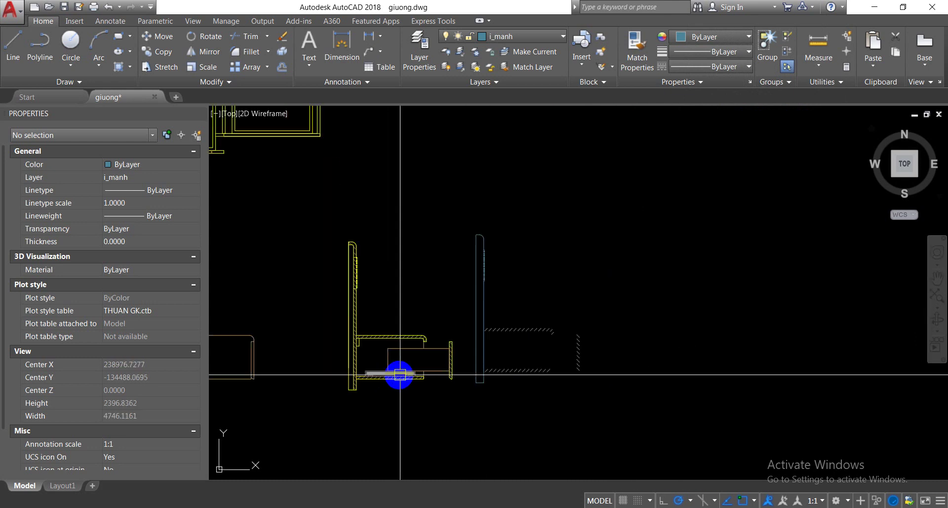
scroll(516, 373, up, 4)
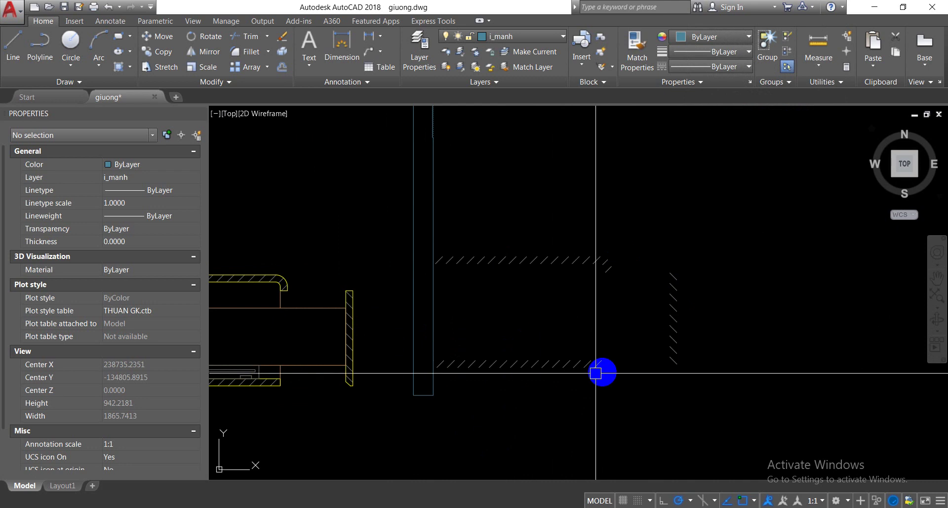
click(680, 319)
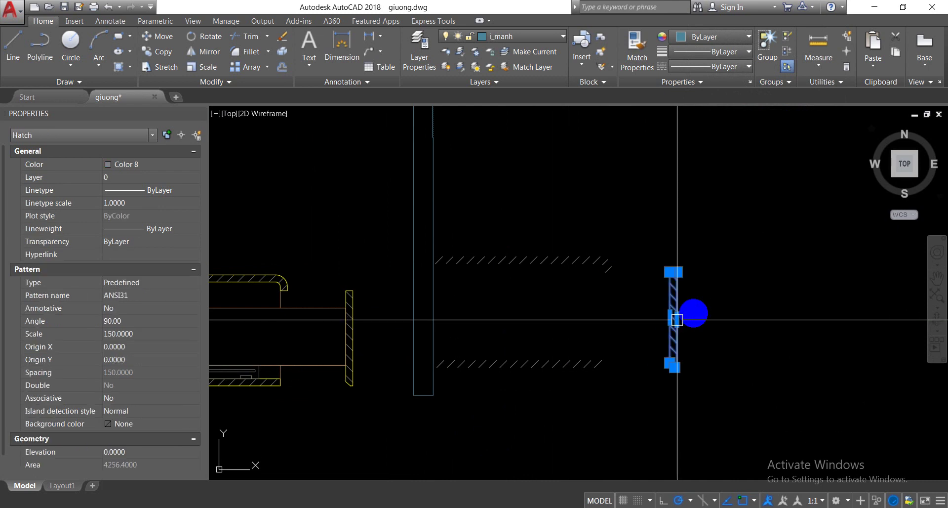
right_click(705, 246)
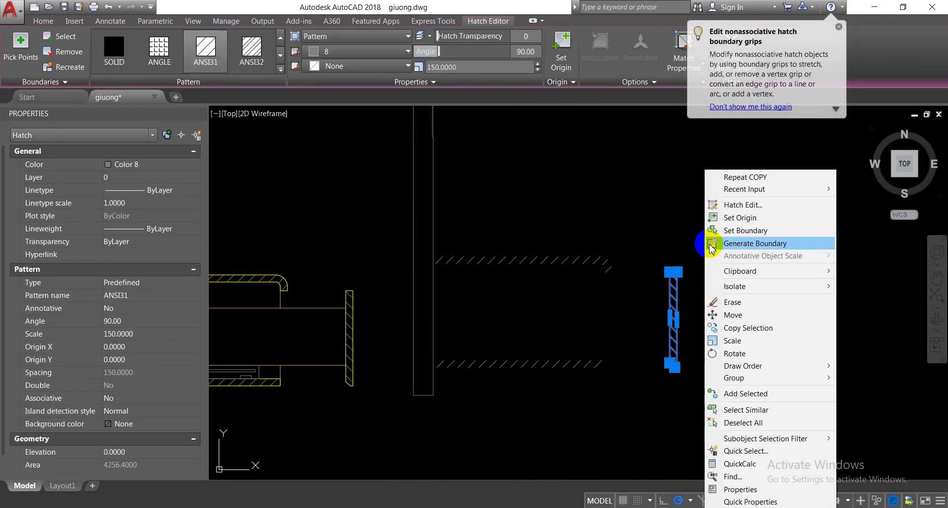
click(764, 250)
click(565, 262)
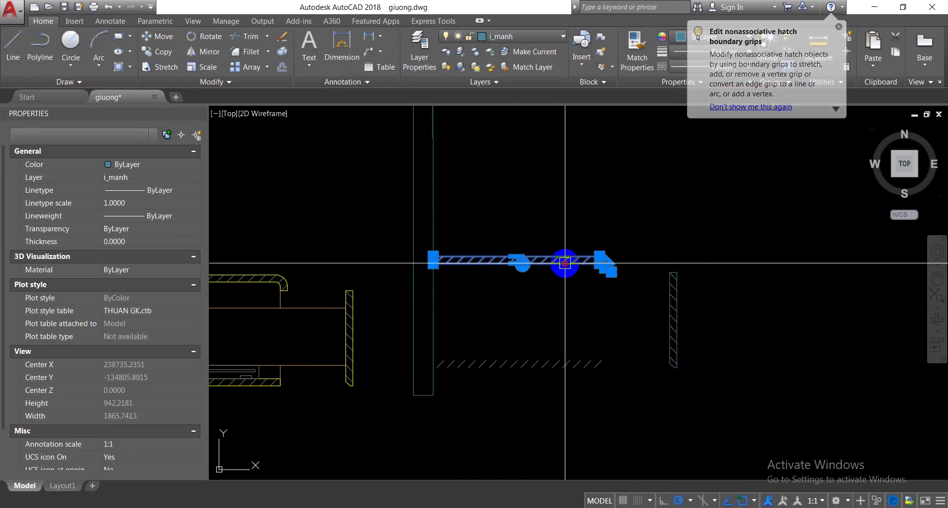
right_click(599, 203)
click(665, 243)
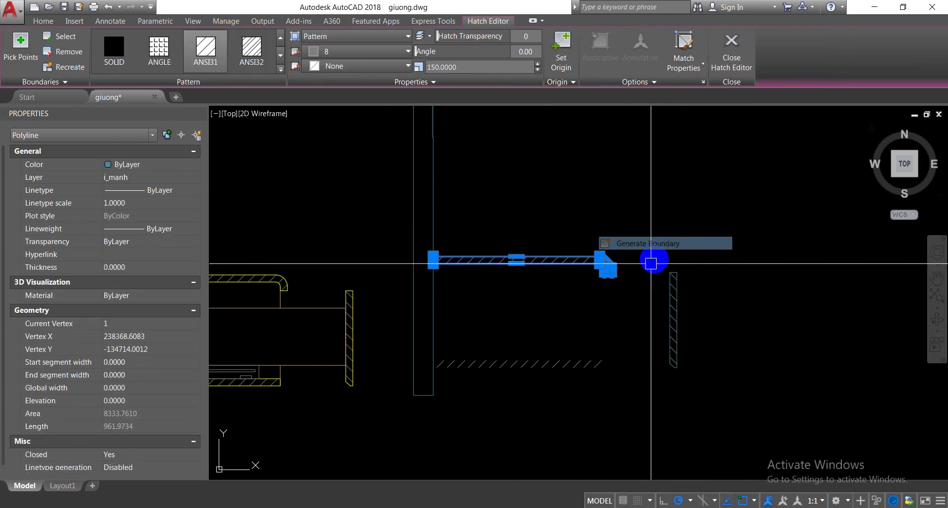
click(548, 363)
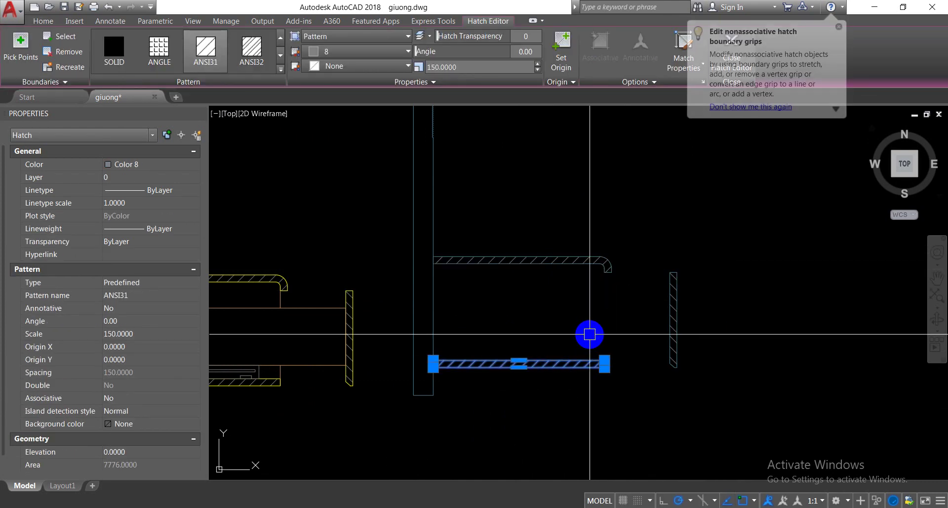
right_click(587, 335)
click(629, 244)
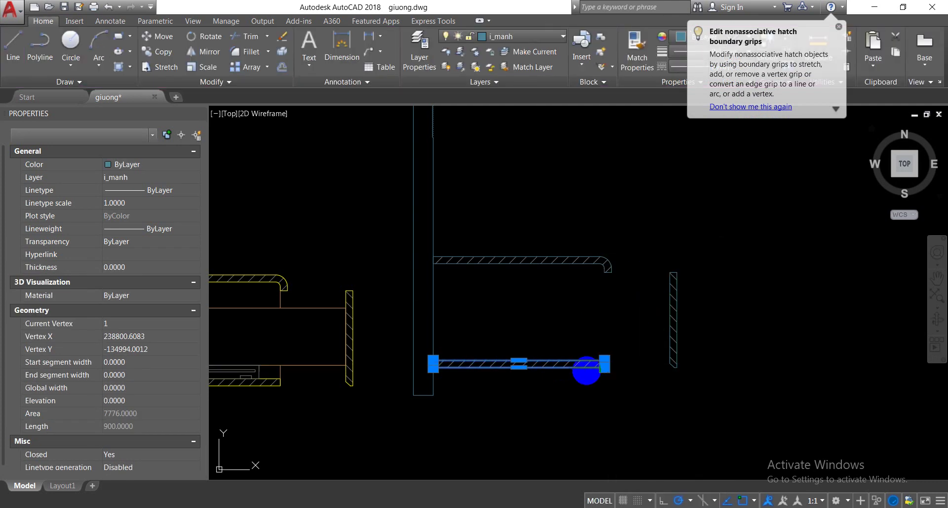
- Select the copied lower hatch strip together with another hatch strip
scroll(586, 370, up, 5)
click(550, 364)
click(565, 350)
scroll(659, 314, down, 5)
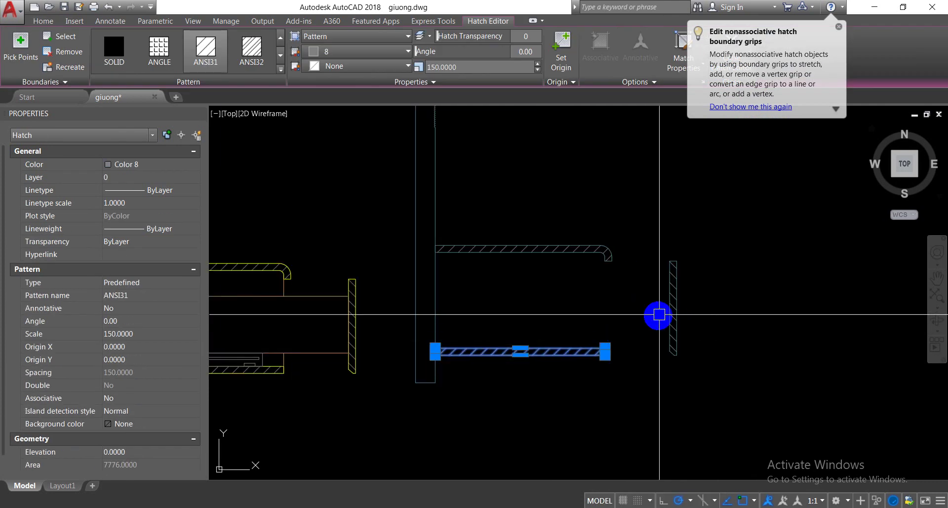
scroll(659, 314, up, 5)
click(690, 296)
scroll(690, 297, down, 5)
scroll(573, 255, up, 5)
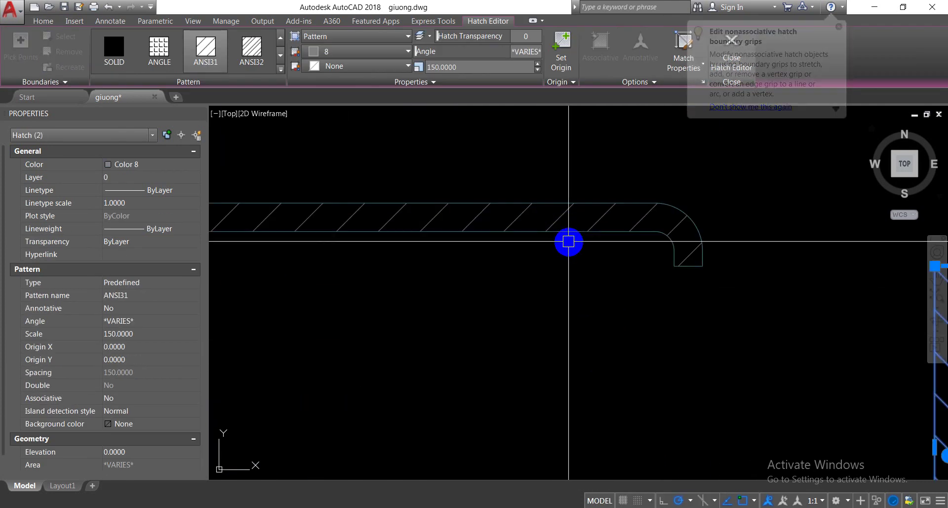
- Add the upper strip and copy the three hatches with CO below the section
click(557, 218)
text(co)
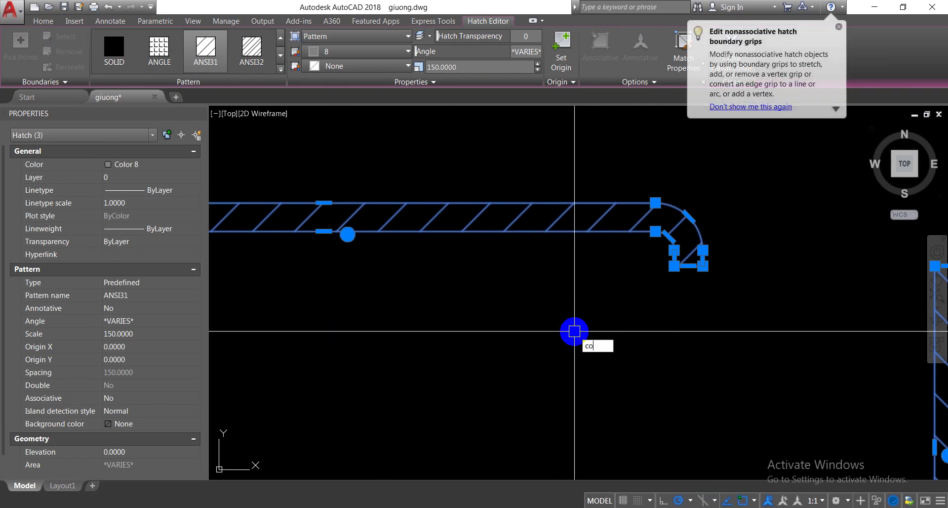
key(Return)
scroll(568, 345, down, 3)
click(571, 366)
scroll(568, 296, down, 3)
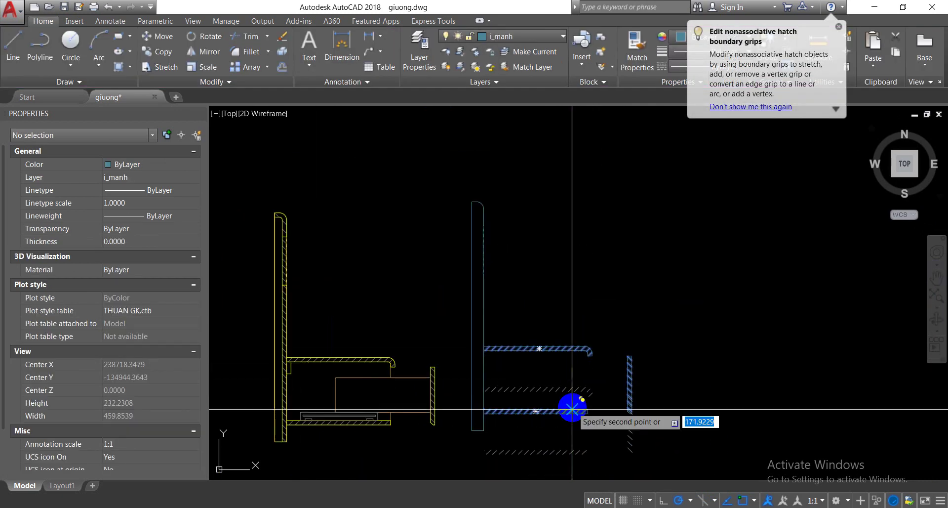
middle_drag(572, 409, 574, 215)
click(586, 298)
key(Return)
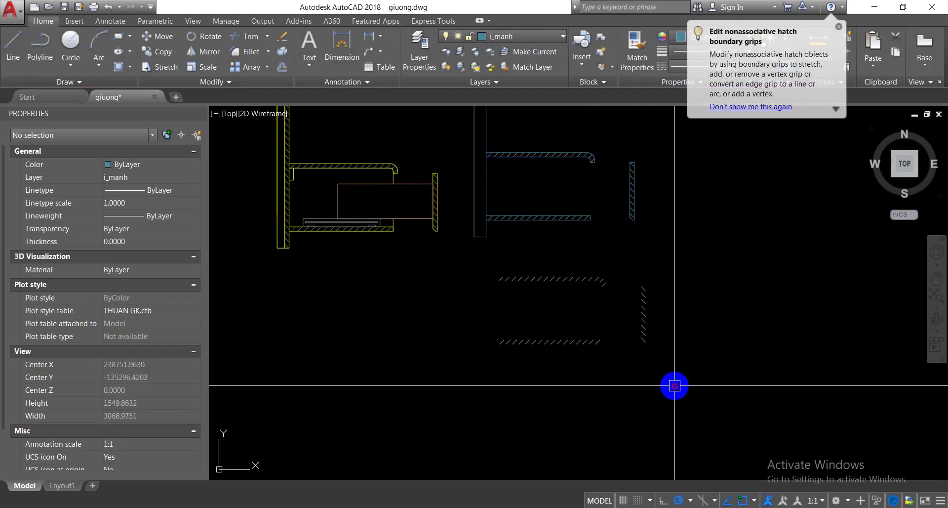
- Window-select the three new hatch copies
click(677, 385)
click(554, 267)
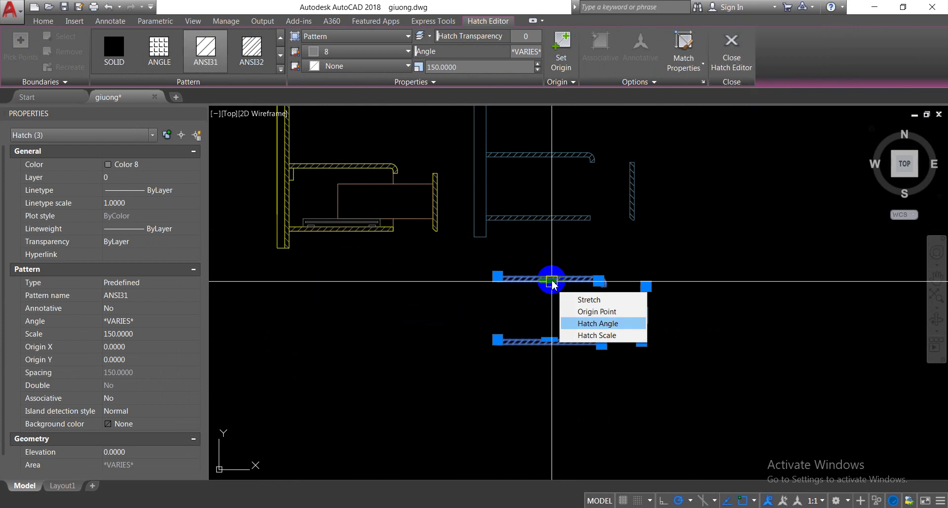
key(Escape)
key(Escape)
click(664, 382)
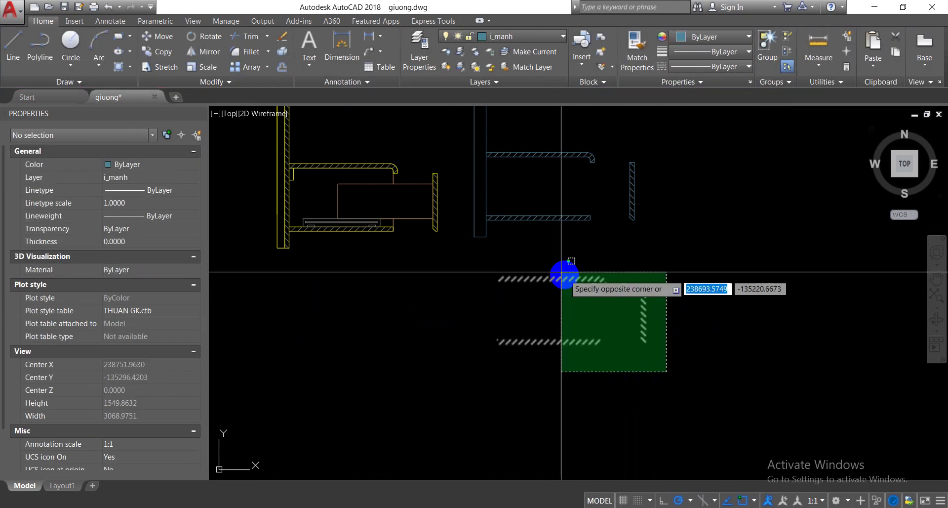
click(548, 269)
- Run MH and generate boundary outlines around the three selected hatches
text(mh)
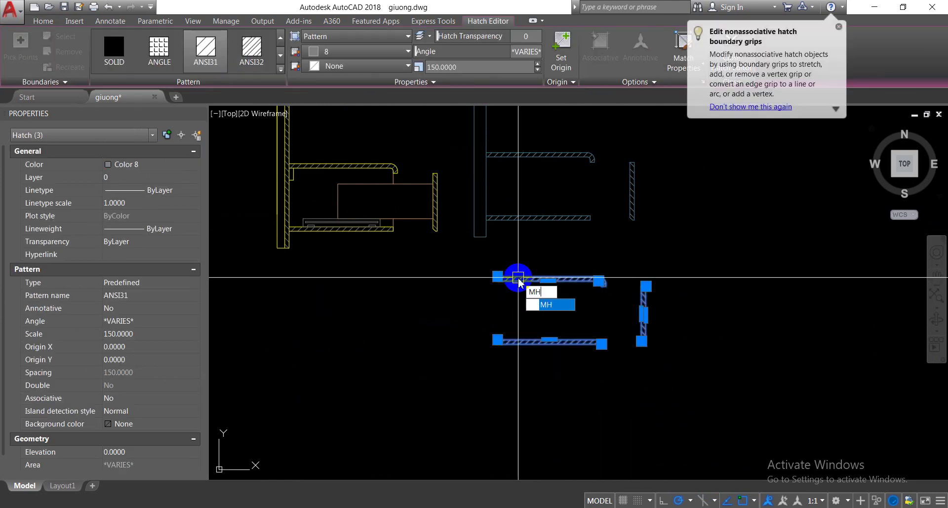
key(Return)
right_click(555, 281)
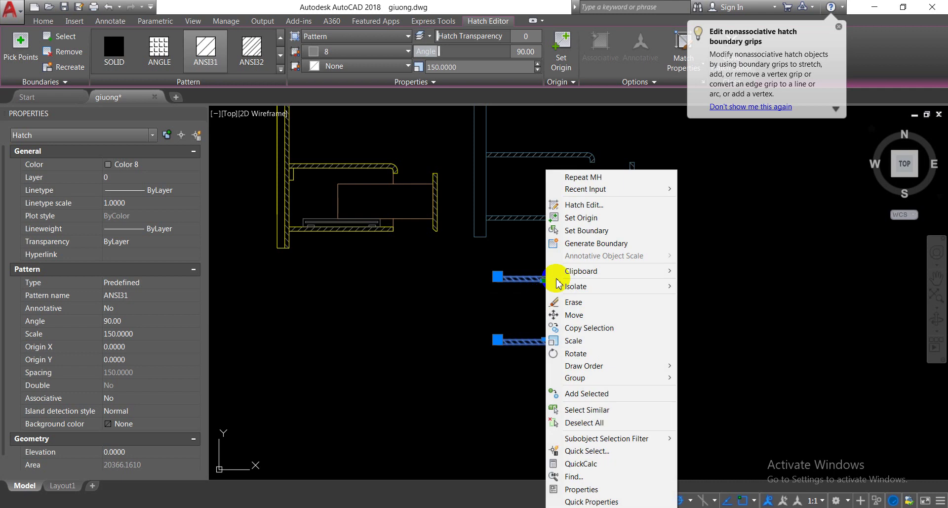
click(584, 243)
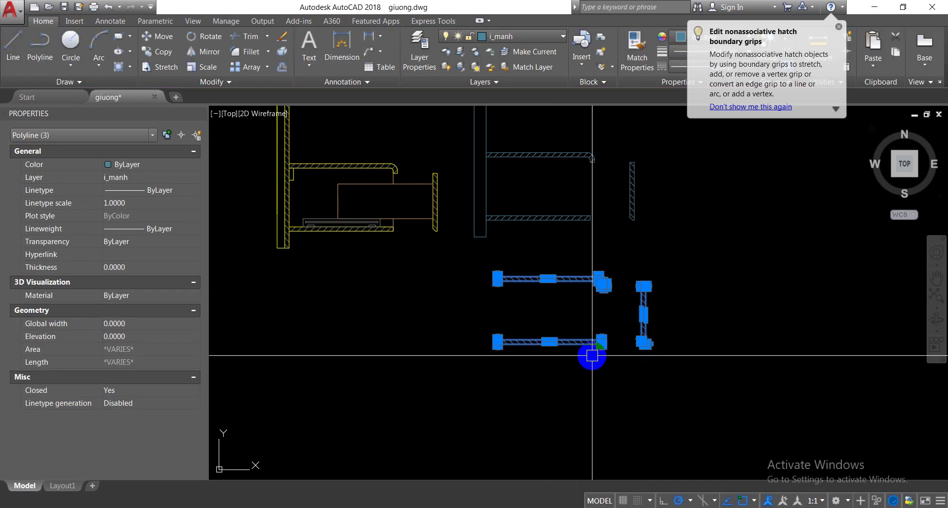
key(Escape)
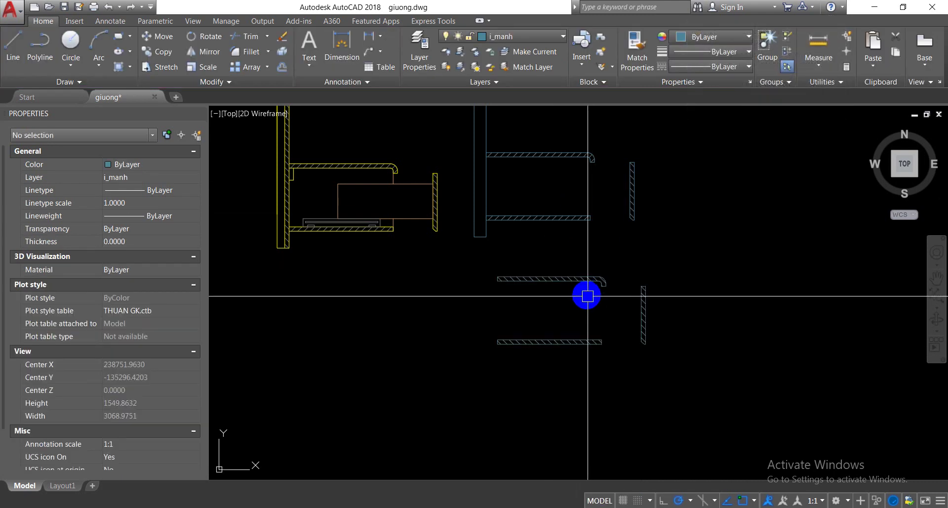
- Open a hatch for editing to inspect it, then leave without changes
scroll(587, 287, up, 10)
double_click(588, 277)
scroll(588, 278, down, 4)
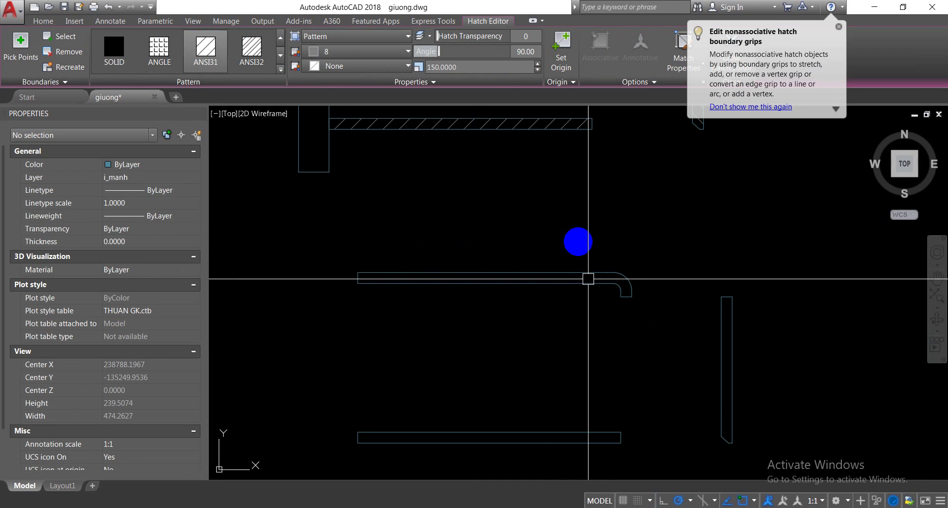
key(Escape)
scroll(558, 211, up, 3)
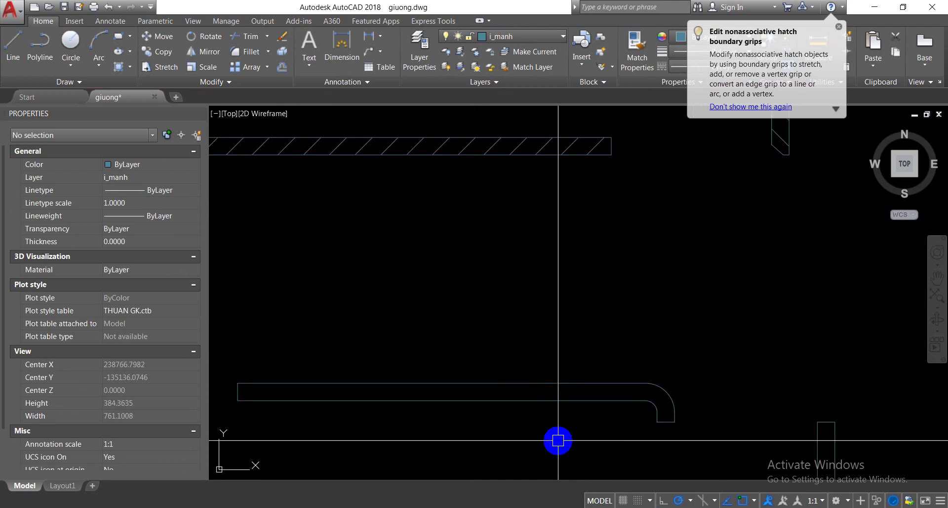
scroll(558, 440, down, 3)
scroll(558, 264, up, 6)
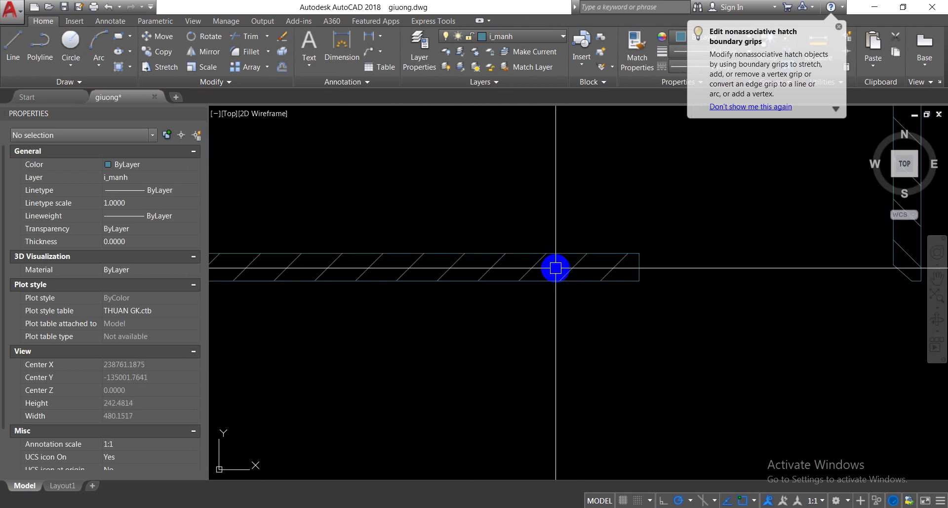
click(534, 270)
key(Escape)
scroll(689, 272, down, 3)
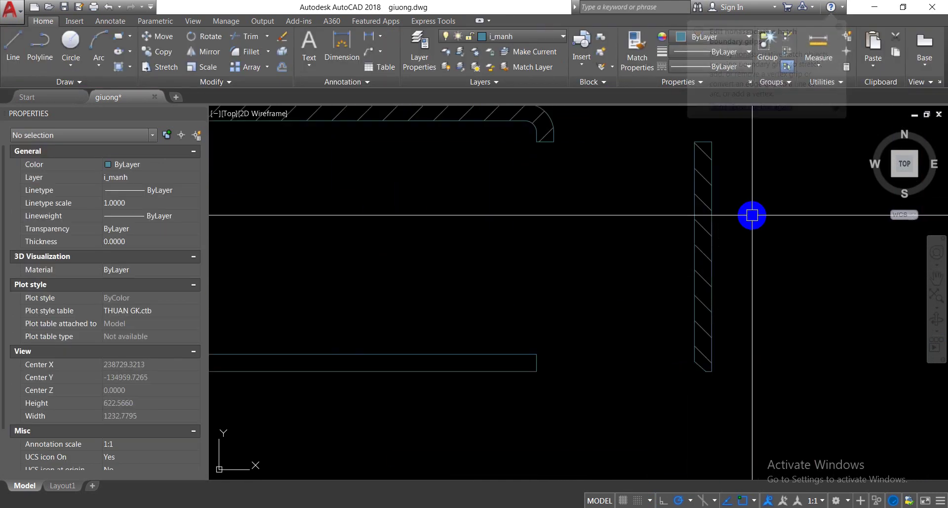
- Inspect the horizontal hatch and another hatch strip, leaving them unchanged
scroll(705, 247, up, 3)
click(704, 247)
key(Escape)
scroll(691, 247, down, 5)
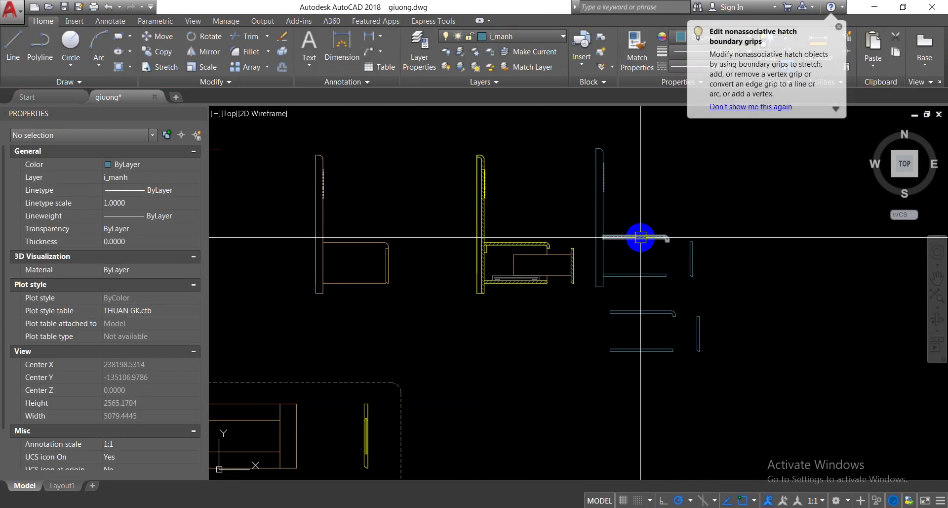
scroll(634, 232, up, 5)
click(634, 233)
key(Escape)
scroll(592, 237, down, 12)
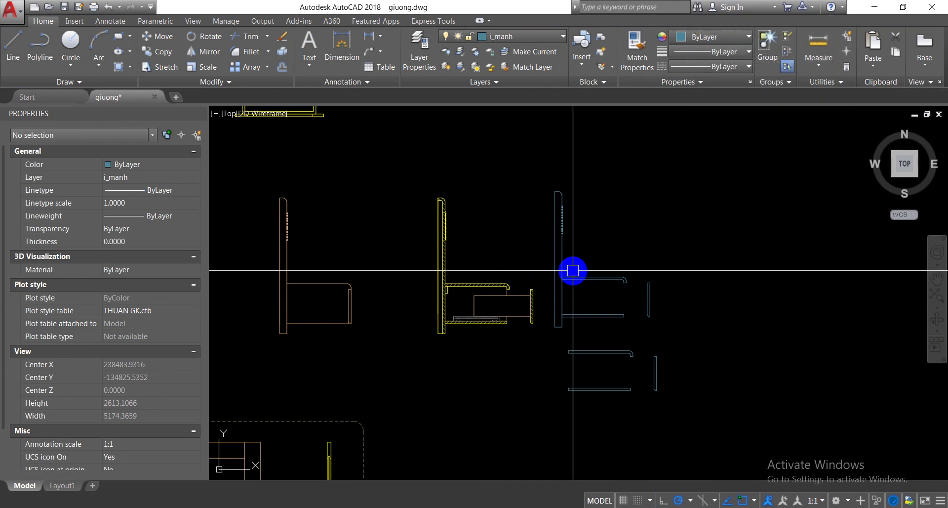
- Move the short vertical strip onto layer i_Dien so it shows in red
click(651, 307)
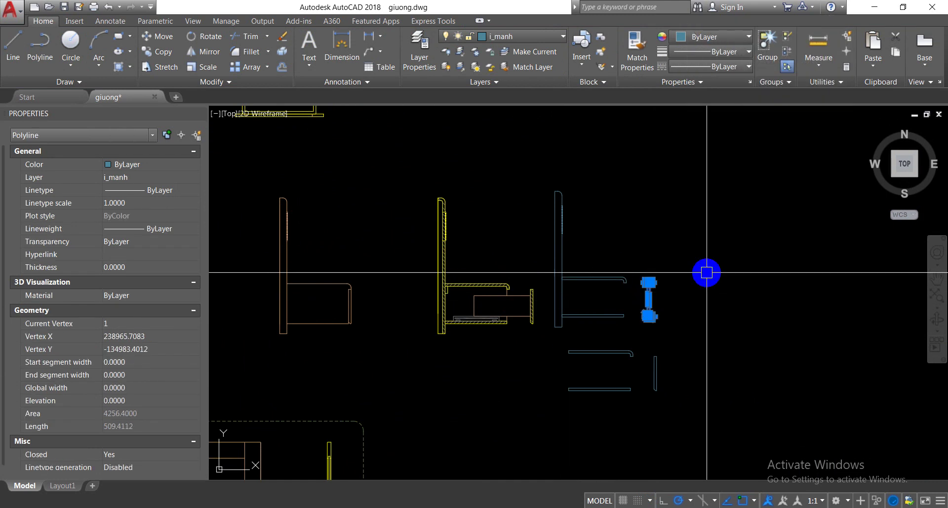
click(520, 39)
click(506, 126)
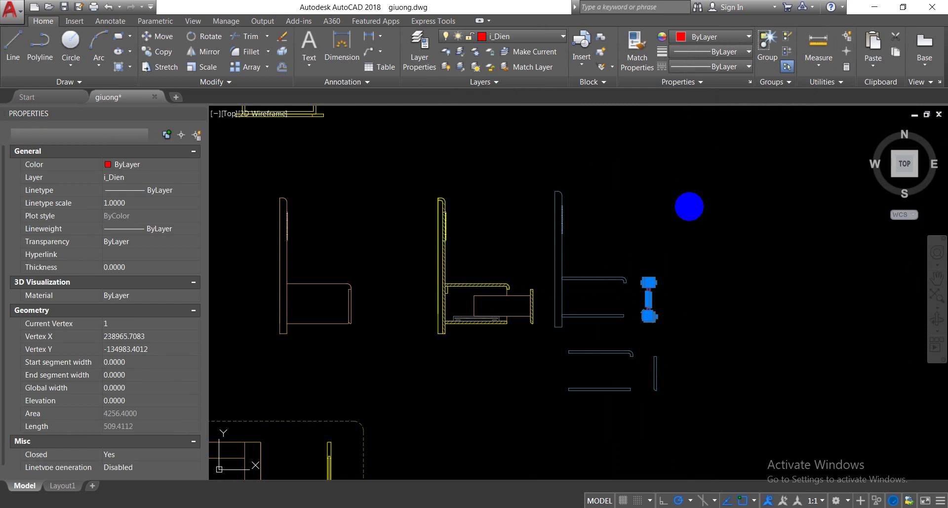
key(Escape)
scroll(630, 300, up, 2)
scroll(673, 271, up, 2)
scroll(644, 282, up, 2)
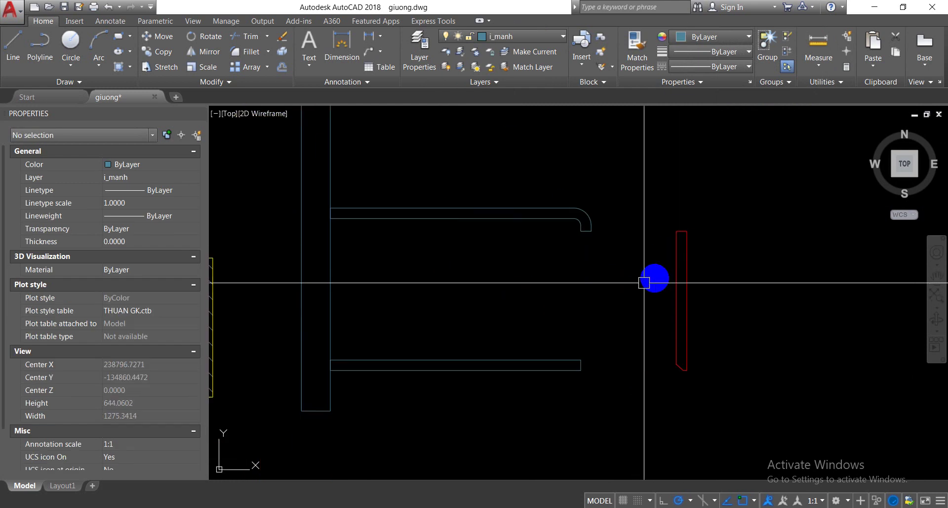
scroll(575, 276, down, 6)
scroll(430, 332, down, 2)
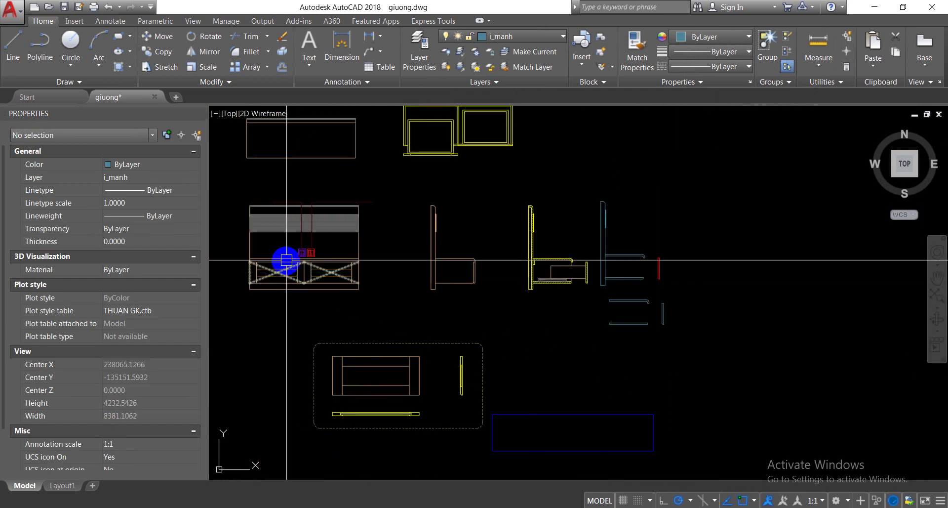
- Zoom around the bed-side sections to survey them, clearing a stray selection
scroll(286, 260, up, 4)
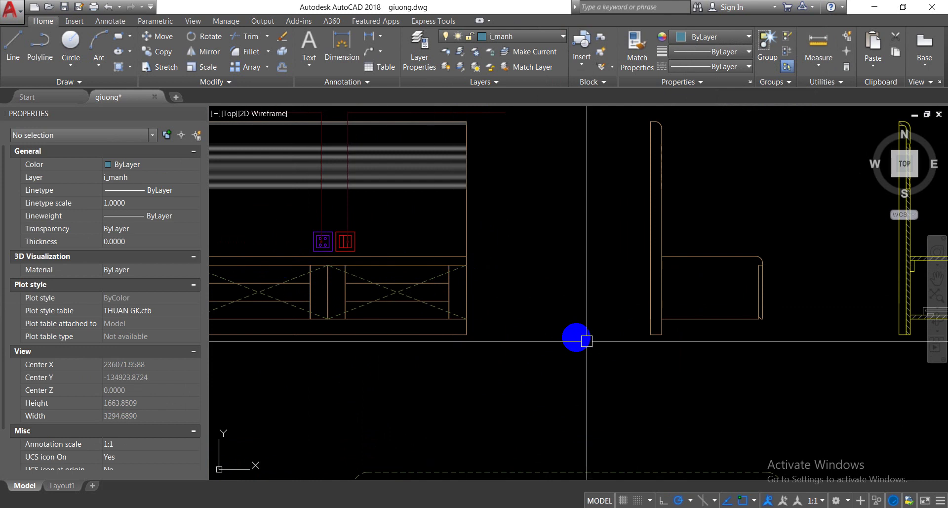
scroll(587, 342, down, 2)
scroll(750, 308, up, 6)
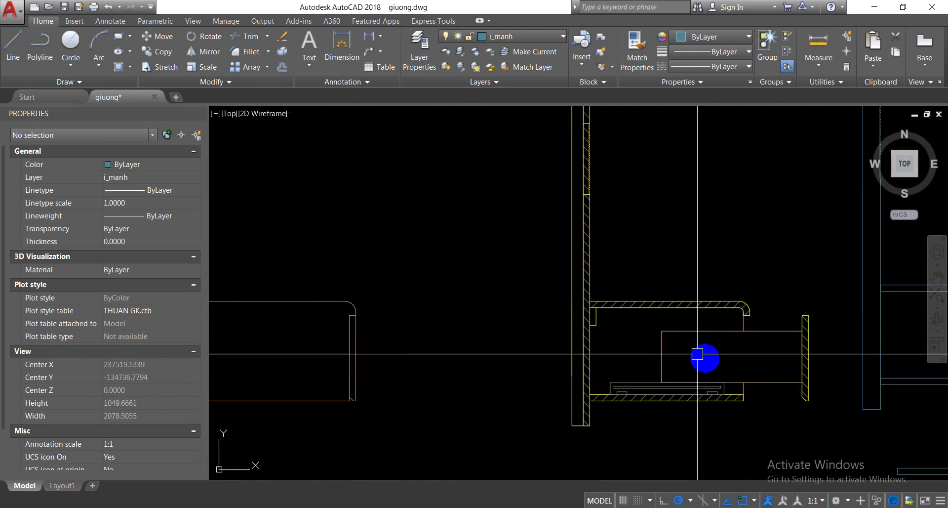
scroll(550, 318, down, 2)
scroll(722, 360, up, 2)
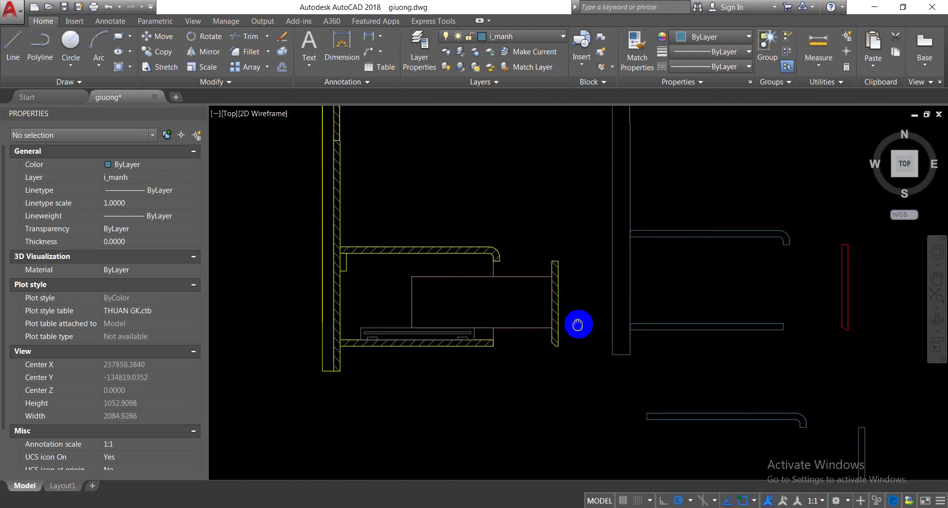
scroll(576, 324, down, 2)
scroll(501, 345, up, 3)
scroll(534, 306, up, 2)
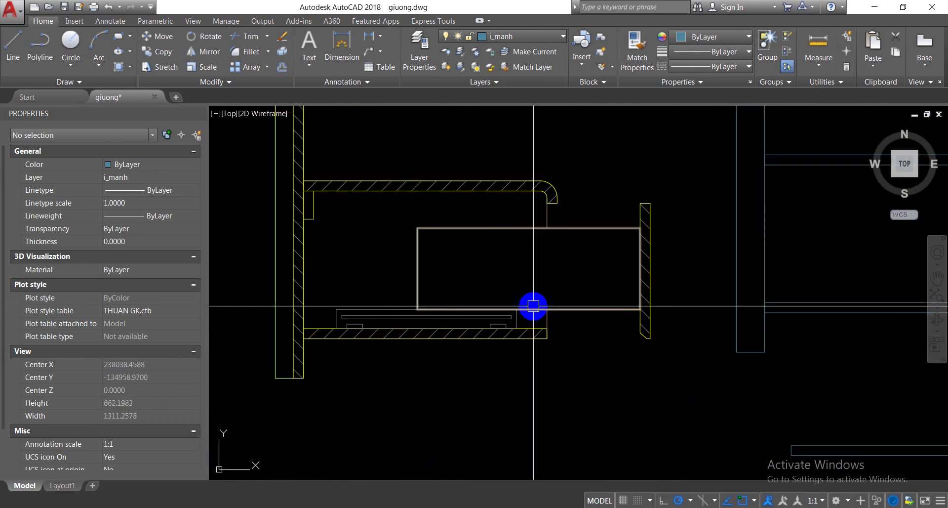
click(547, 327)
key(Escape)
- Window-select the objects of the yellow drawer section
scroll(568, 321, down, 5)
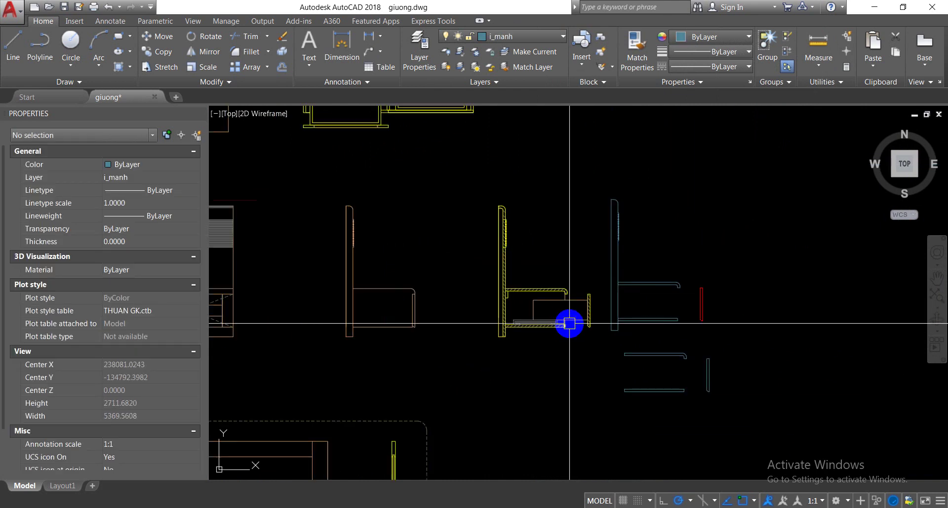
scroll(435, 333, down, 1)
scroll(419, 324, up, 5)
scroll(830, 285, up, 1)
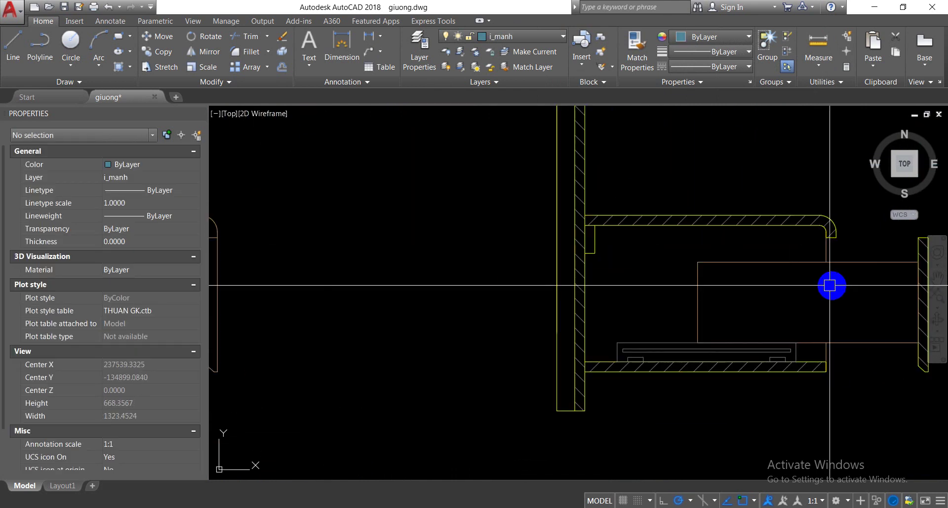
scroll(561, 271, down, 8)
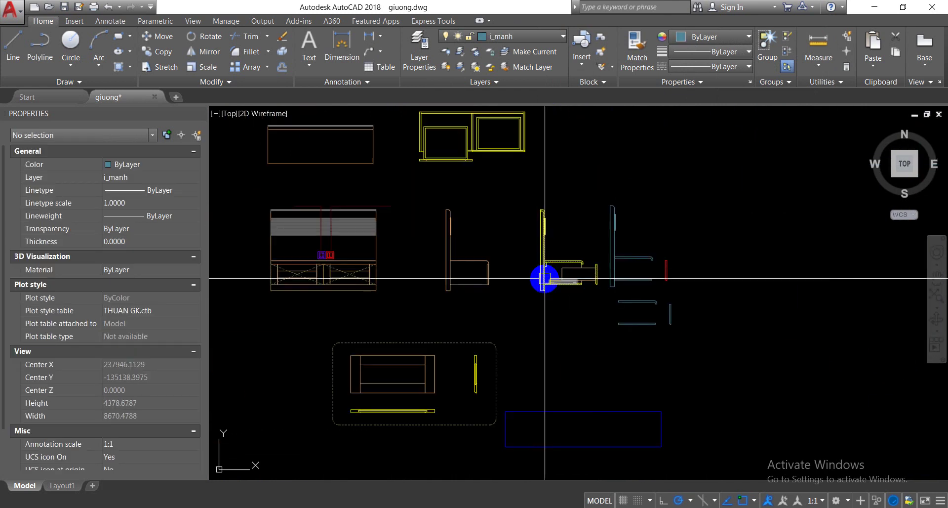
click(600, 312)
click(543, 227)
- Place the copy of the yellow section right of the red strip and erase its drawer box and front panel
text(m)
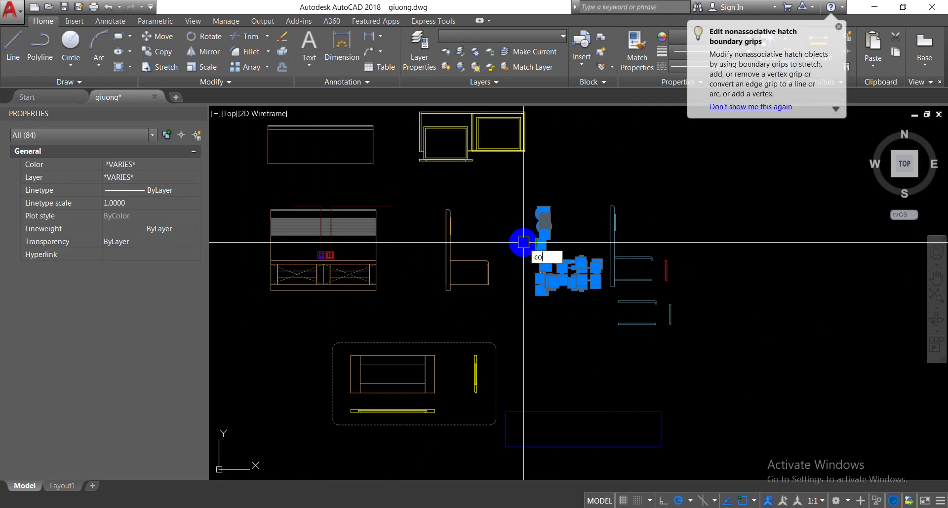
key(Return)
scroll(771, 296, up, 4)
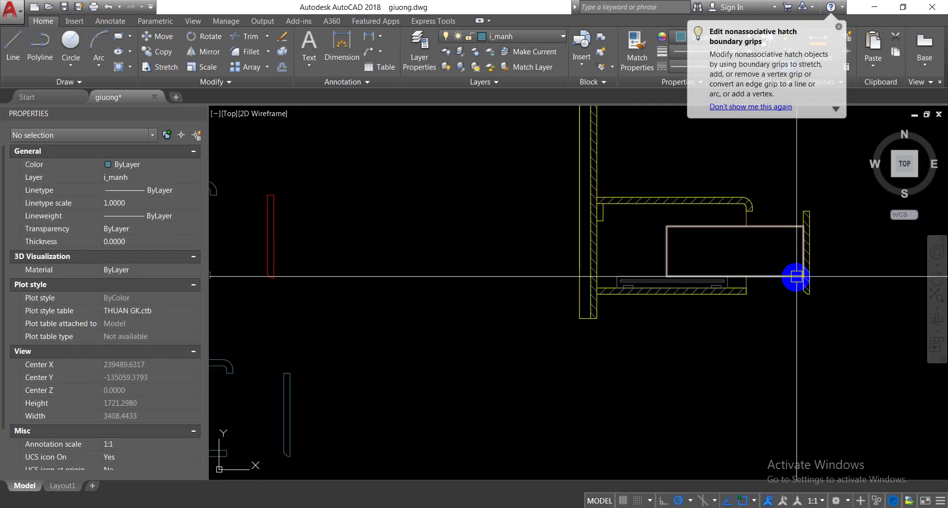
scroll(728, 318, up, 2)
click(830, 326)
click(763, 200)
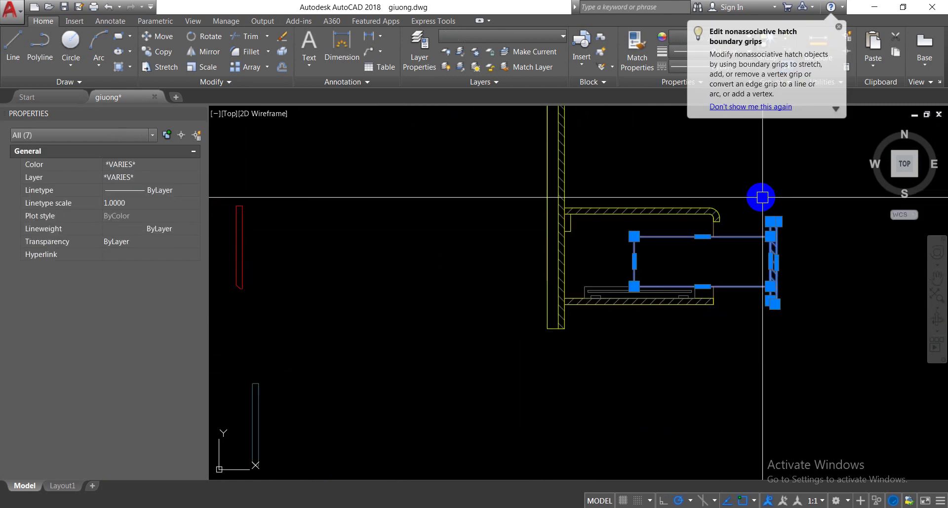
key(Delete)
- Erase the drawer base parts and the small rectangle beside the back panel
scroll(682, 257, up, 4)
click(514, 296)
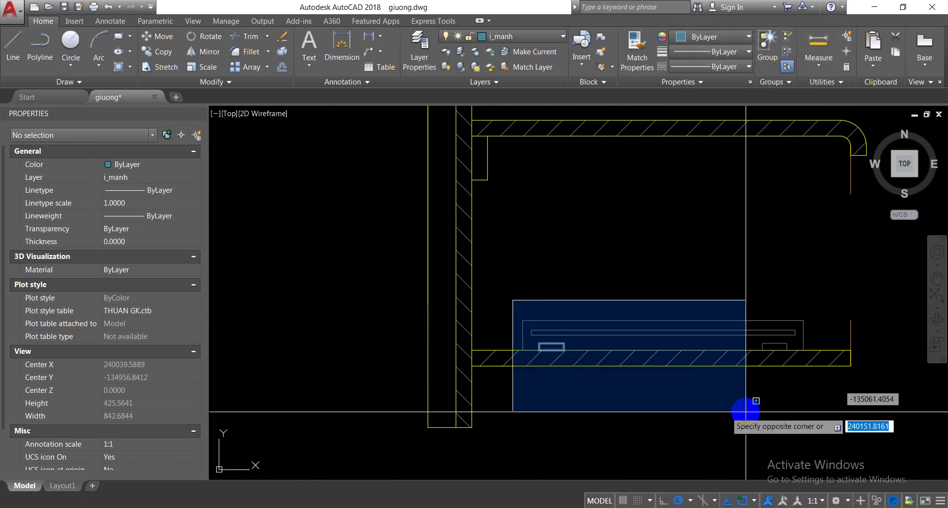
click(817, 405)
key(Delete)
click(496, 186)
click(485, 161)
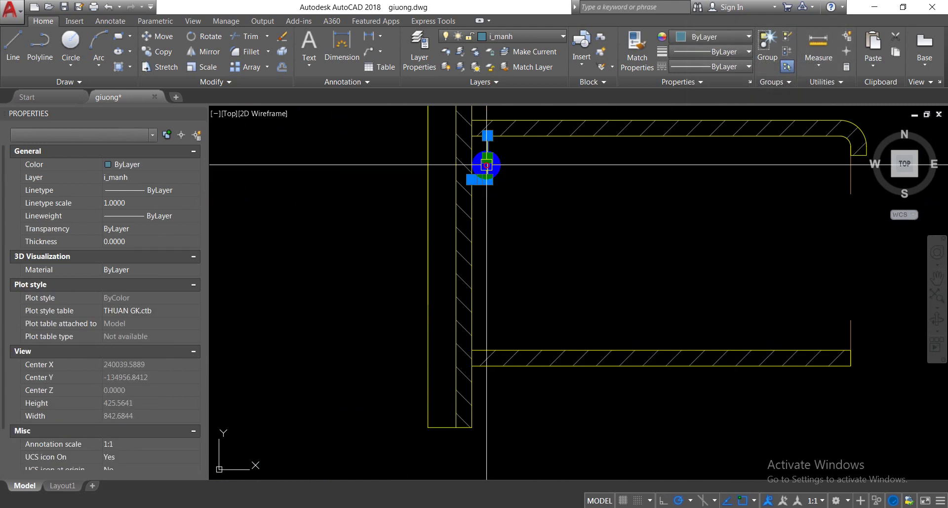
key(Delete)
- Stretch the right end line down to the lower rail to close the two hatched rails
click(851, 190)
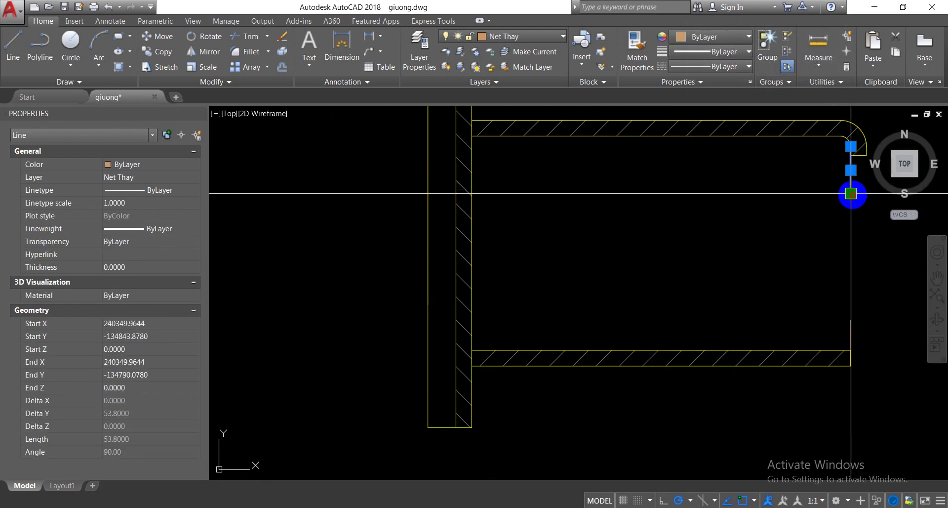
click(851, 193)
key(Escape)
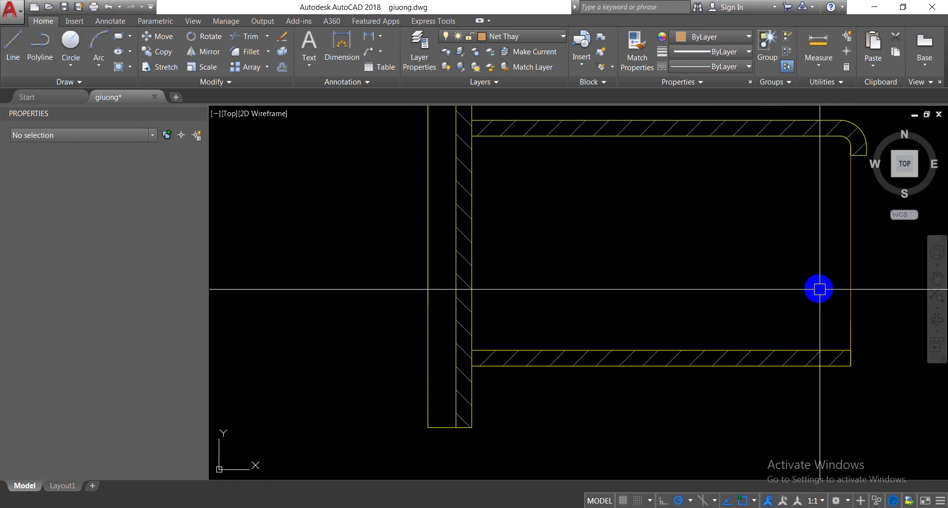
click(779, 276)
click(875, 381)
key(Escape)
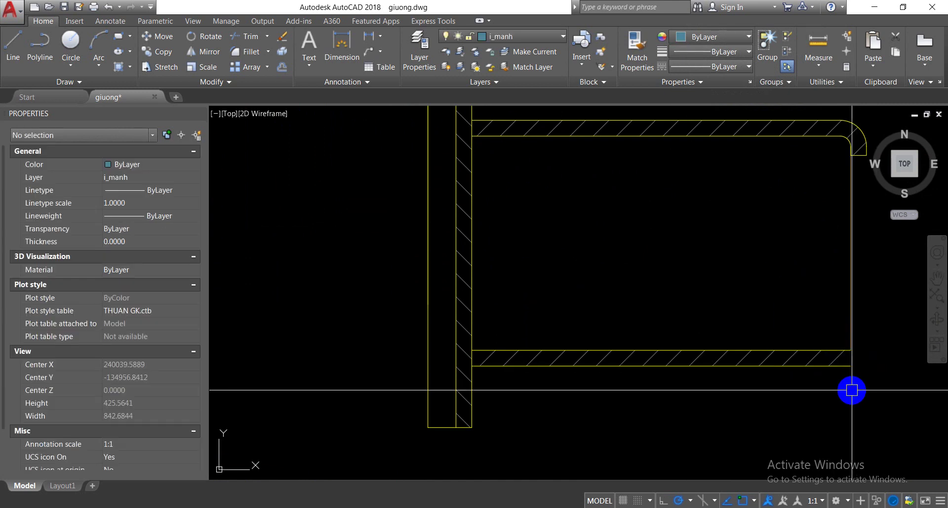
scroll(610, 264, down, 5)
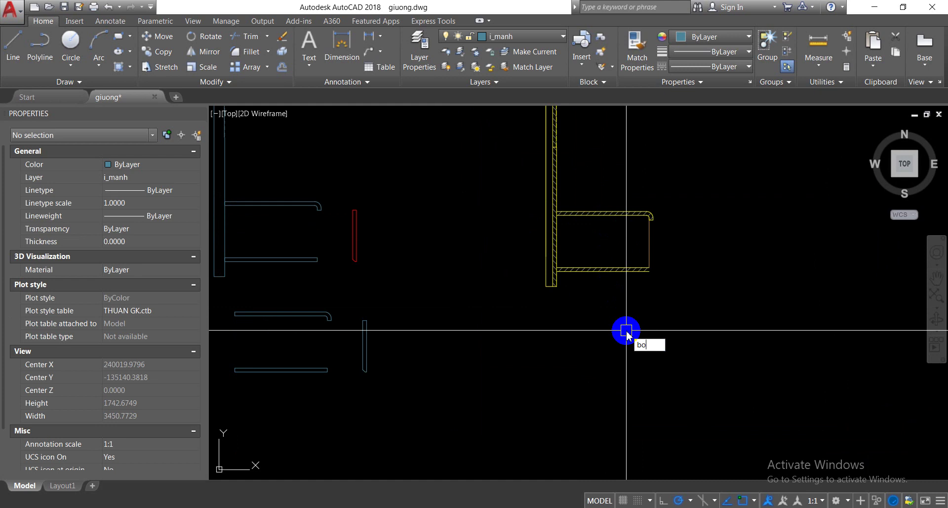
- Trace a closed boundary inside the hatched rails and put it on layer i_Dut
key(Return)
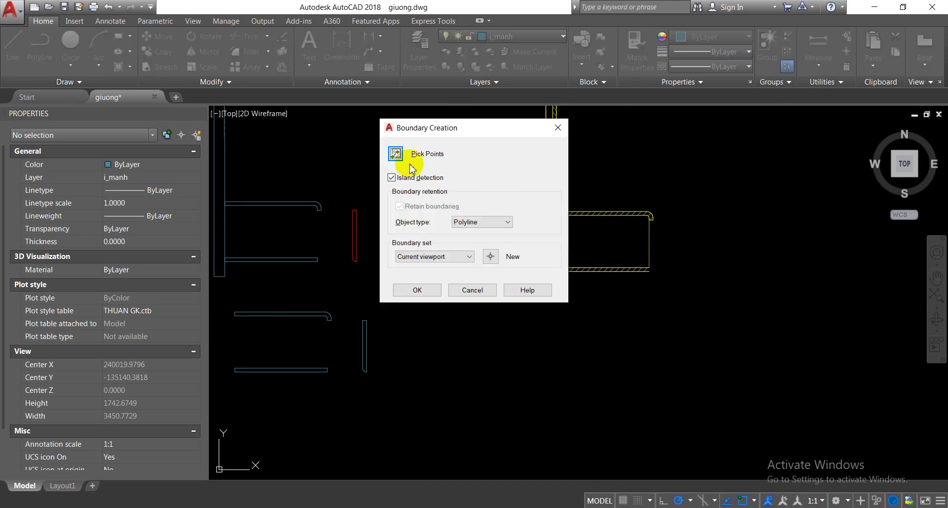
click(408, 159)
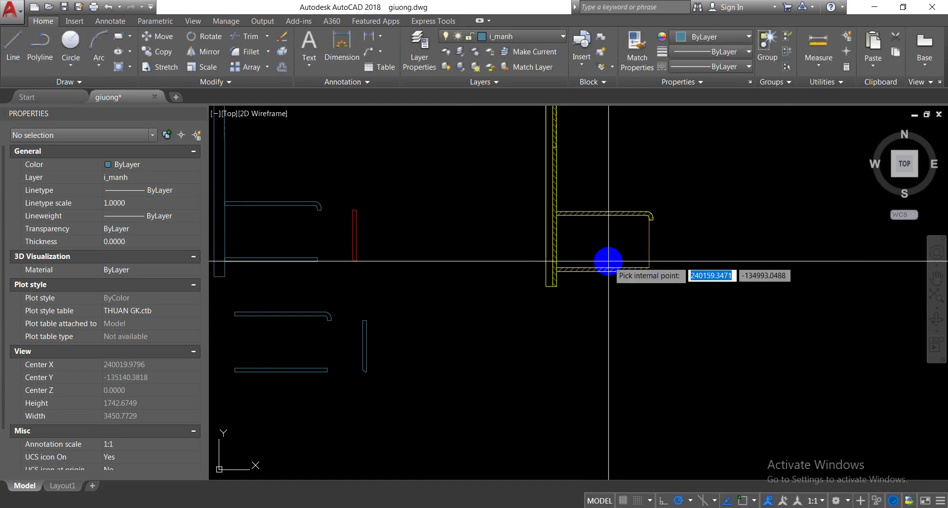
click(649, 244)
click(517, 37)
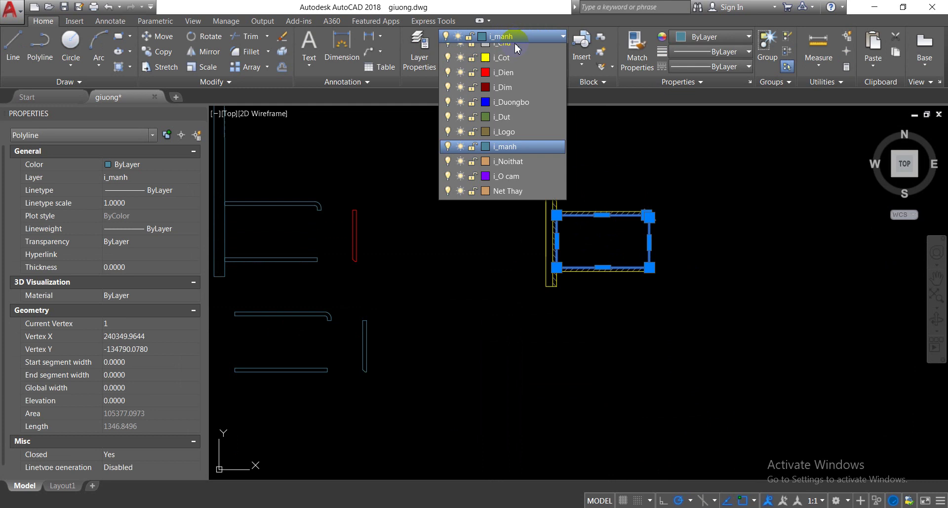
click(502, 170)
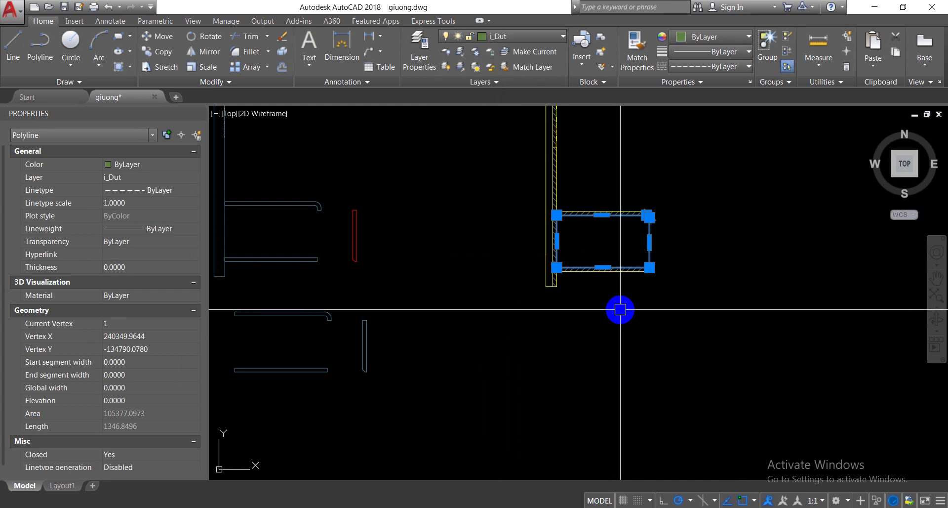
- Move the new i_Dut rectangle from its wall corner to beside the blue side-panel profile
text(m)
key(Return)
scroll(581, 278, up, 6)
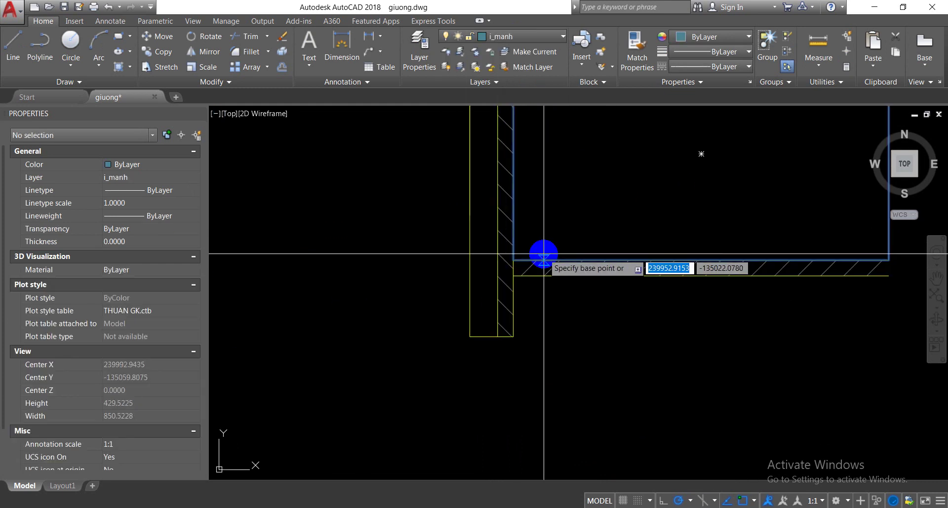
click(518, 259)
scroll(519, 259, down, 5)
scroll(451, 275, up, 2)
scroll(514, 271, up, 2)
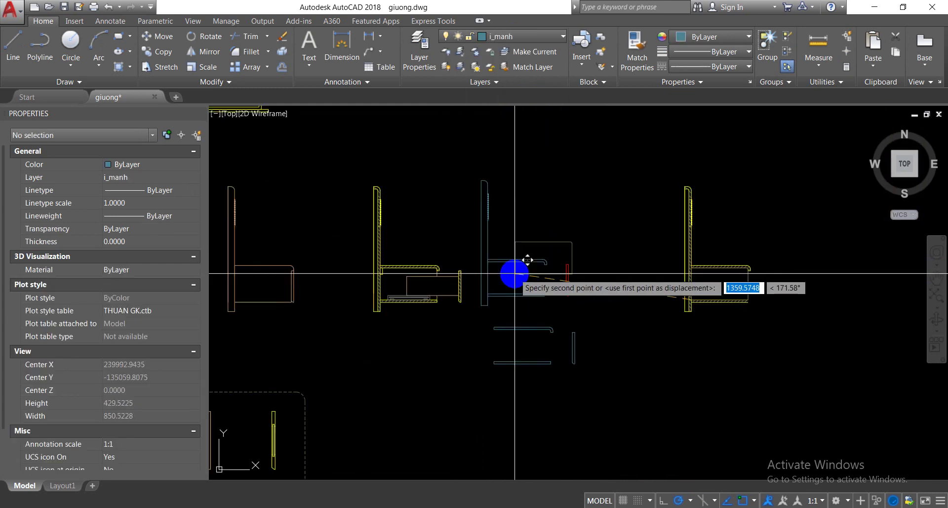
scroll(505, 288, up, 2)
click(462, 299)
scroll(587, 300, down, 3)
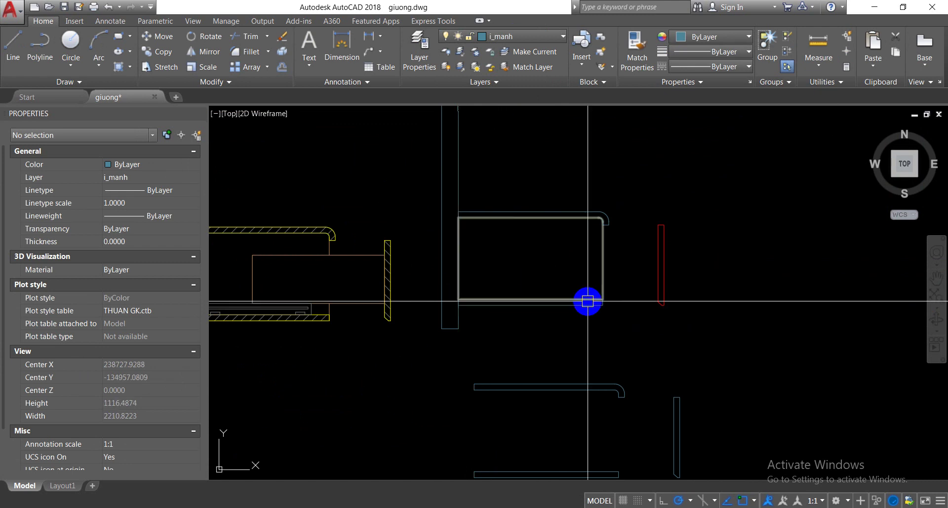
scroll(628, 334, down, 3)
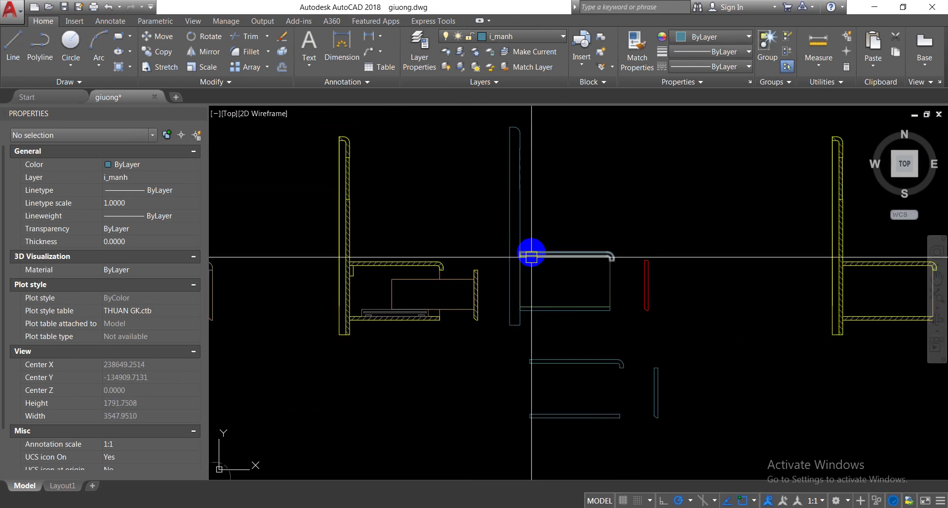
- Stretch the red i_Dien strip's corner up to the rectangle's rounded corner
scroll(532, 253, up, 2)
scroll(605, 259, up, 2)
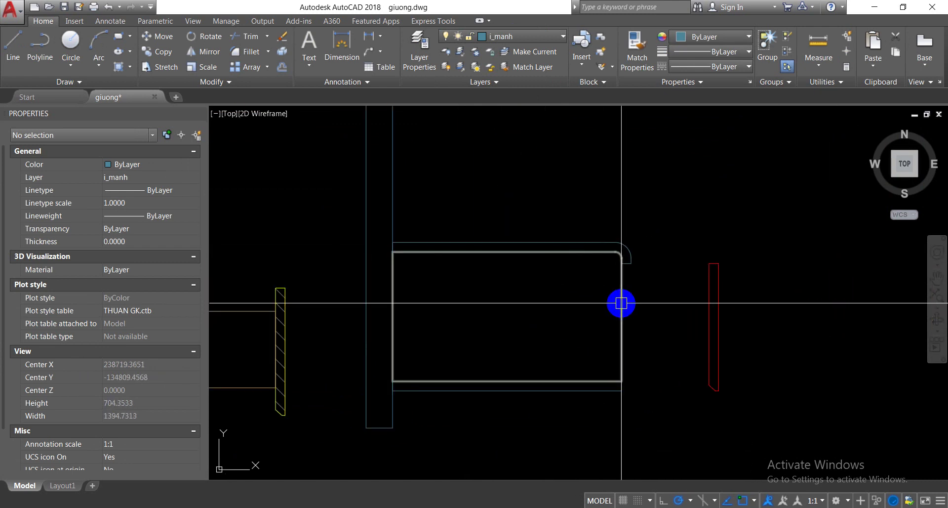
click(621, 308)
key(Escape)
scroll(617, 293, down, 3)
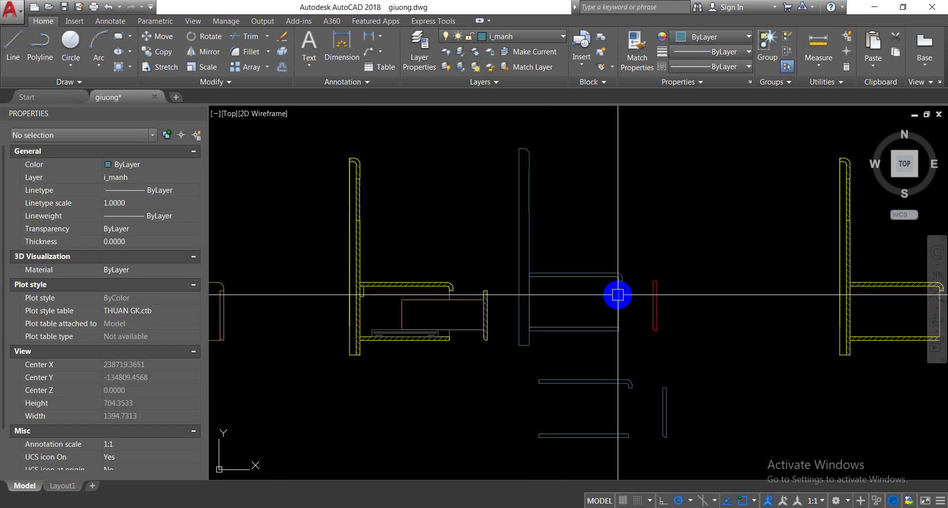
scroll(668, 303, up, 3)
click(683, 370)
click(622, 314)
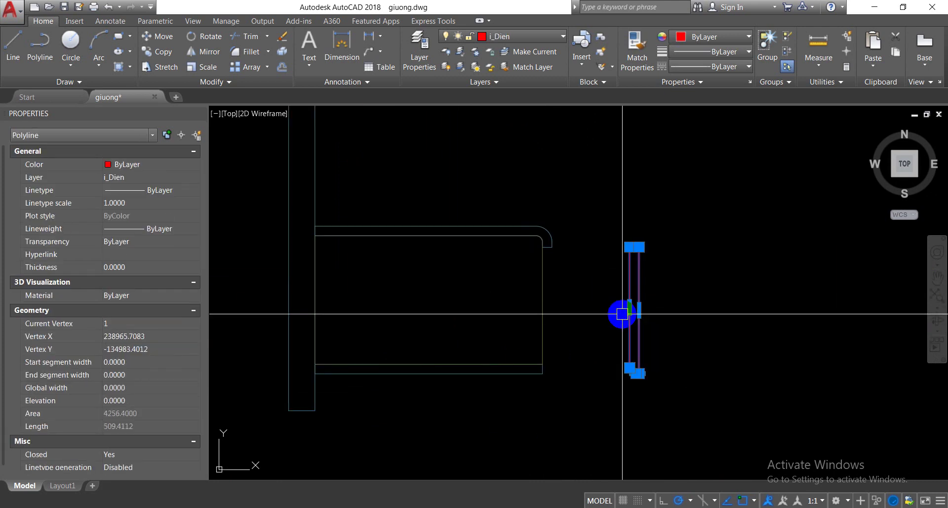
click(622, 313)
click(629, 247)
scroll(571, 250, up, 3)
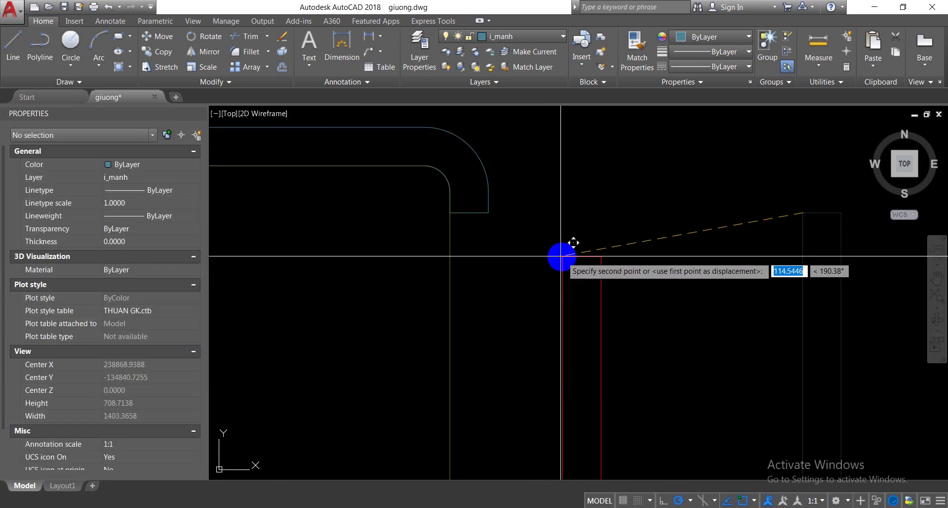
scroll(509, 242, down, 3)
click(509, 242)
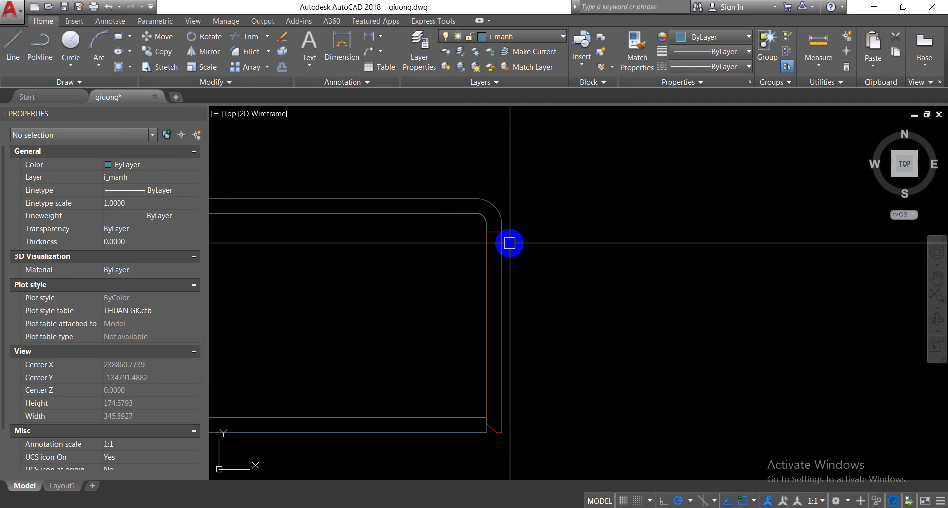
- Lower the red strip's top edge by 3 units using its midpoint grip
click(502, 286)
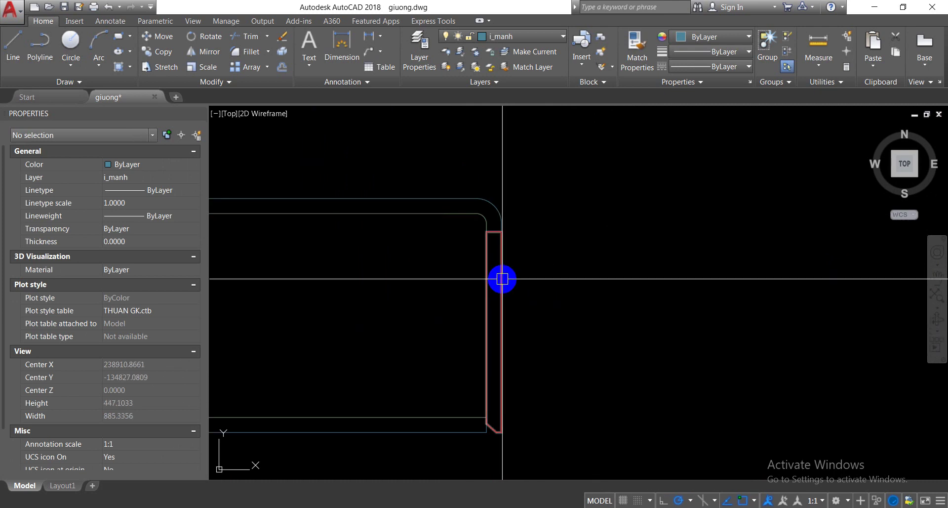
scroll(501, 229, up, 3)
scroll(500, 229, up, 2)
click(459, 238)
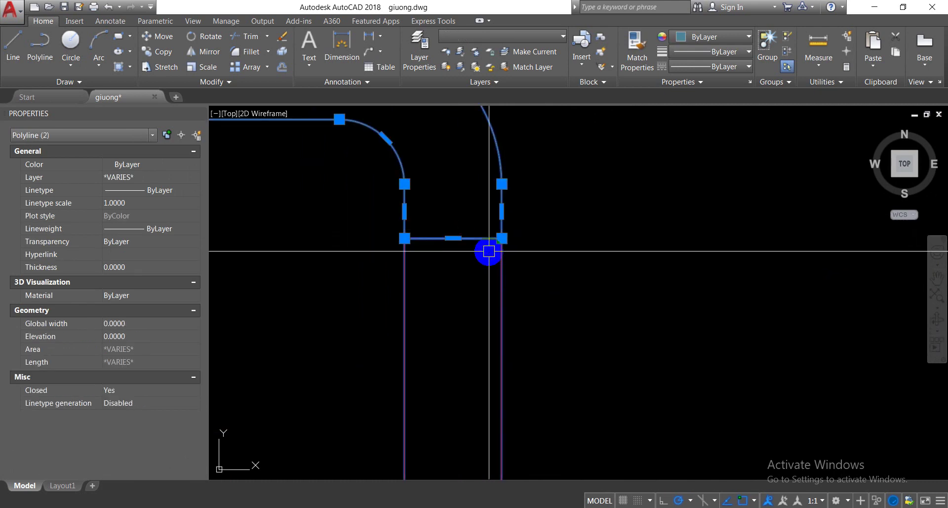
key(Escape)
click(501, 284)
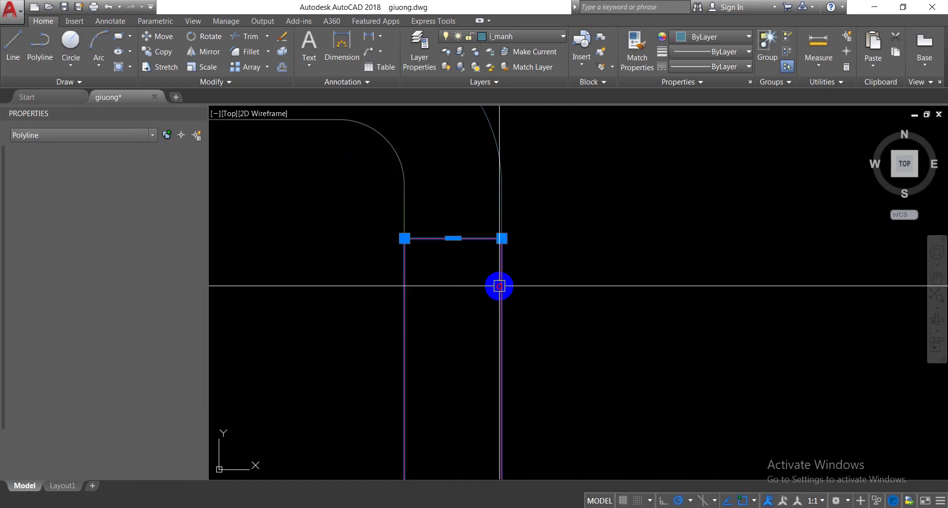
click(454, 238)
text(3)
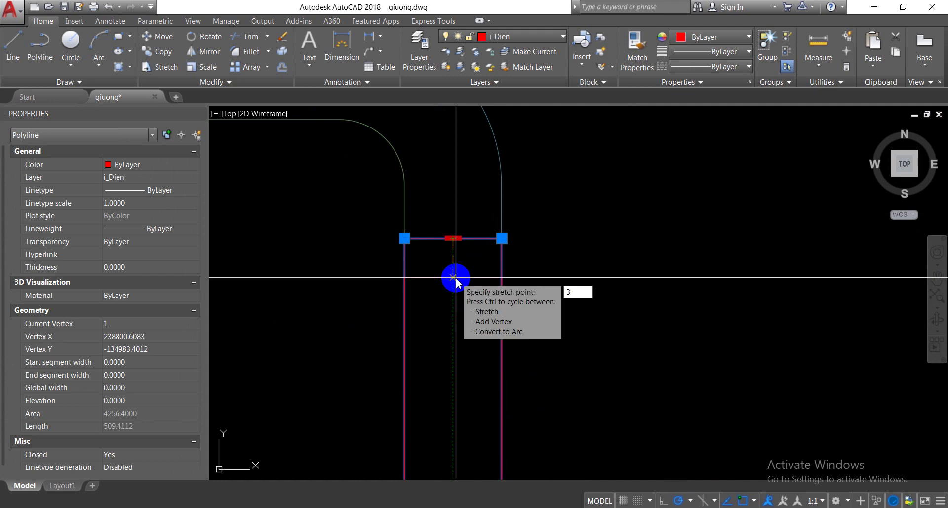
key(Return)
key(Escape)
scroll(575, 284, down, 5)
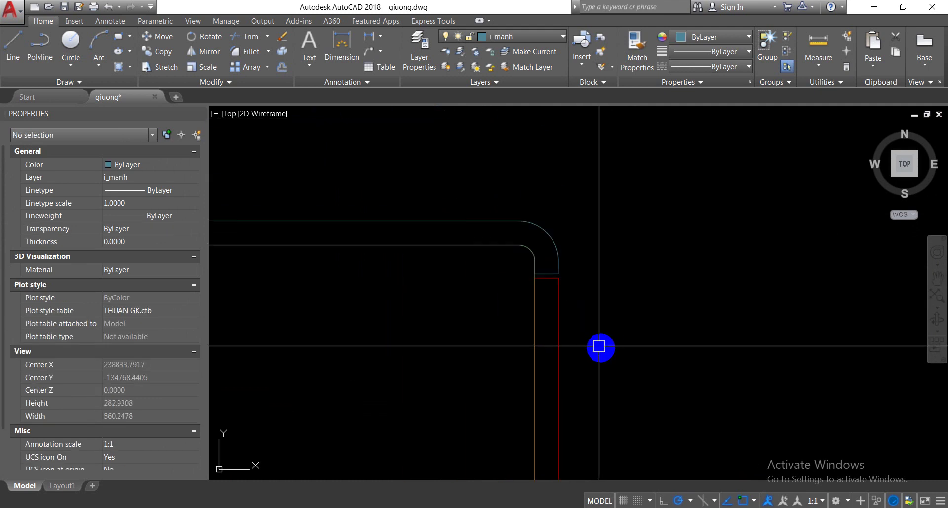
middle_drag(599, 345, 597, 235)
middle_drag(592, 335, 547, 345)
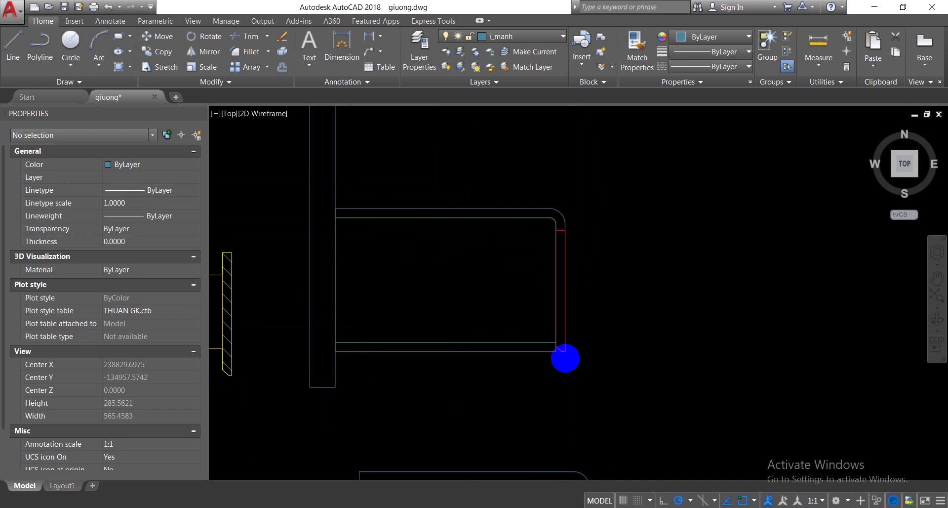
scroll(562, 349, down, 2)
scroll(512, 371, down, 5)
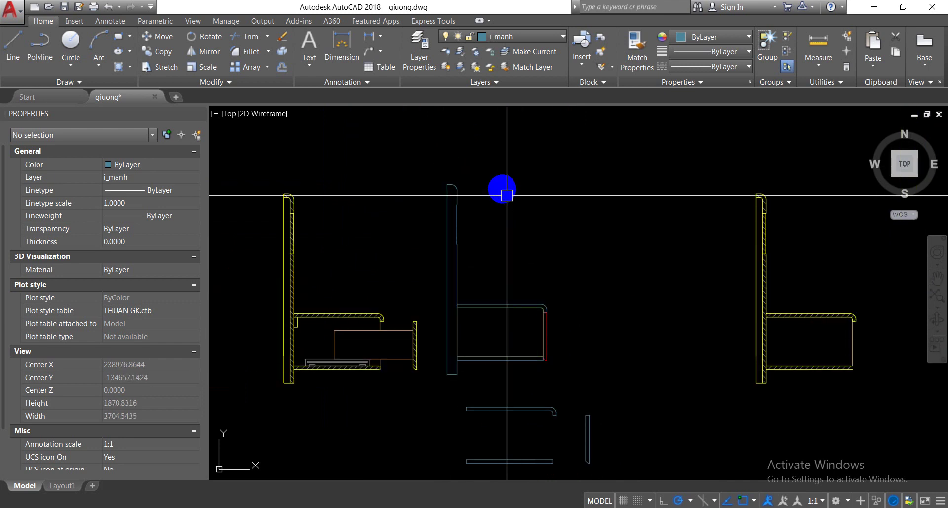
- Delete the selected horizontal lines from the cabinet elevation
scroll(545, 348, down, 5)
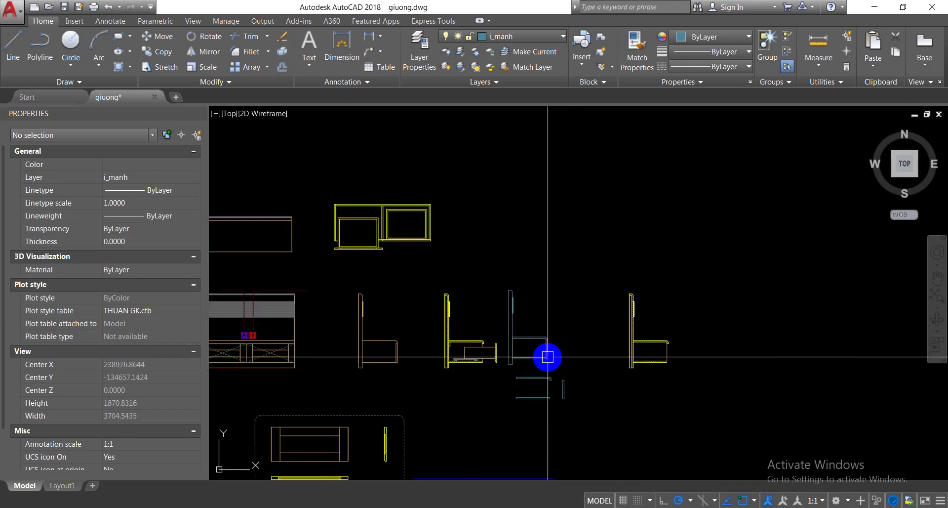
middle_drag(275, 364, 485, 341)
scroll(444, 343, up, 5)
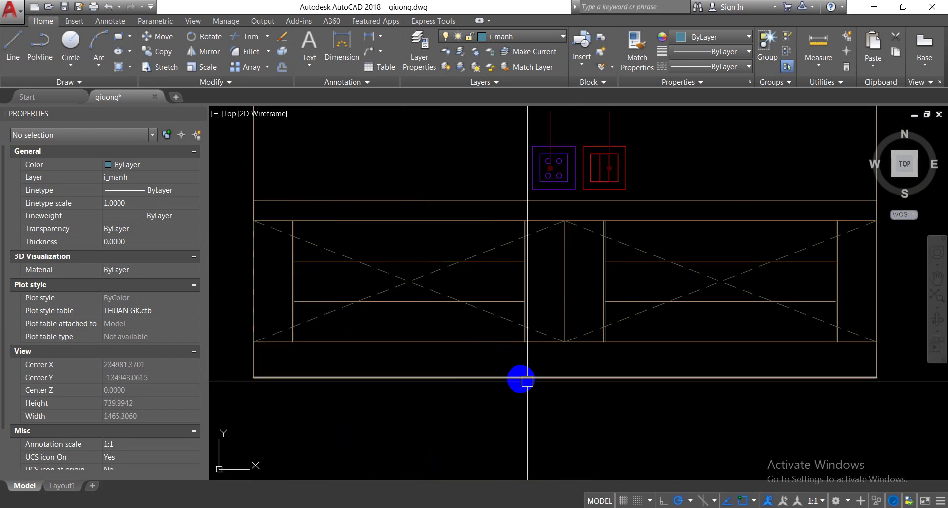
scroll(751, 368, down, 1)
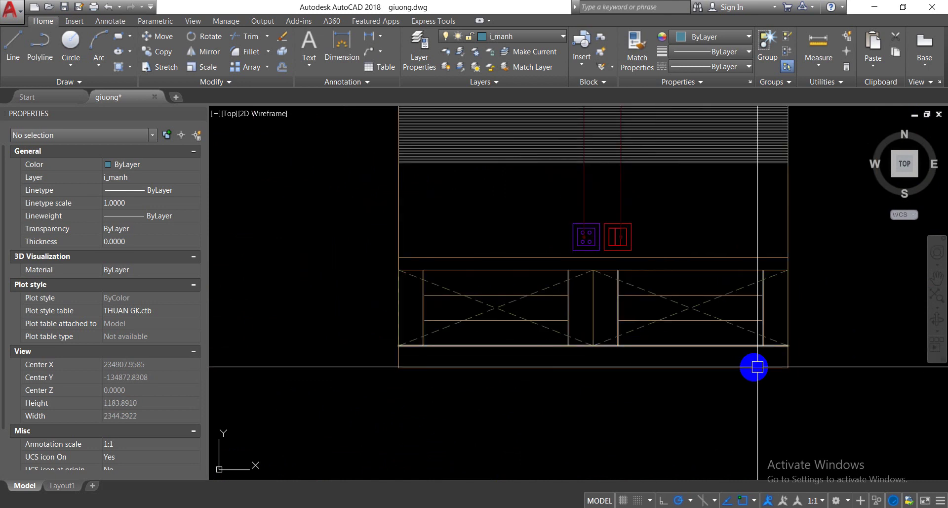
scroll(783, 265, up, 3)
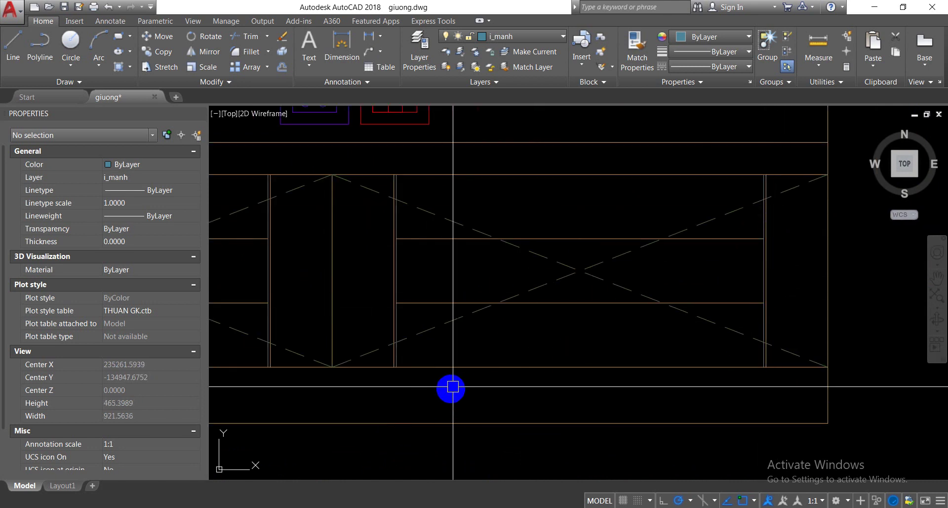
click(427, 238)
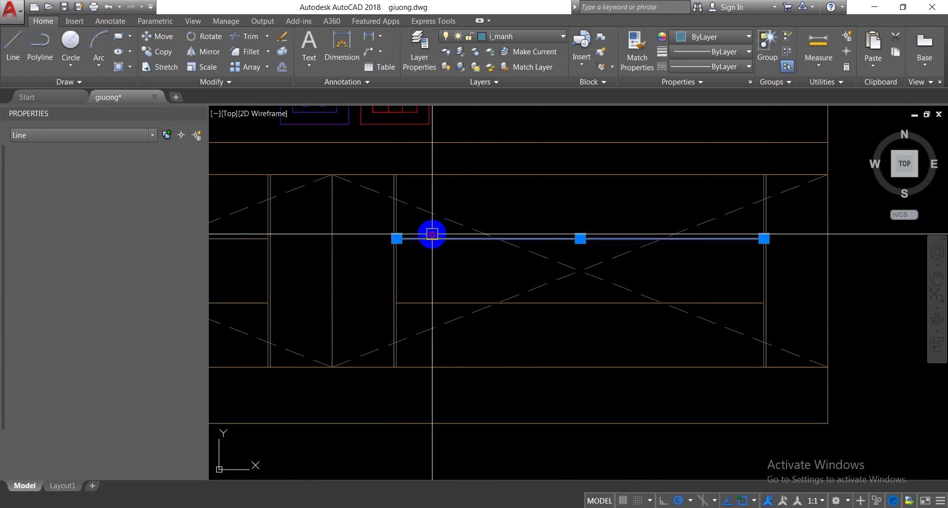
key(Delete)
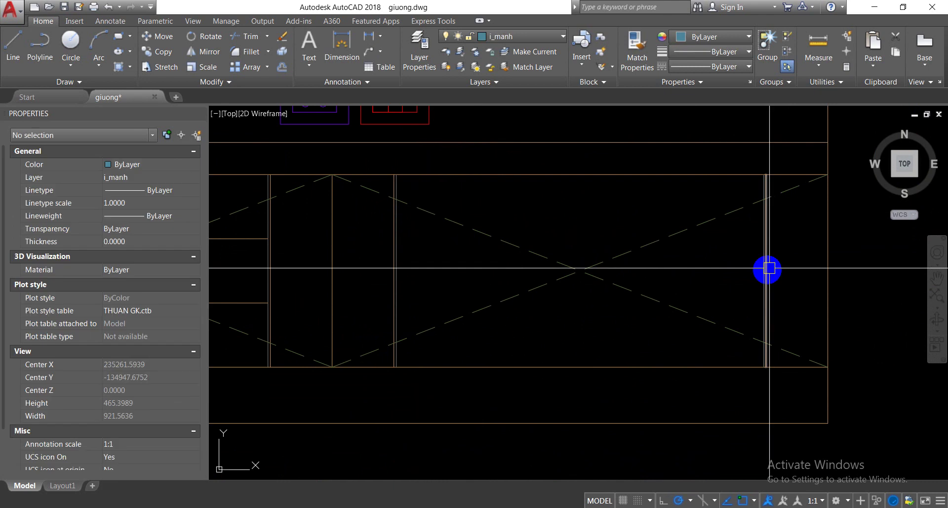
- Delete the two short lines on the left and the double vertical line
middle_drag(272, 257, 511, 273)
click(275, 241)
click(261, 304)
key(Delete)
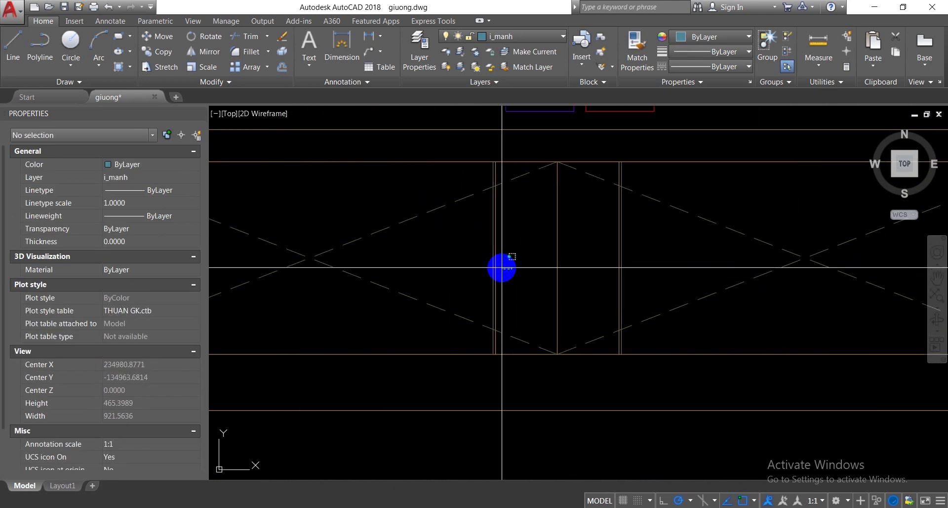
drag(635, 256, 612, 253)
key(Delete)
- Zoom to bring the nightstand side profiles into view
scroll(582, 338, down, 4)
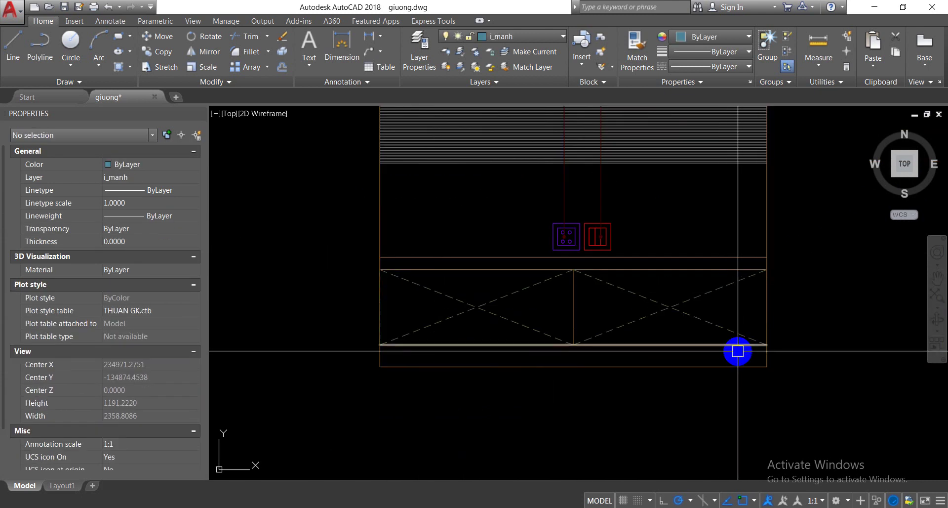
scroll(731, 339, down, 2)
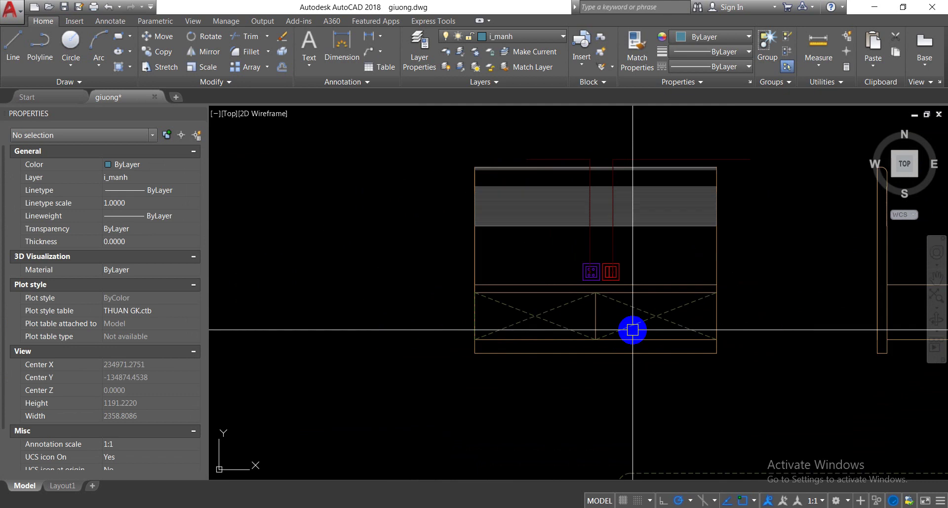
scroll(628, 328, down, 2)
scroll(698, 332, down, 2)
scroll(420, 307, up, 3)
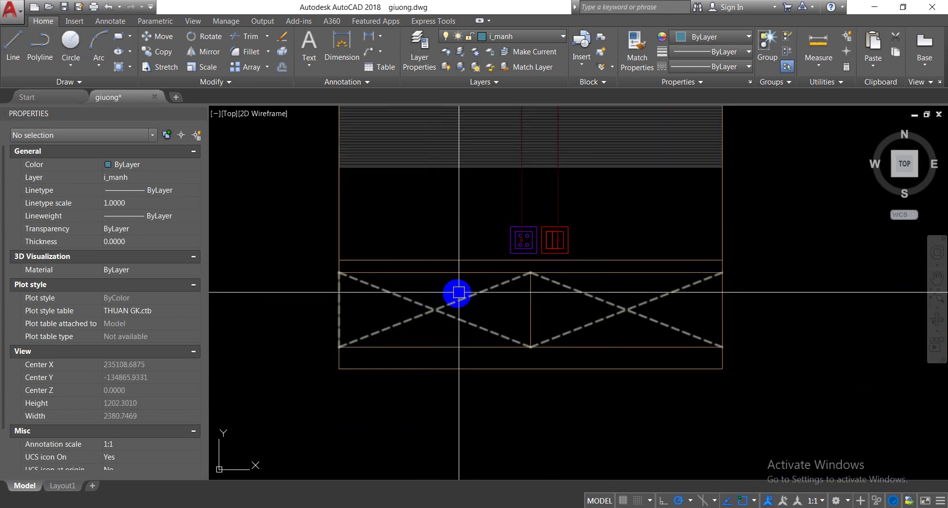
scroll(593, 339, down, 4)
scroll(620, 338, down, 1)
scroll(723, 317, up, 4)
scroll(691, 324, up, 2)
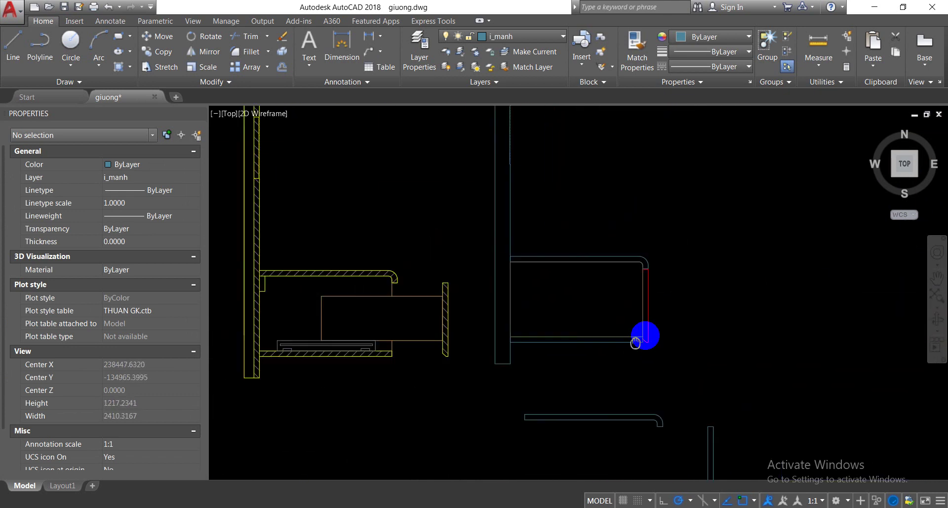
scroll(583, 340, down, 4)
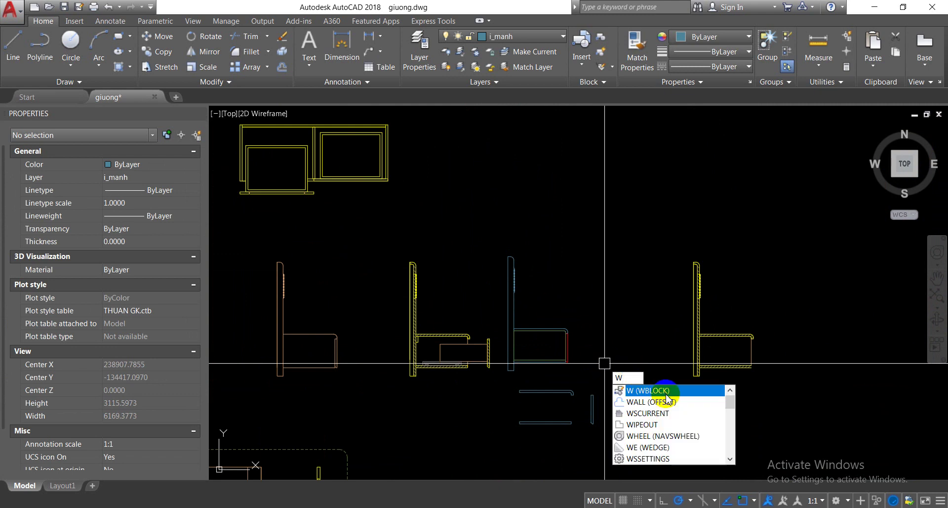
- Write the window-selected nightstand profile out as a drawing named tab in Documents
click(666, 391)
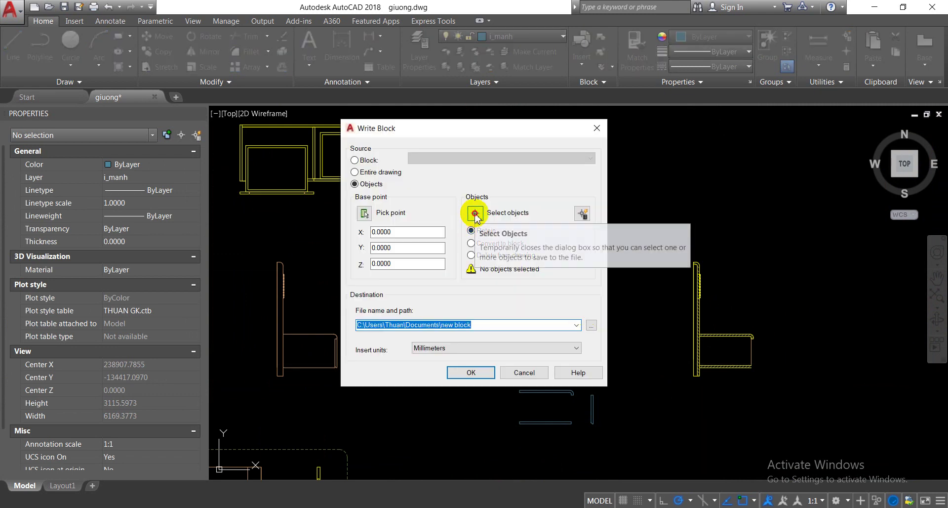
click(476, 214)
click(497, 244)
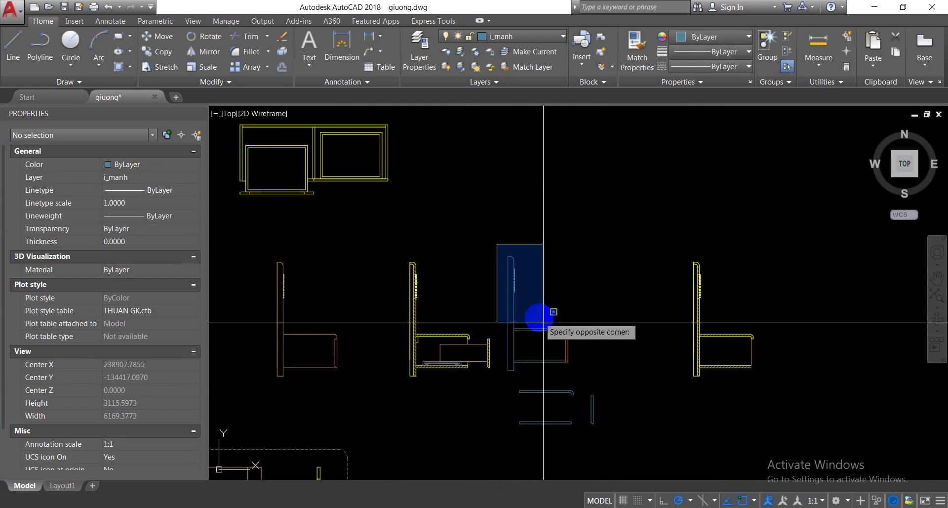
click(578, 375)
key(Return)
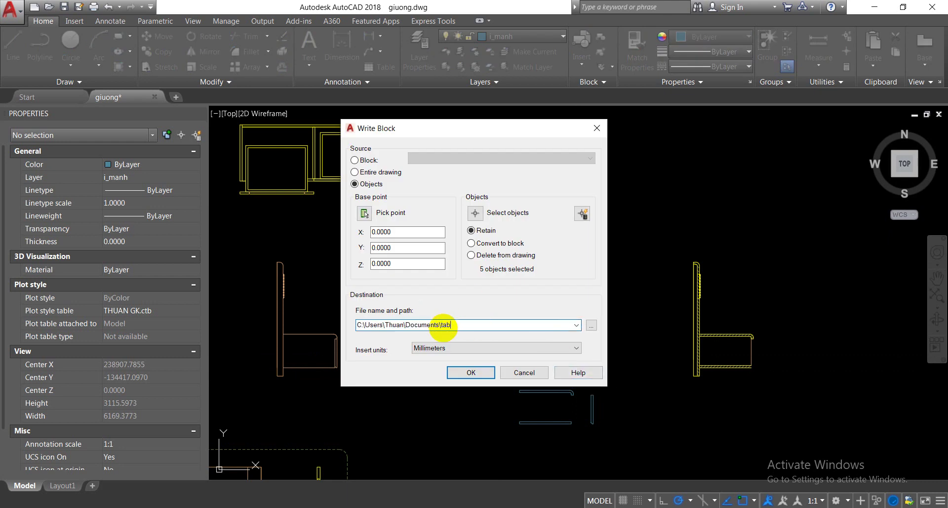
click(469, 373)
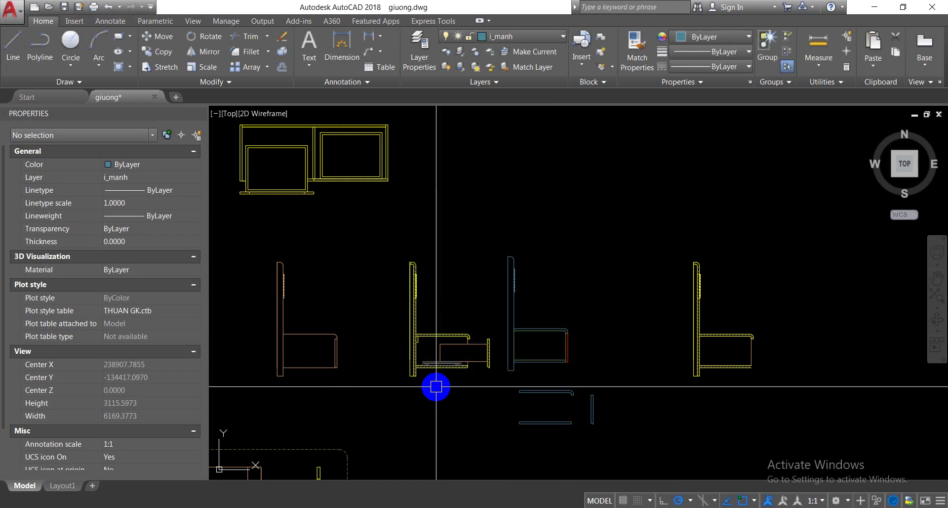
scroll(449, 356, down, 2)
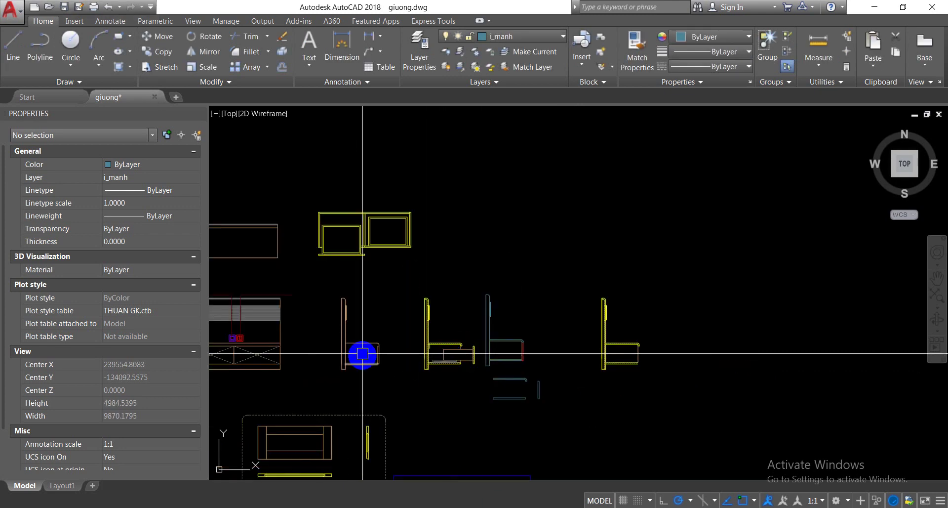
scroll(535, 321, down, 3)
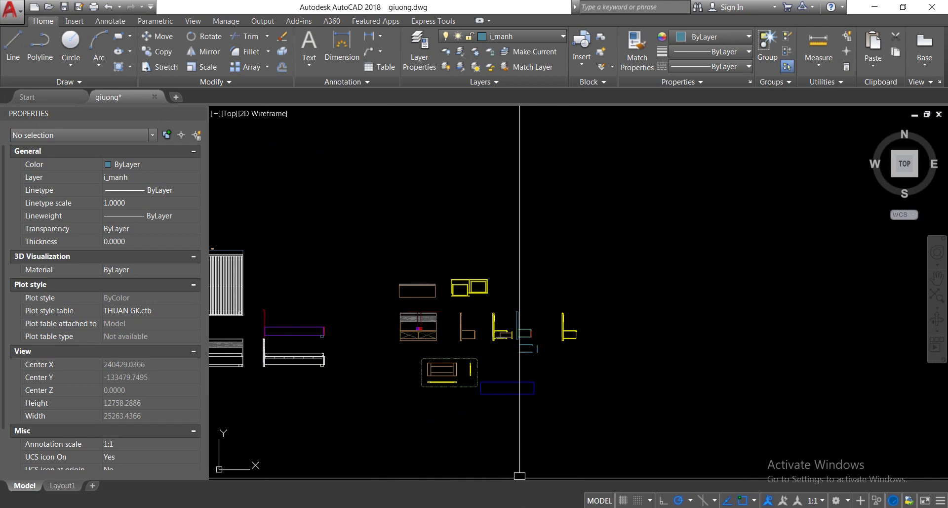
mouse_move(516, 499)
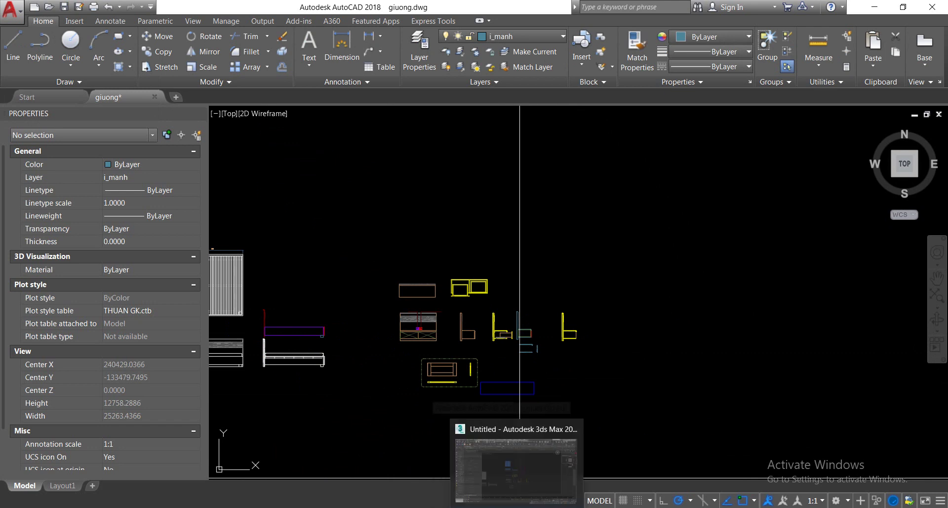
- In 3ds Max, import tab.dwg, found by date-modified sort, with the default DWG import options
click(526, 469)
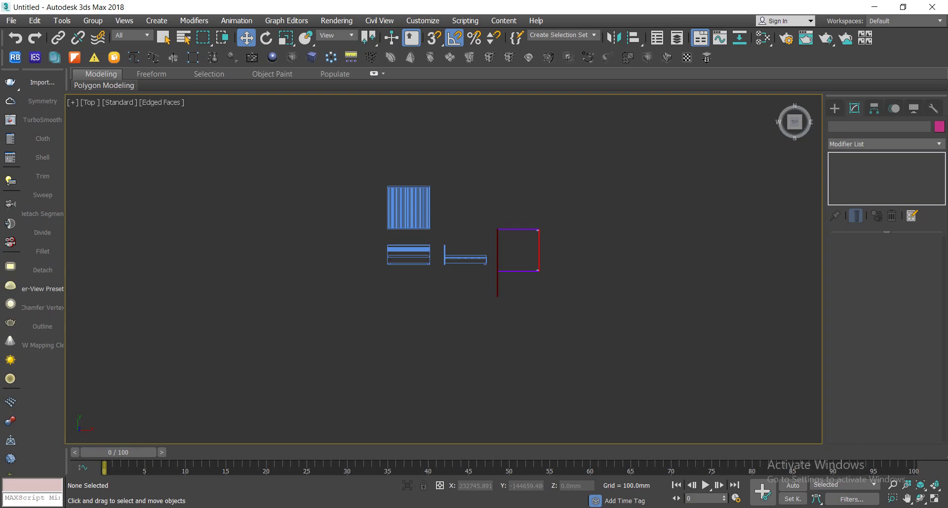
click(43, 83)
click(116, 237)
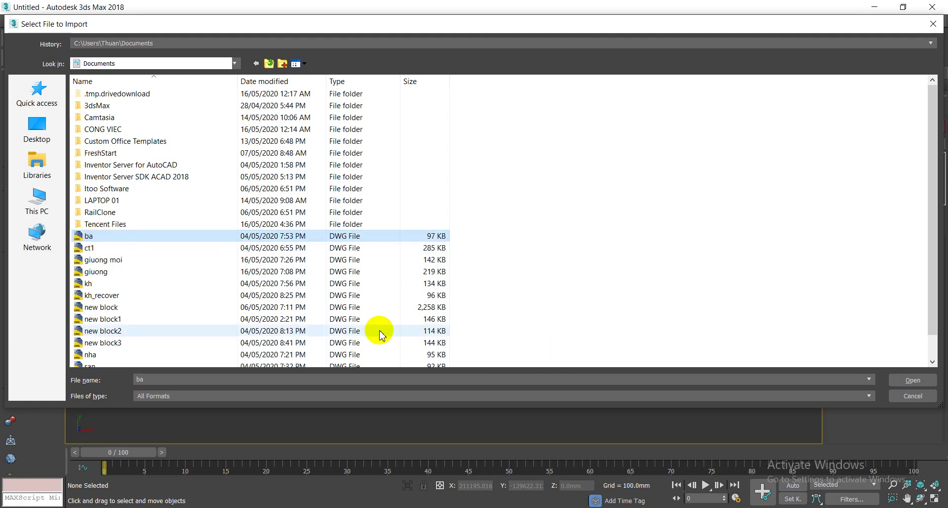
click(282, 83)
click(282, 83)
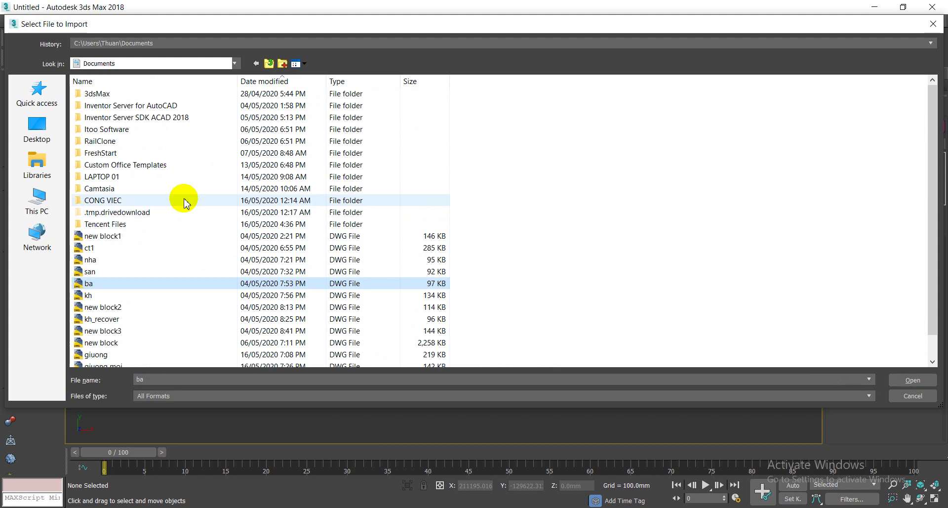
scroll(193, 228, down, 1)
click(114, 355)
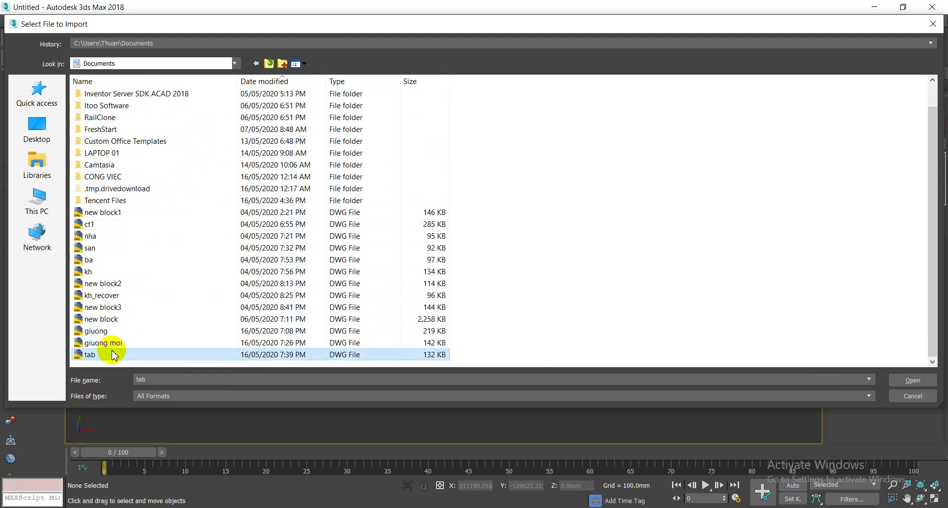
click(908, 380)
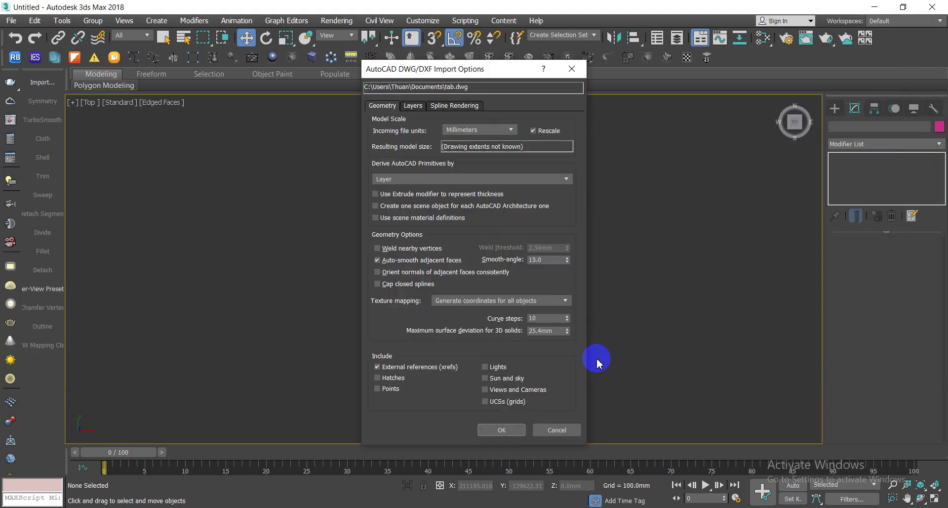
click(501, 431)
- Inspect the imported profile and the left panel's existing extrusion
scroll(760, 276, up, 3)
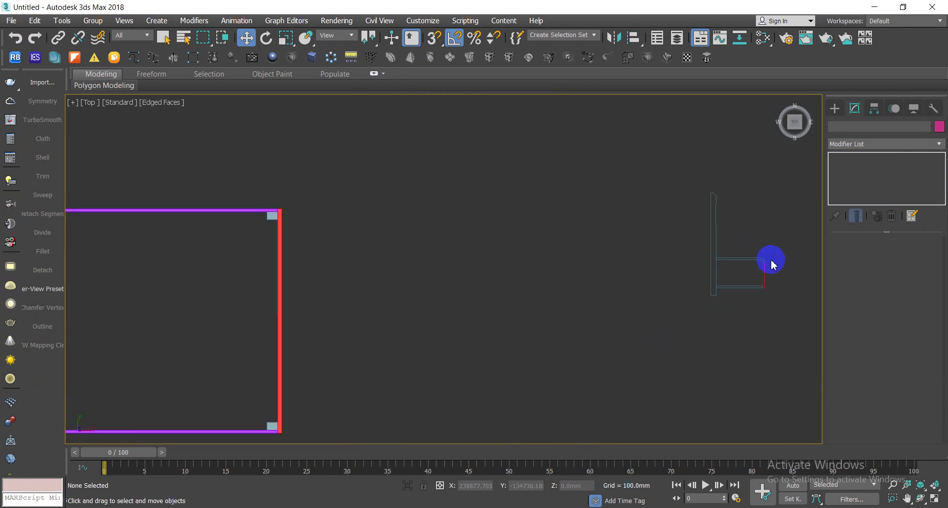
scroll(745, 342, up, 3)
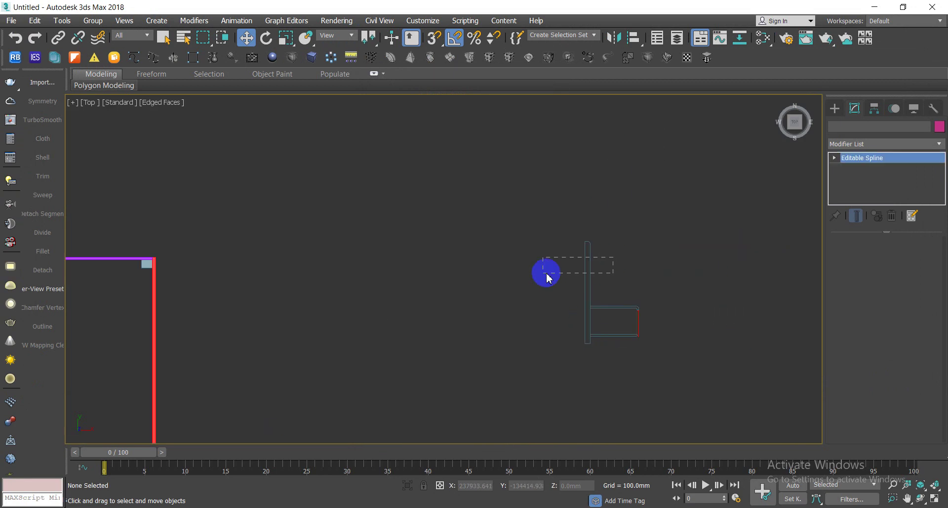
drag(547, 276, 545, 274)
scroll(286, 316, down, 3)
scroll(261, 306, down, 3)
scroll(183, 320, up, 3)
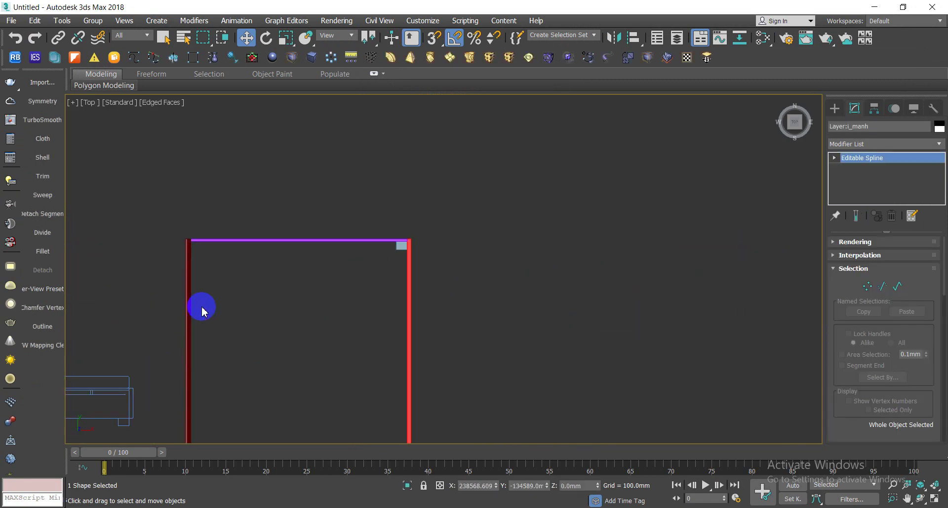
scroll(381, 328, down, 2)
scroll(343, 373, up, 2)
click(349, 373)
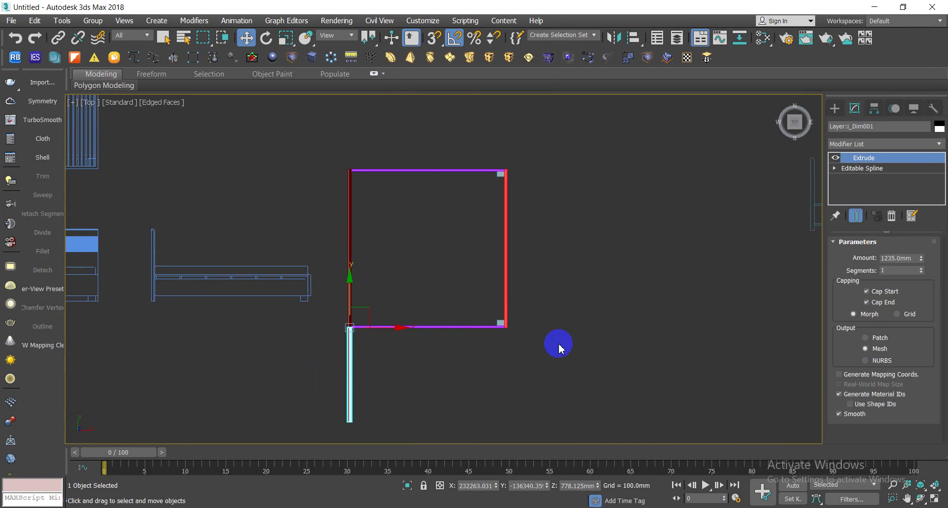
middle_drag(868, 269, 660, 269)
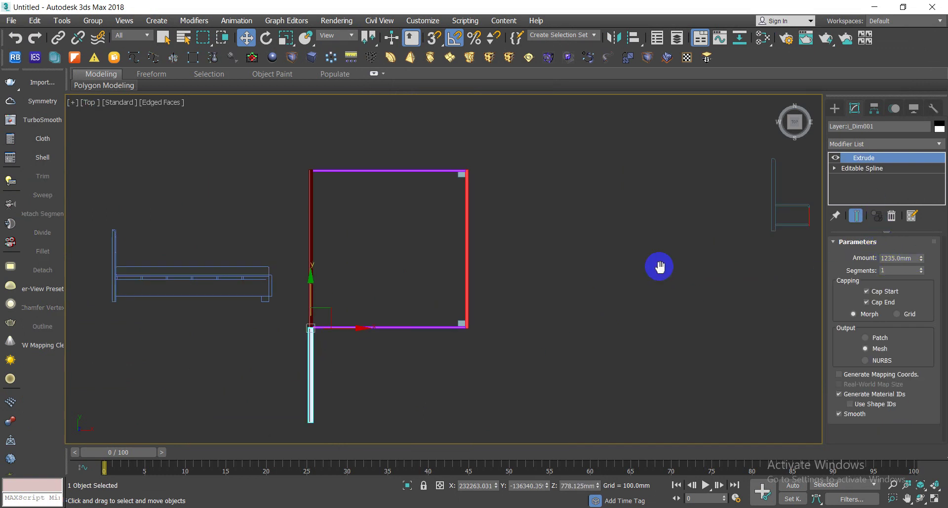
scroll(546, 230, down, 2)
- Extrude the nightstand profile 1235 mm deep, then orbit out of the top view
click(559, 215)
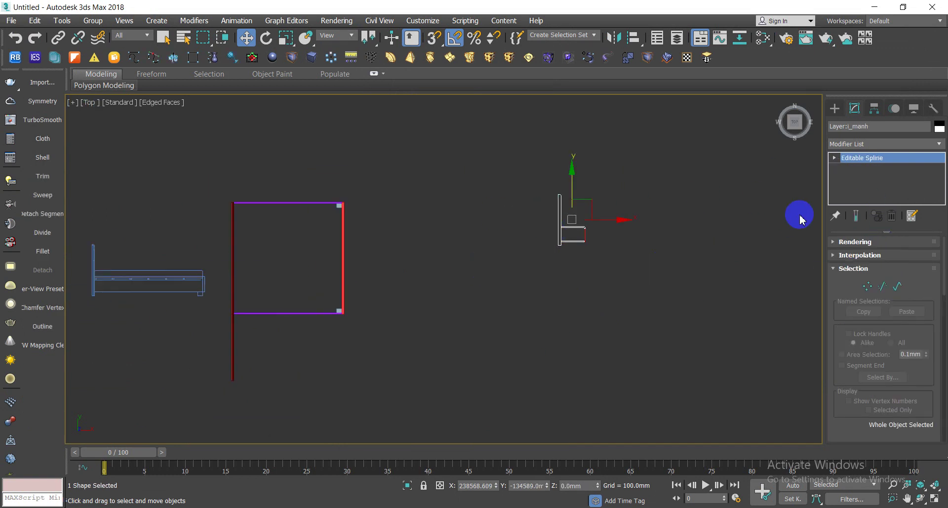
click(172, 59)
text(1235)
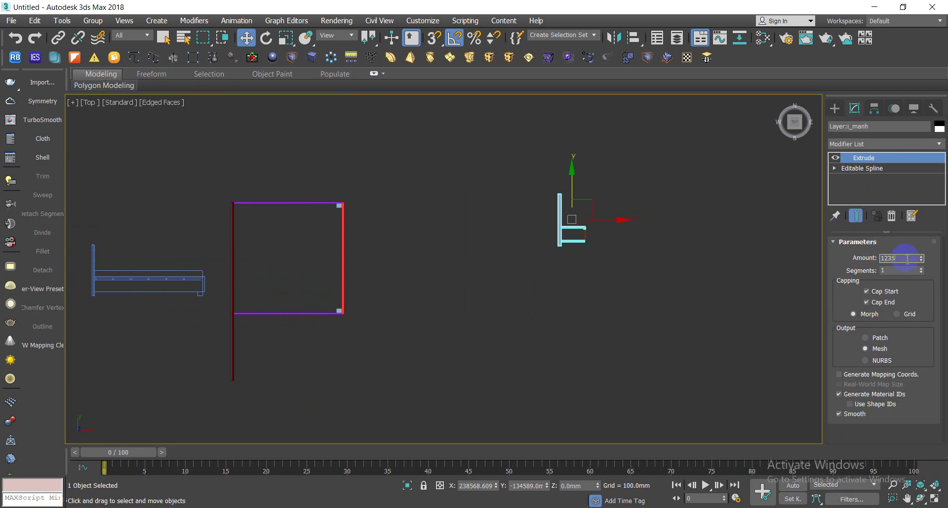
click(748, 315)
alt+middle_drag(551, 247, 552, 239)
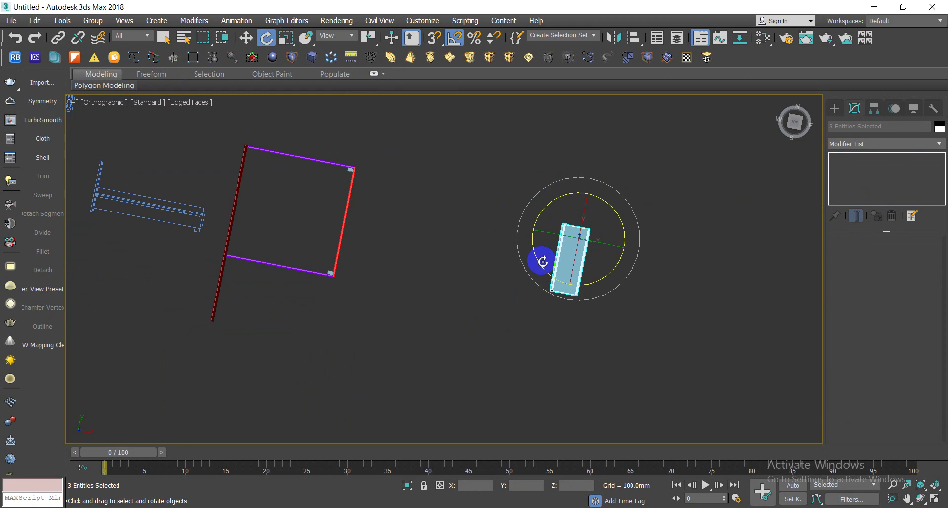
- Extrude the thin profile spline at the slab edge to a 617 mm depth
mouse_move(542, 261)
alt+middle_down()
mouse_move(470, 216)
mouse_move(626, 248)
alt+middle_up()
middle_drag(449, 252, 628, 314)
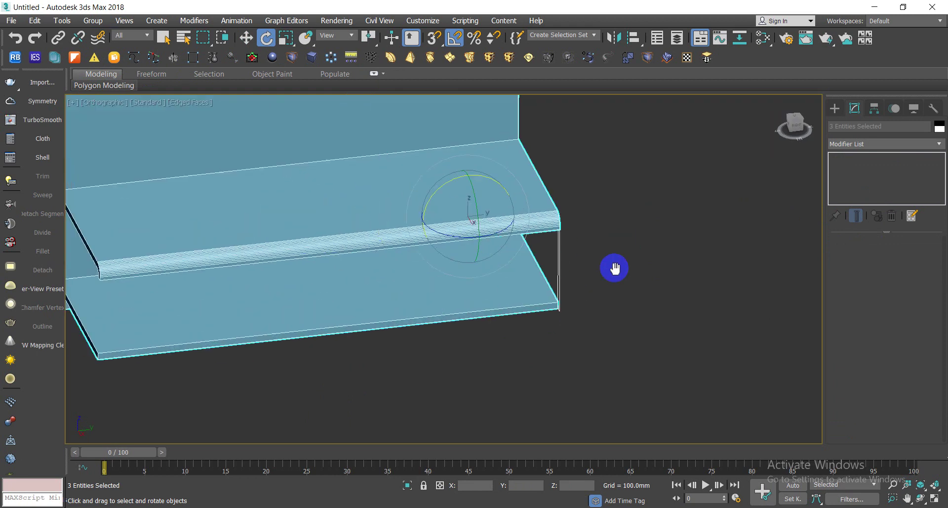
click(593, 316)
scroll(576, 304, up, 3)
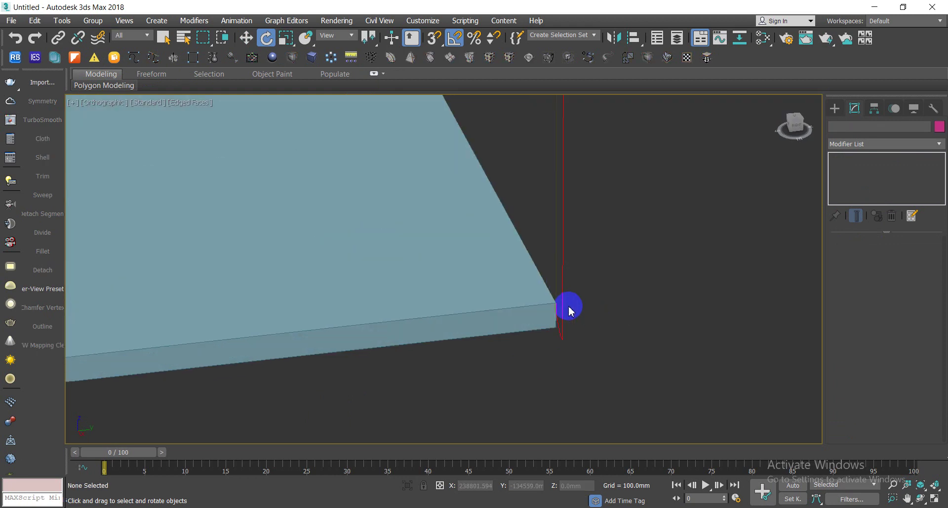
scroll(558, 282, up, 2)
click(556, 274)
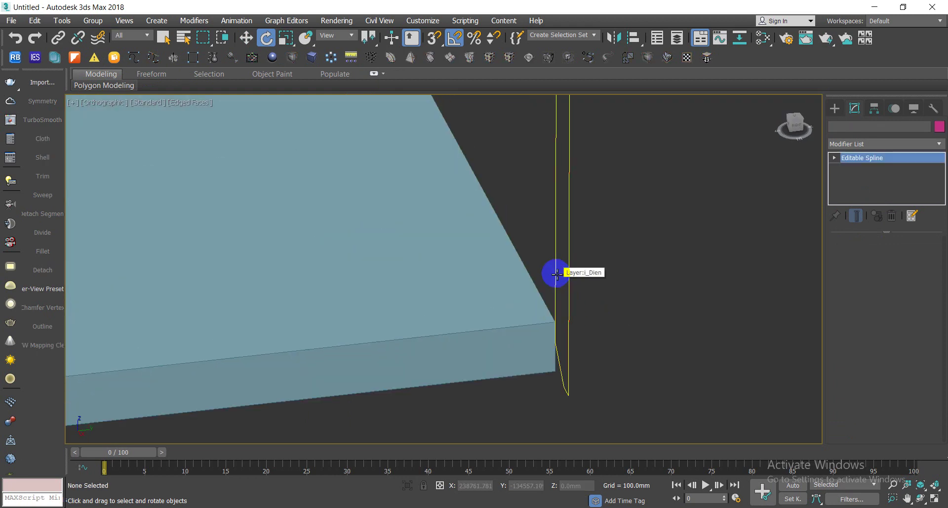
scroll(556, 274, down, 2)
scroll(556, 274, down, 2)
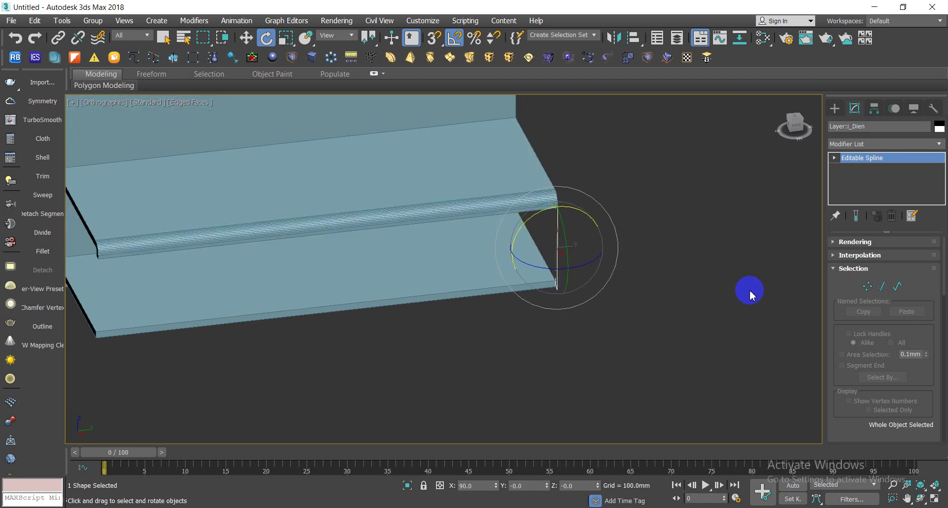
alt+middle_drag(555, 262, 554, 281)
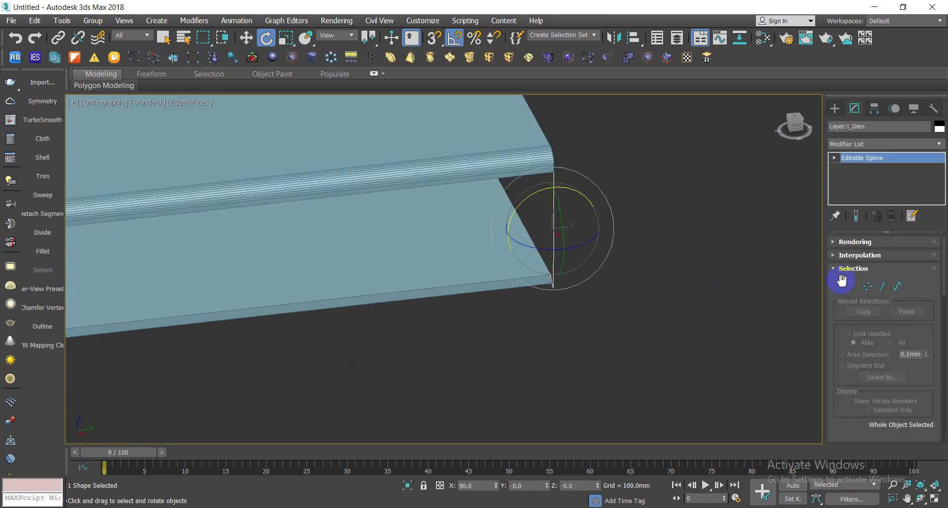
click(187, 57)
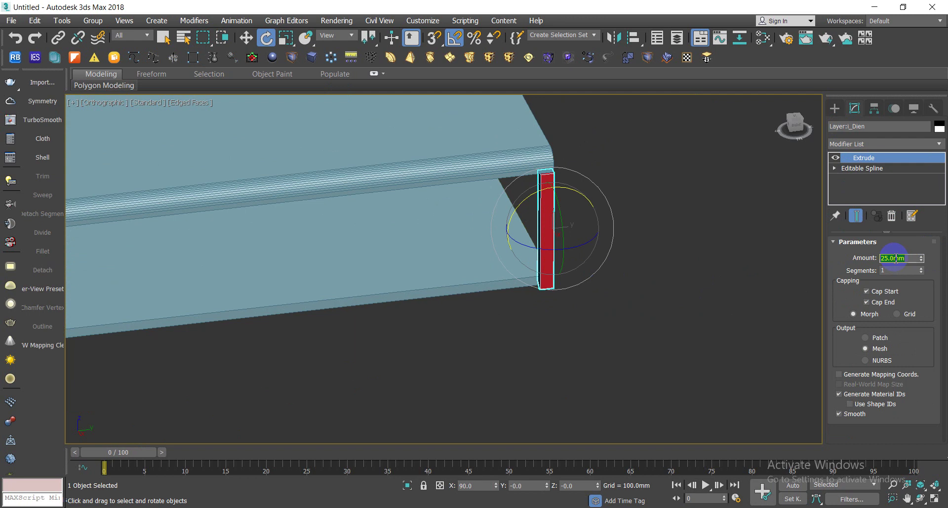
key(Return)
click(703, 332)
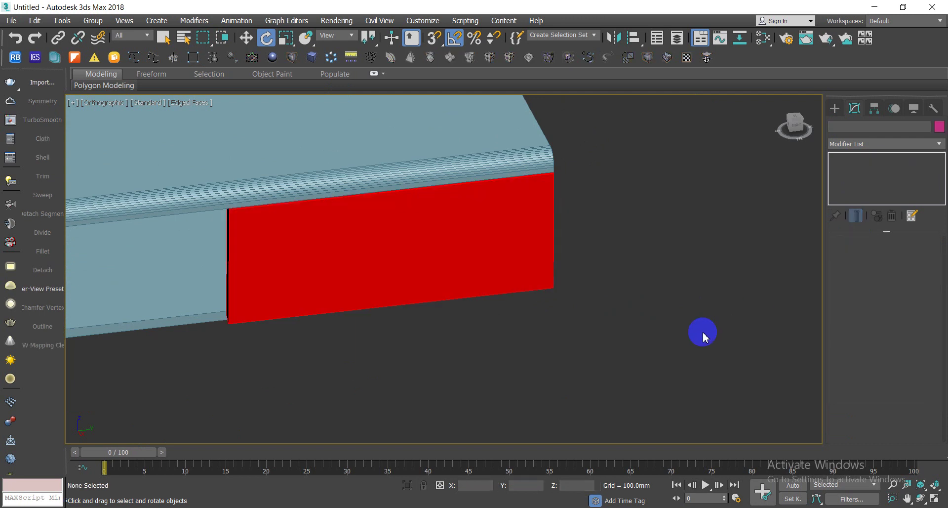
scroll(703, 333, down, 4)
- Lock the red panel and snap an instance copy, Layer:i_Dien001, to its left
click(571, 313)
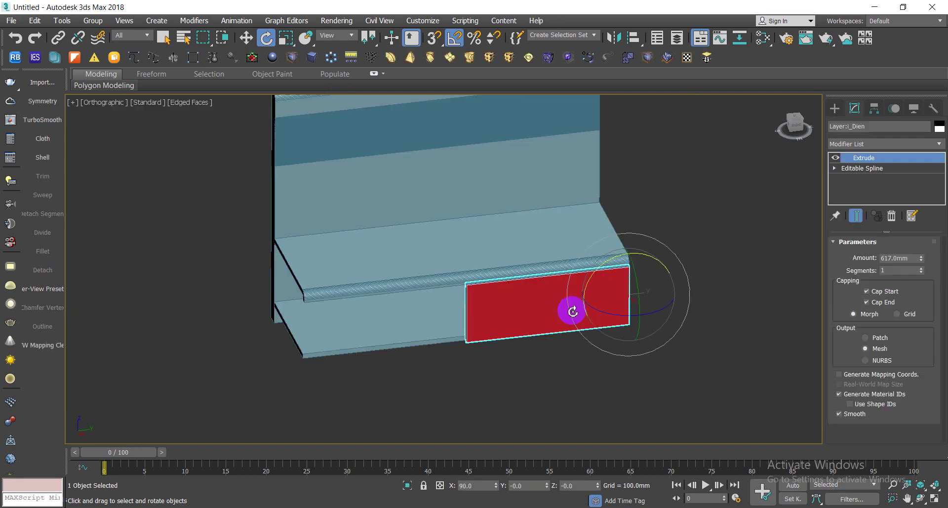
click(246, 38)
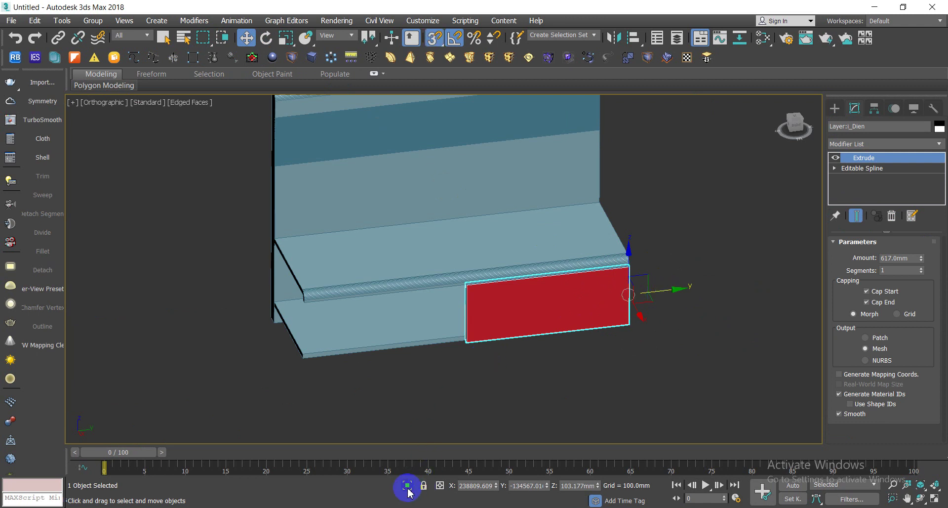
click(424, 485)
click(485, 335)
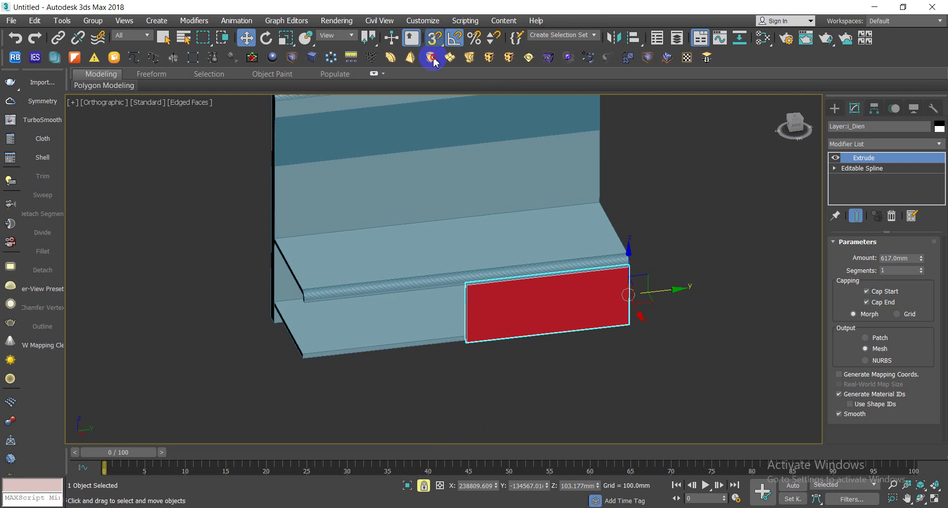
click(662, 307)
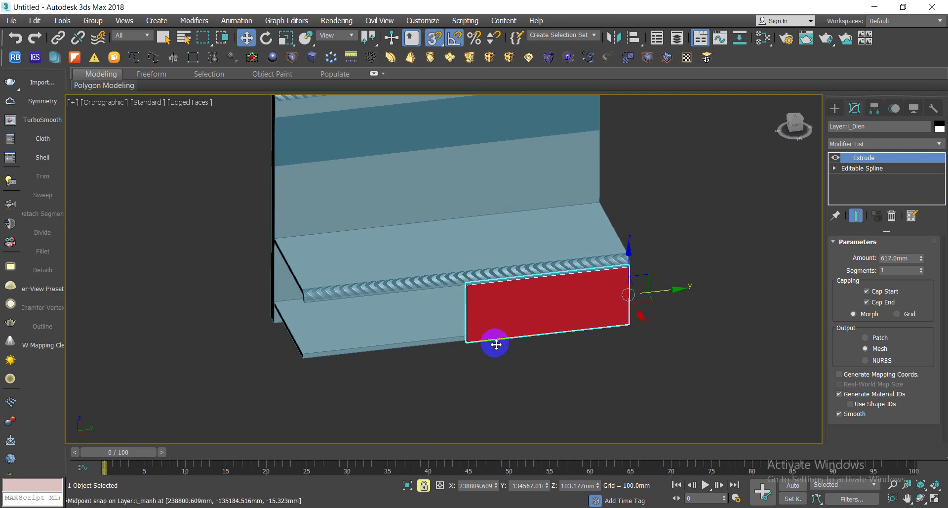
drag(629, 325, 470, 346)
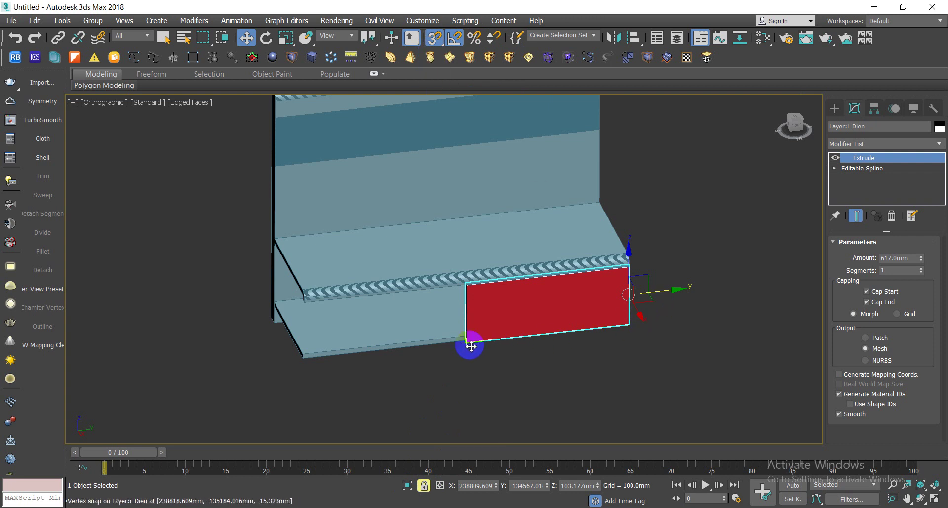
shift+drag(470, 346, 307, 355)
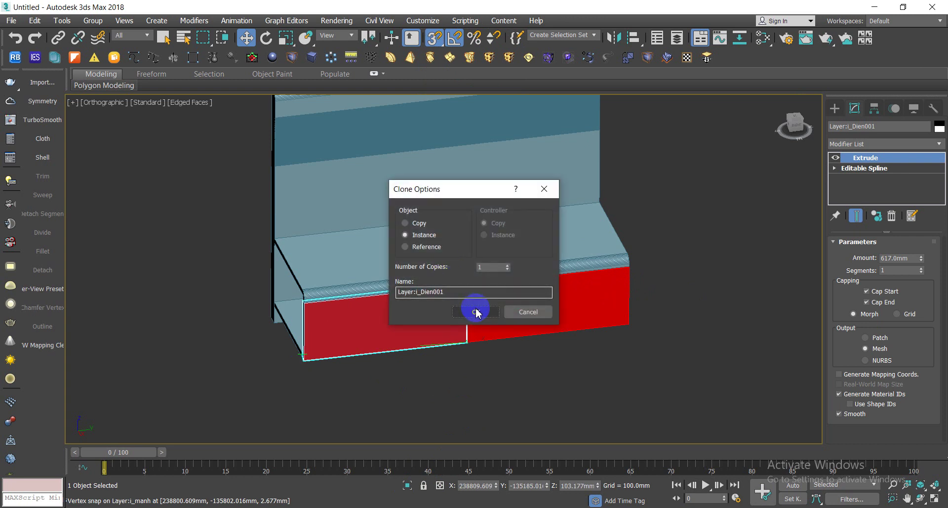
- Confirm the second red front panel as an instance copy along the nightstand's base
click(477, 312)
scroll(486, 345, up, 3)
click(484, 343)
scroll(393, 328, up, 3)
scroll(310, 374, up, 2)
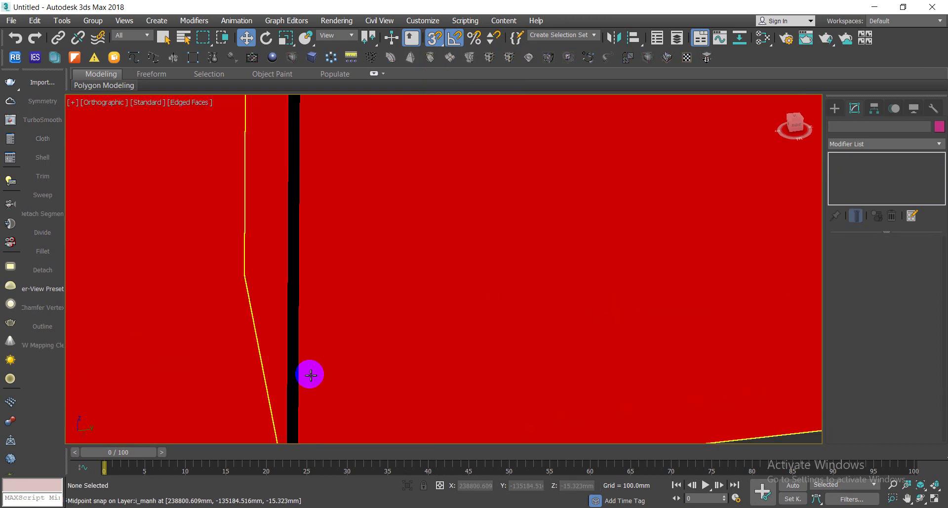
scroll(310, 374, down, 6)
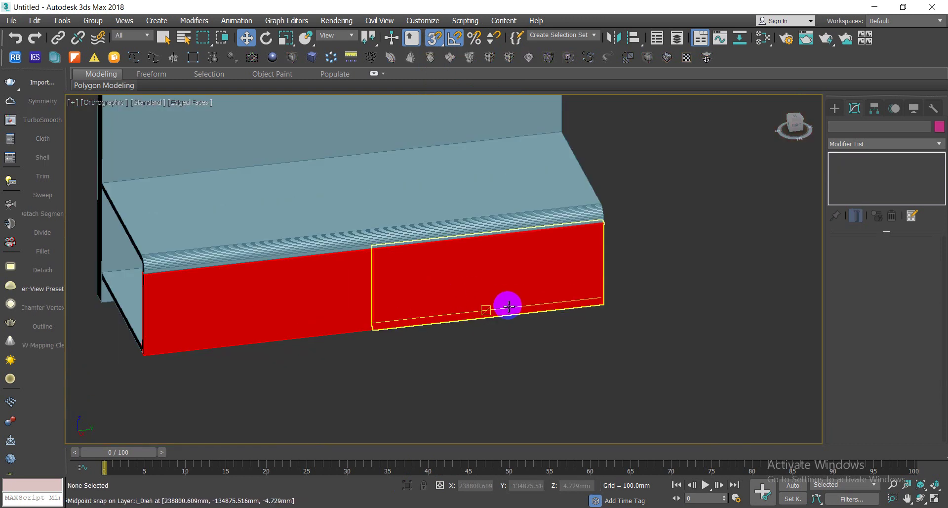
scroll(508, 307, down, 5)
- Extrude the Layer:i_Dut side profile by 18 mm and show it in wireframe
click(536, 279)
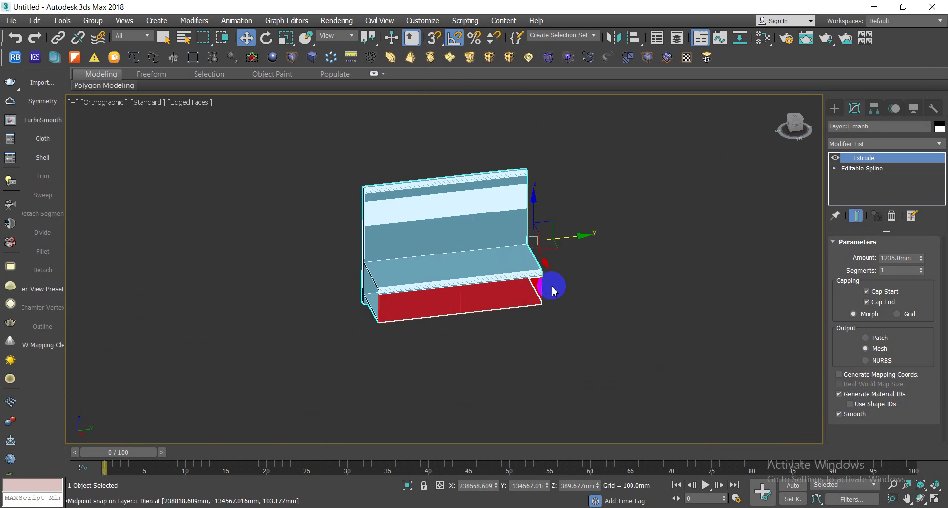
mouse_move(552, 291)
alt+middle_down()
mouse_move(529, 314)
mouse_move(502, 307)
alt+middle_up()
scroll(494, 328, up, 3)
scroll(497, 353, up, 3)
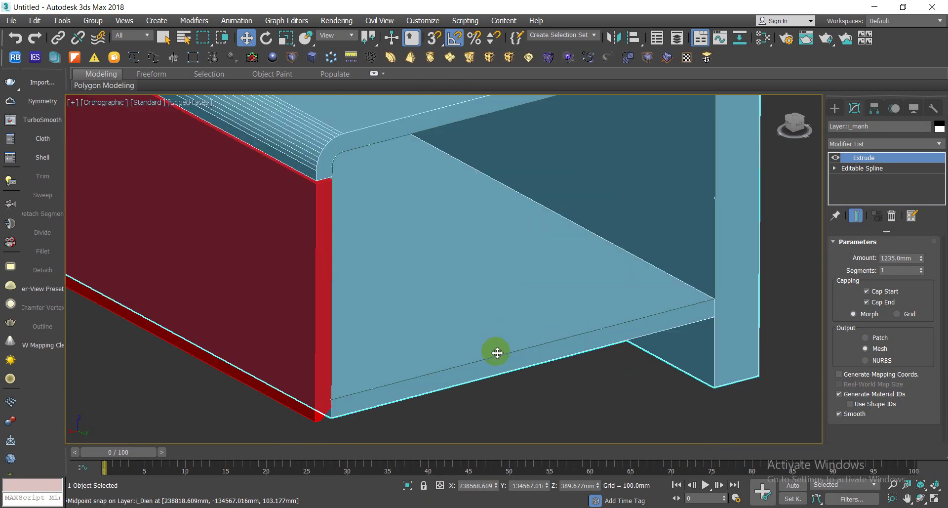
scroll(498, 353, up, 2)
click(561, 409)
click(570, 340)
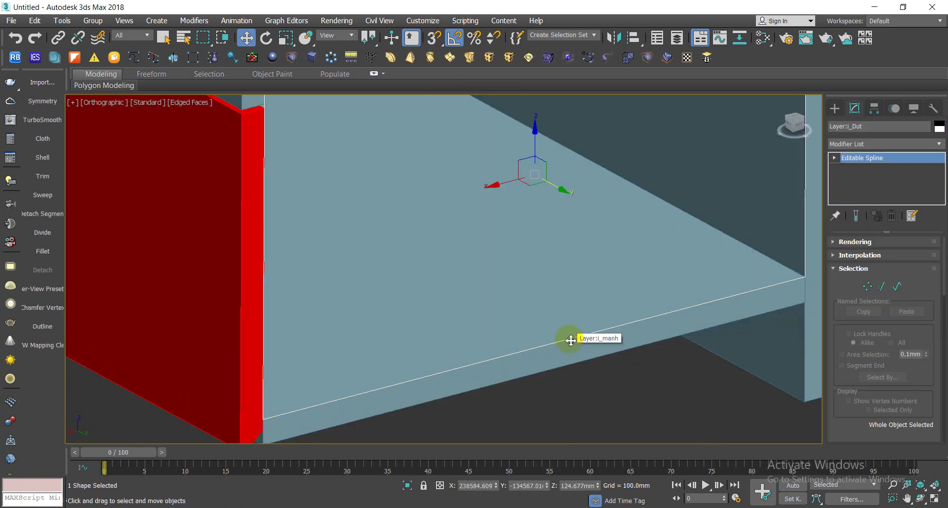
click(173, 58)
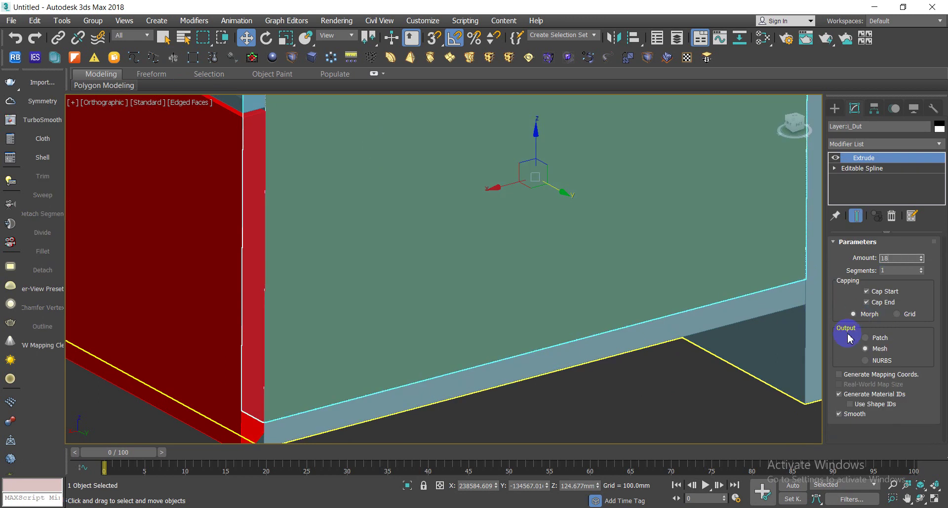
click(755, 388)
scroll(705, 383, down, 3)
key(F3)
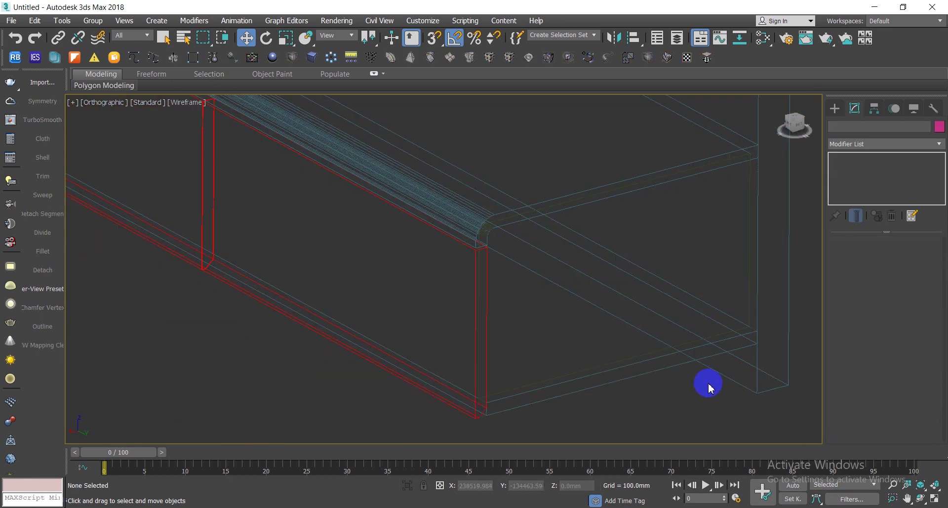
click(747, 313)
- Shift-copy the 18 mm side panel as instance Layer:i_Dut001 to the base's opposite end
scroll(747, 314, down, 3)
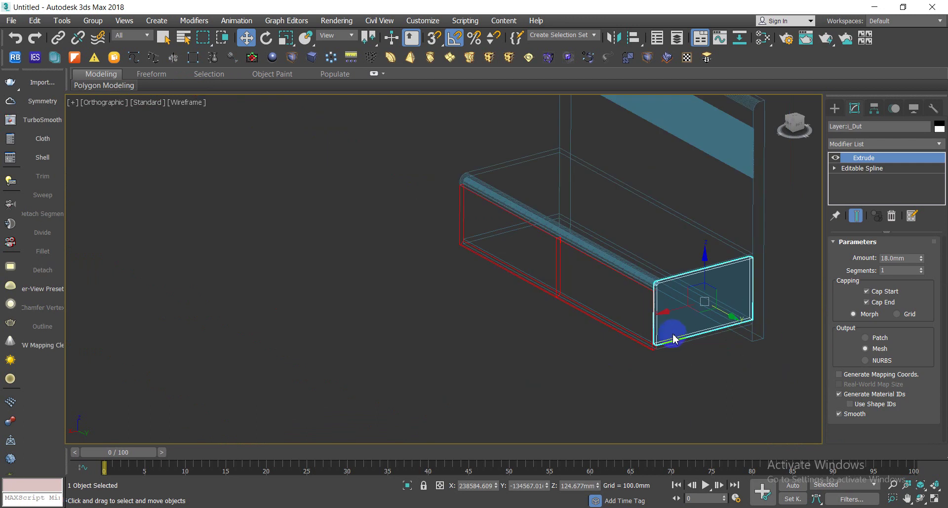
click(669, 339)
mouse_move(645, 345)
alt+middle_down()
mouse_move(766, 362)
mouse_move(586, 239)
mouse_move(572, 148)
mouse_move(546, 176)
alt+middle_up()
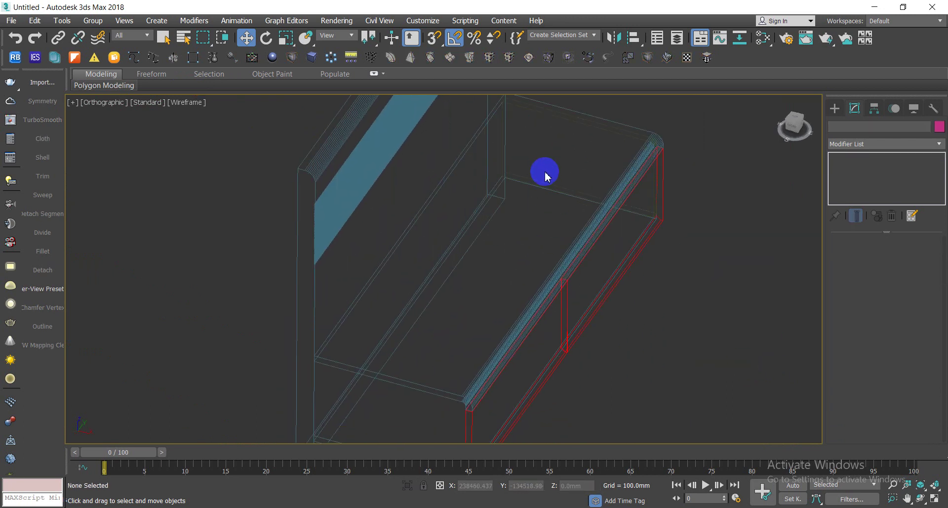
click(541, 179)
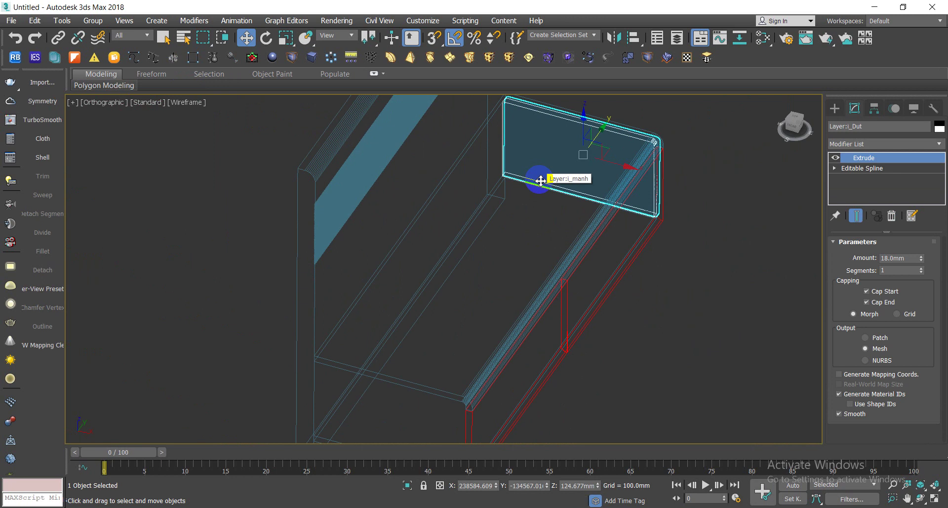
click(540, 179)
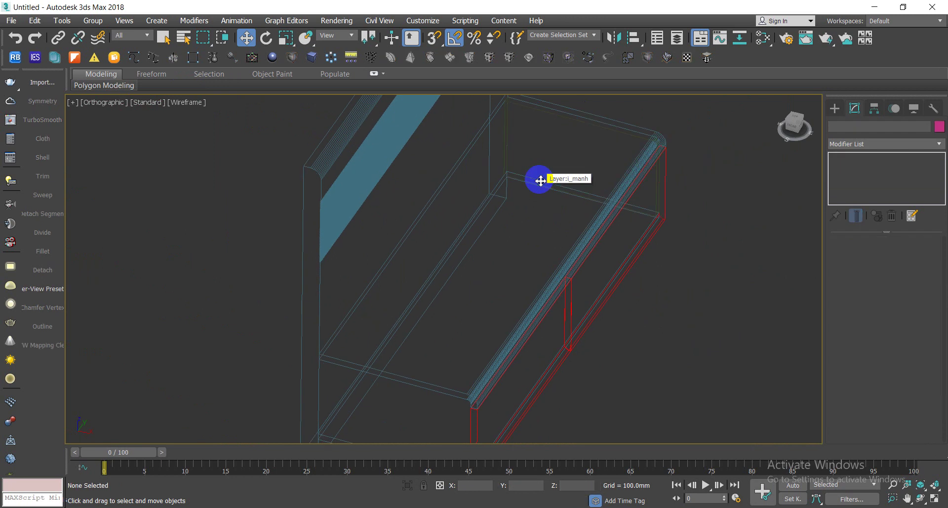
click(504, 148)
key(space)
scroll(504, 147, down, 2)
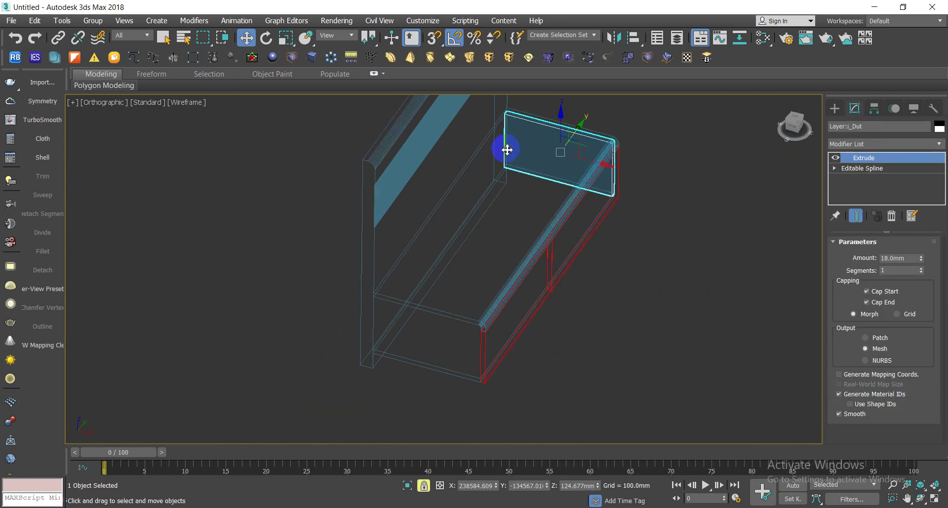
scroll(503, 148, down, 4)
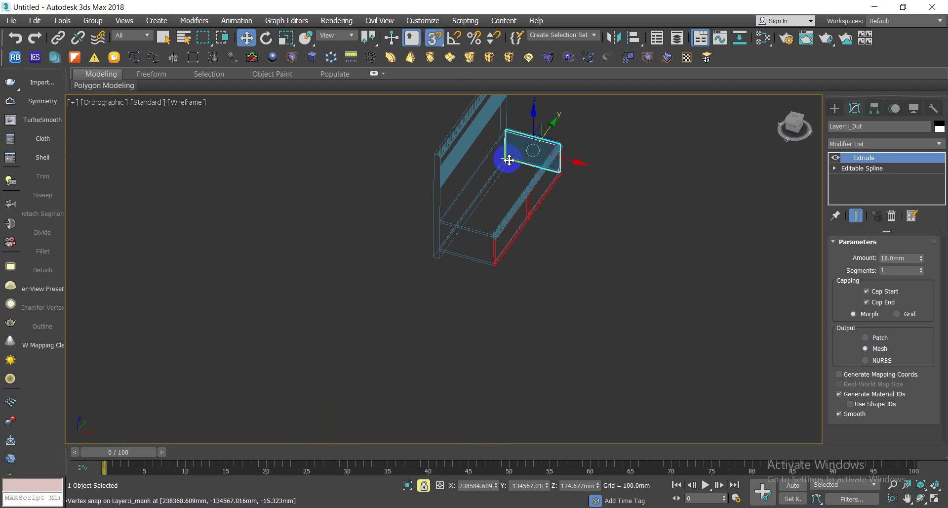
shift+drag(508, 159, 489, 262)
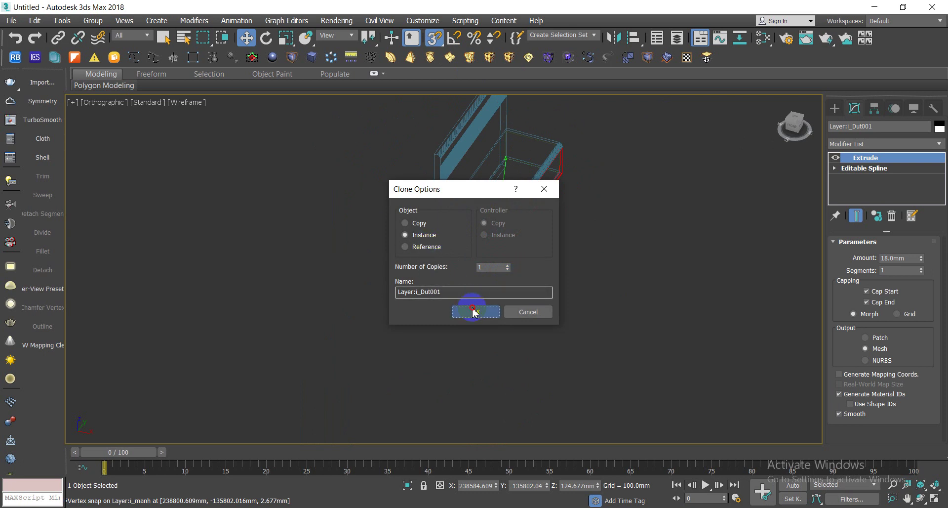
click(472, 311)
click(483, 343)
key(F3)
- Vertex-snap Layer:i_Dut001 flush against the red front panel's corner
scroll(537, 265, up, 5)
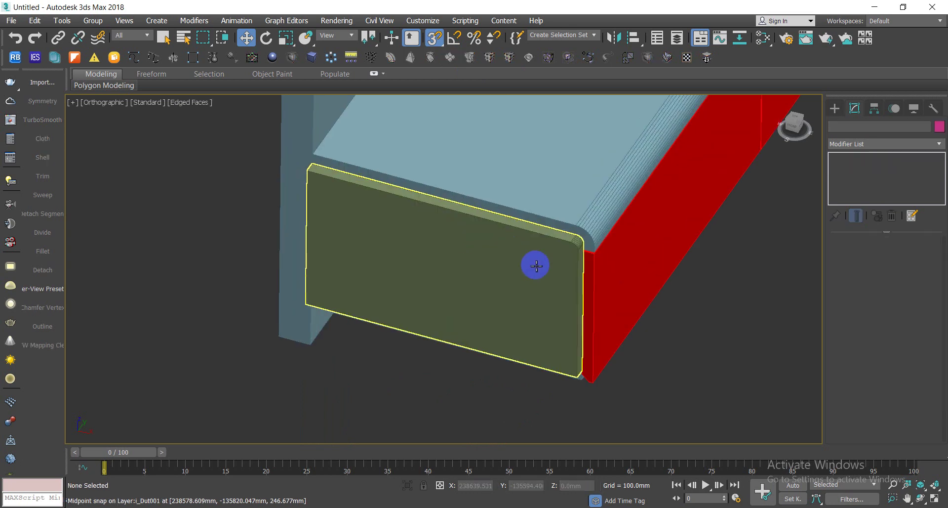
alt+middle_drag(537, 265, 523, 245)
scroll(503, 314, up, 5)
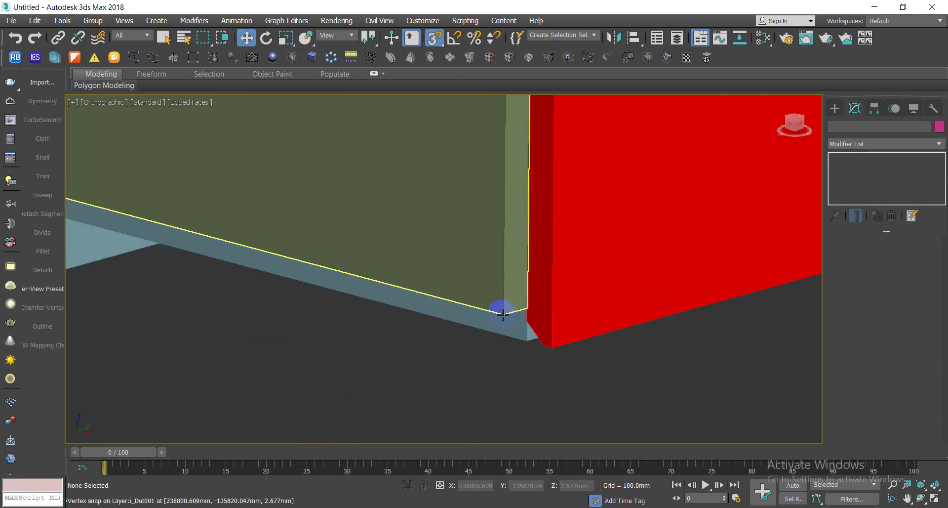
drag(502, 303, 539, 309)
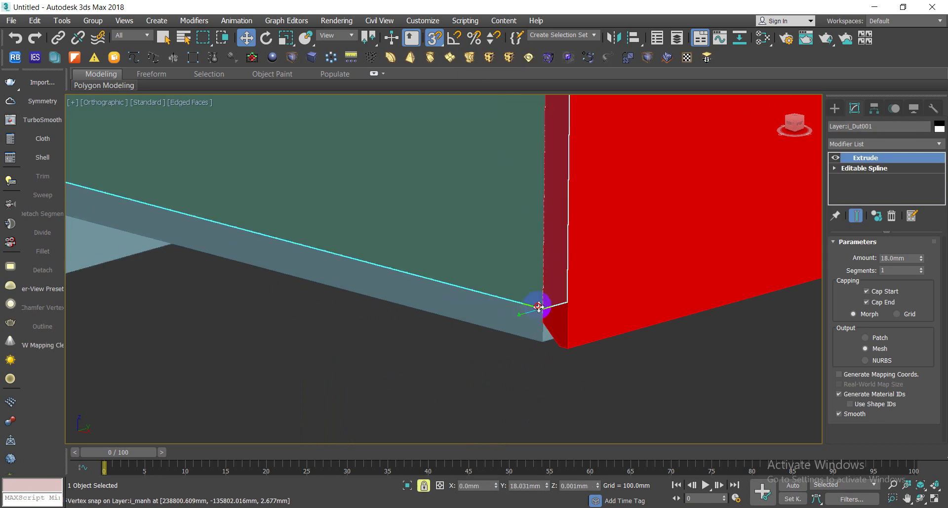
scroll(540, 308, down, 4)
scroll(532, 350, down, 3)
scroll(515, 309, up, 5)
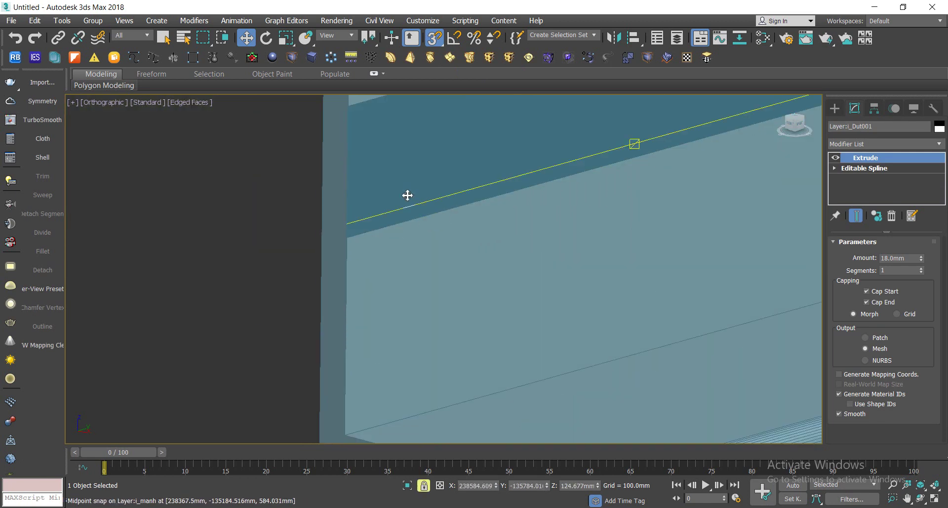
scroll(408, 194, down, 10)
scroll(227, 207, up, 5)
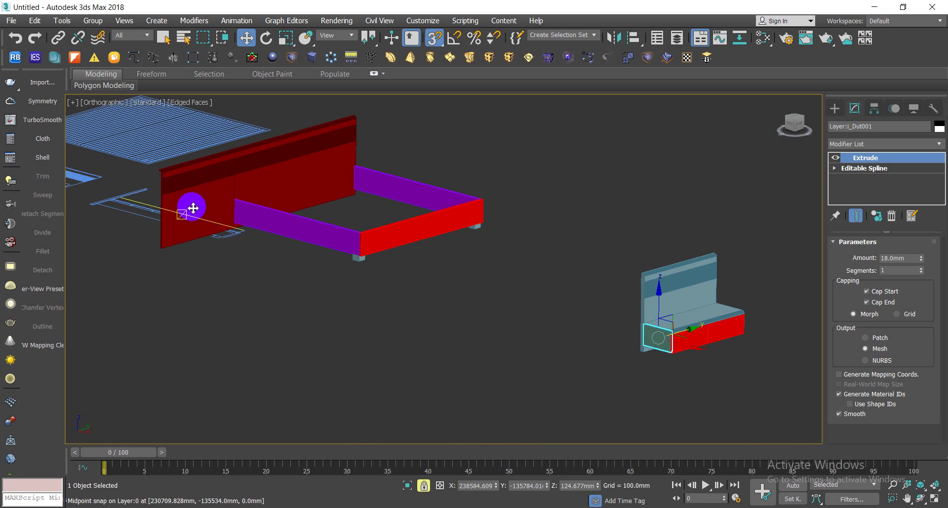
- Delete the stray 1235 mm panel past the headboard's left end
click(493, 330)
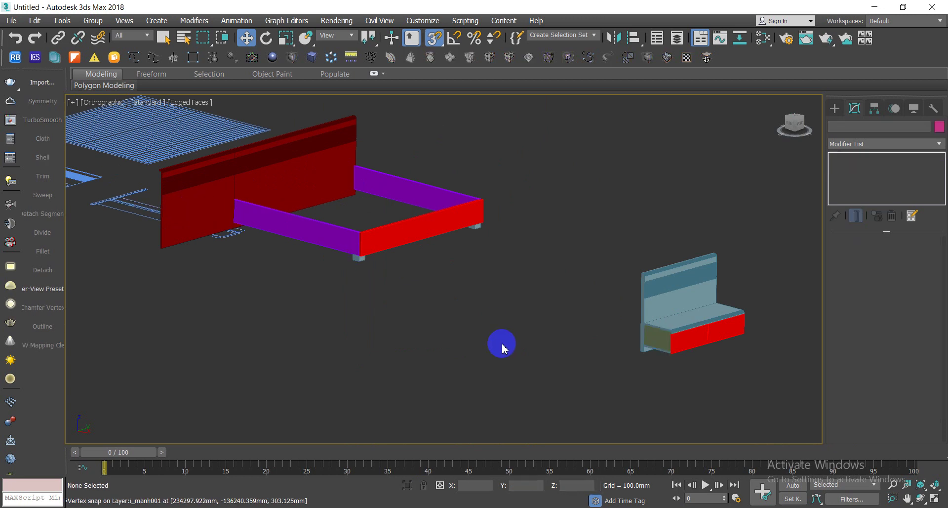
click(186, 200)
key(Delete)
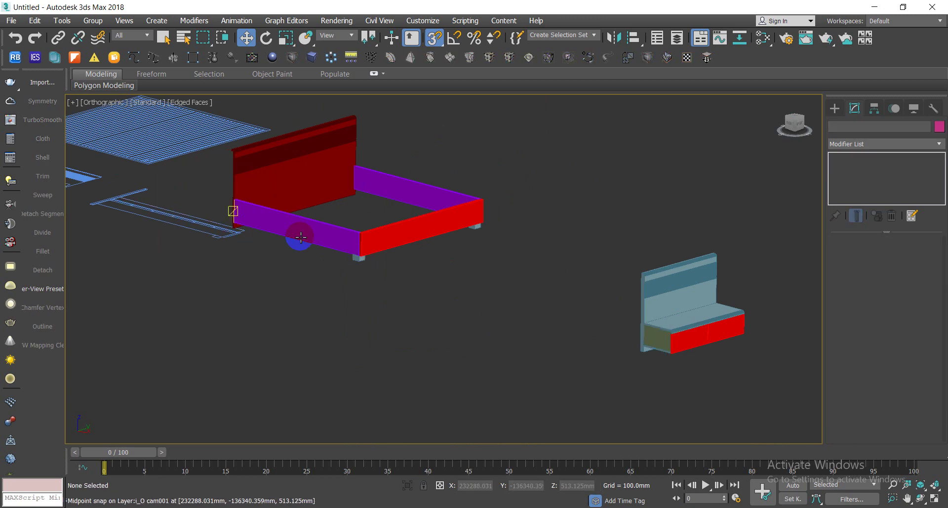
- In Top view, vertex-snap the five nightstand pieces onto the headboard's corner
drag(620, 227, 620, 228)
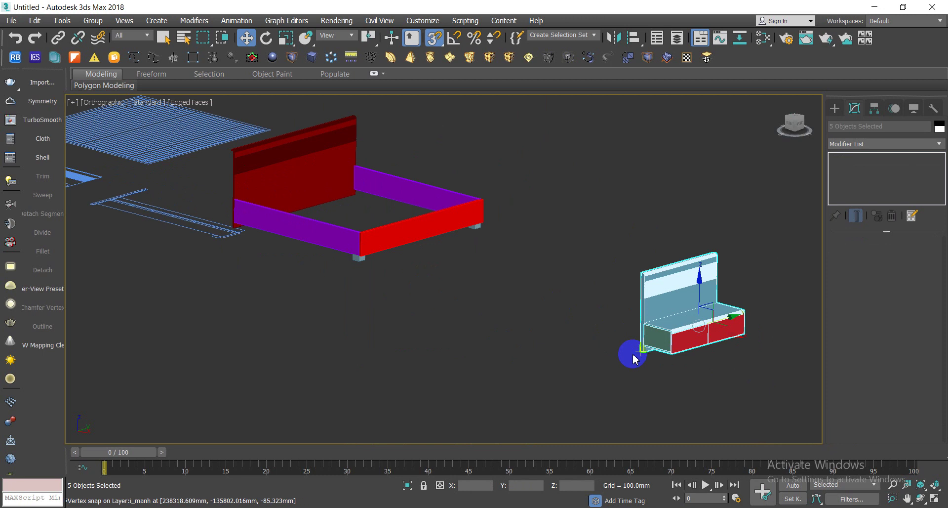
scroll(639, 356, up, 5)
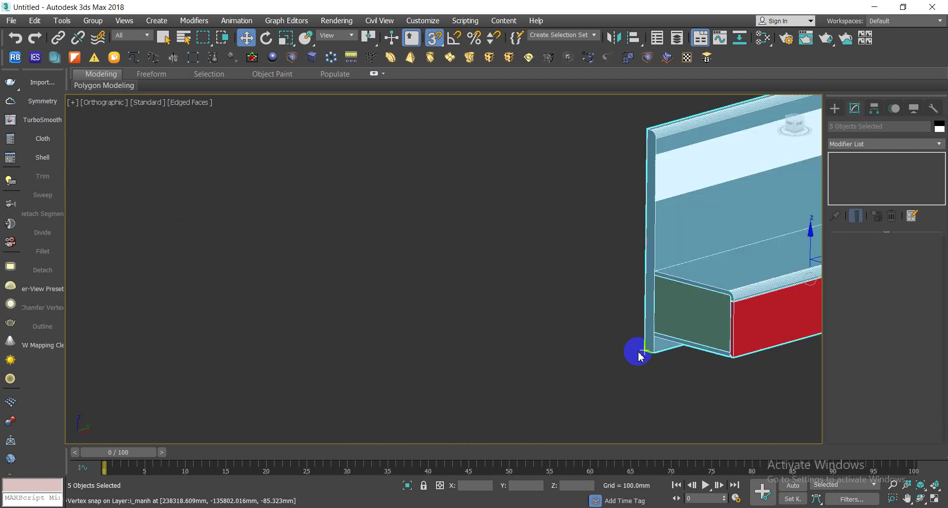
scroll(637, 353, down, 5)
key(t)
key(z)
scroll(634, 352, down, 5)
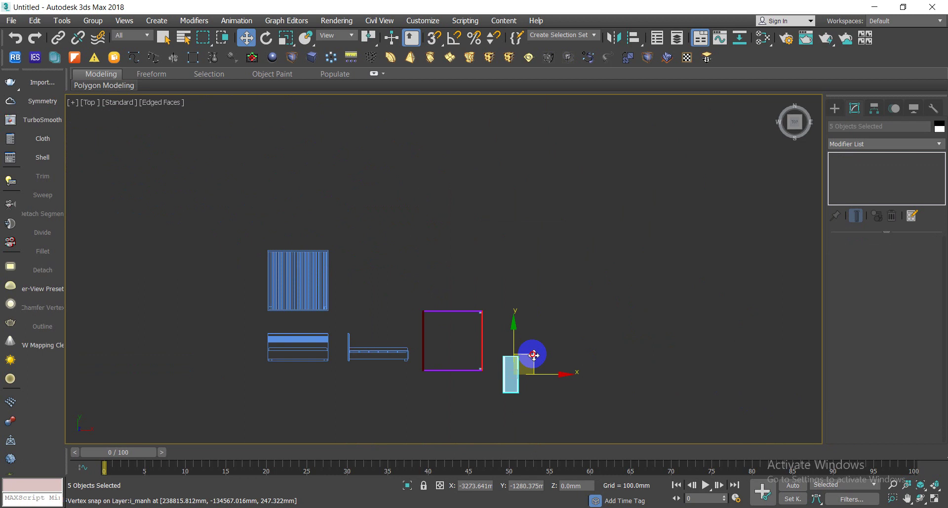
drag(627, 319, 446, 377)
scroll(435, 380, up, 5)
scroll(373, 384, up, 5)
middle_drag(373, 385, 397, 264)
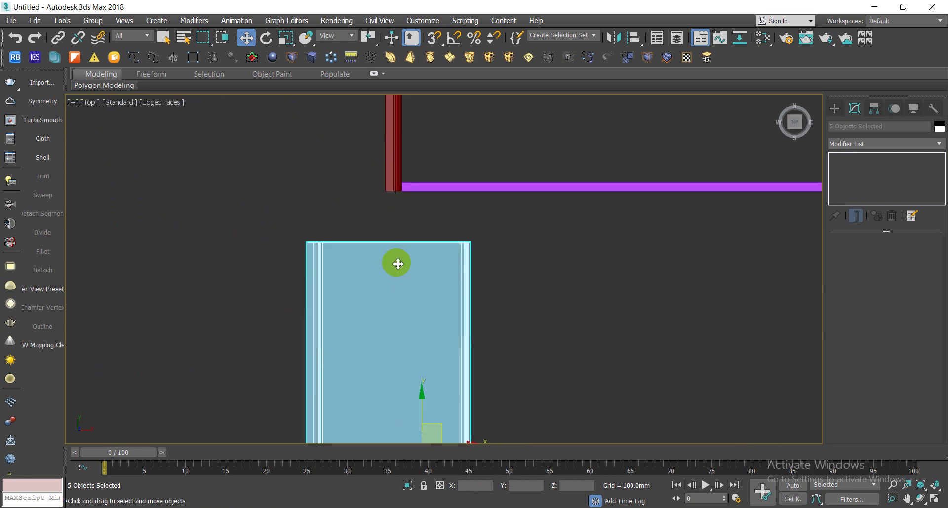
drag(437, 426, 515, 379)
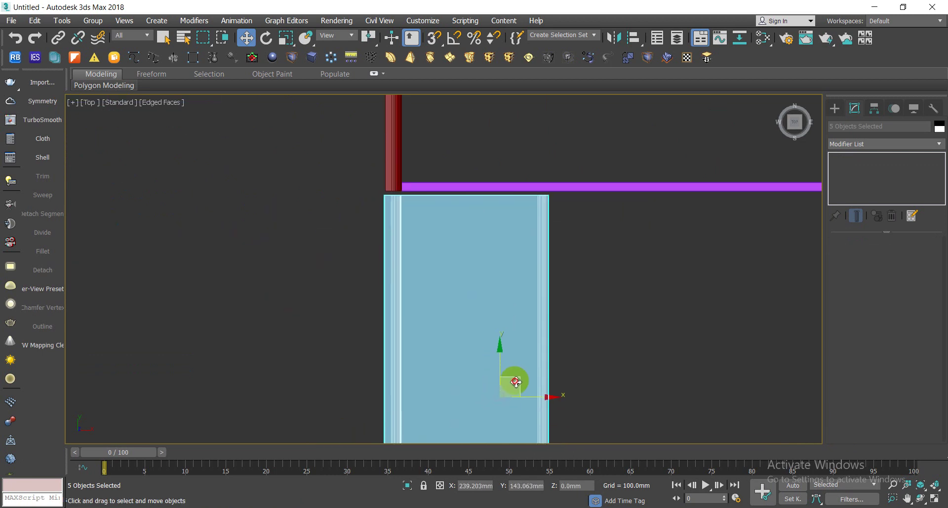
scroll(354, 235, up, 5)
middle_drag(482, 131, 431, 339)
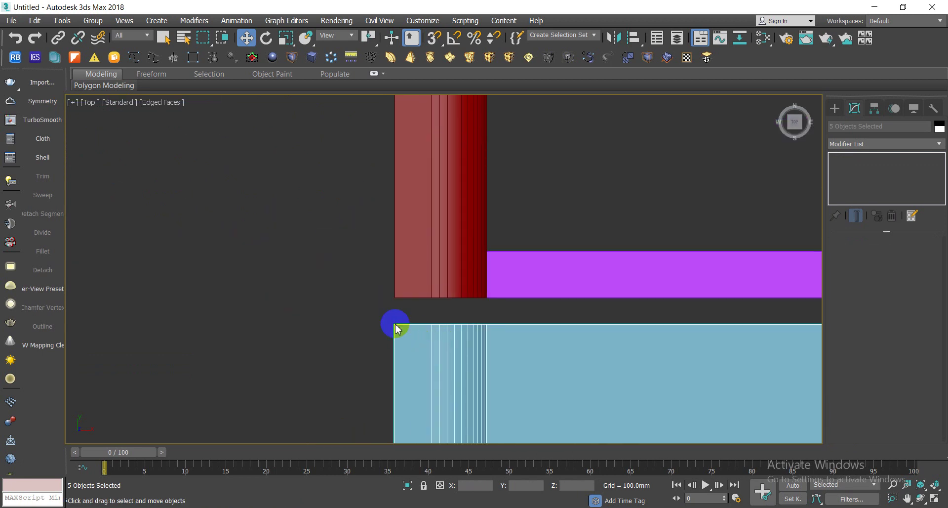
key(s)
drag(396, 327, 395, 297)
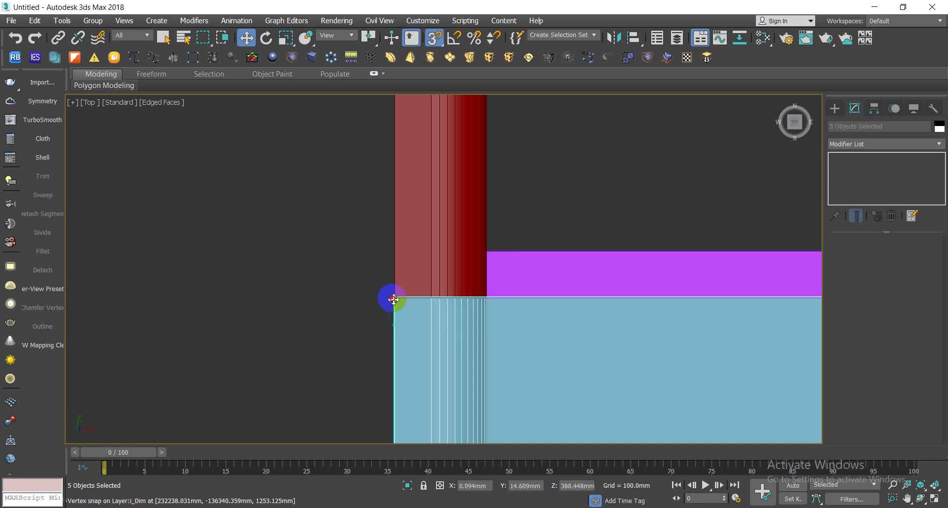
- In 3D view, raise the nightstand so it snaps level with the headboard's corner
scroll(393, 296, down, 5)
mouse_move(394, 297)
alt+middle_down()
mouse_move(408, 315)
mouse_move(500, 368)
alt+middle_up()
scroll(419, 321, up, 3)
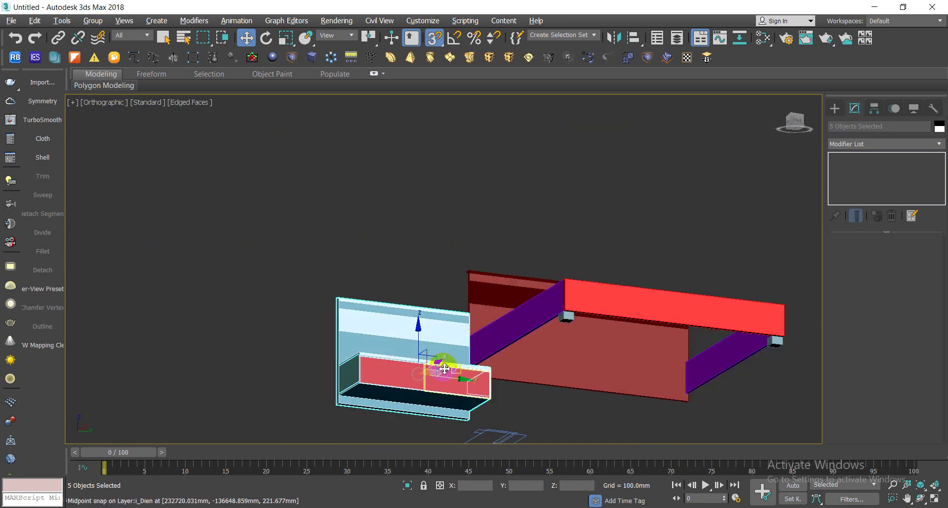
scroll(468, 385, up, 2)
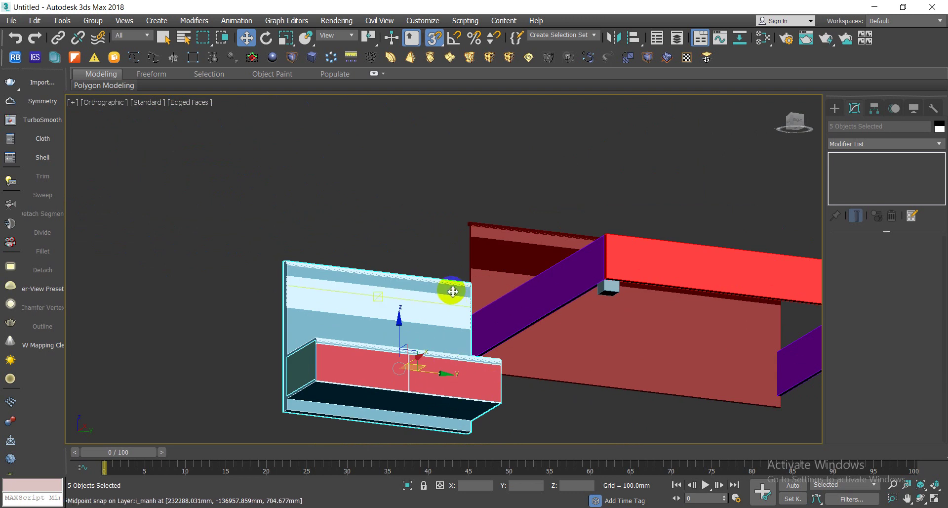
scroll(449, 296, down, 2)
scroll(445, 309, down, 2)
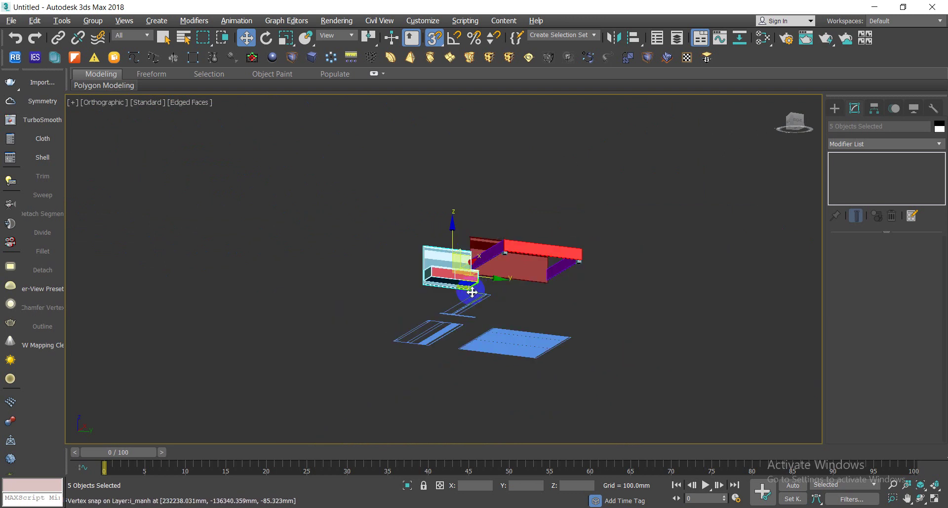
alt+middle_drag(441, 315, 471, 300)
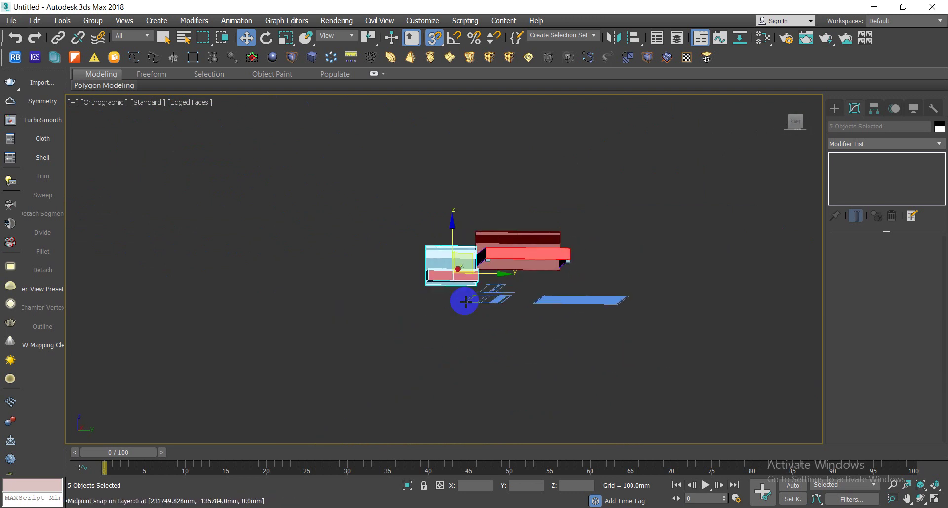
scroll(471, 300, up, 5)
scroll(425, 364, down, 2)
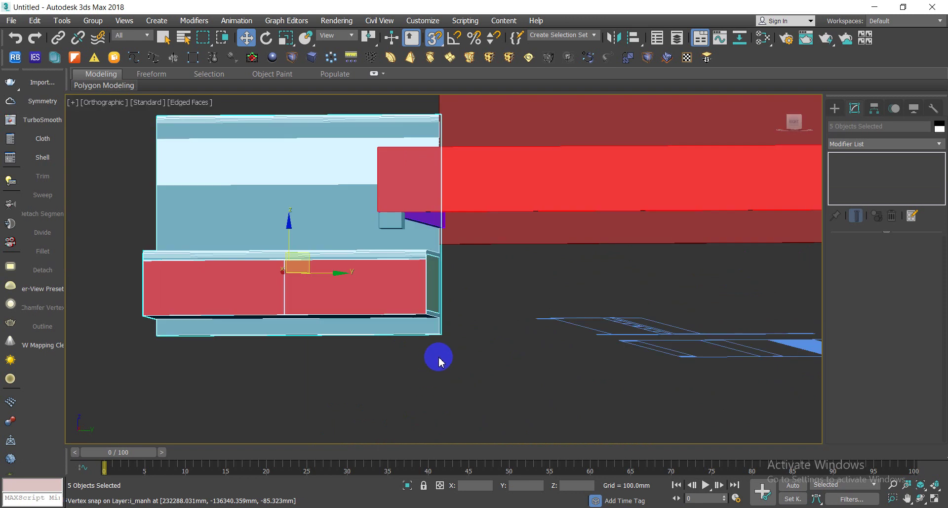
mouse_move(438, 356)
alt+middle_down()
mouse_move(445, 324)
mouse_move(437, 322)
alt+middle_up()
scroll(446, 311, up, 5)
scroll(442, 365, down, 3)
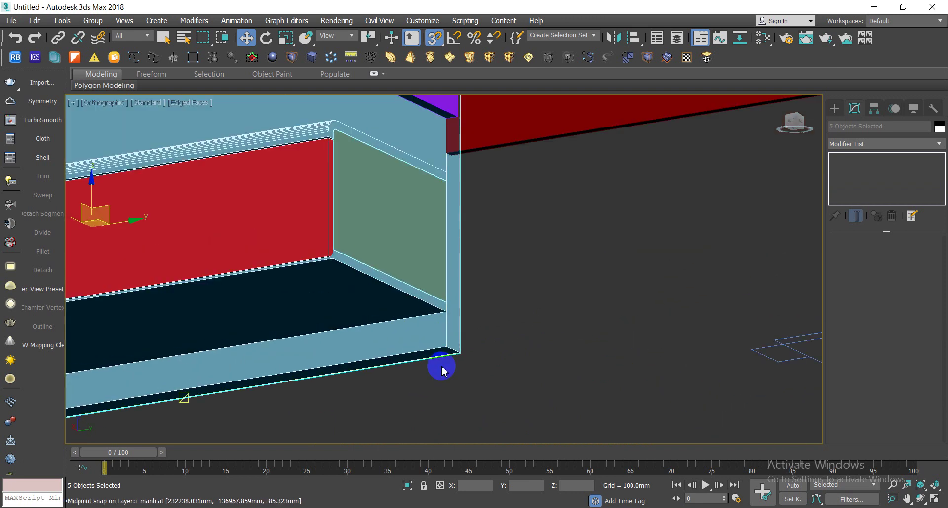
scroll(442, 379, down, 2)
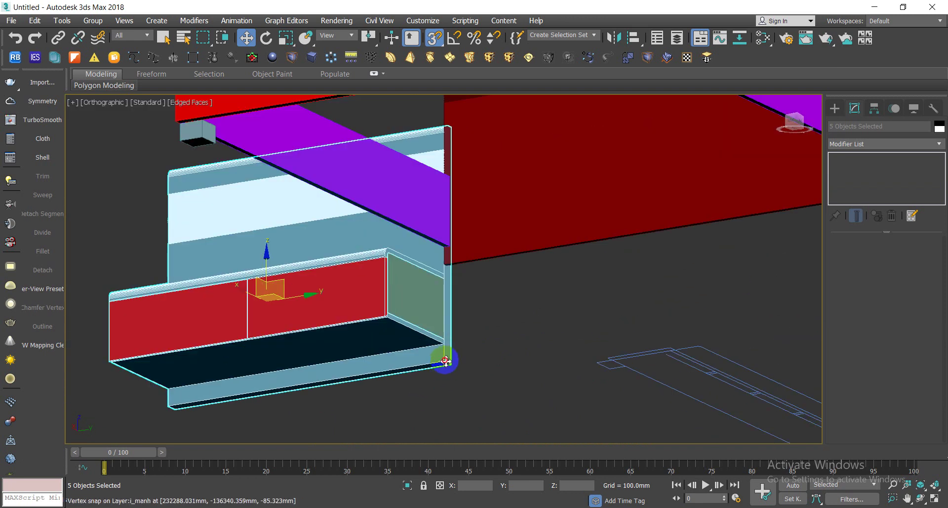
drag(446, 361, 444, 271)
alt+middle_drag(419, 281, 404, 278)
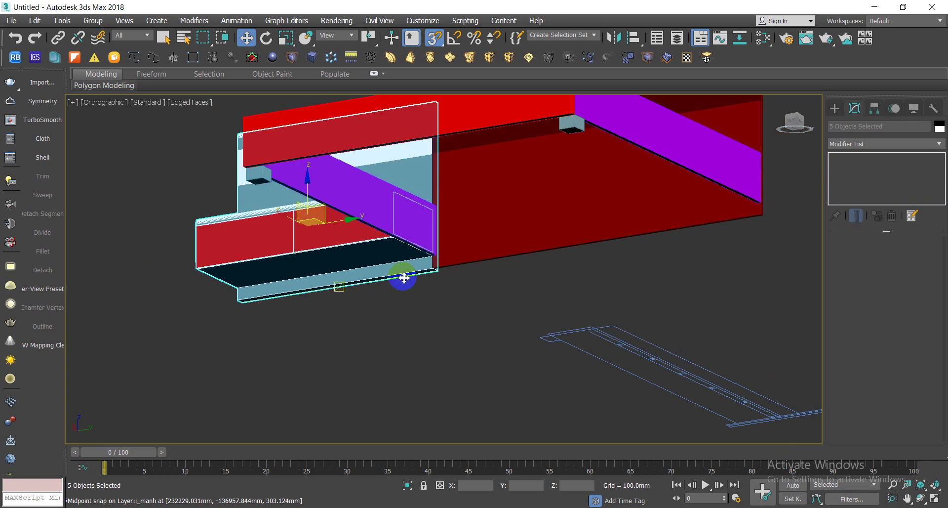
scroll(440, 266, up, 5)
scroll(457, 260, up, 2)
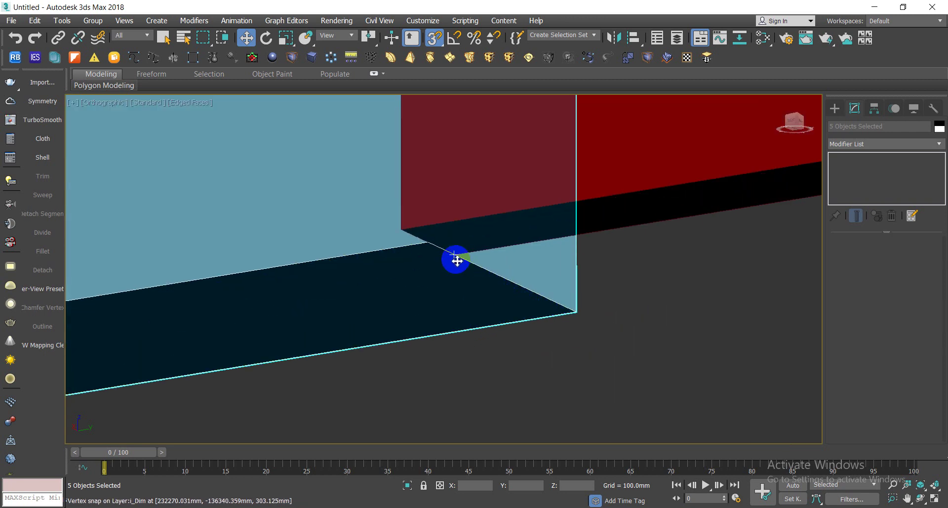
key(F3)
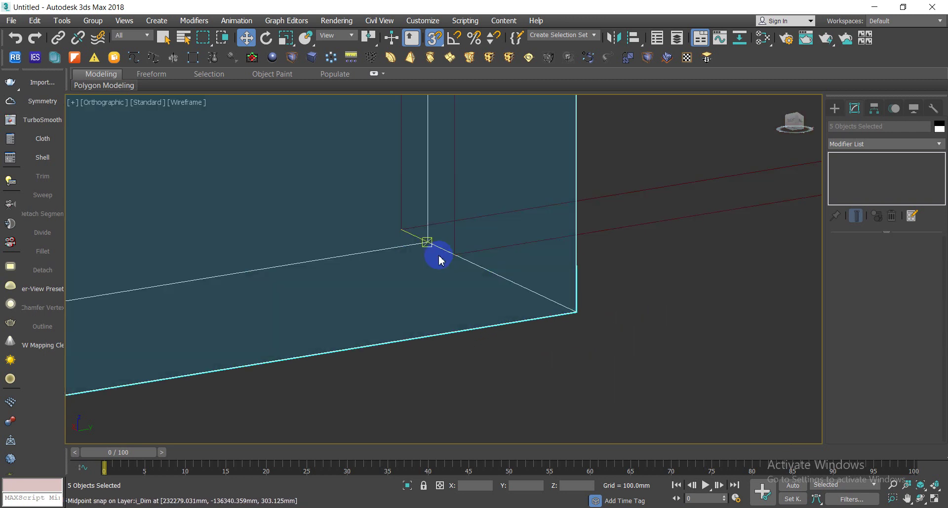
scroll(425, 242, down, 1)
scroll(410, 234, down, 1)
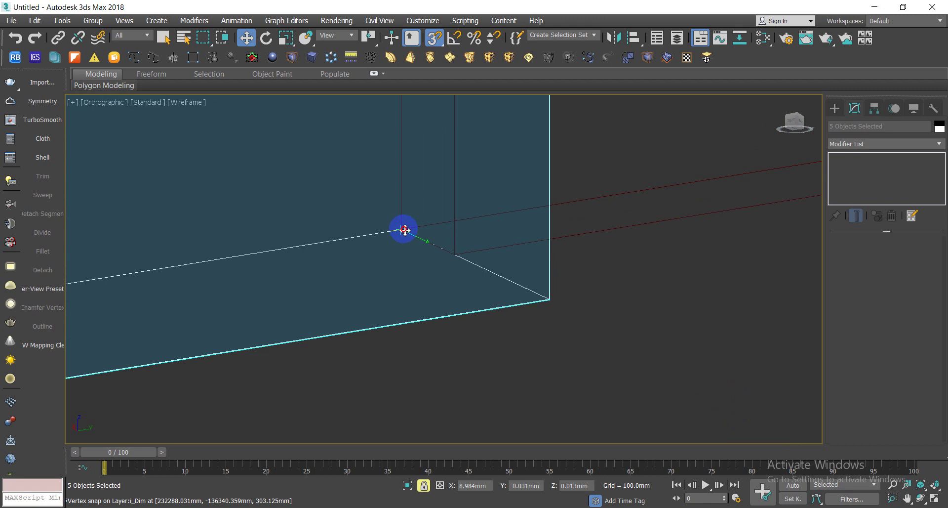
scroll(395, 247, down, 2)
scroll(420, 277, down, 3)
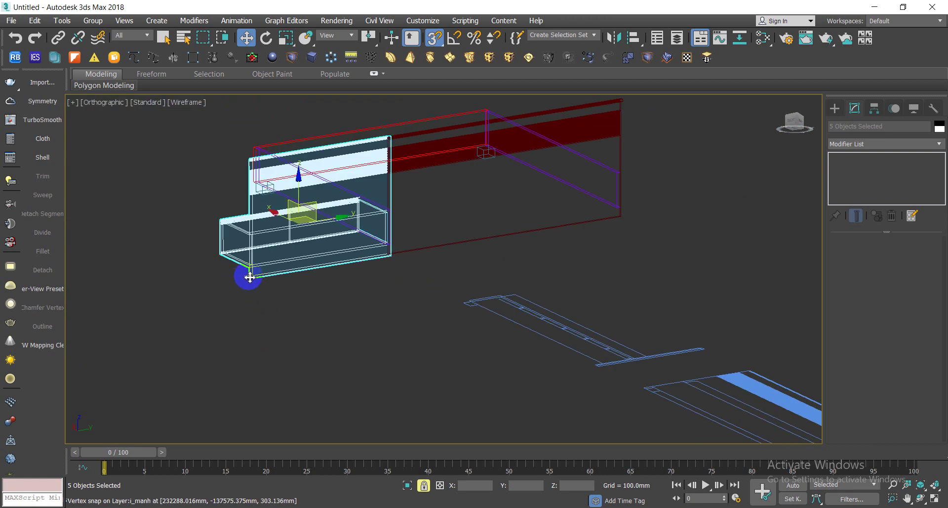
- Instance-copy the nightstand and snap its corner onto the headboard's other corner
drag(249, 277, 630, 217)
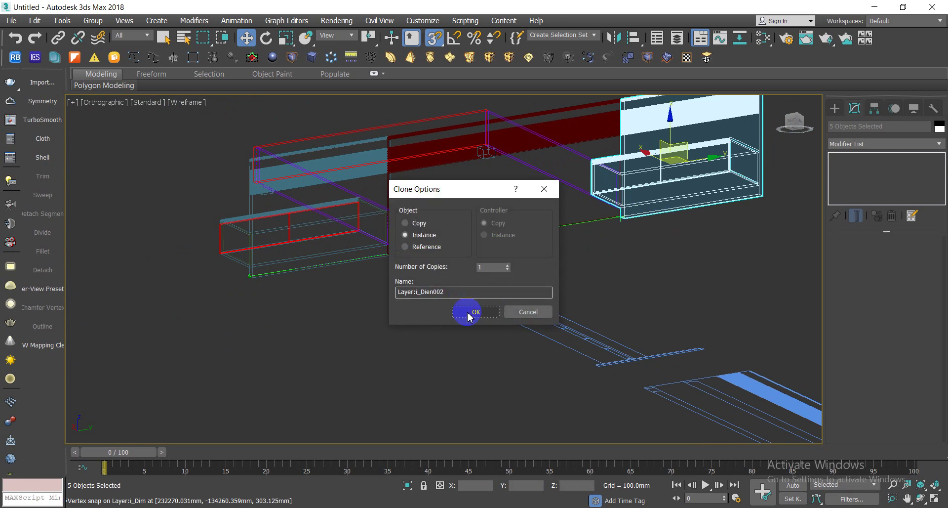
click(468, 311)
scroll(630, 175, up, 4)
scroll(629, 176, up, 2)
scroll(586, 218, up, 2)
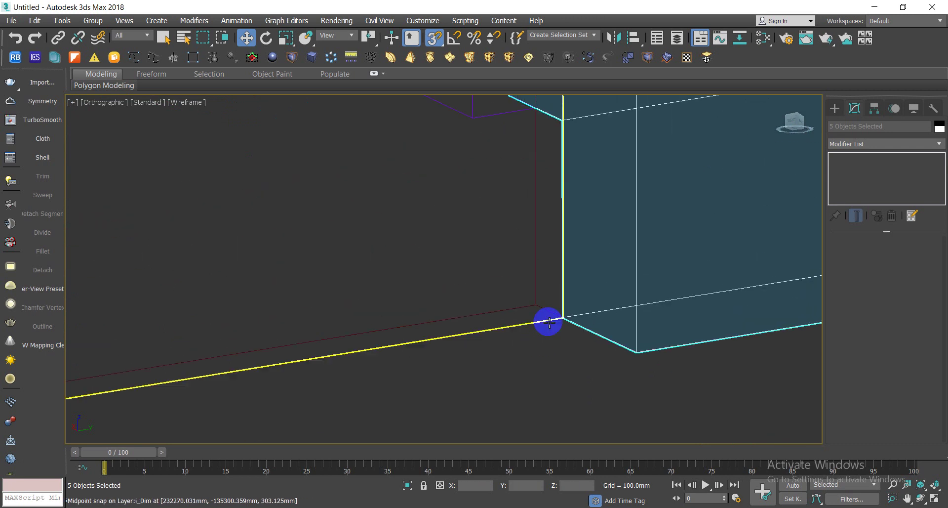
drag(572, 303, 527, 282)
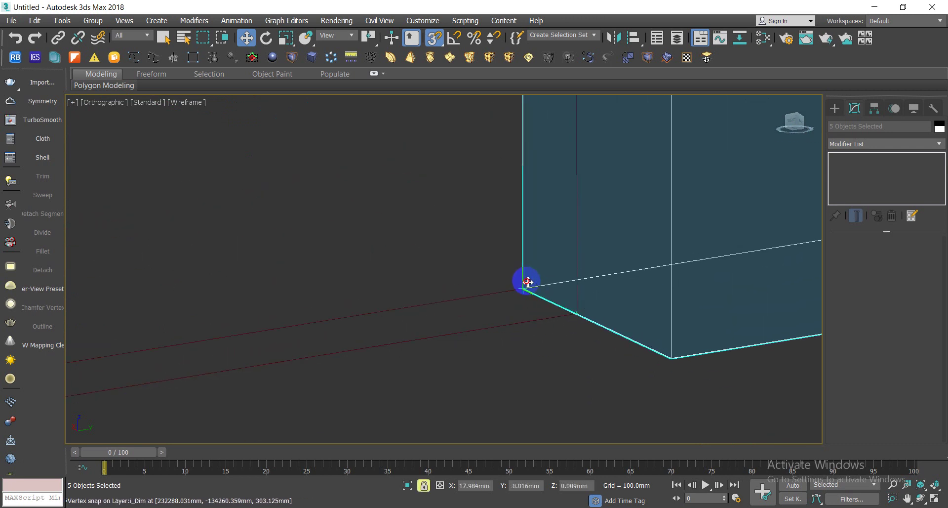
- Switch to shaded display without edge lines and inspect the bed with both nightstands
scroll(523, 285, down, 2)
key(F3)
scroll(523, 285, down, 6)
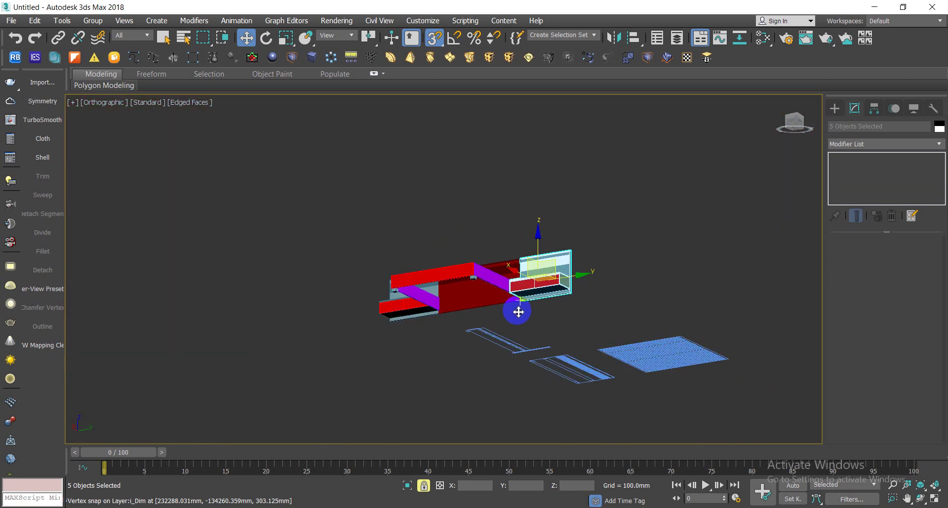
mouse_move(523, 286)
alt+middle_down()
mouse_move(588, 357)
mouse_move(647, 355)
mouse_move(588, 351)
alt+middle_up()
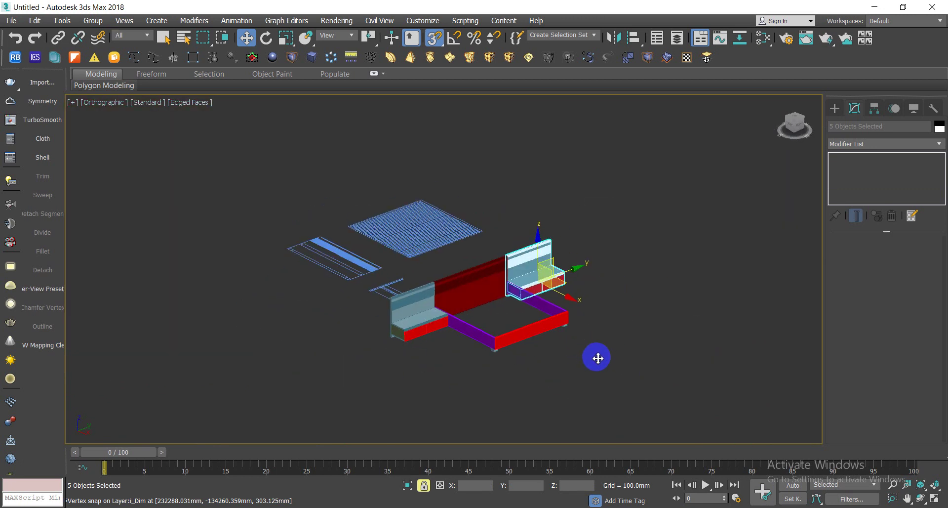
scroll(496, 238, up, 5)
scroll(561, 277, up, 2)
scroll(537, 277, up, 2)
scroll(538, 277, up, 2)
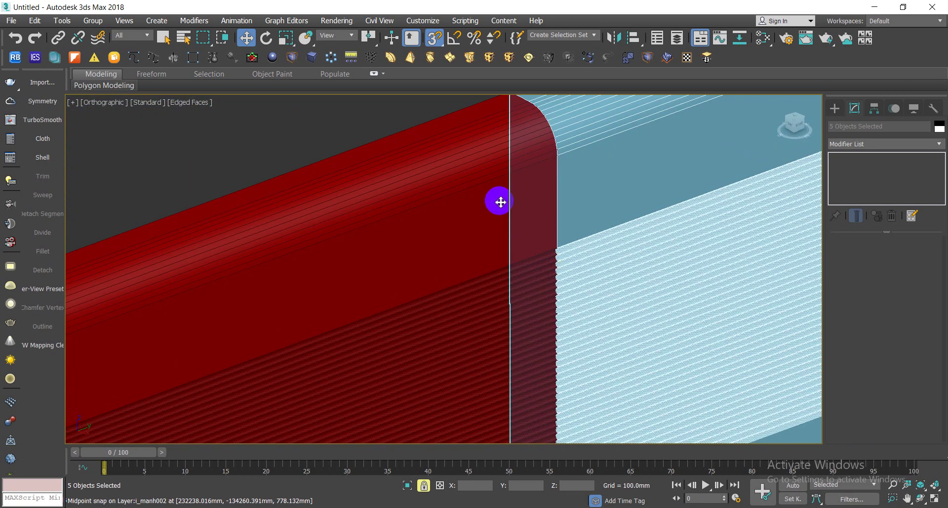
scroll(590, 189, up, 2)
scroll(461, 313, down, 2)
scroll(457, 266, down, 2)
scroll(448, 208, down, 1)
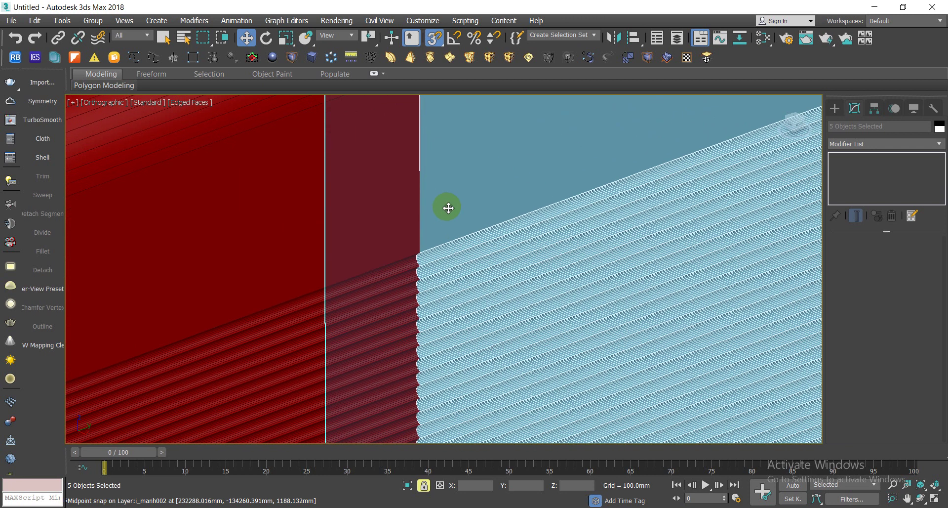
key(F4)
scroll(446, 243, down, 3)
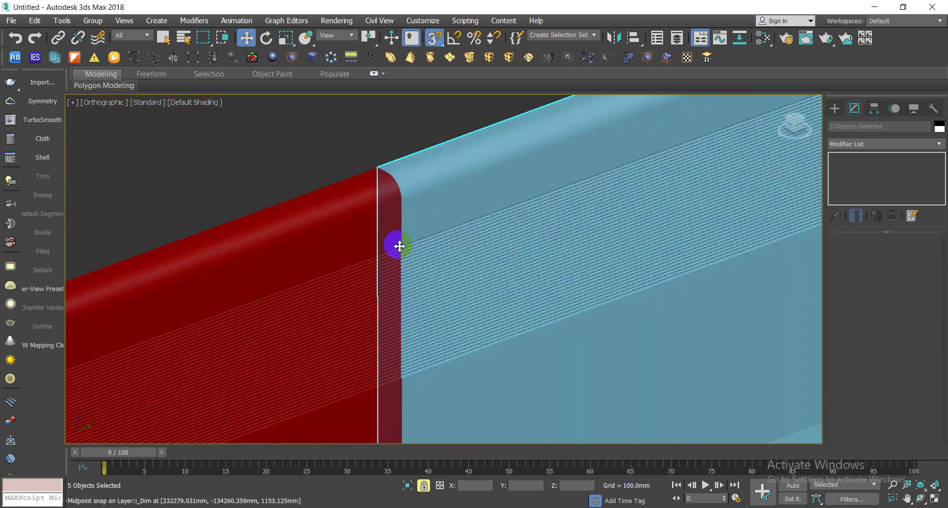
scroll(398, 247, down, 3)
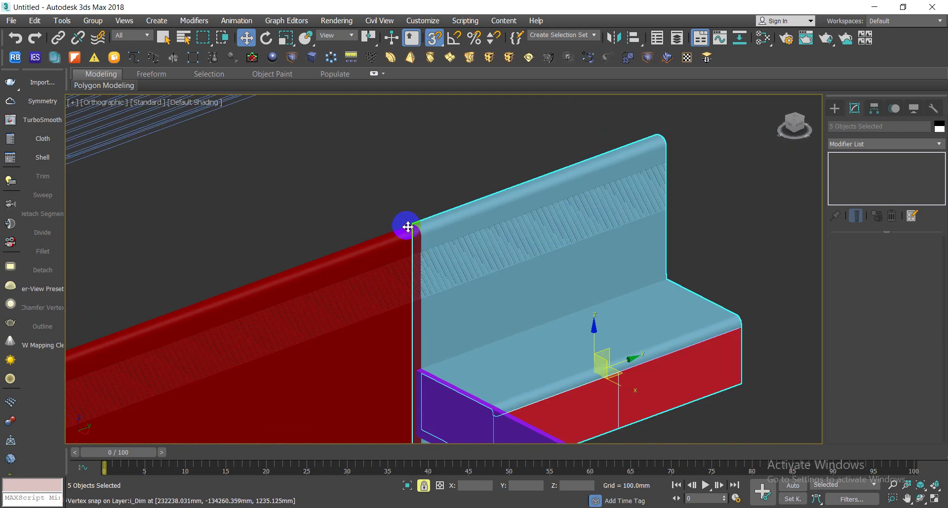
scroll(409, 224, up, 5)
scroll(449, 329, down, 3)
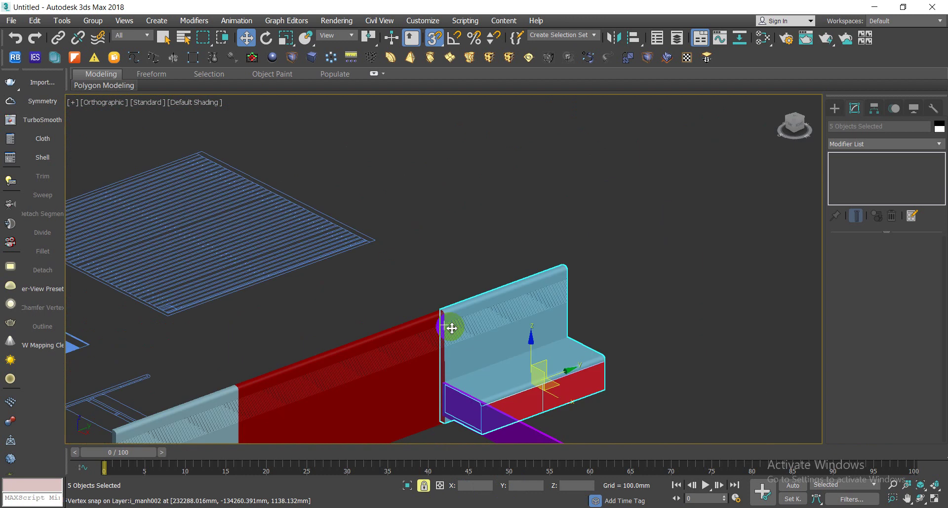
mouse_move(451, 327)
middle_down()
mouse_move(508, 138)
mouse_move(501, 231)
middle_up()
scroll(508, 138, down, 1)
scroll(538, 163, up, 4)
scroll(501, 230, down, 3)
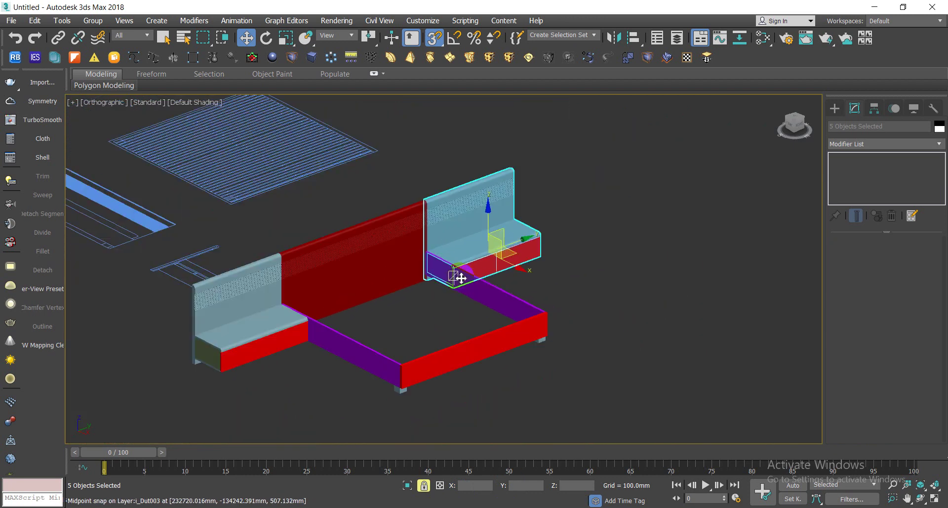